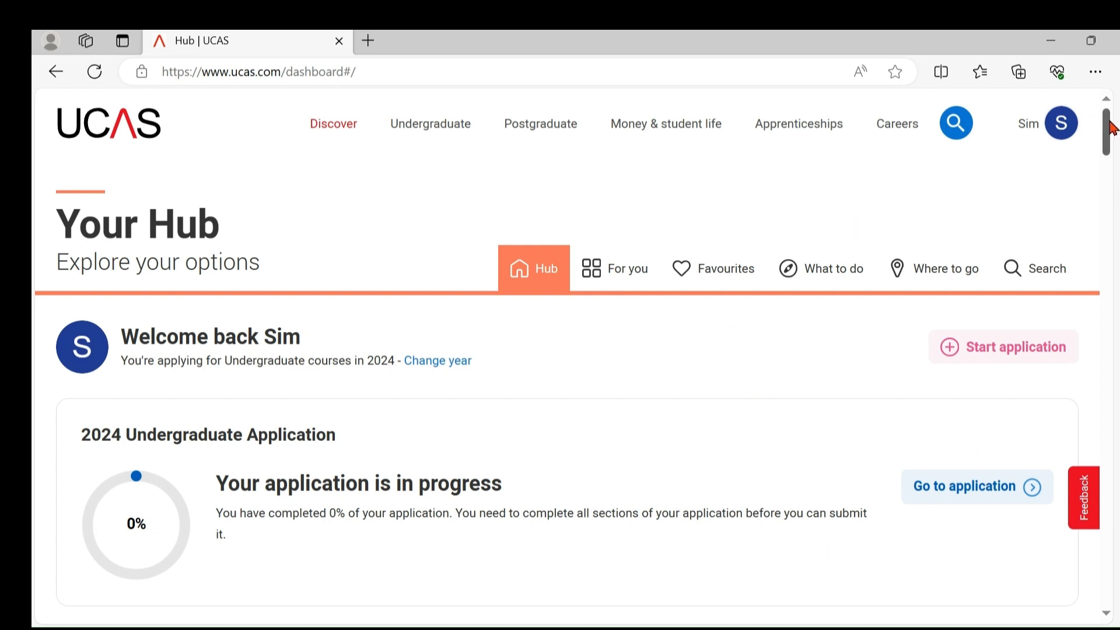
Open the in-progress 2024 undergraduate application from the hub
mouse_move(1109, 127)
mouse_down()
mouse_move(1107, 330)
mouse_move(1108, 120)
mouse_up()
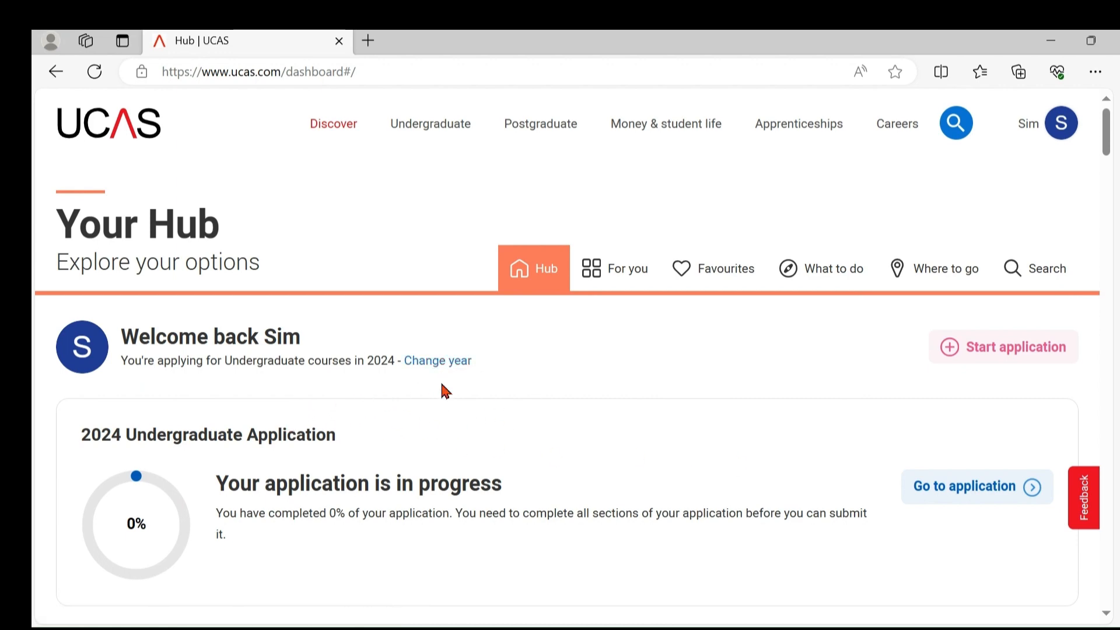
click(962, 490)
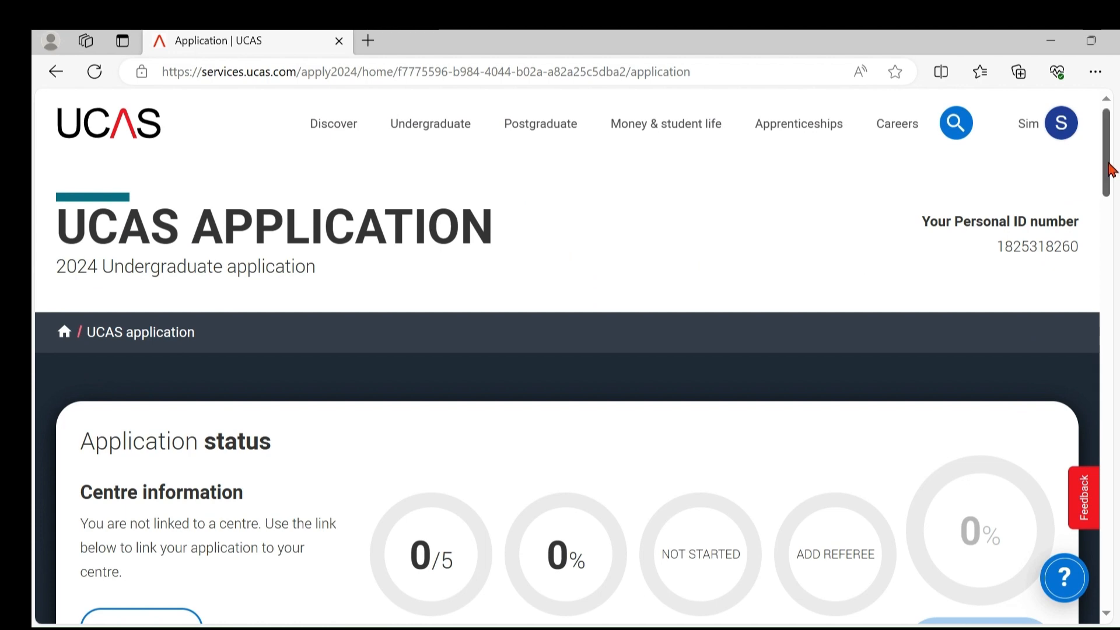
drag(1108, 168, 1113, 197)
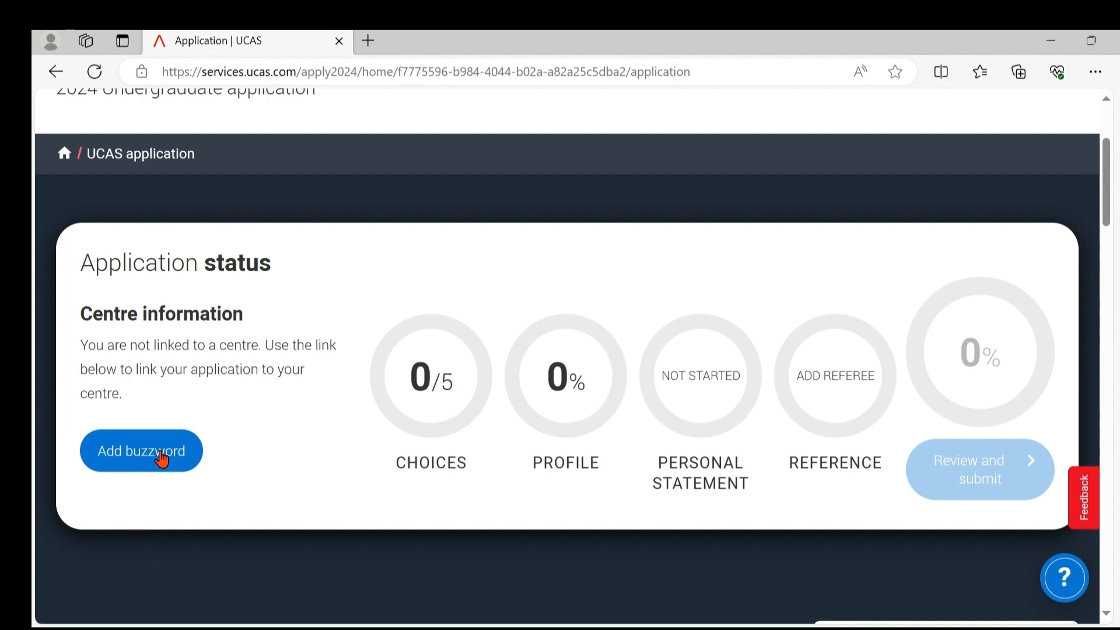
click(162, 458)
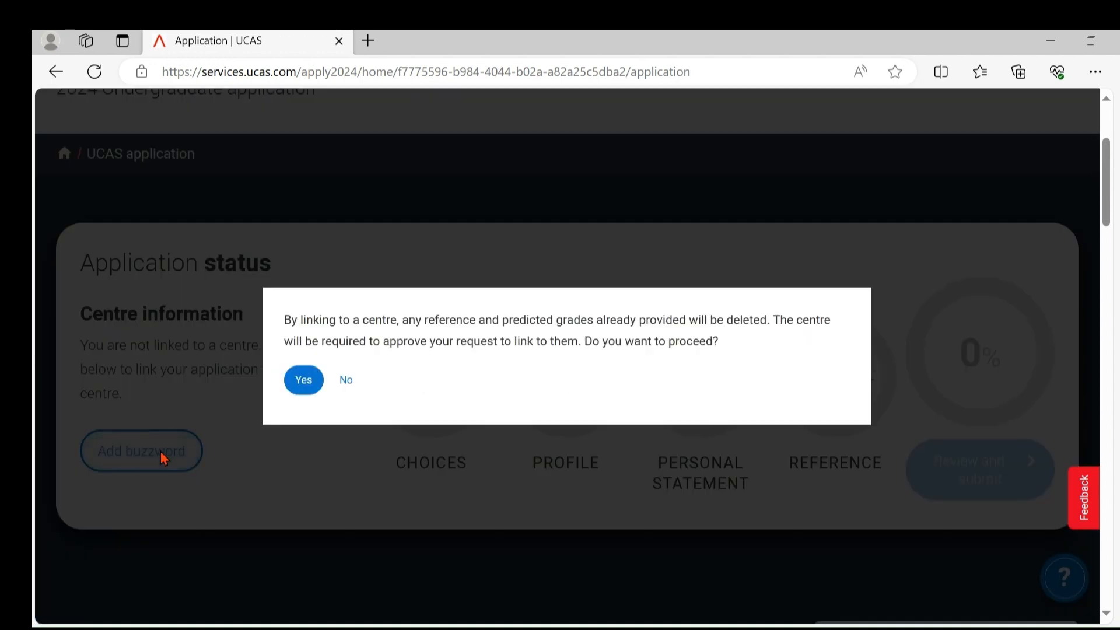
click(303, 381)
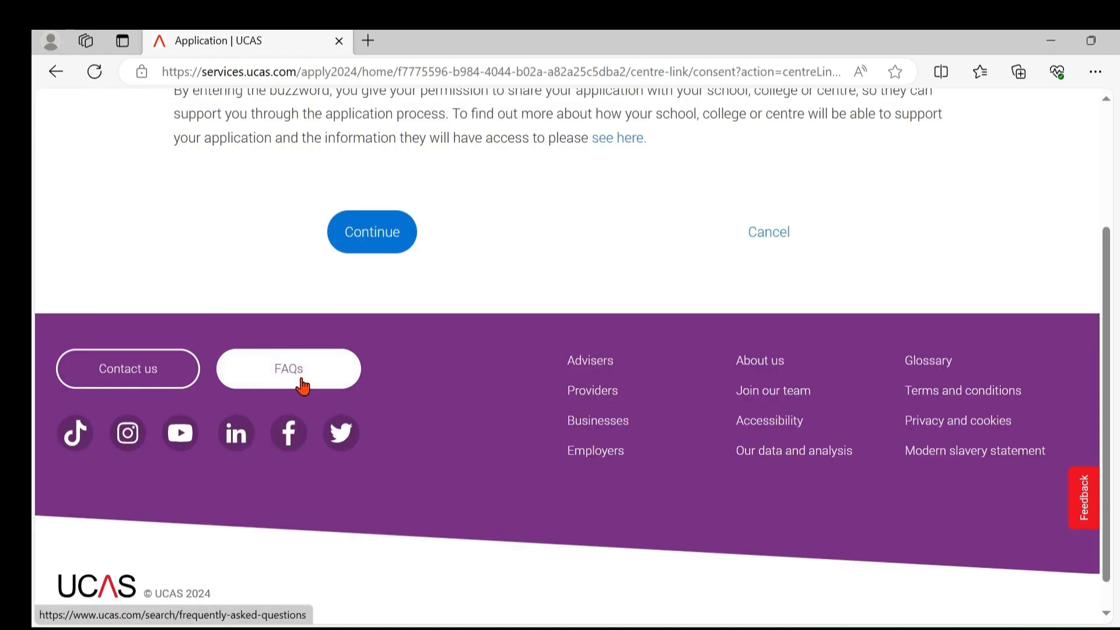
drag(1107, 318, 1110, 233)
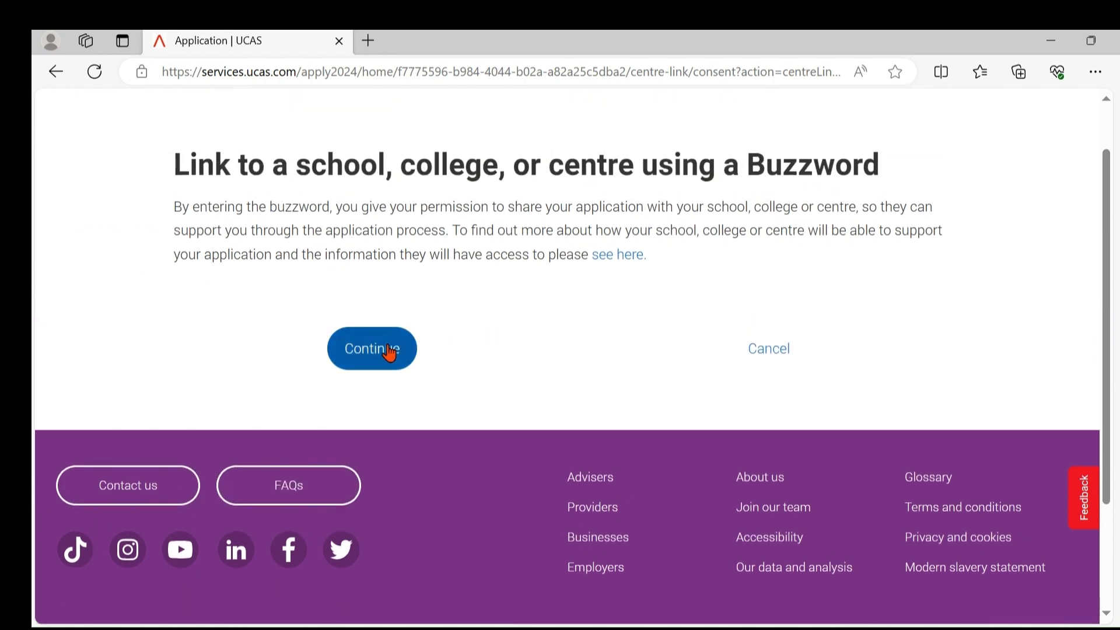
click(370, 356)
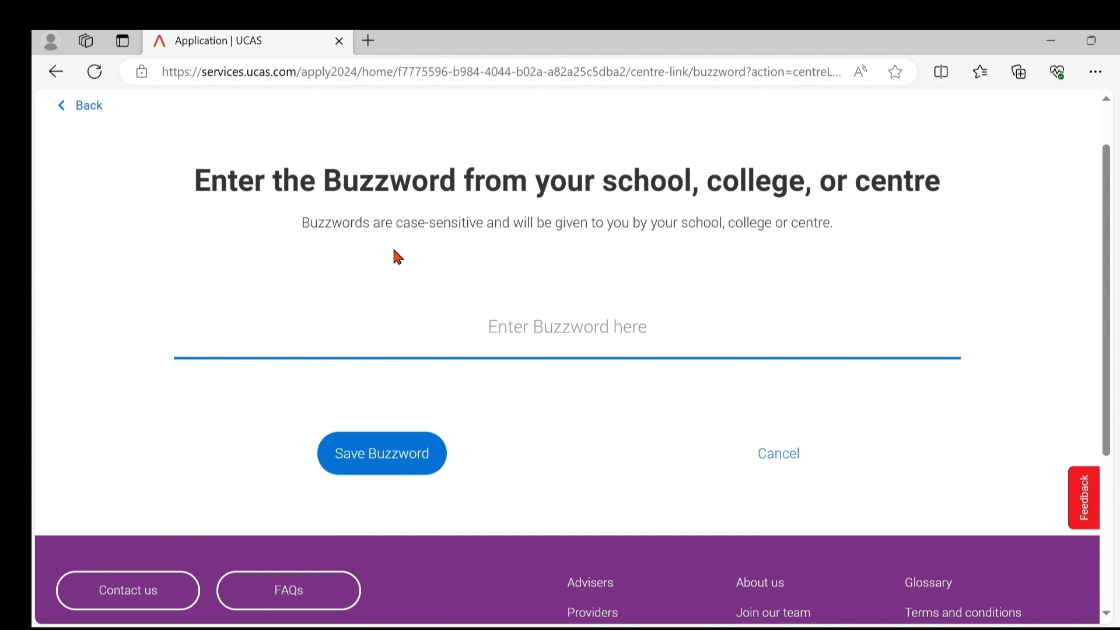
click(518, 330)
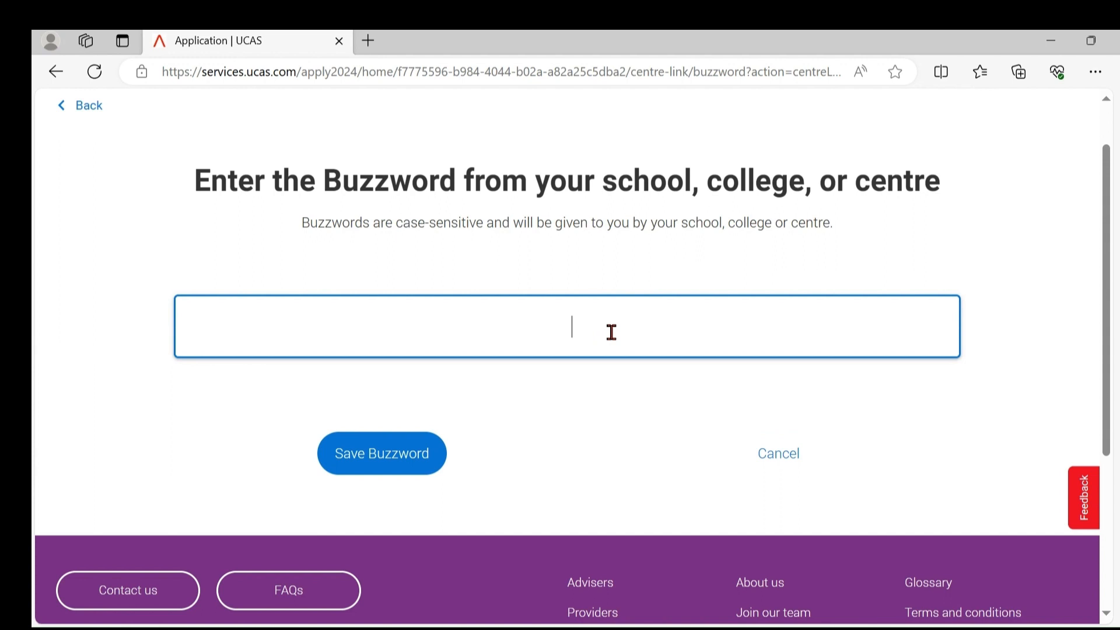
click(780, 458)
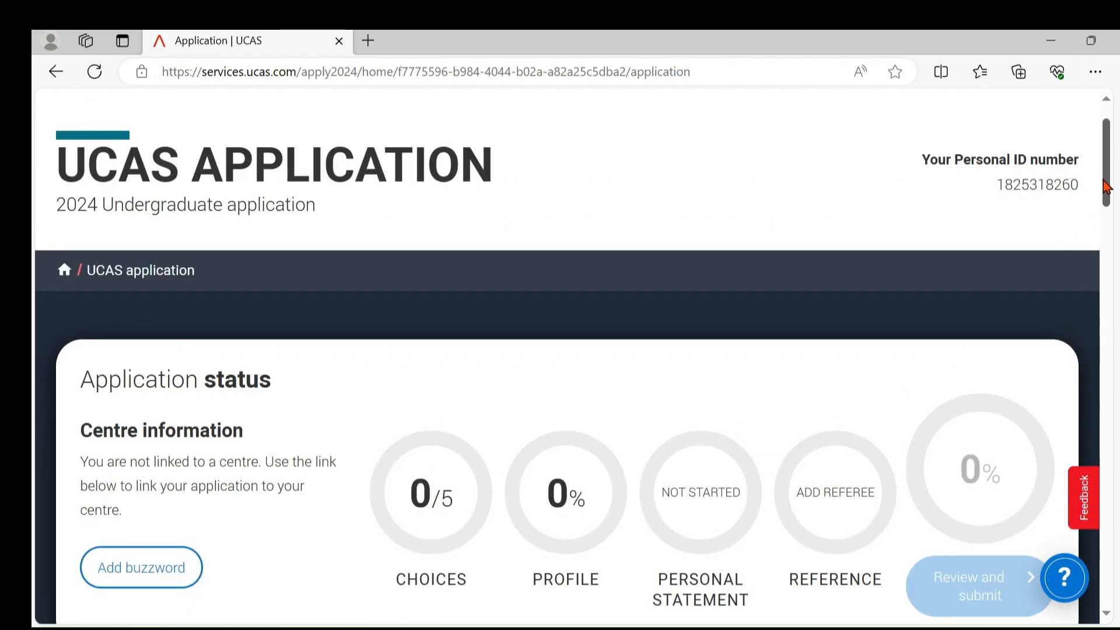
Look through the application overview's choices, profile, experience, personal statement and references sections
scroll(1106, 186, down, 3)
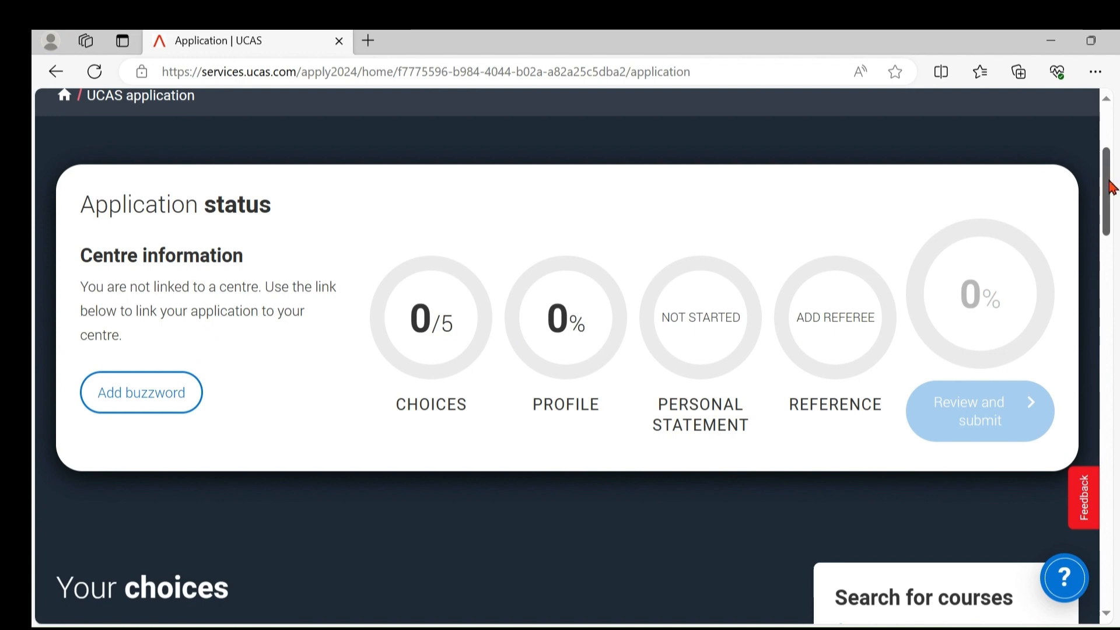
drag(1108, 210, 1108, 271)
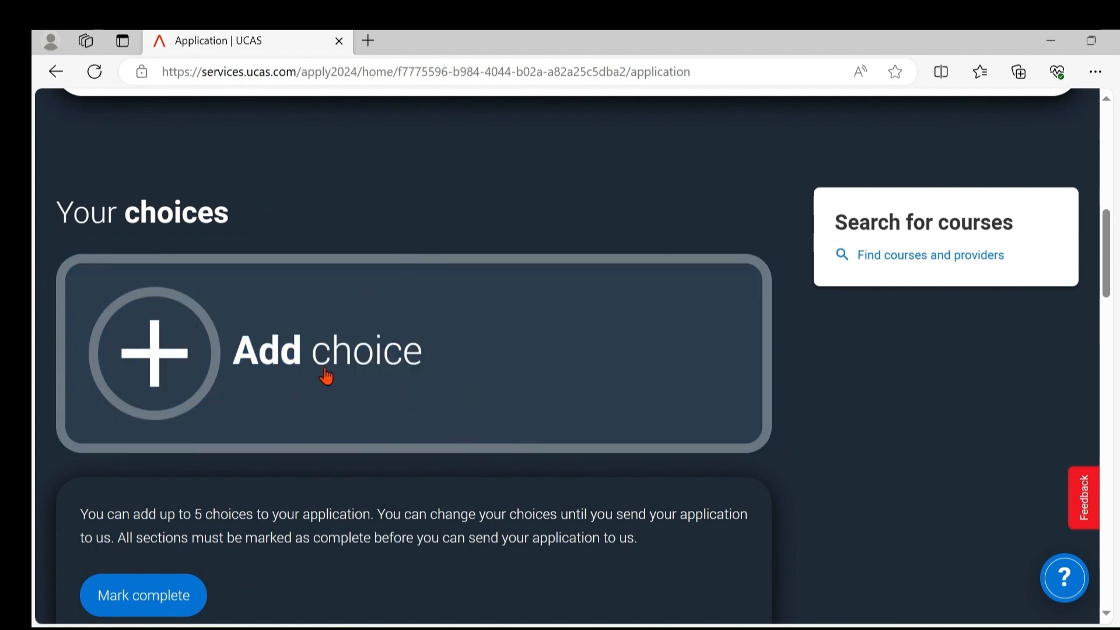
click(628, 352)
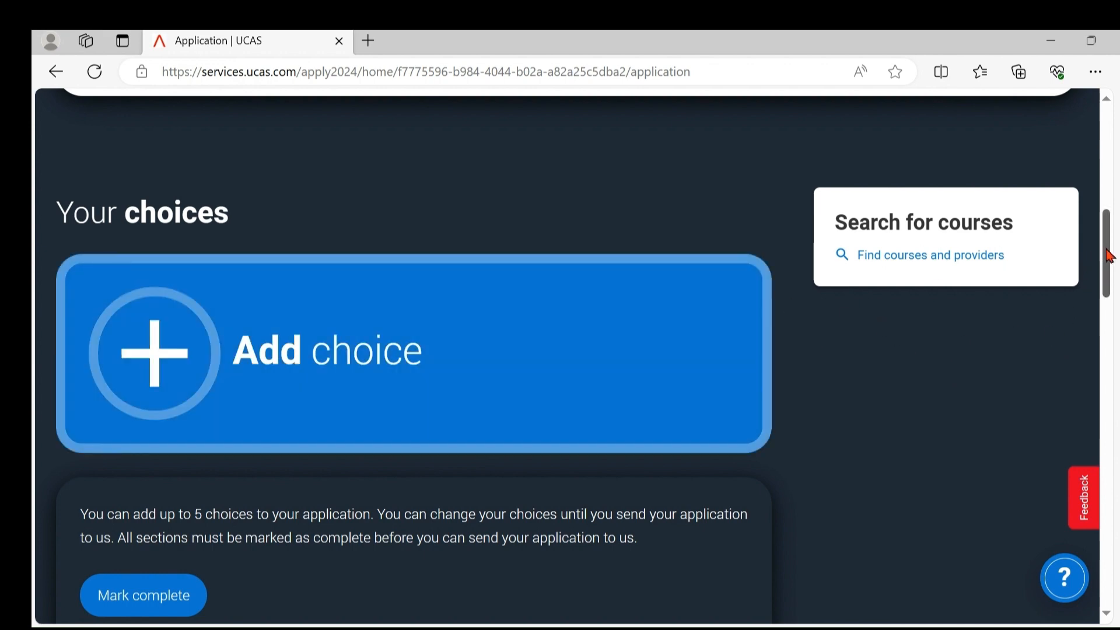
drag(1108, 256, 1107, 337)
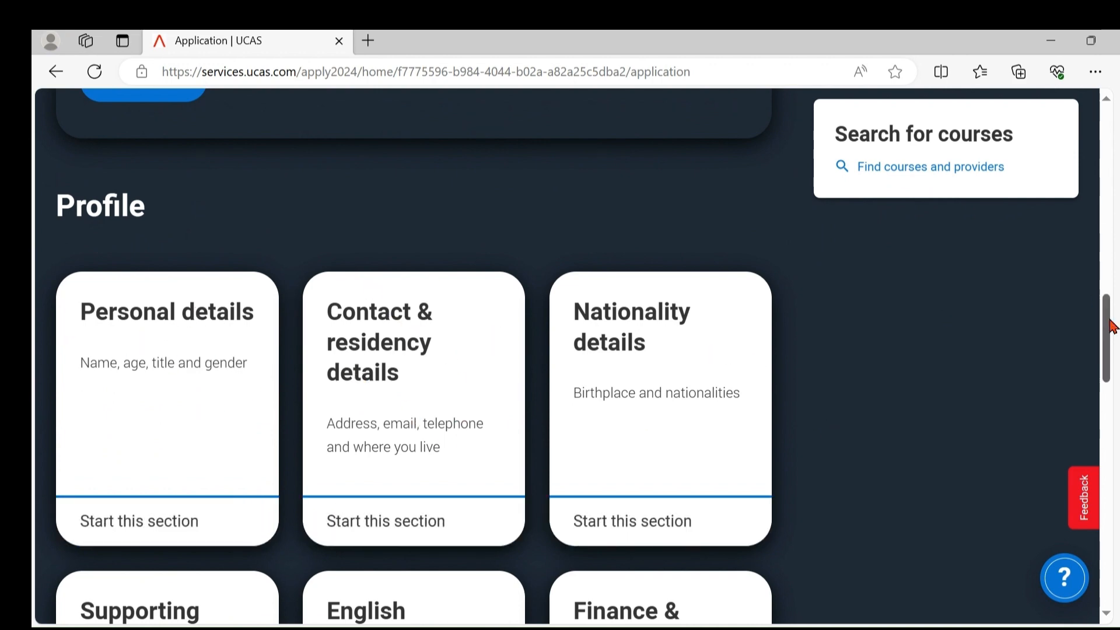
drag(1112, 326, 1113, 366)
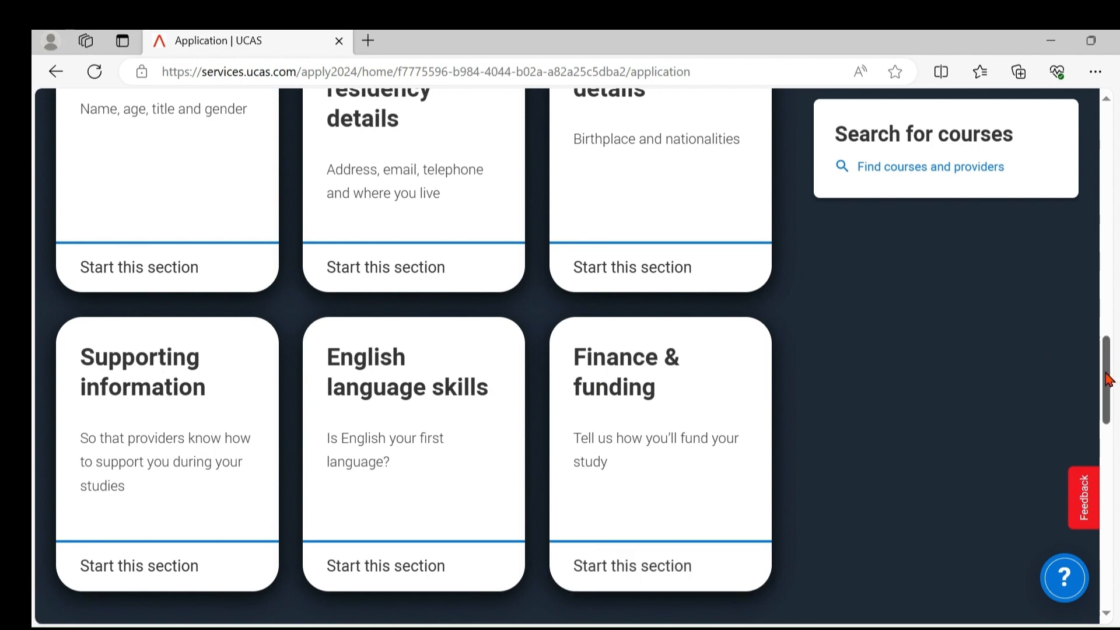
drag(1108, 379, 1107, 449)
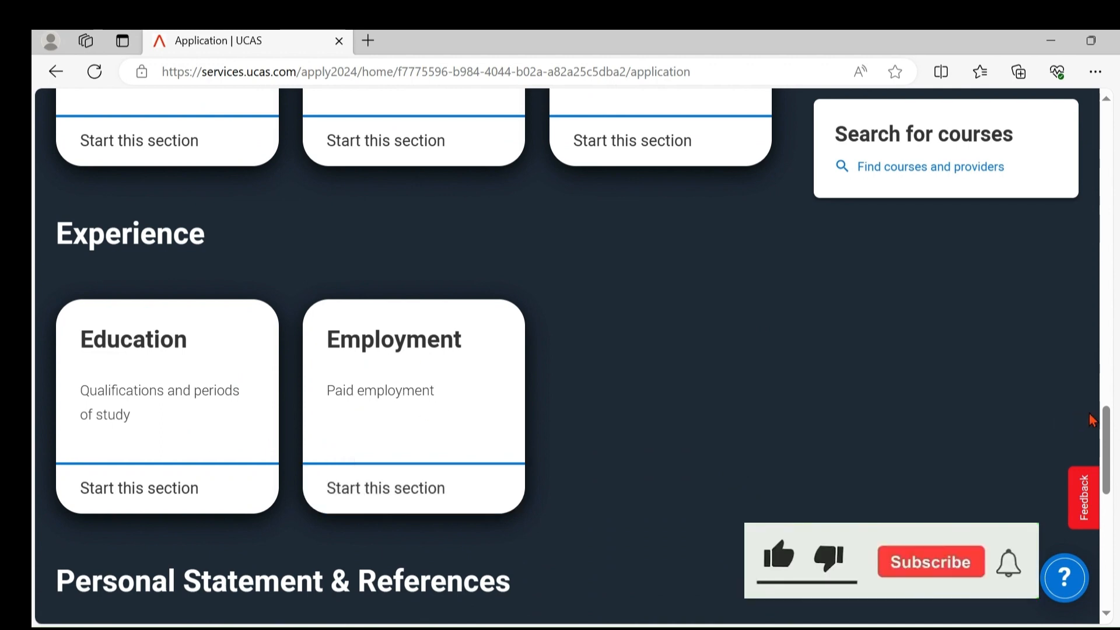
drag(1108, 430, 1112, 490)
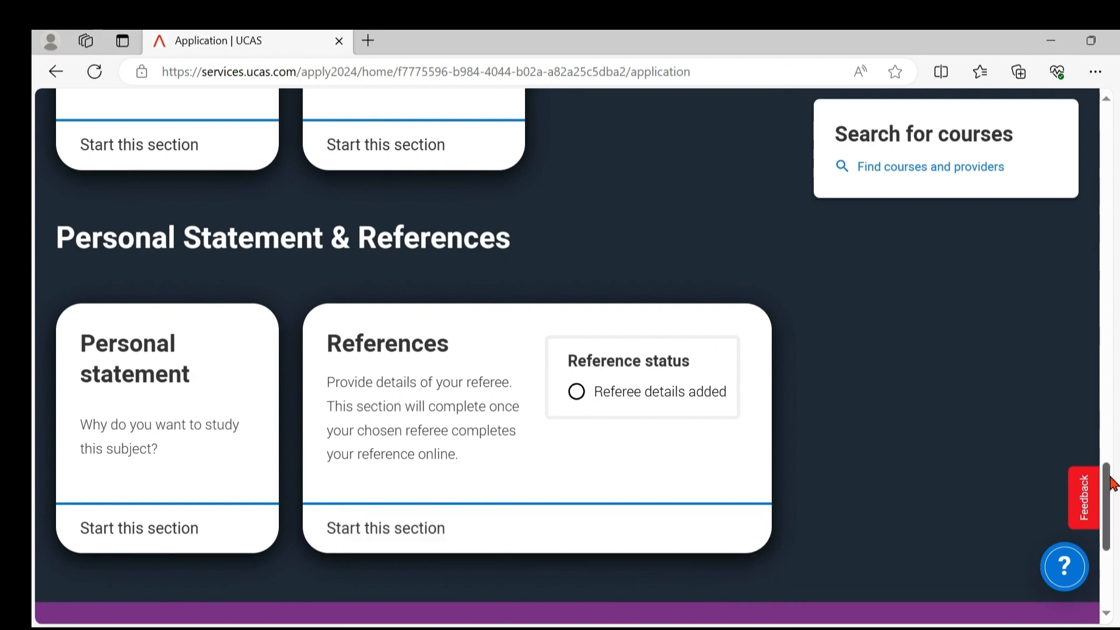
drag(1108, 487, 1106, 322)
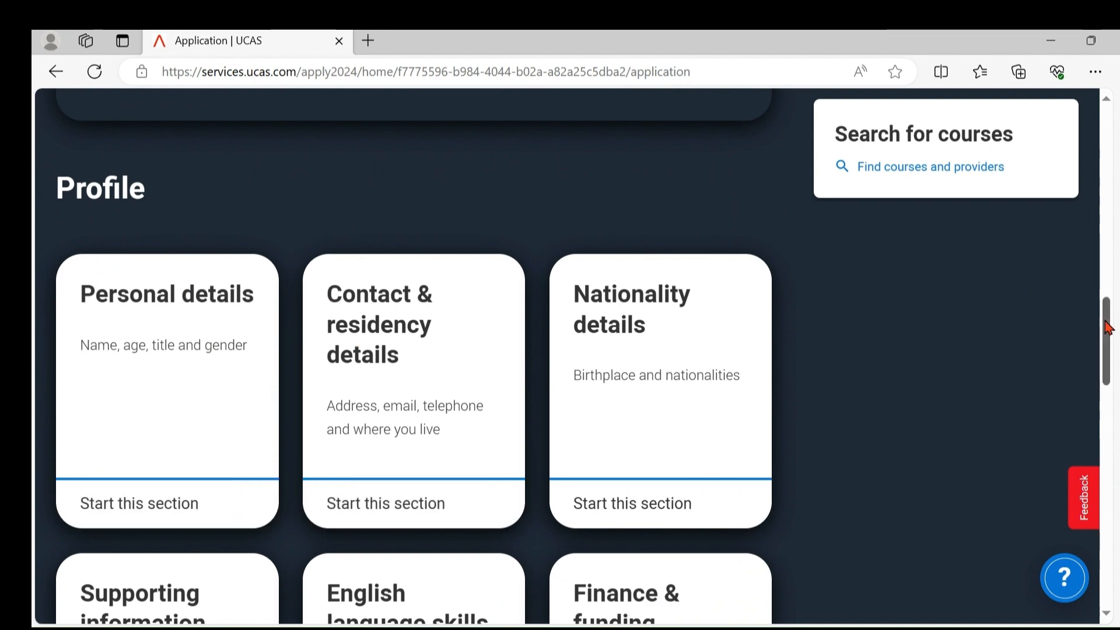
drag(1110, 328, 1111, 387)
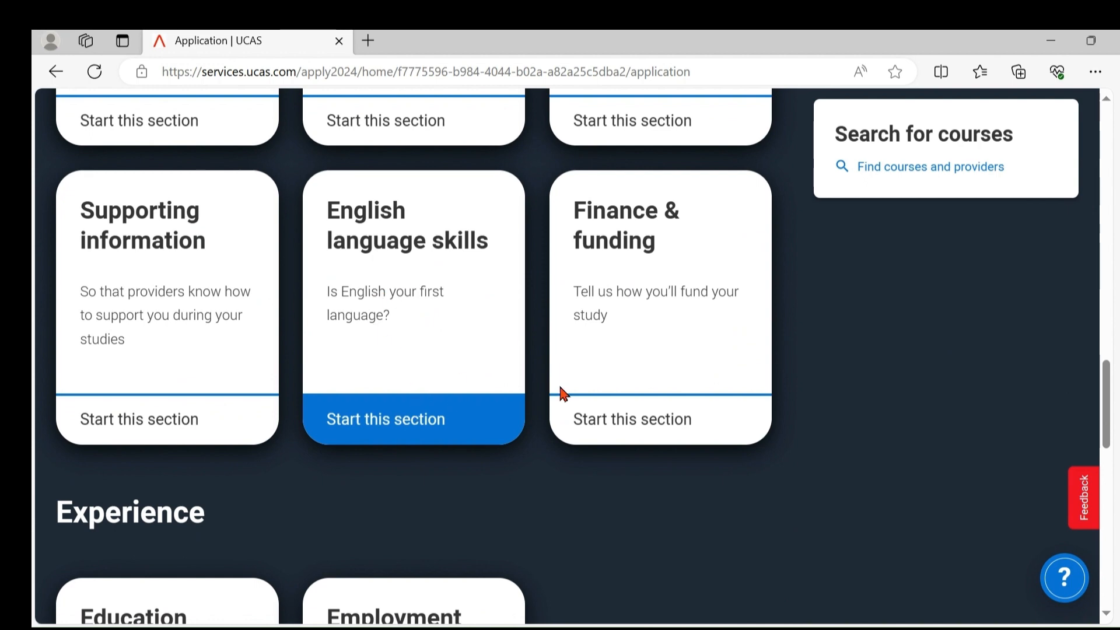
Start the Personal details section of the profile and set the title to Mr
drag(1109, 403, 1109, 337)
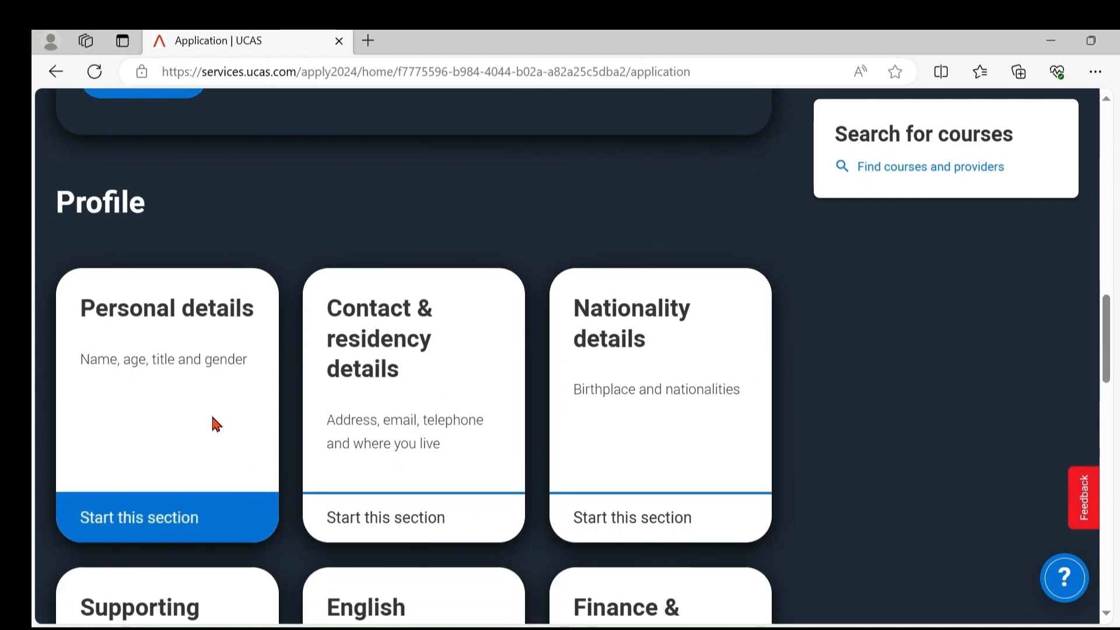
click(117, 520)
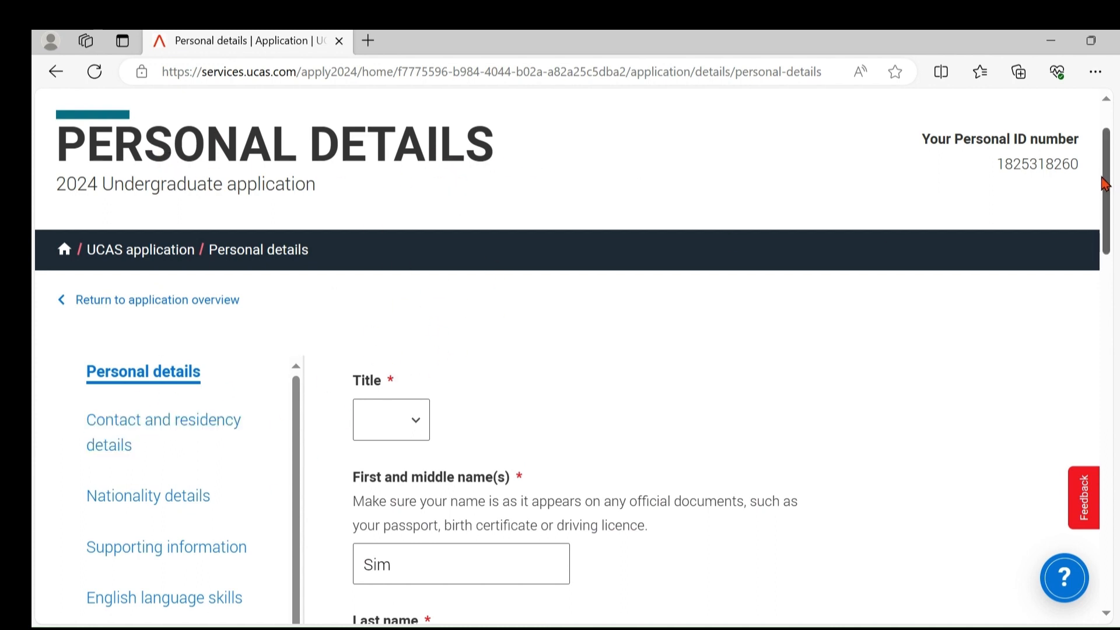
drag(1109, 182, 1110, 235)
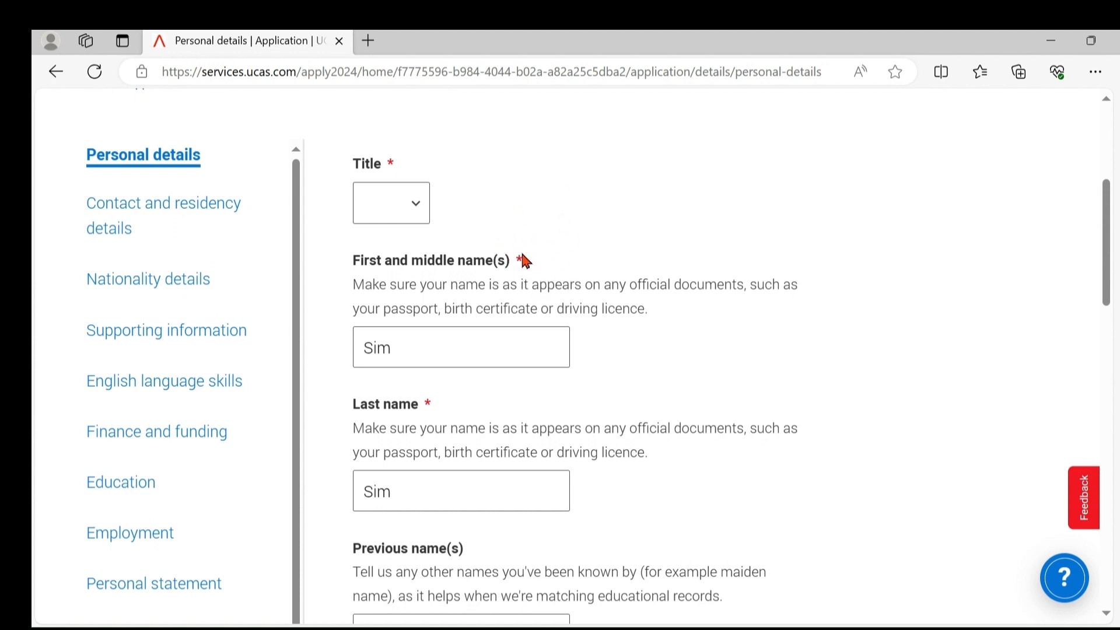
click(417, 211)
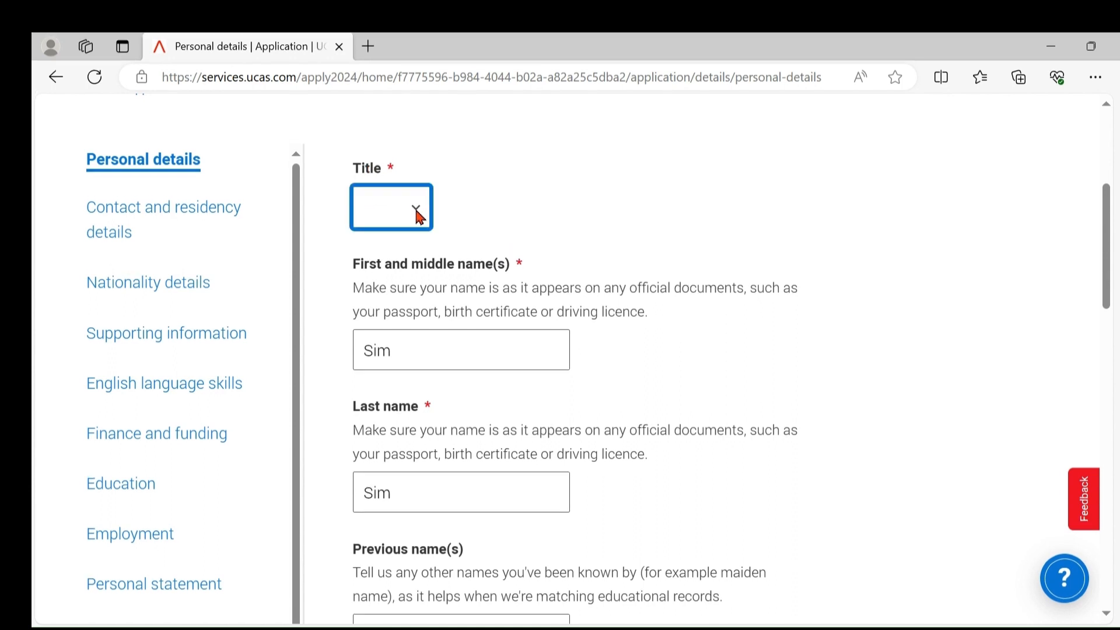
click(392, 288)
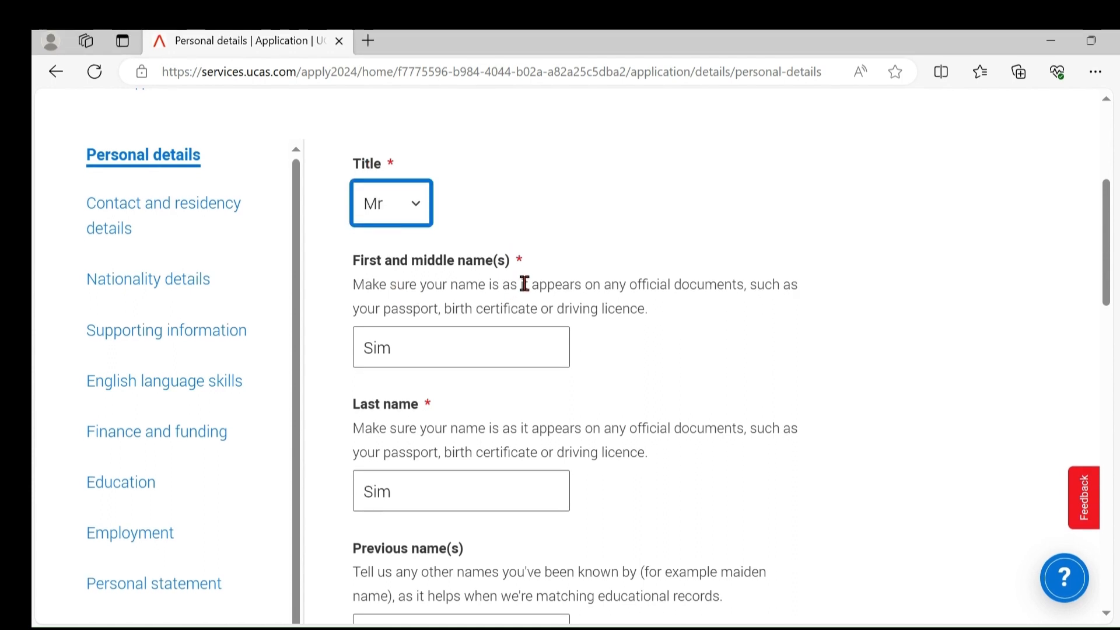
click(611, 224)
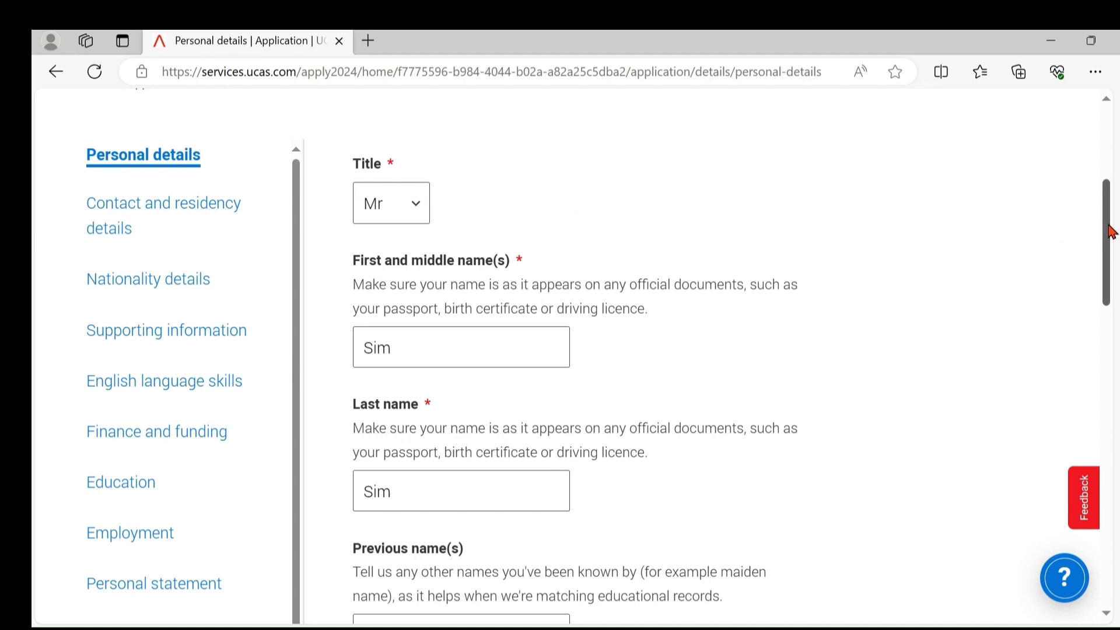
Fill in the applicant's date of birth with day, month and year
drag(1107, 230, 1113, 253)
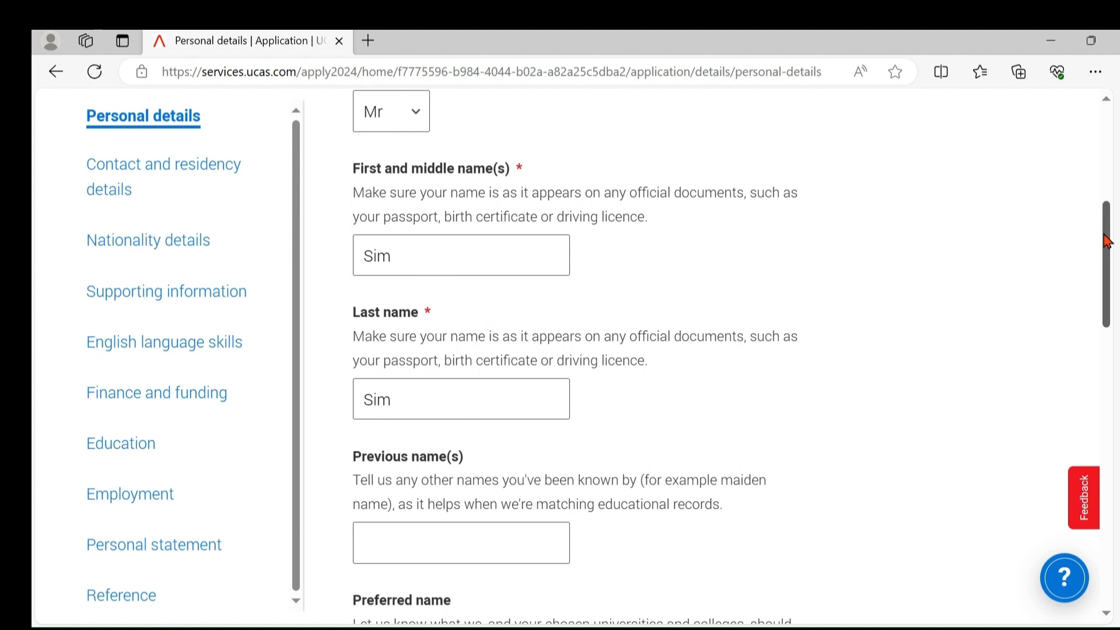
scroll(1108, 243, down, 5)
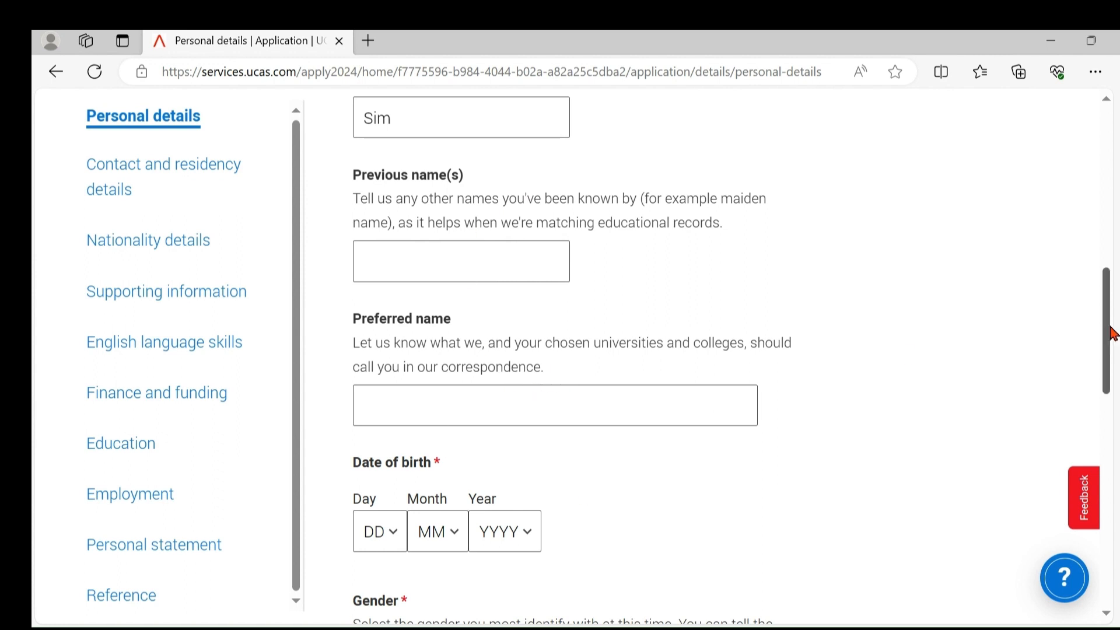
drag(1111, 329, 1109, 388)
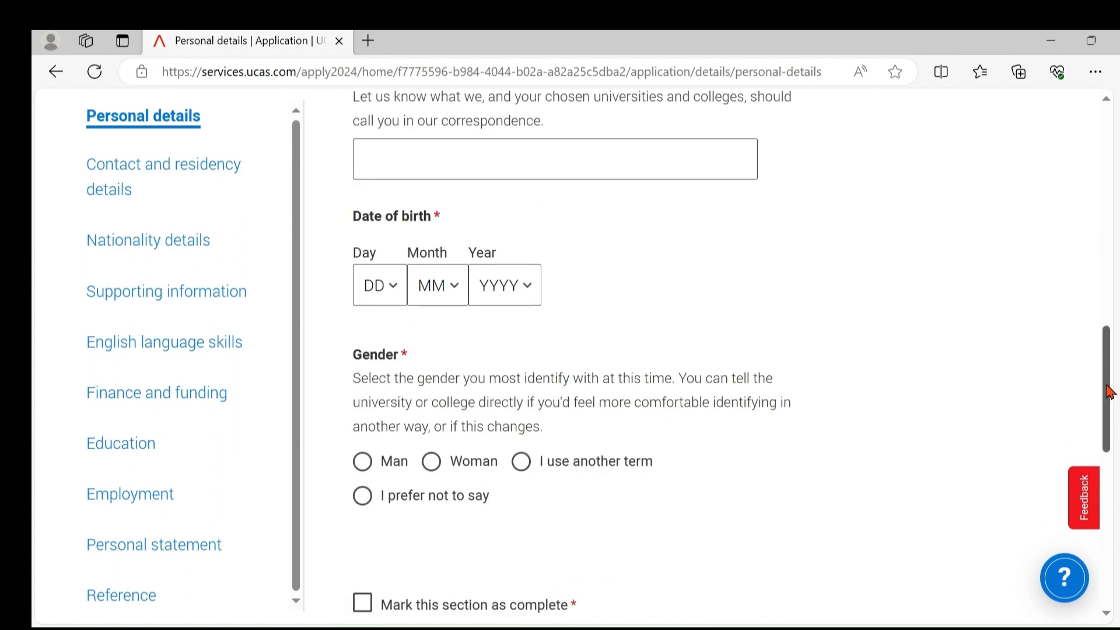
click(402, 290)
click(379, 359)
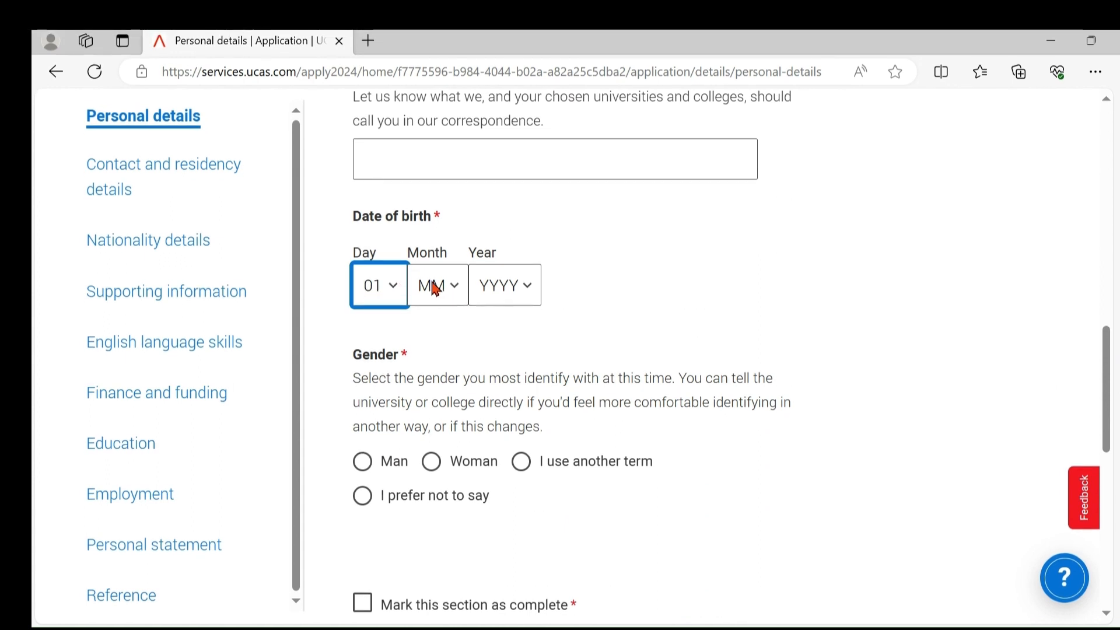
click(435, 292)
click(438, 356)
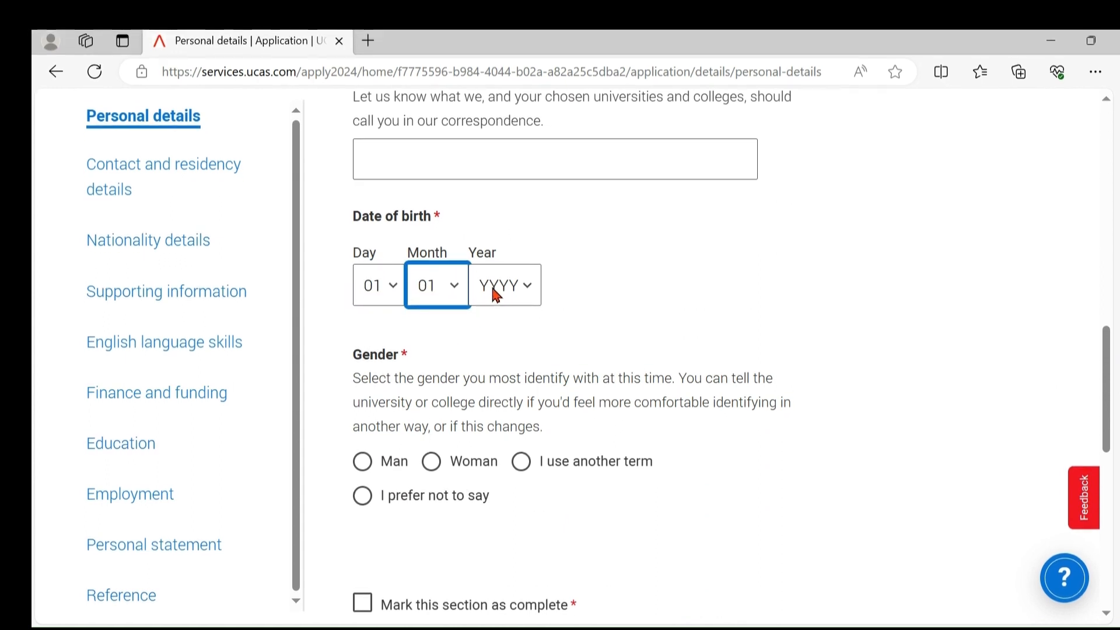
click(499, 289)
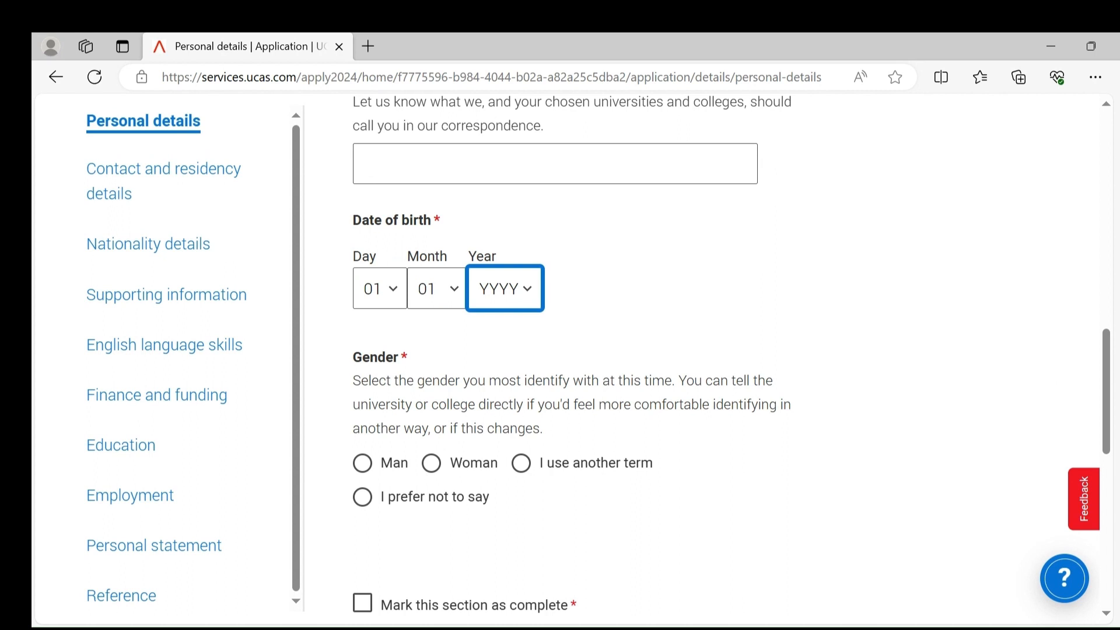
click(507, 602)
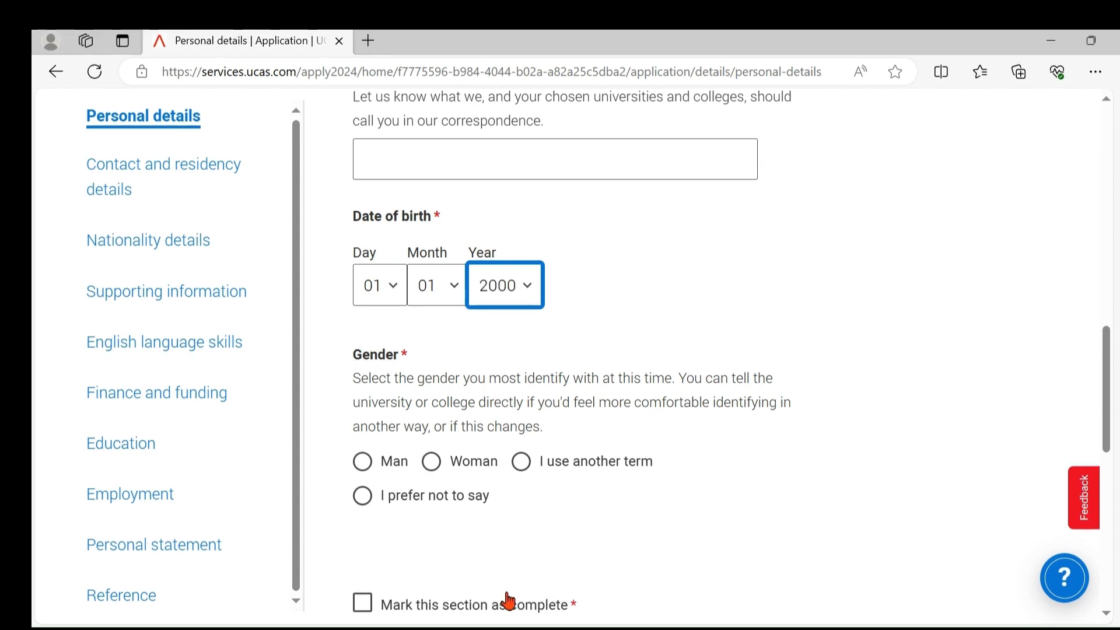
click(841, 289)
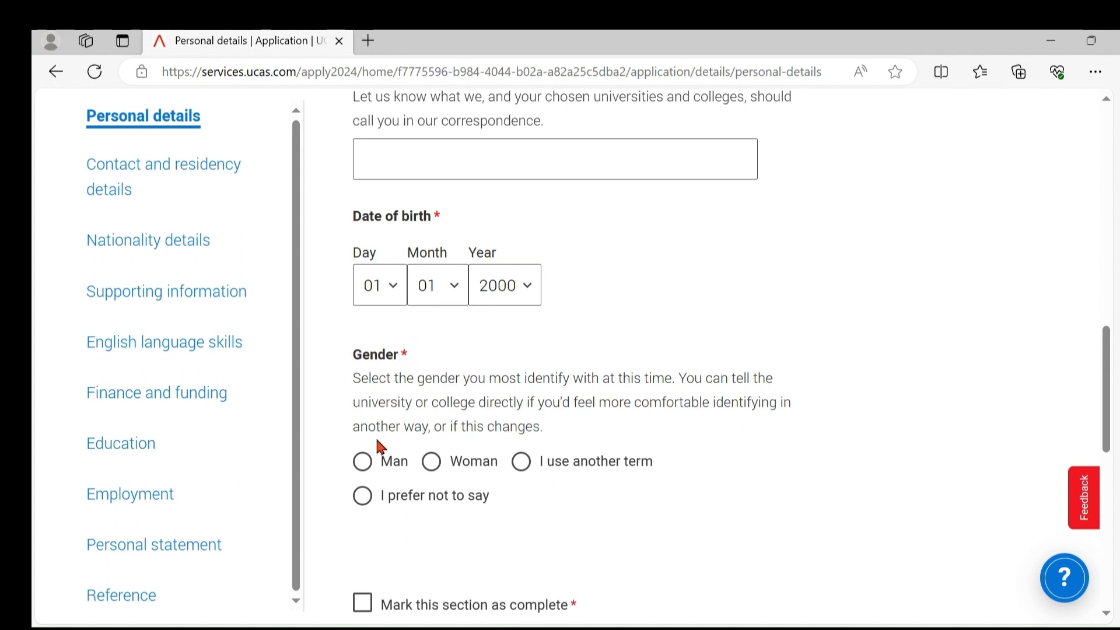
Set the gender to Man and mark the Personal details section as complete
click(364, 462)
click(992, 420)
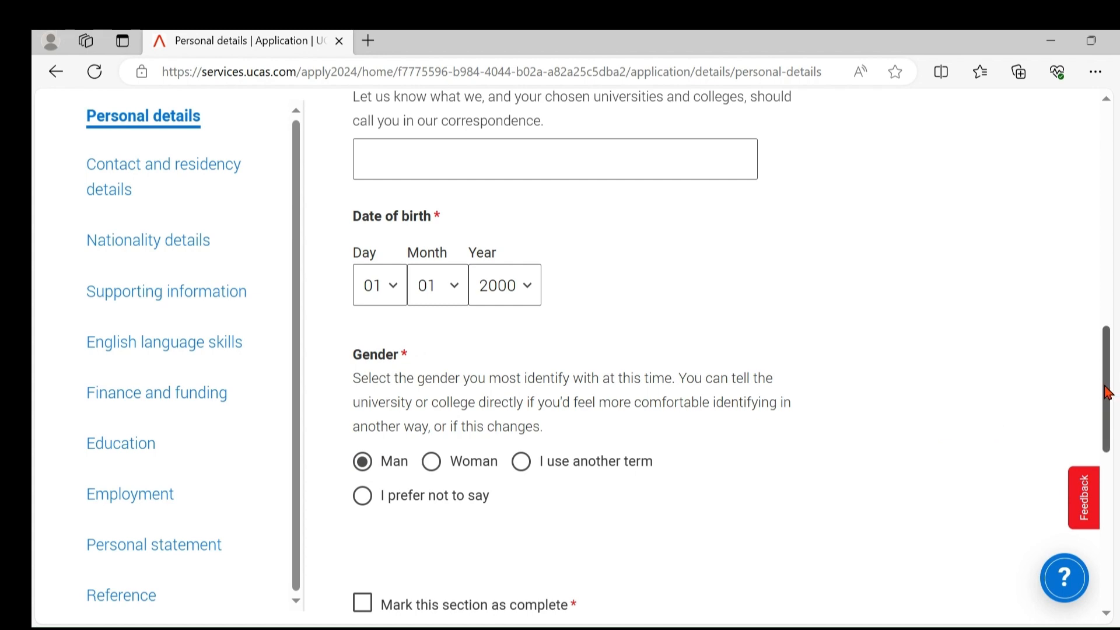
drag(1107, 391, 1116, 429)
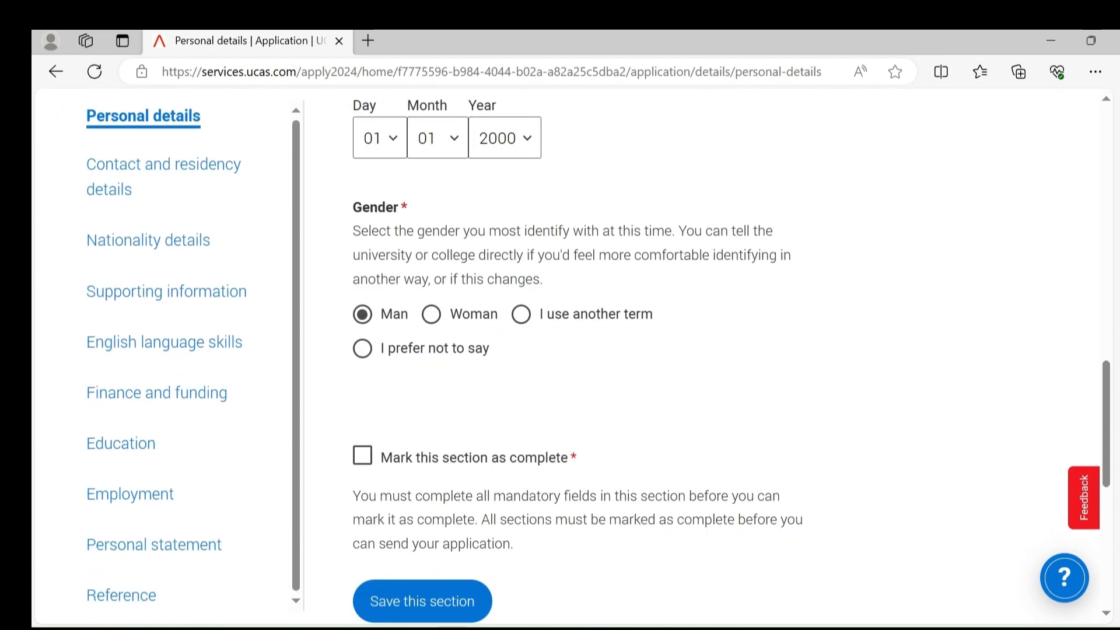
click(362, 458)
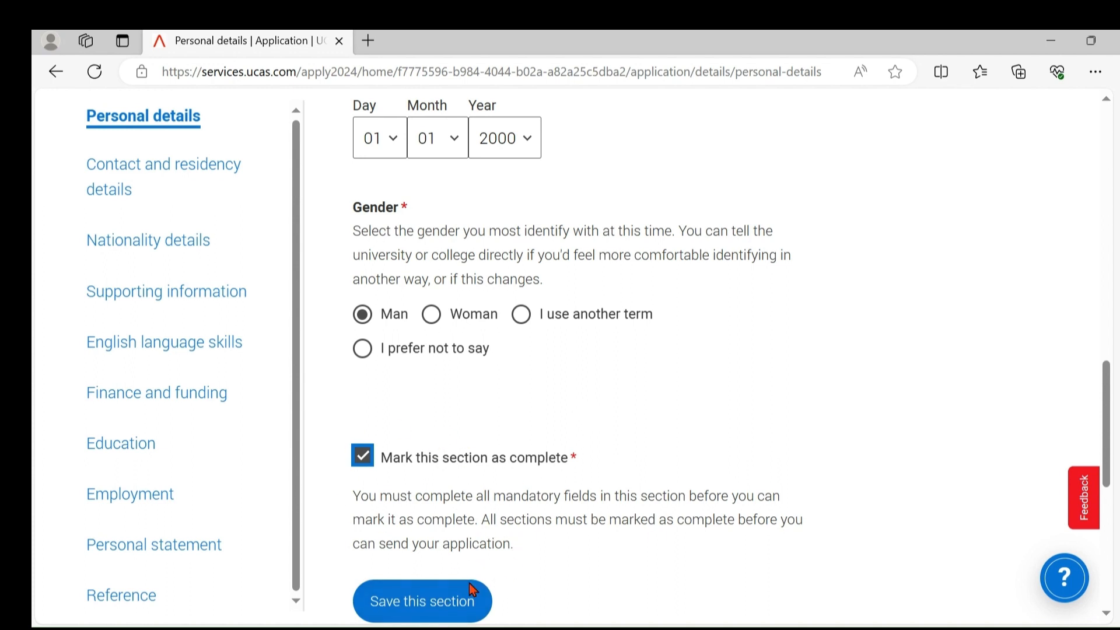
Save the Personal details section and open the Contact and residency details section
click(416, 603)
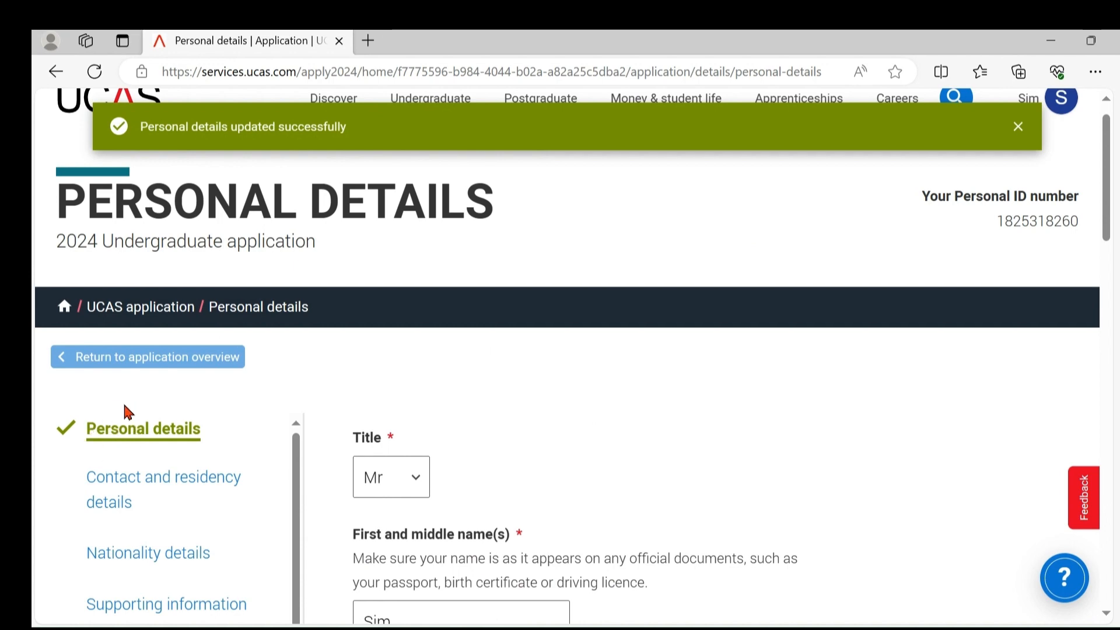
click(157, 485)
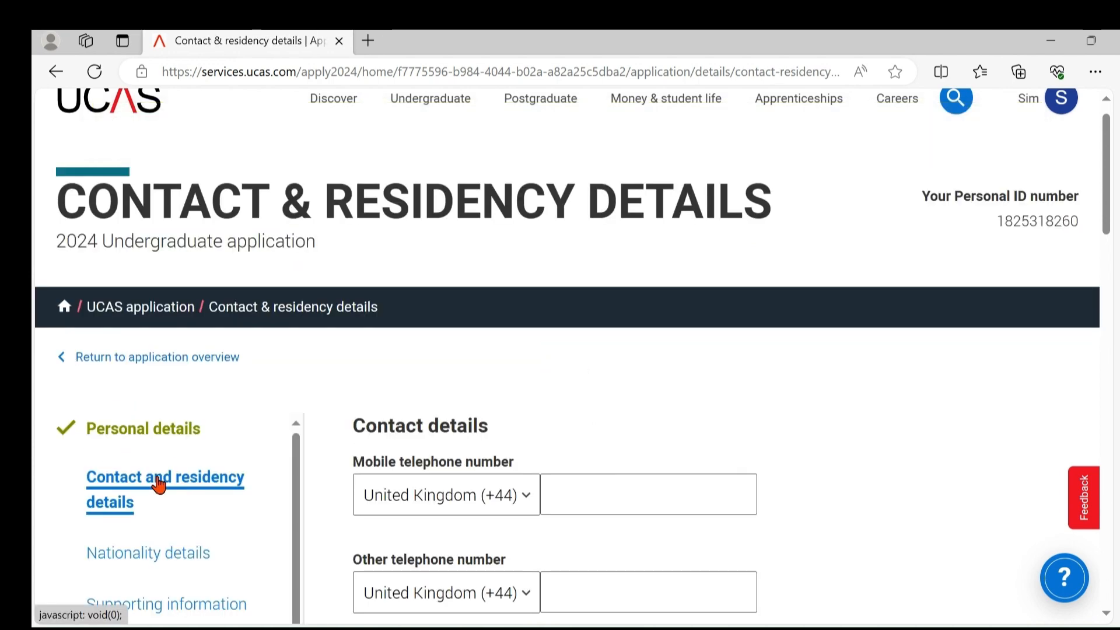
drag(1109, 194, 1106, 244)
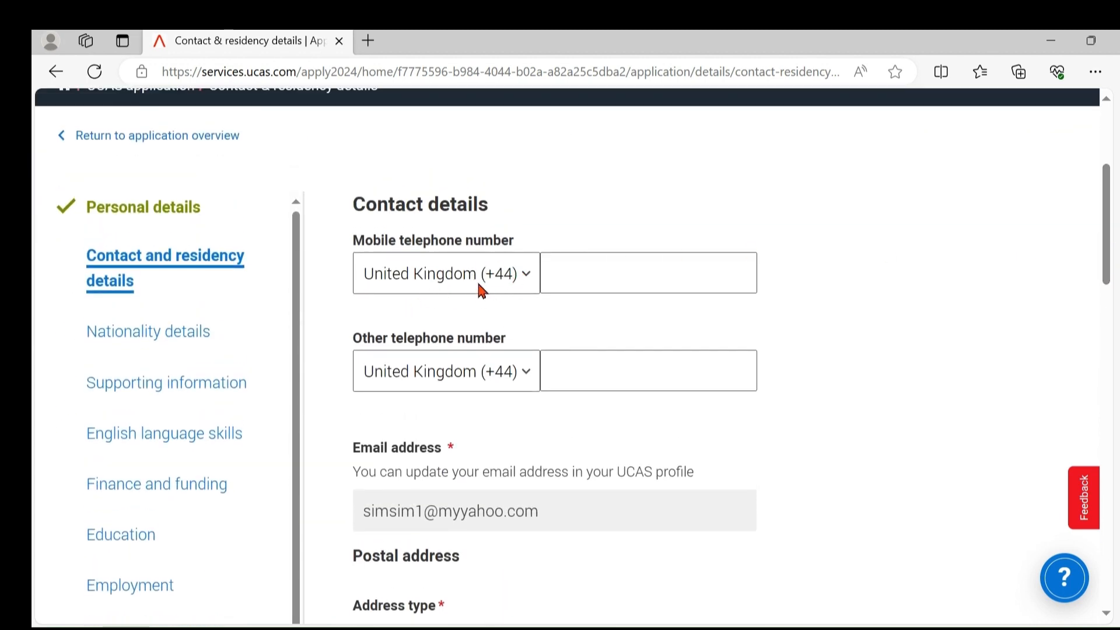
click(501, 281)
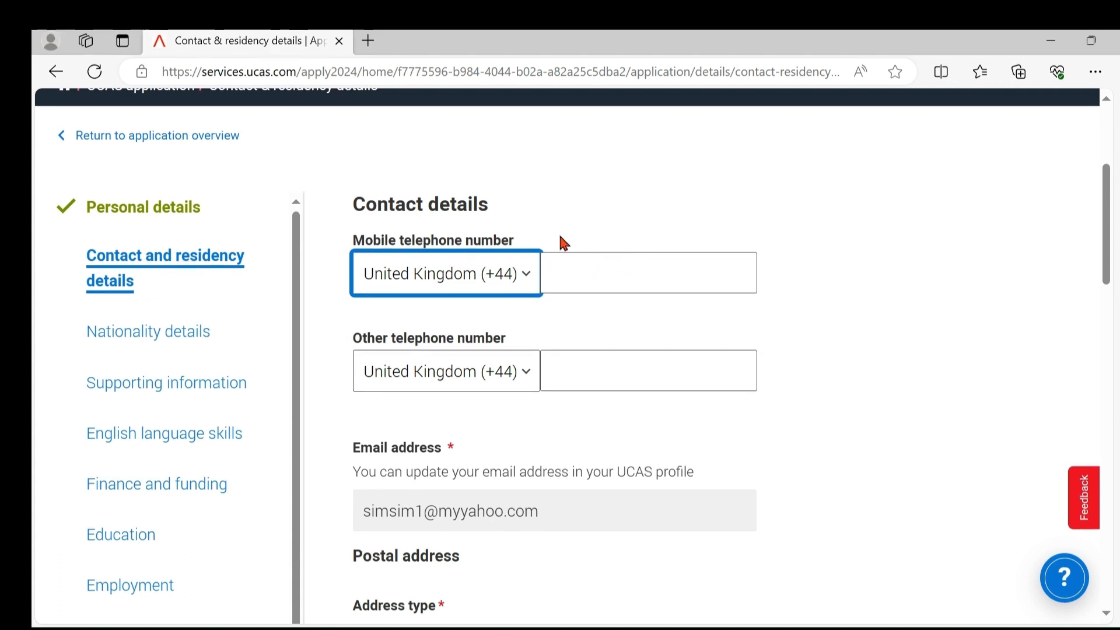
click(892, 332)
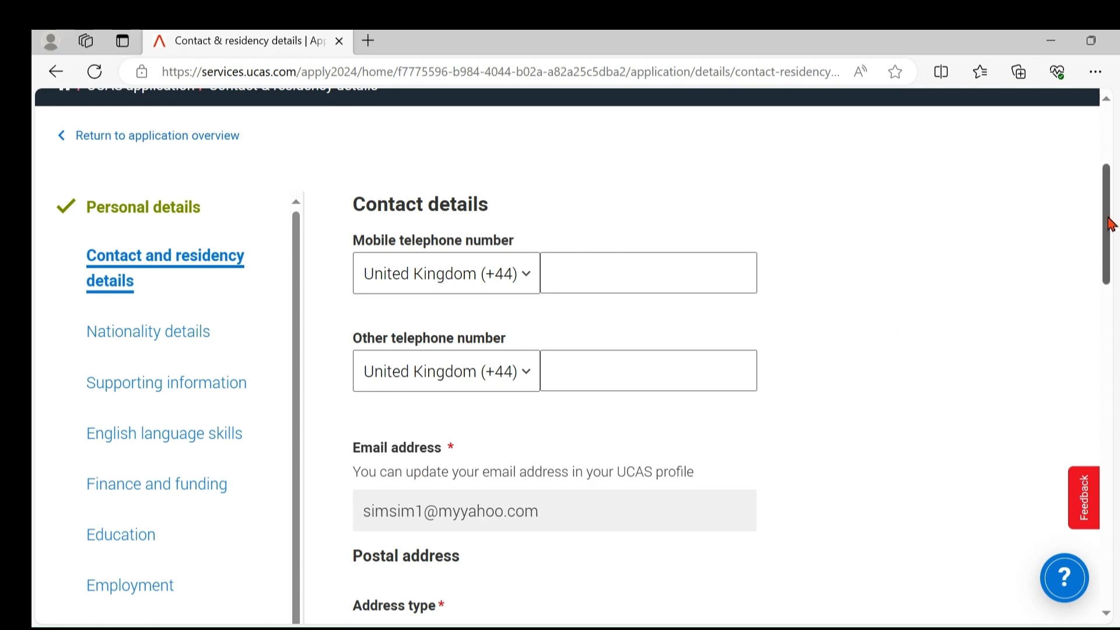
Set the postal address type to UK address
drag(1110, 224, 1107, 282)
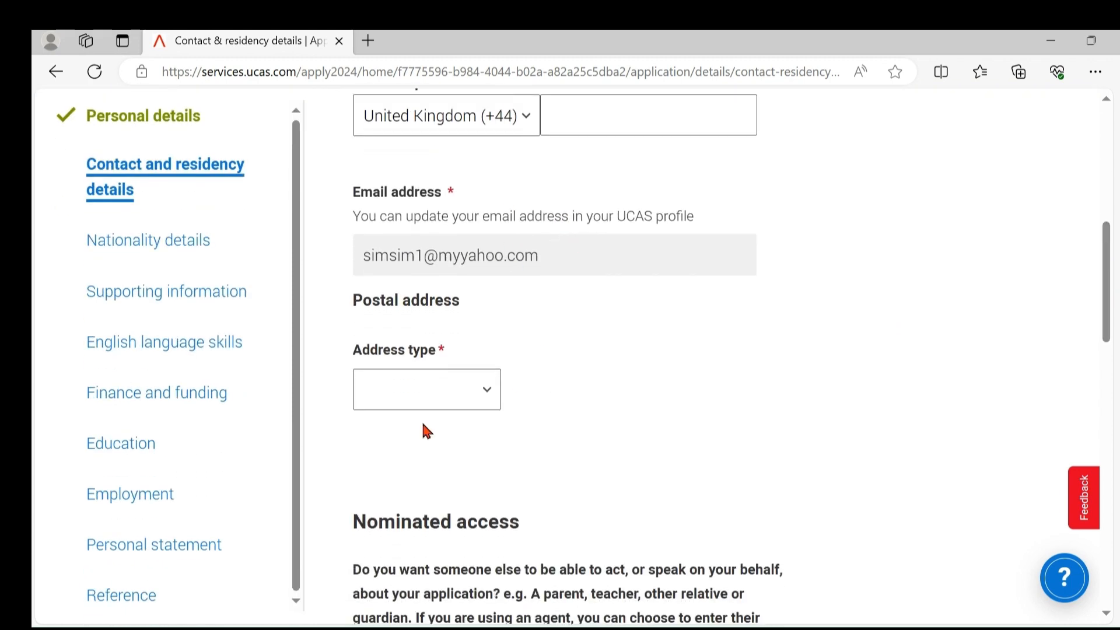
click(492, 389)
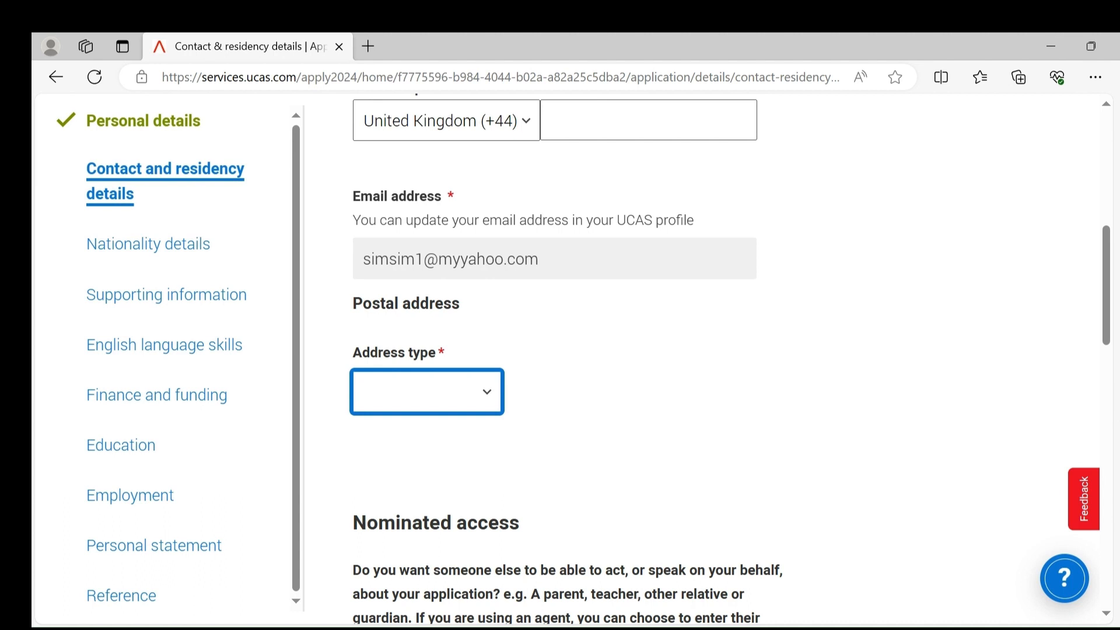
click(428, 462)
Look up the postal address with "a" and fill in the address from the first suggestion
click(403, 472)
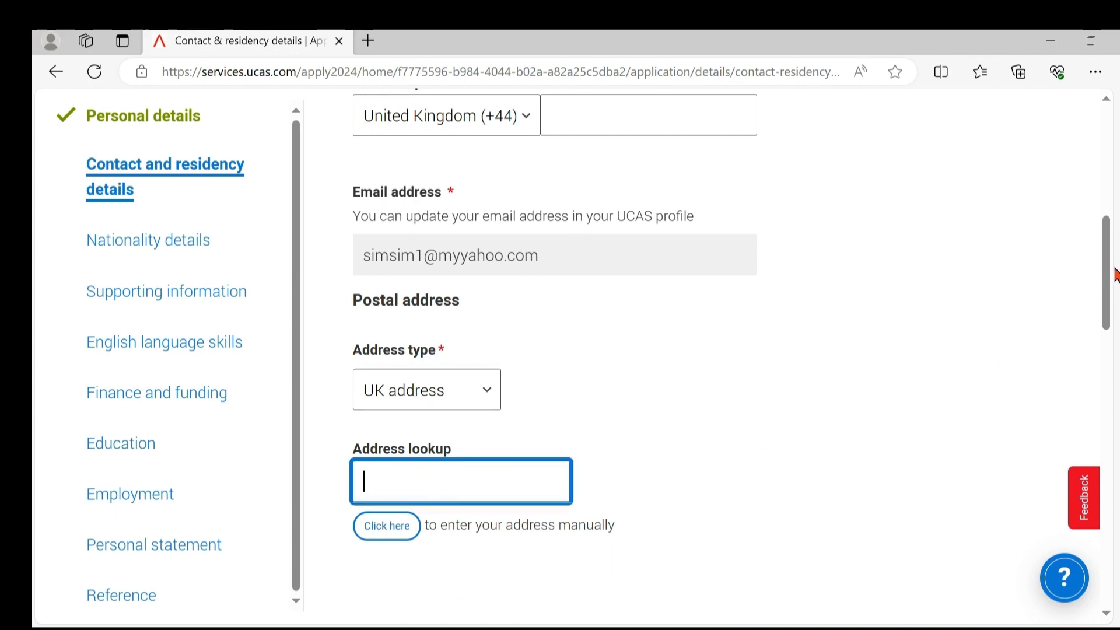
scroll(1113, 305, down, 2)
drag(1112, 299, 1113, 294)
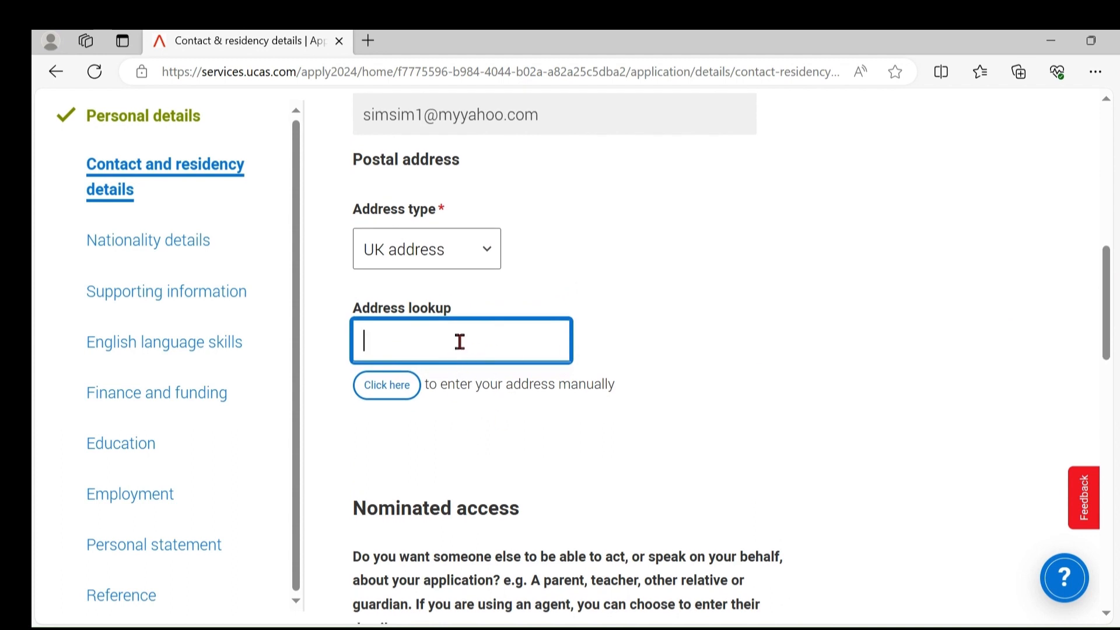
text(a)
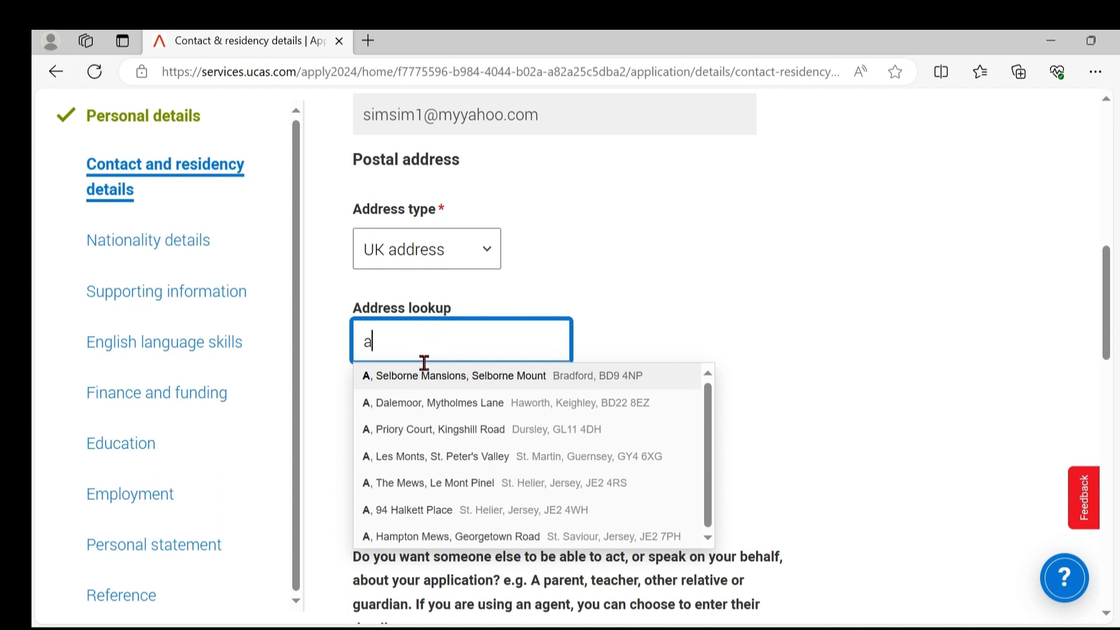
click(474, 375)
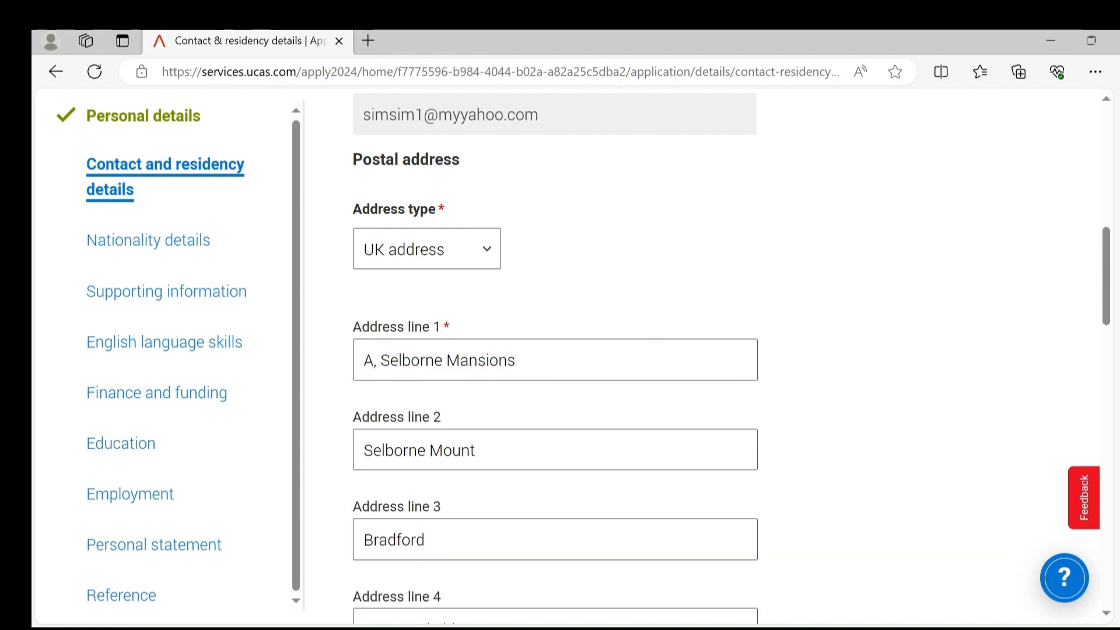
Answer Yes to the home address matching the postal address and set the area of permanent residence to Aberdeen
drag(1108, 264, 1107, 391)
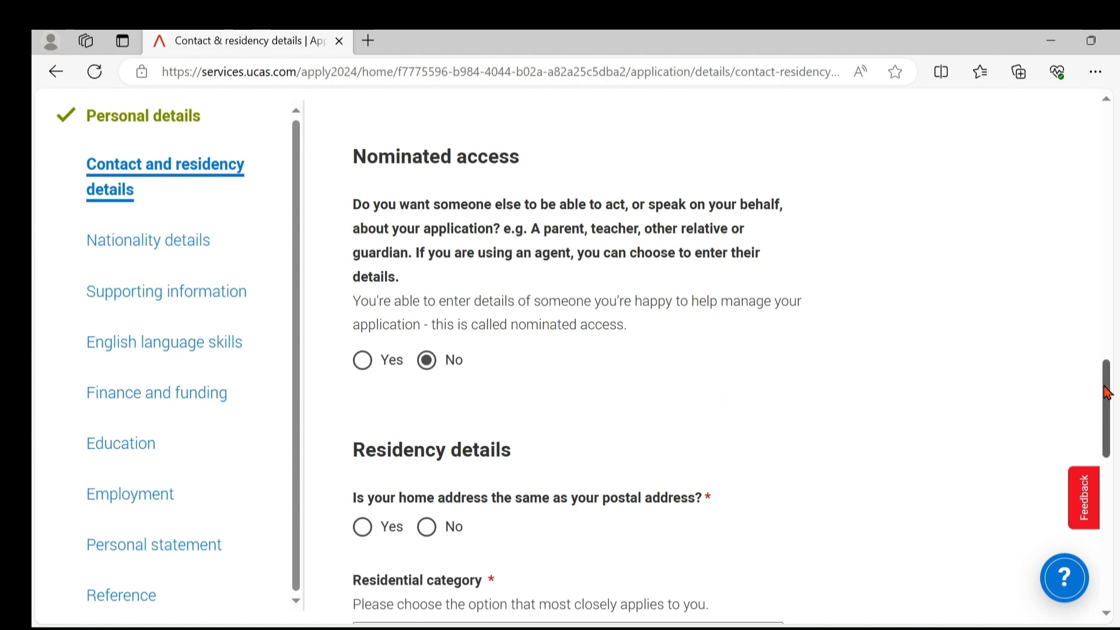
drag(1106, 392, 1106, 436)
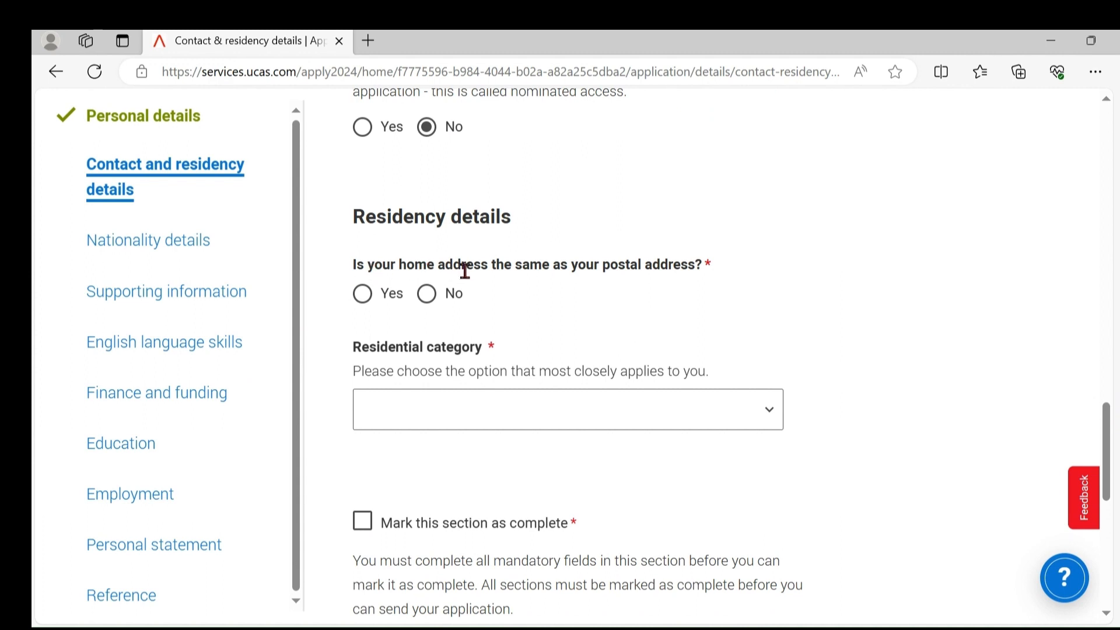
click(363, 295)
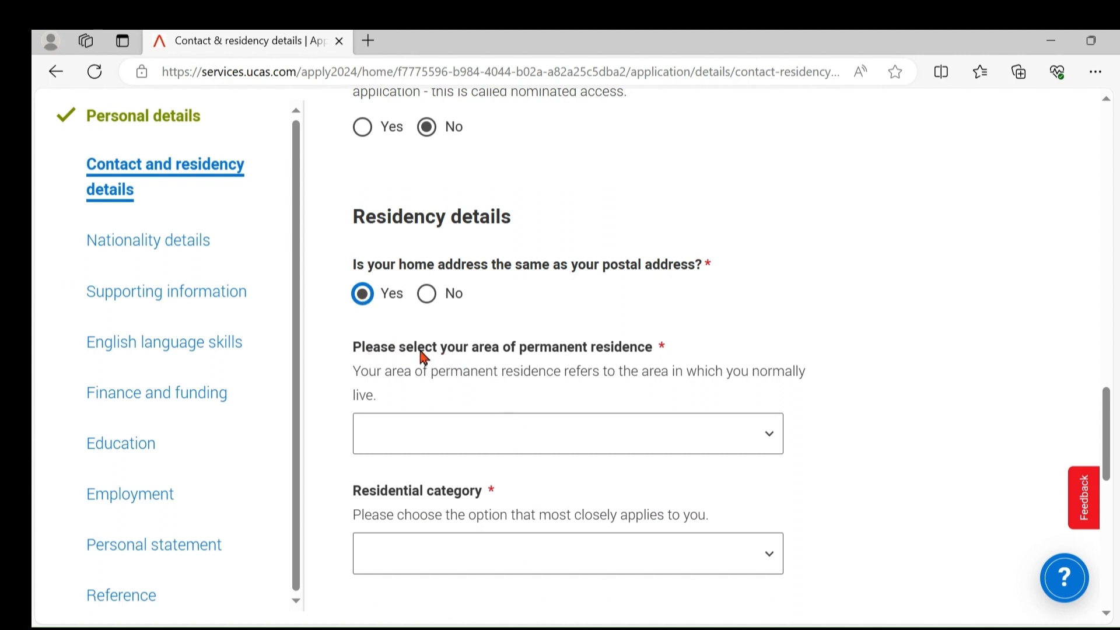
click(438, 435)
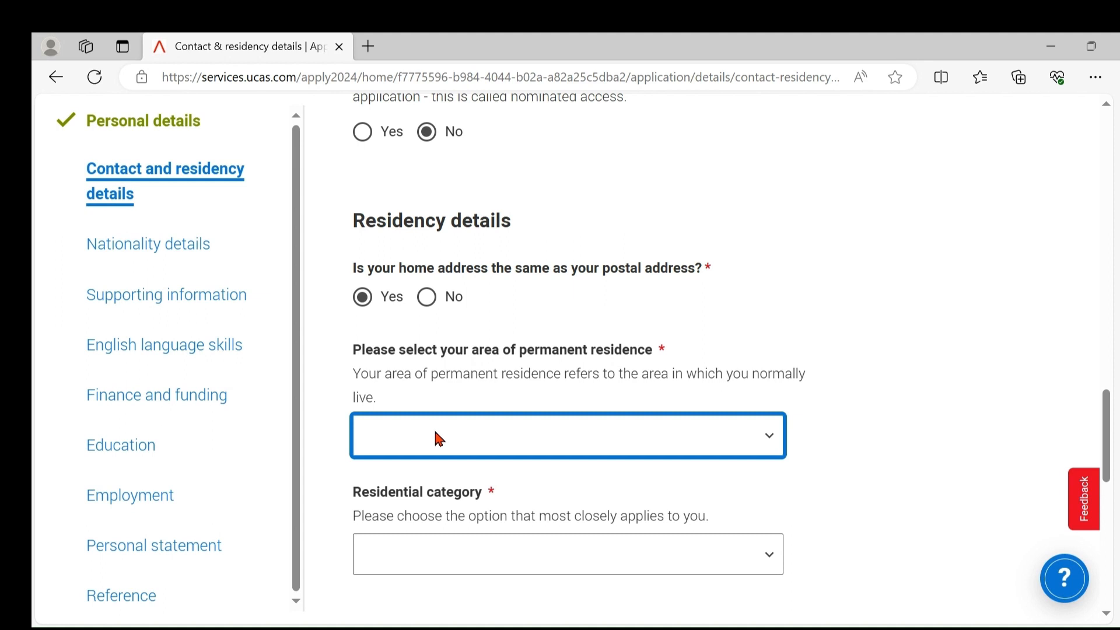
click(419, 53)
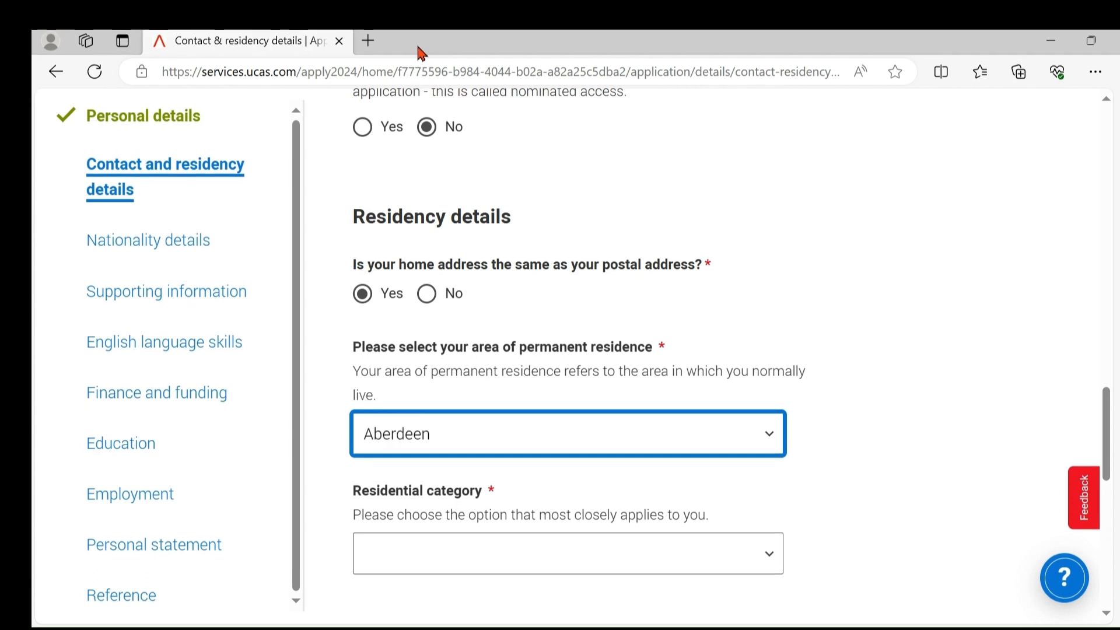
click(905, 374)
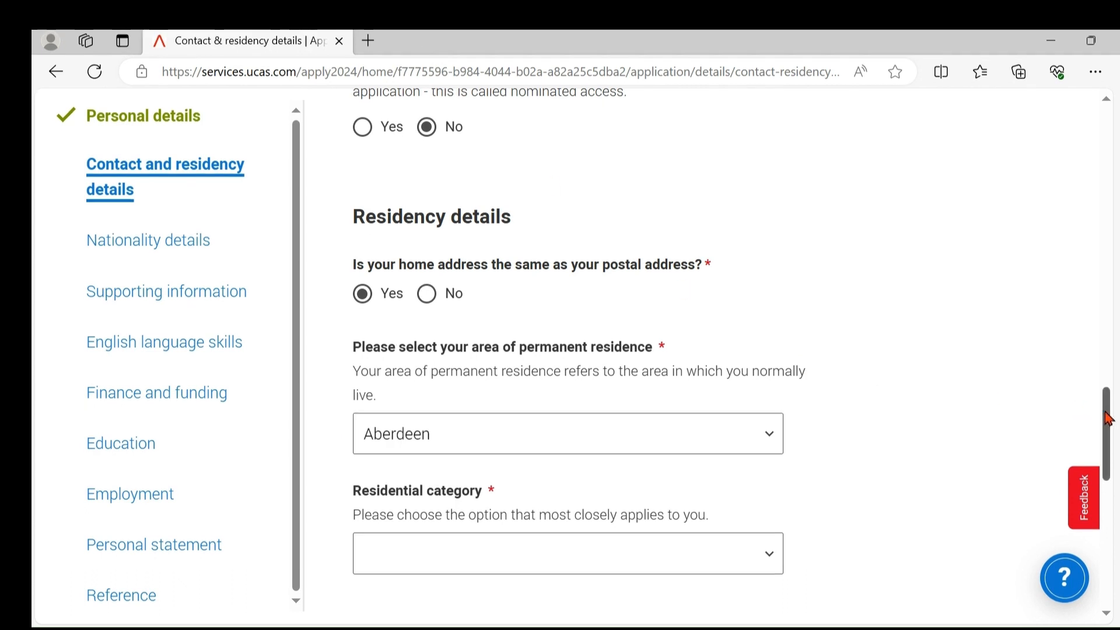
Set the residential category to UK Citizen - England
drag(1107, 417, 1107, 463)
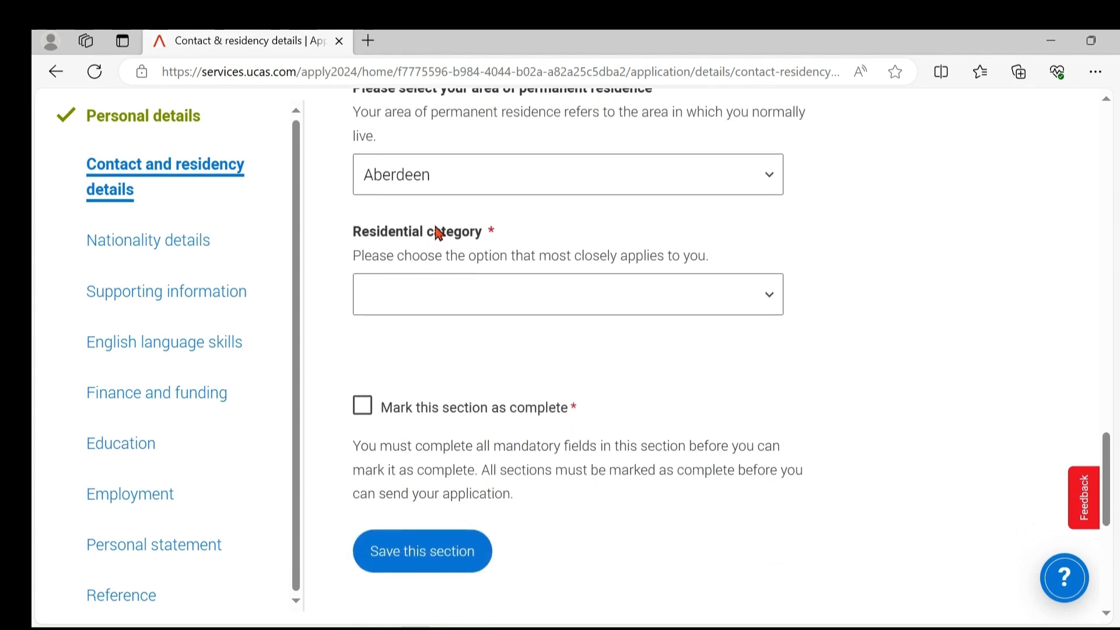
click(530, 295)
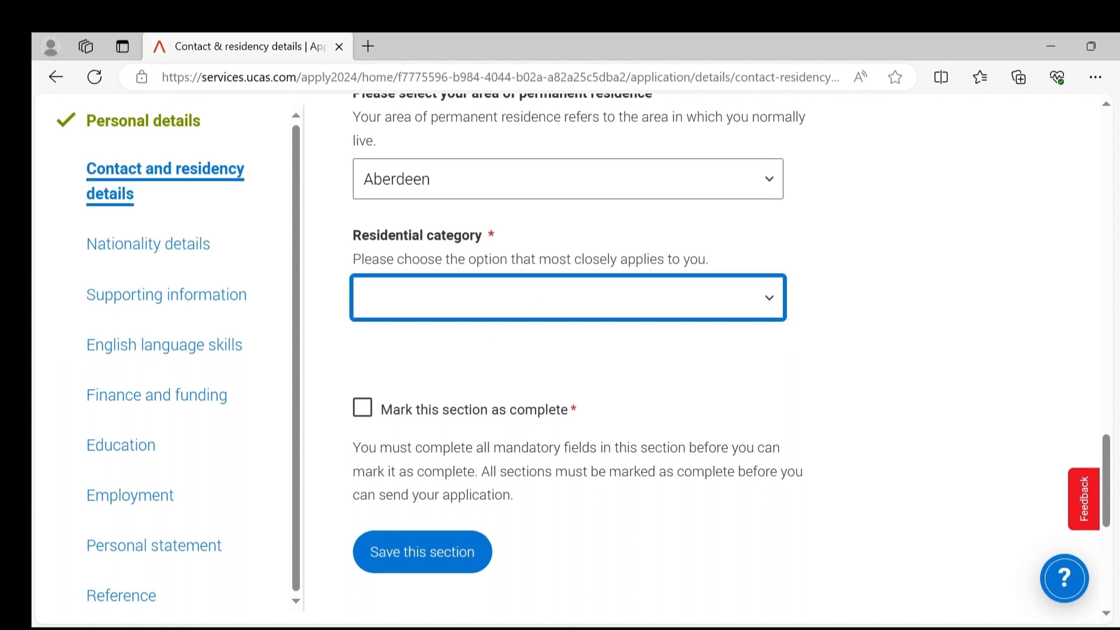
click(470, 364)
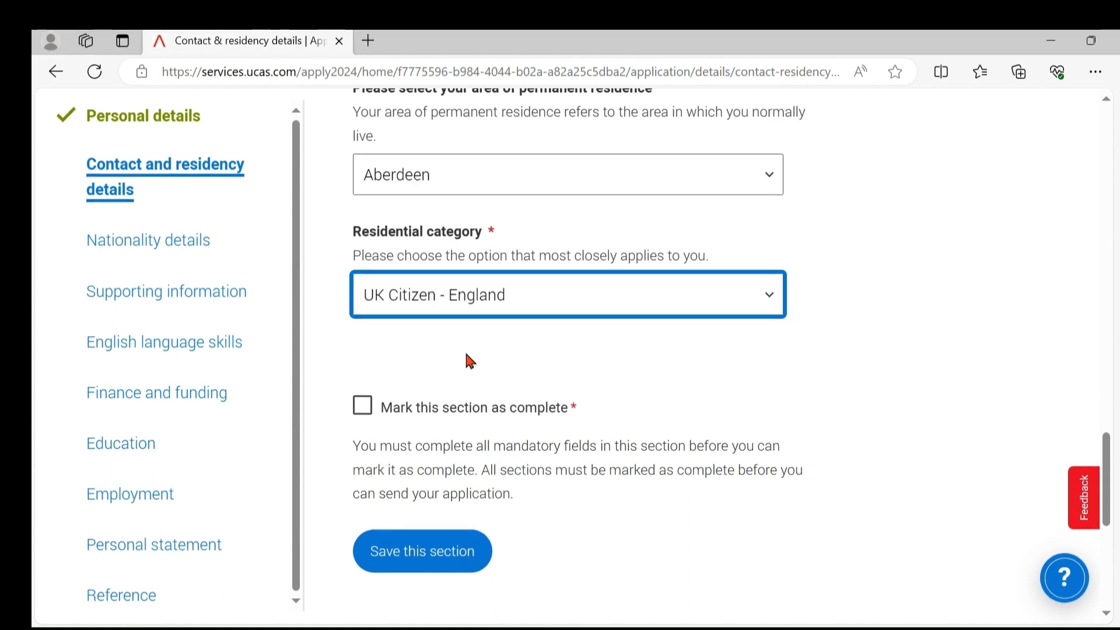
click(967, 416)
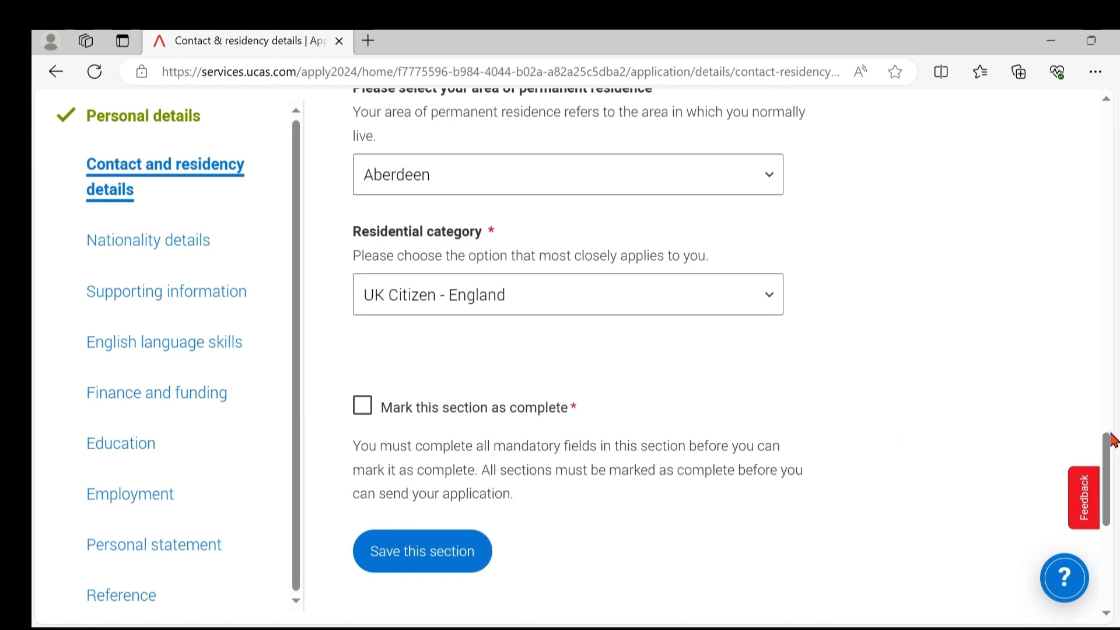
Mark the Contact and residency details section as complete and save it
drag(1111, 380, 1093, 471)
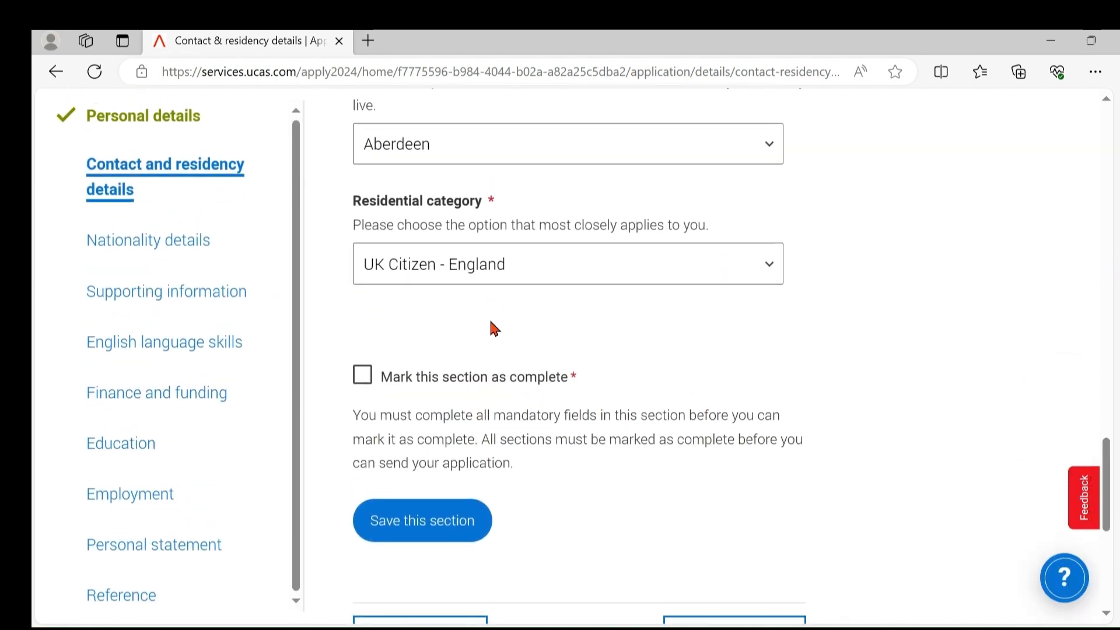
click(362, 378)
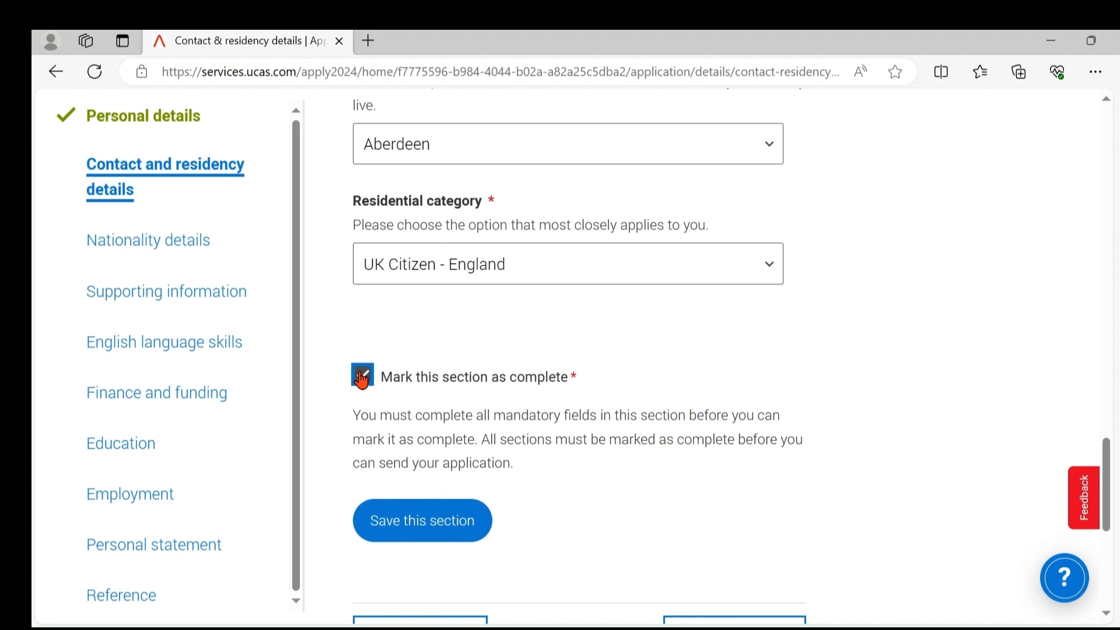
click(423, 532)
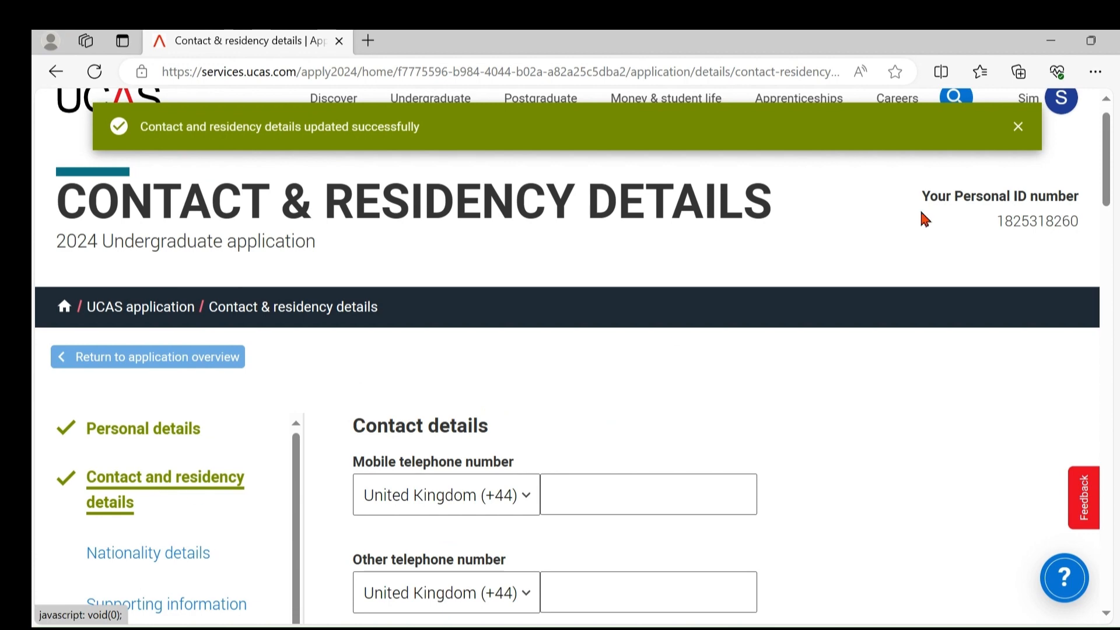
Open the Nationality details section and set the country of birth to United Kingdom
drag(1106, 142, 1109, 186)
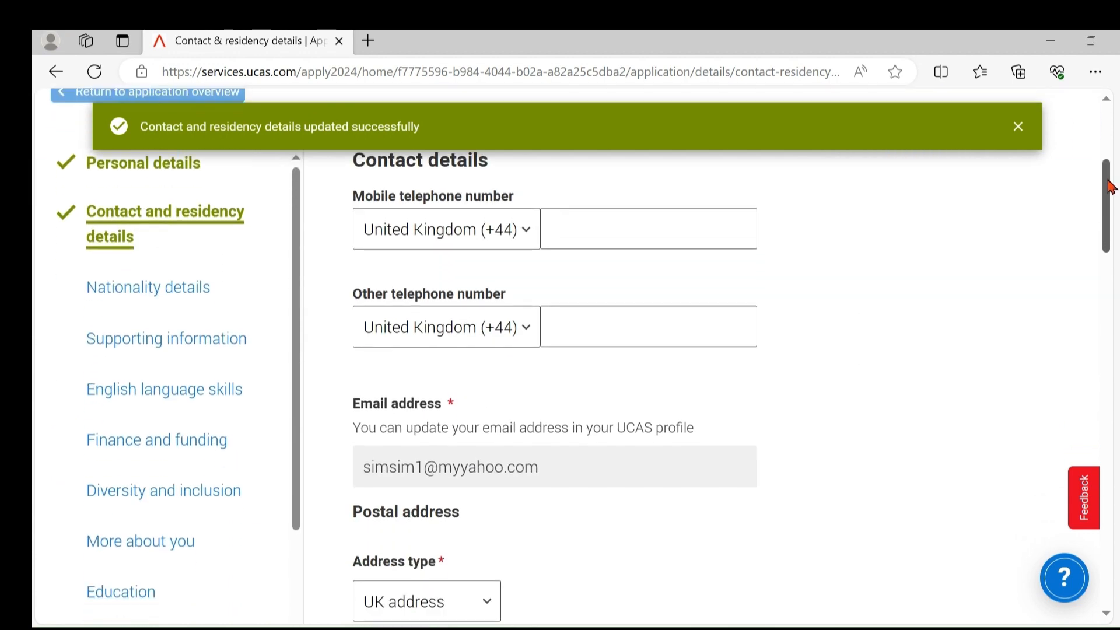
click(166, 300)
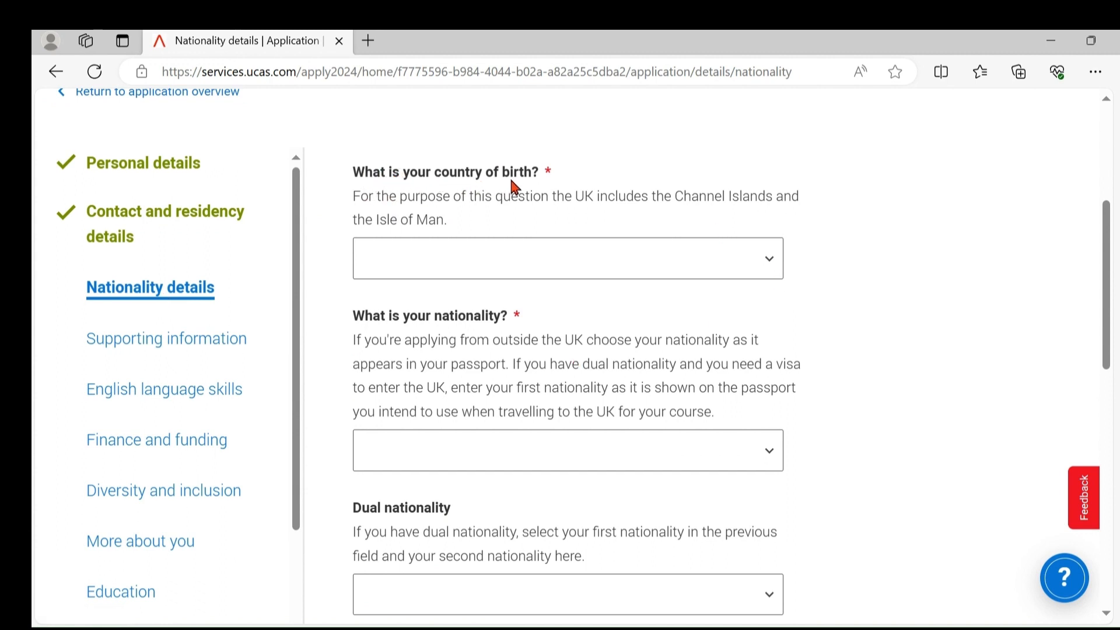
click(535, 256)
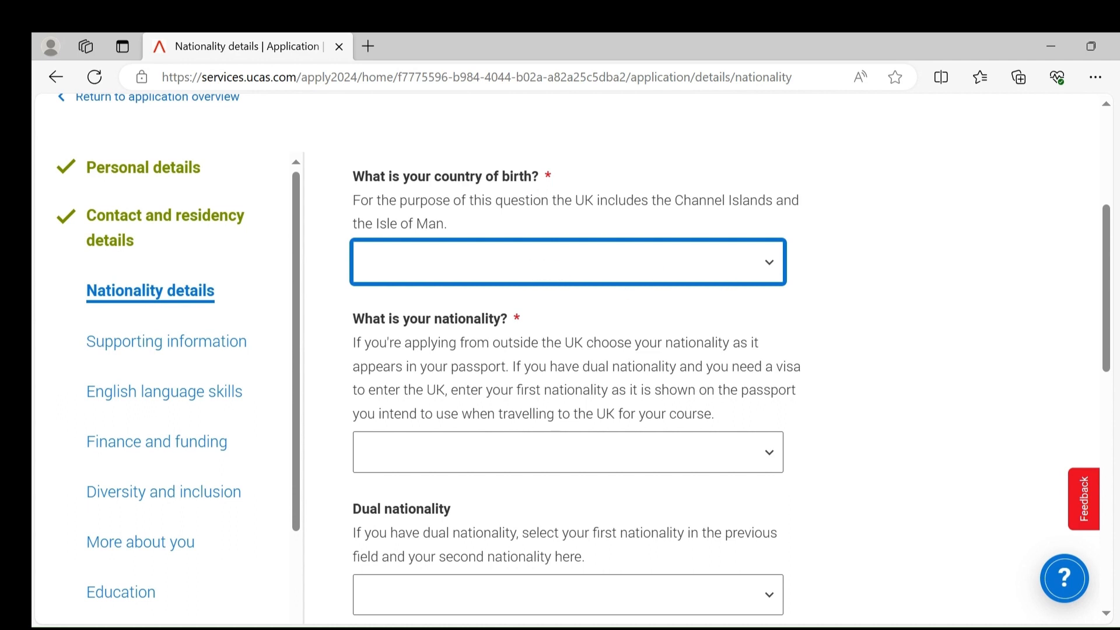
click(455, 316)
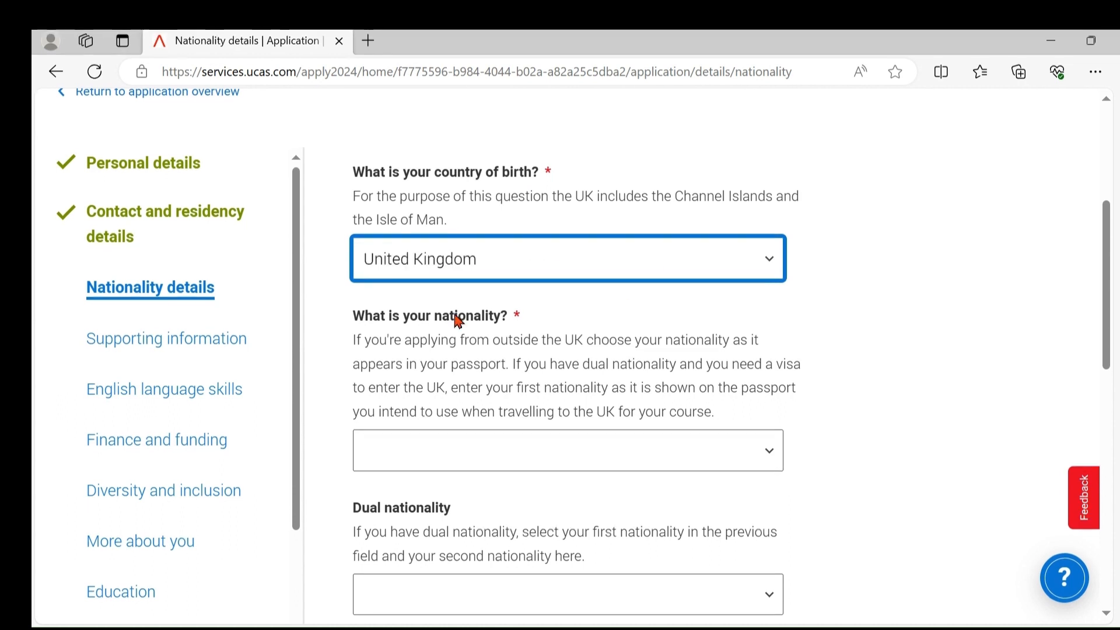
click(887, 393)
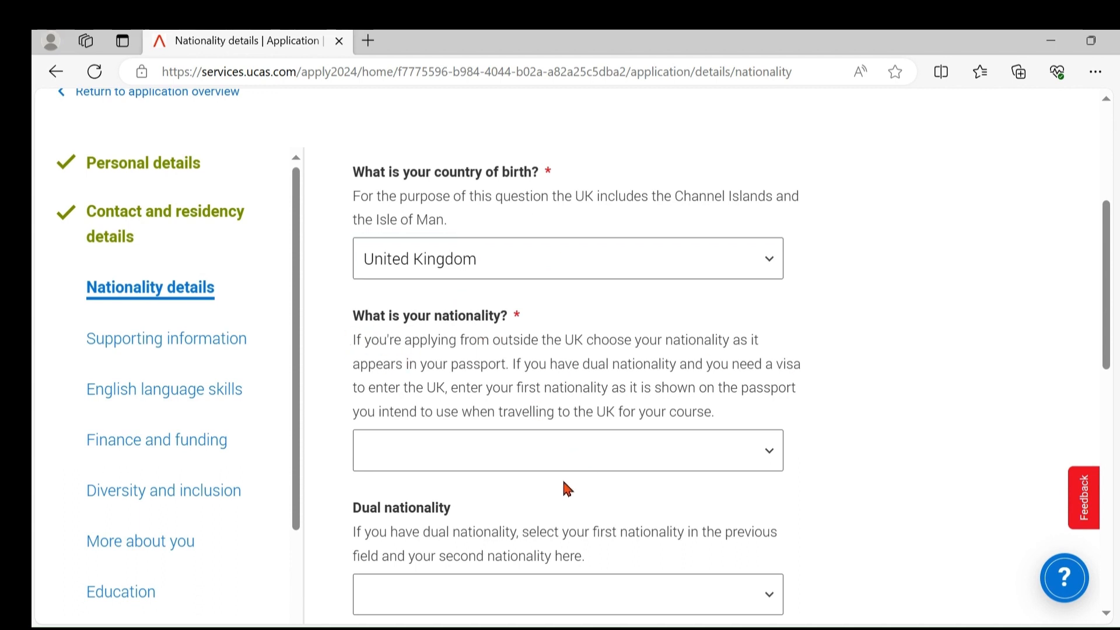
Set the nationality to UK national
click(548, 458)
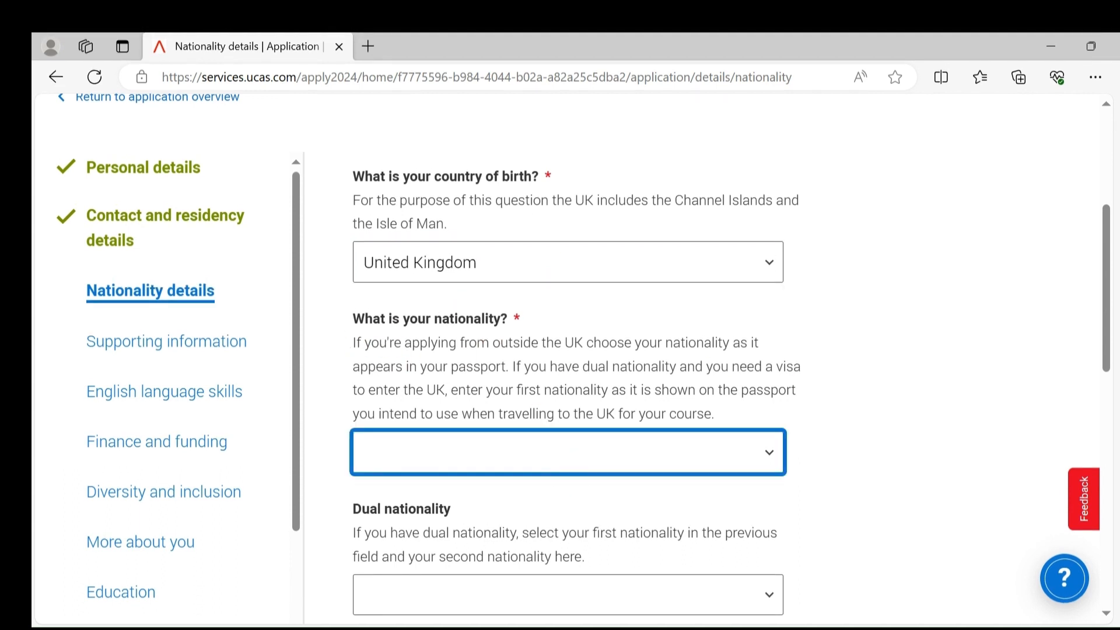
click(419, 52)
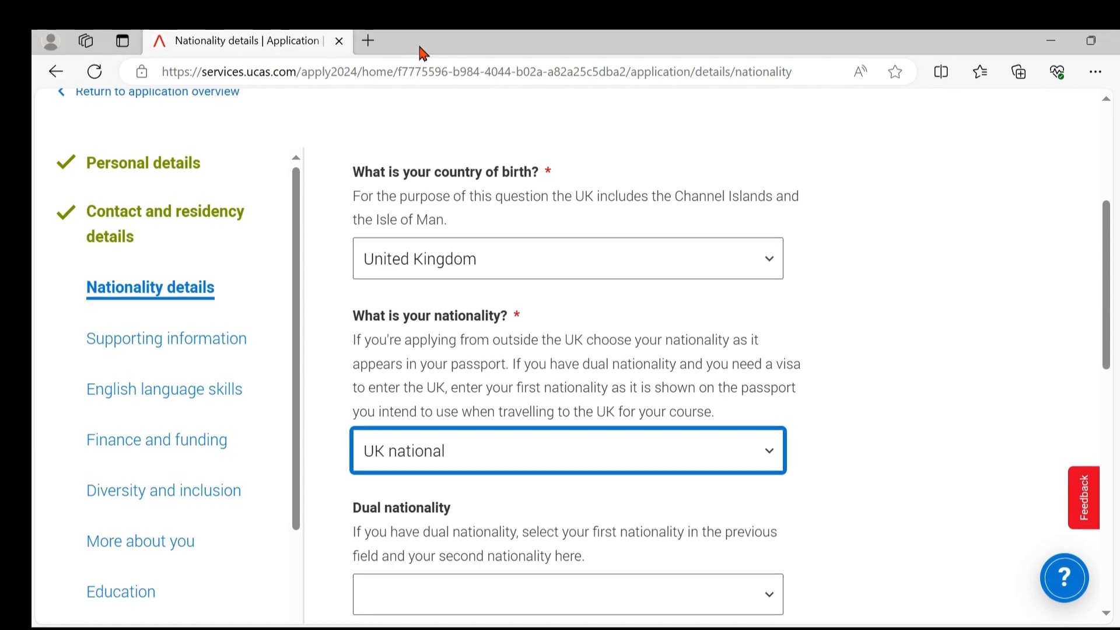
click(881, 395)
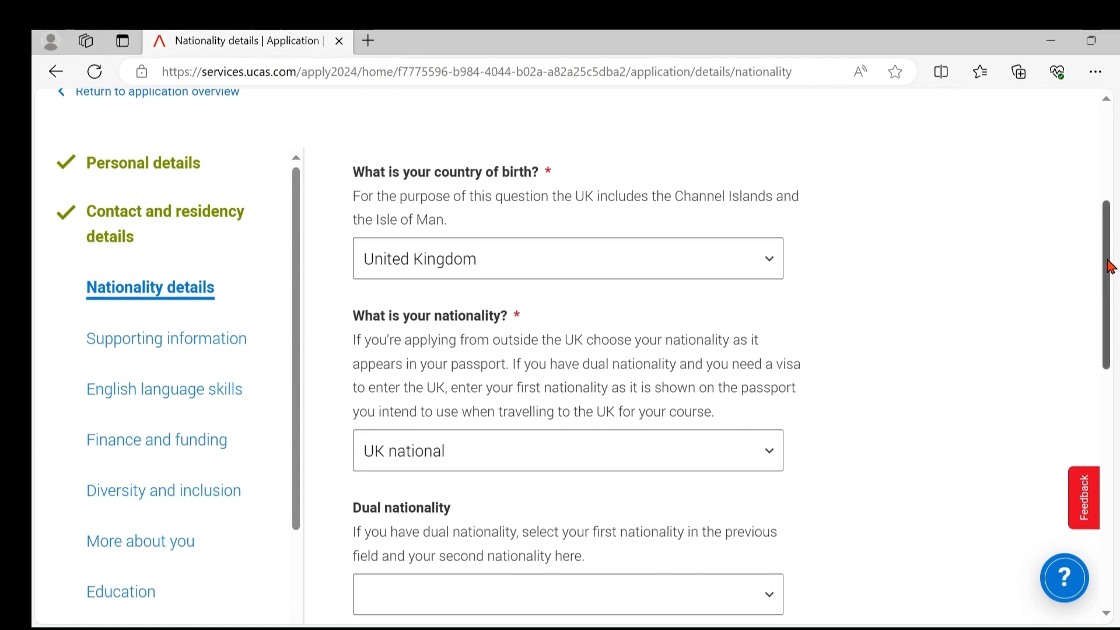
Leave the dual nationality blank and mark the Nationality details section as complete
drag(1110, 266, 1111, 330)
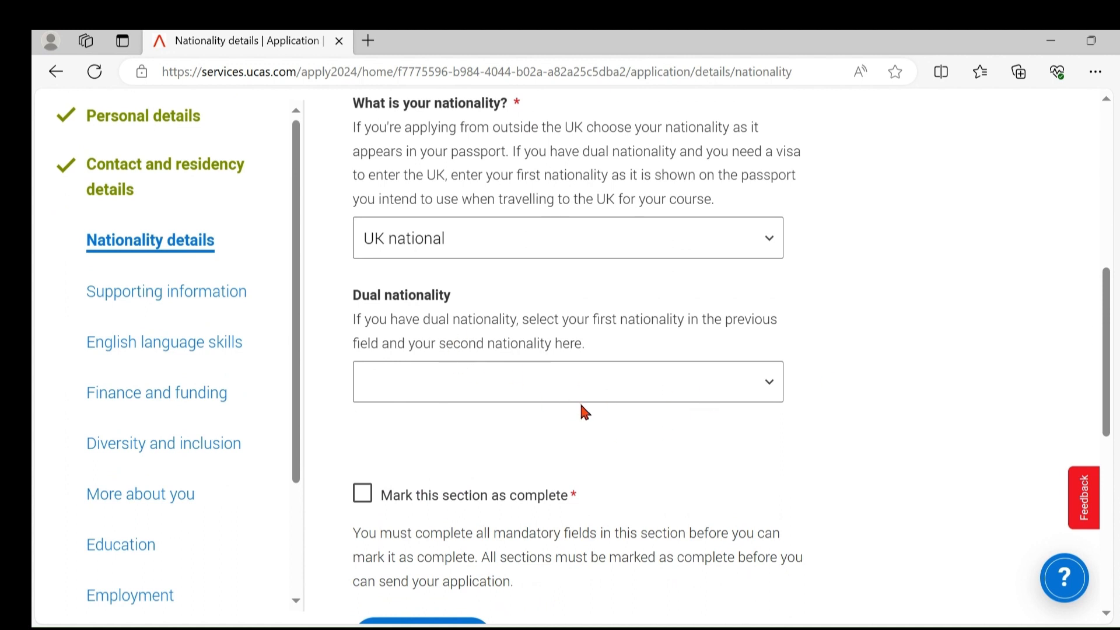
click(691, 400)
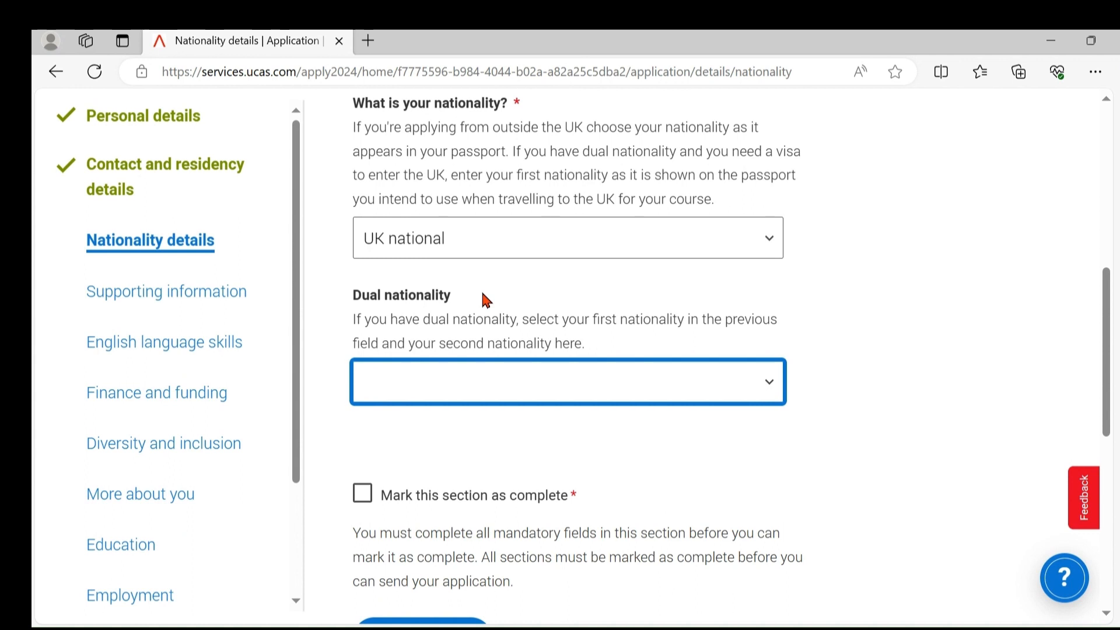
click(373, 491)
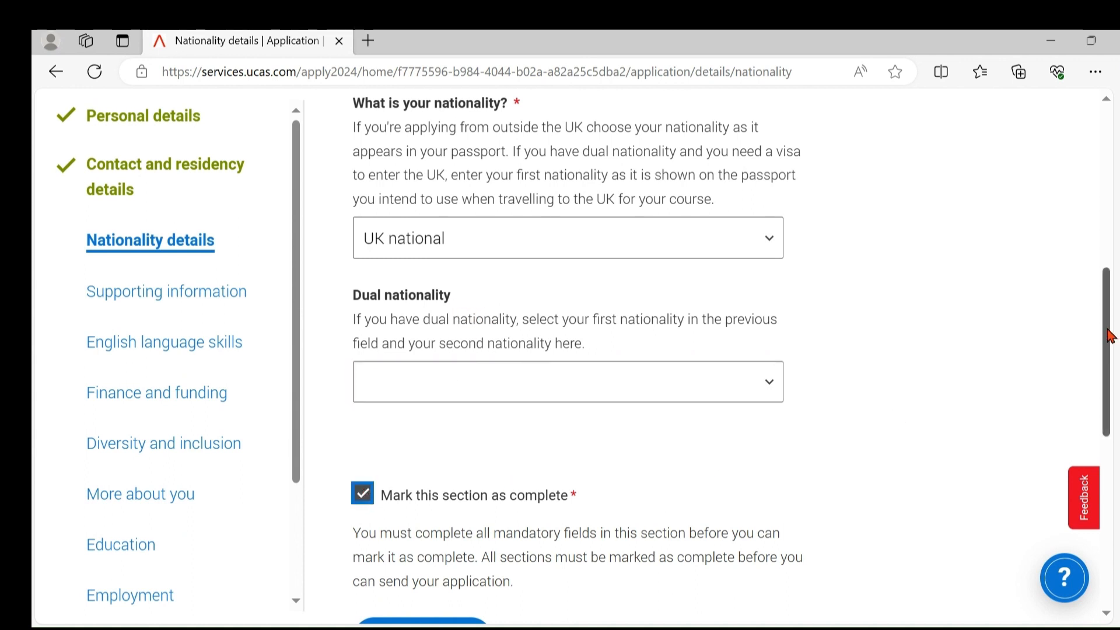
Save the Nationality details section and open the Supporting information section
scroll(1106, 350, down, 3)
click(418, 506)
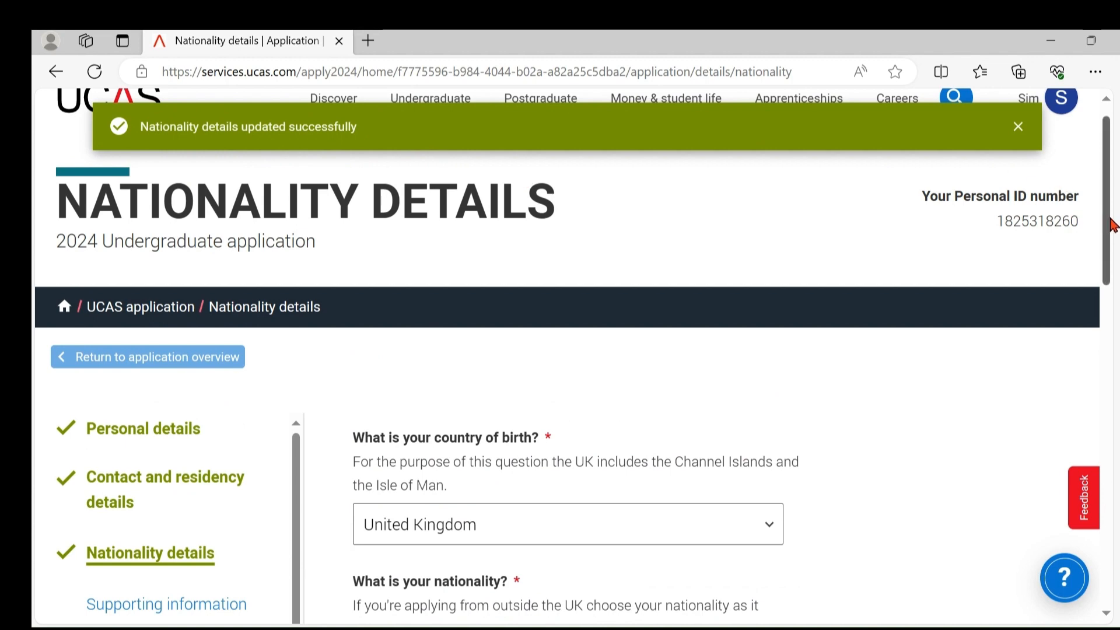
drag(1108, 226, 1105, 321)
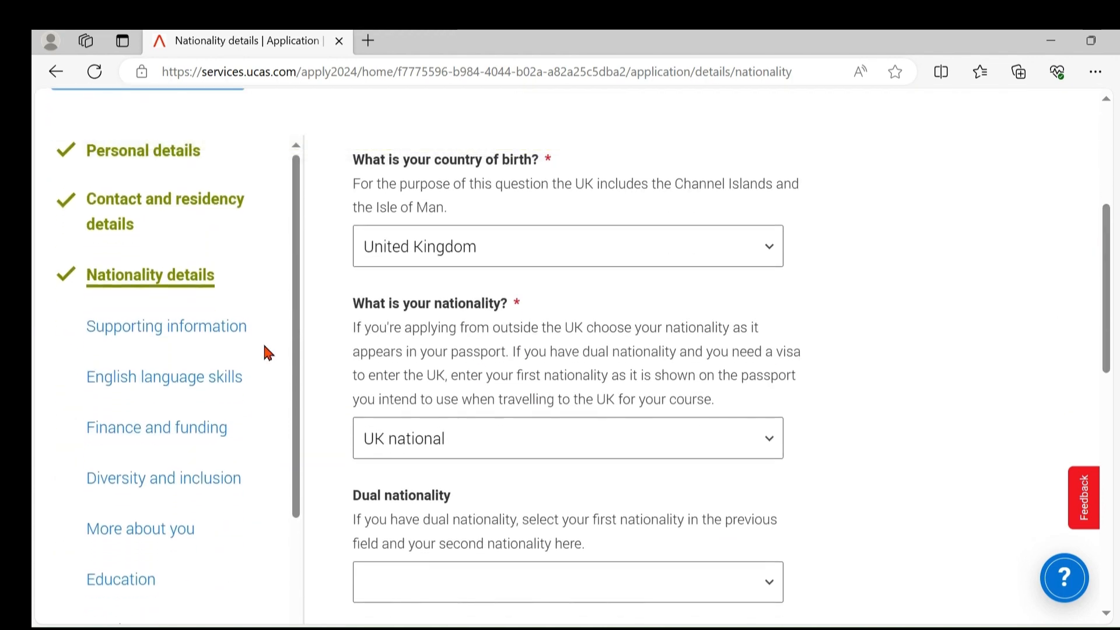
click(163, 334)
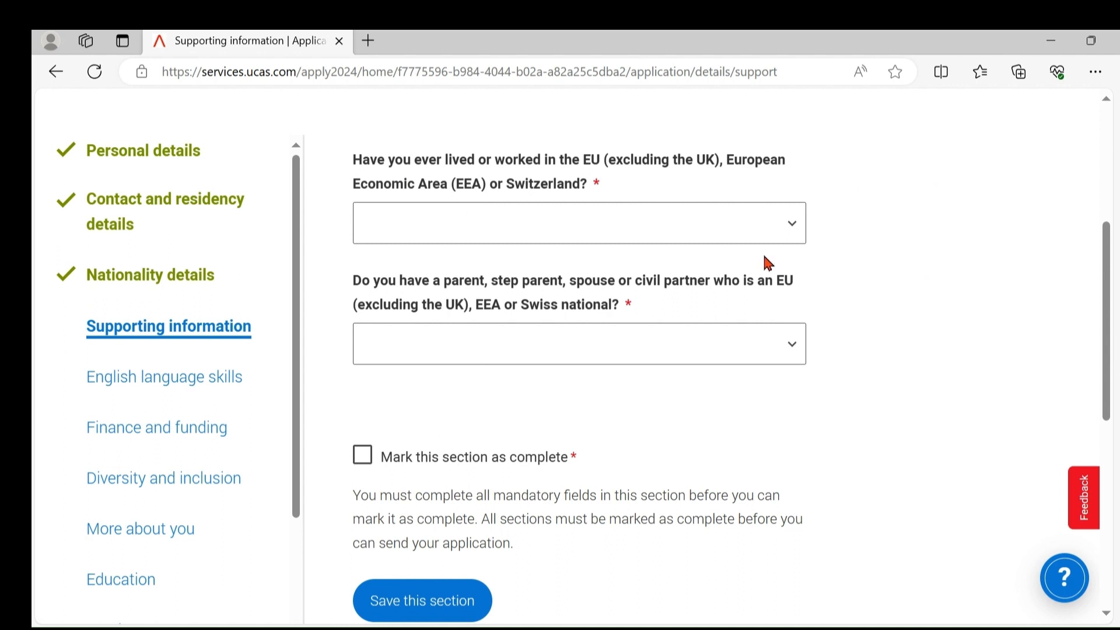
Answer Yes to having lived or worked in the EU, EEA or Switzerland
click(674, 233)
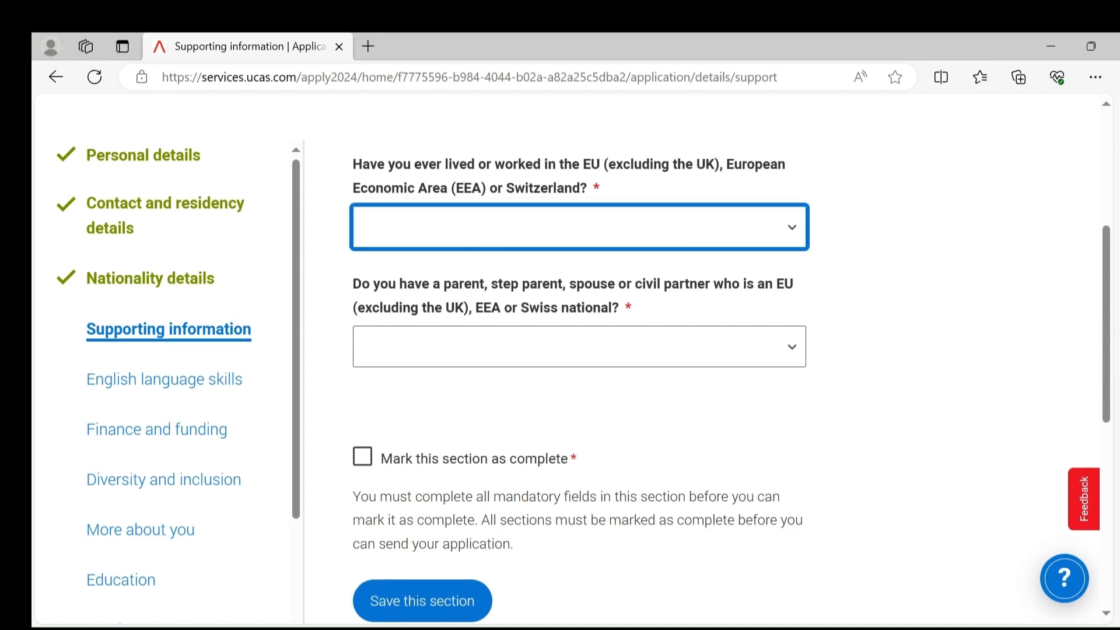
click(544, 286)
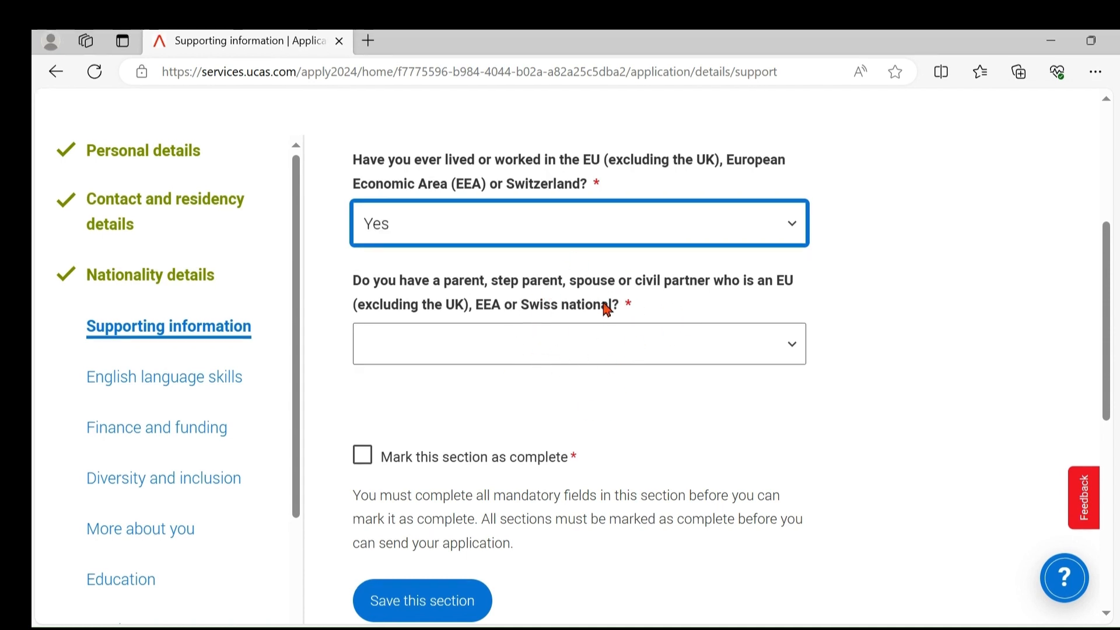
click(572, 345)
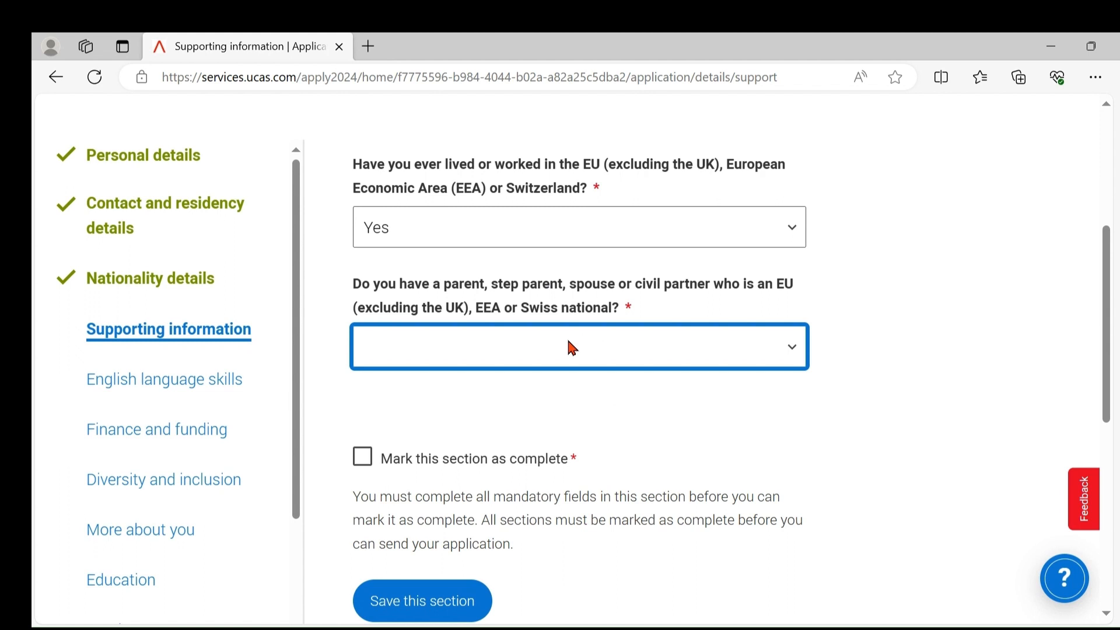
Answer No both to having lived or worked in the EU, EEA or Switzerland and to having an EU, EEA or Swiss family member
click(581, 228)
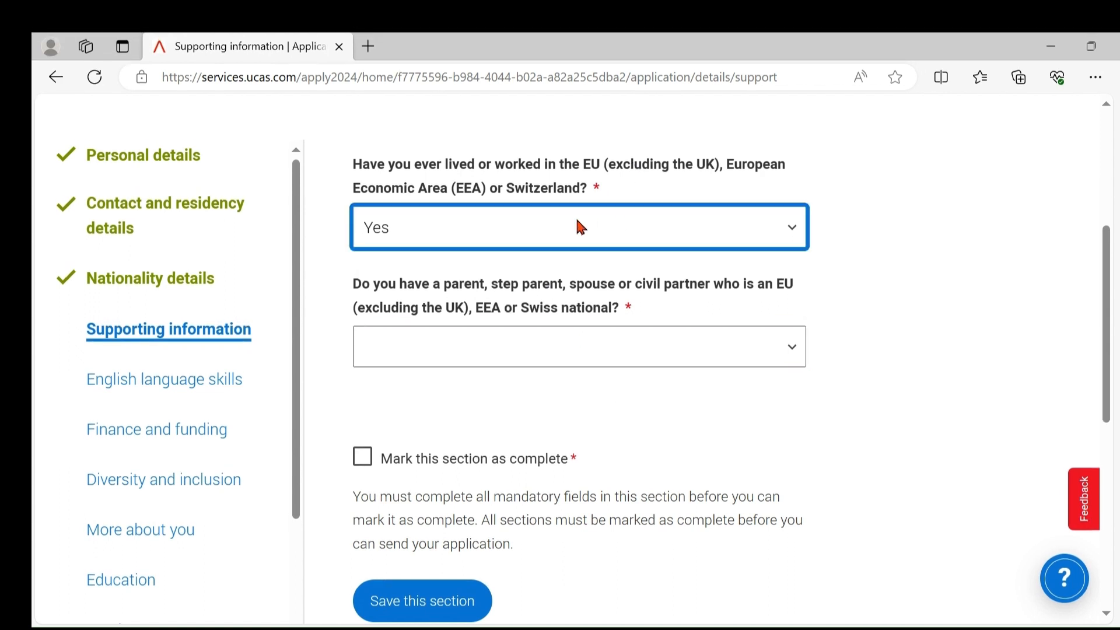
key(Down)
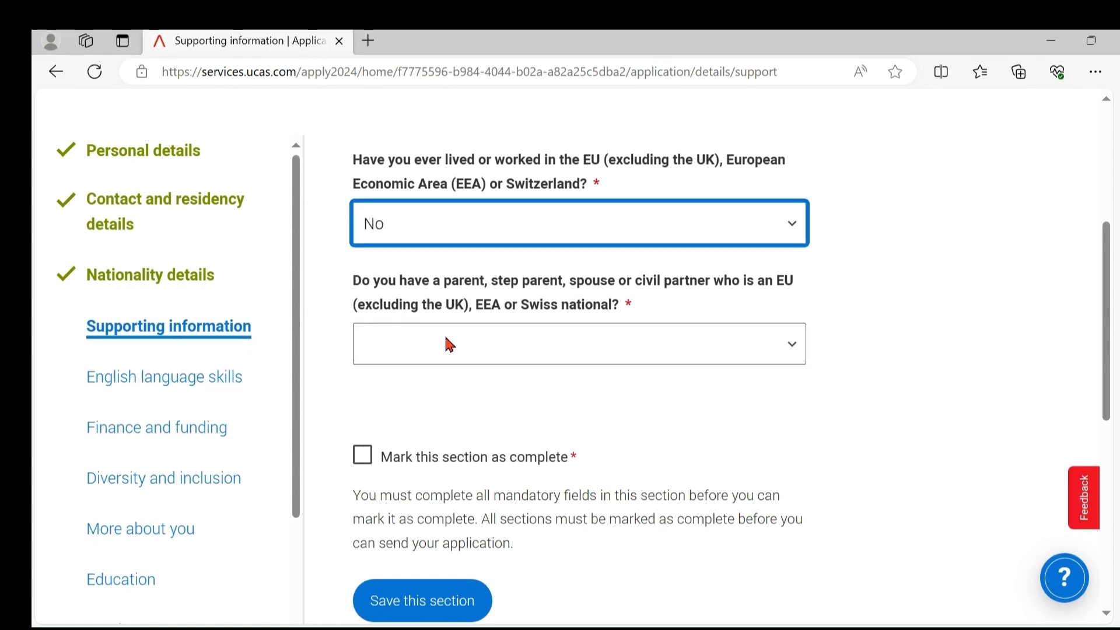
click(562, 345)
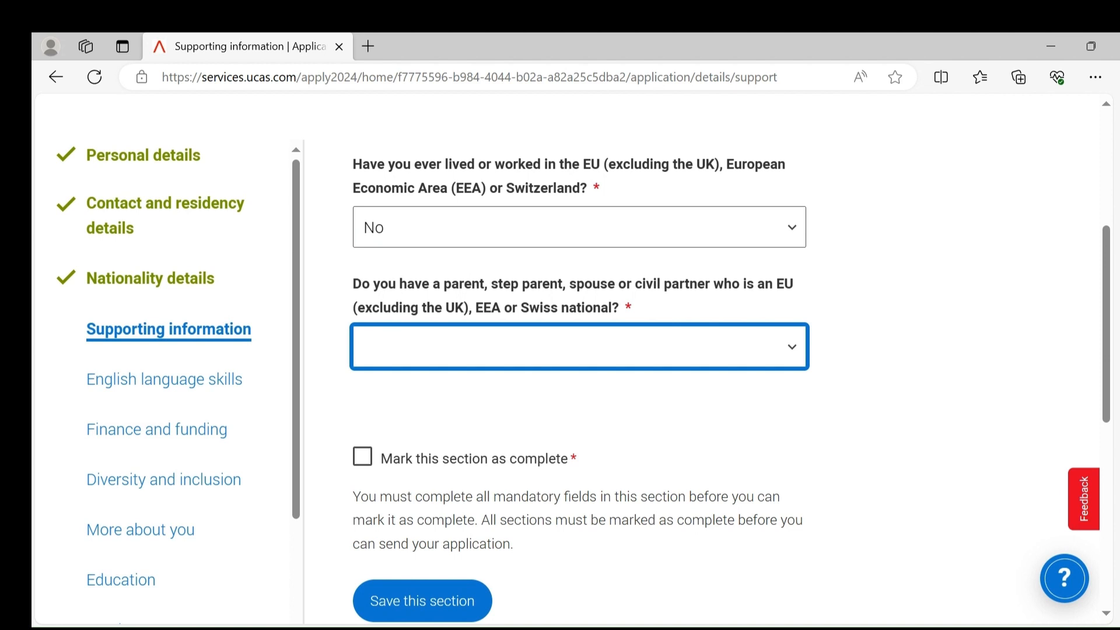
key(Down)
click(599, 446)
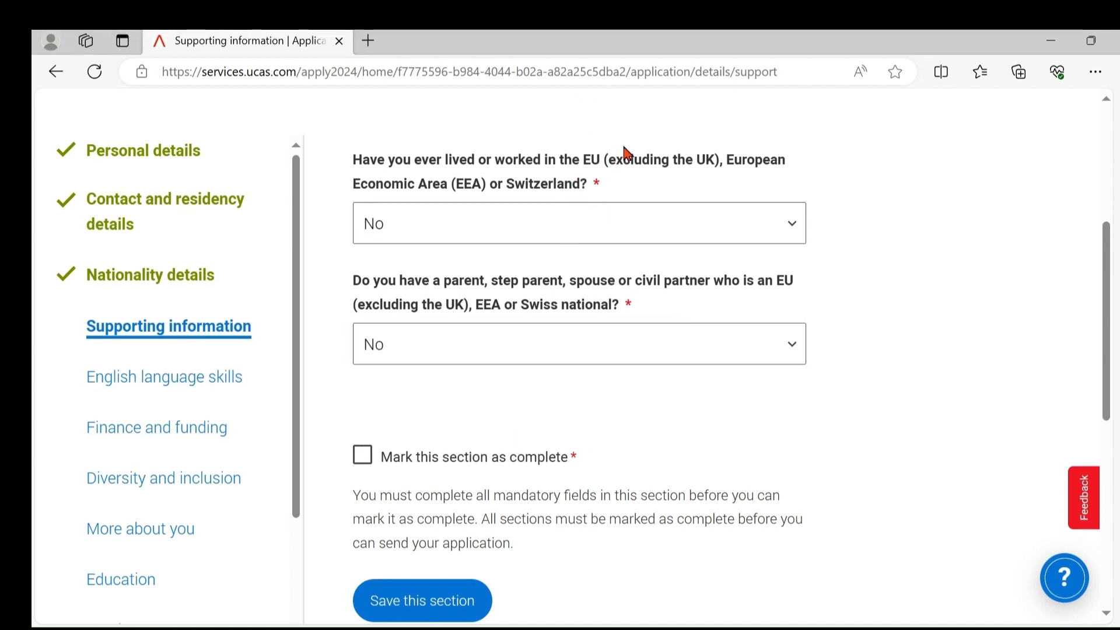
Save the Supporting information section as complete and open the English language skills section
click(364, 458)
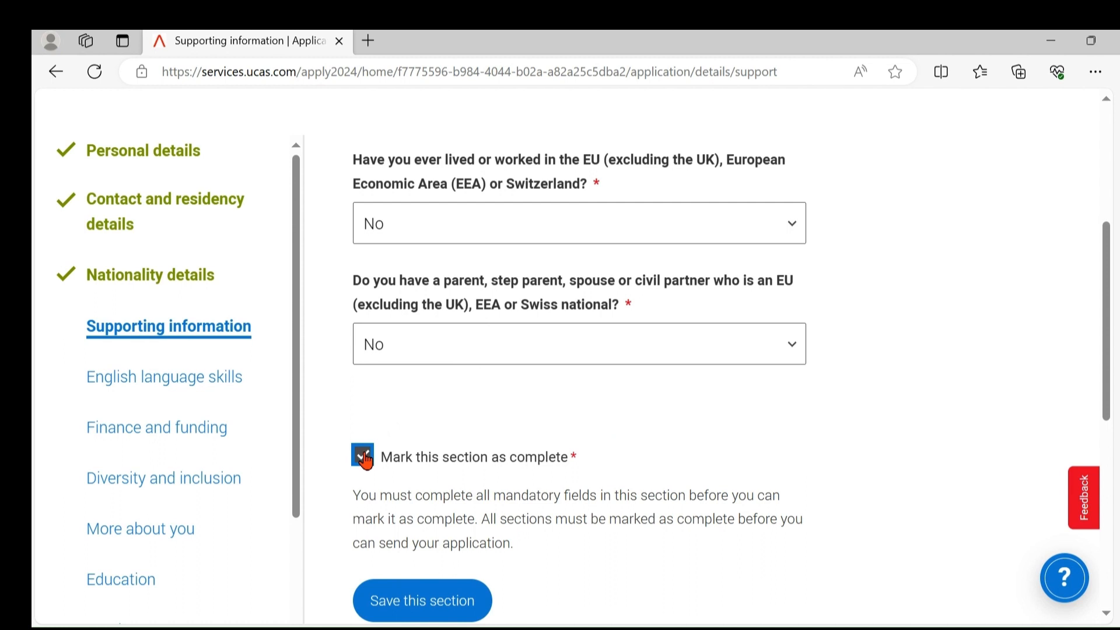
click(441, 615)
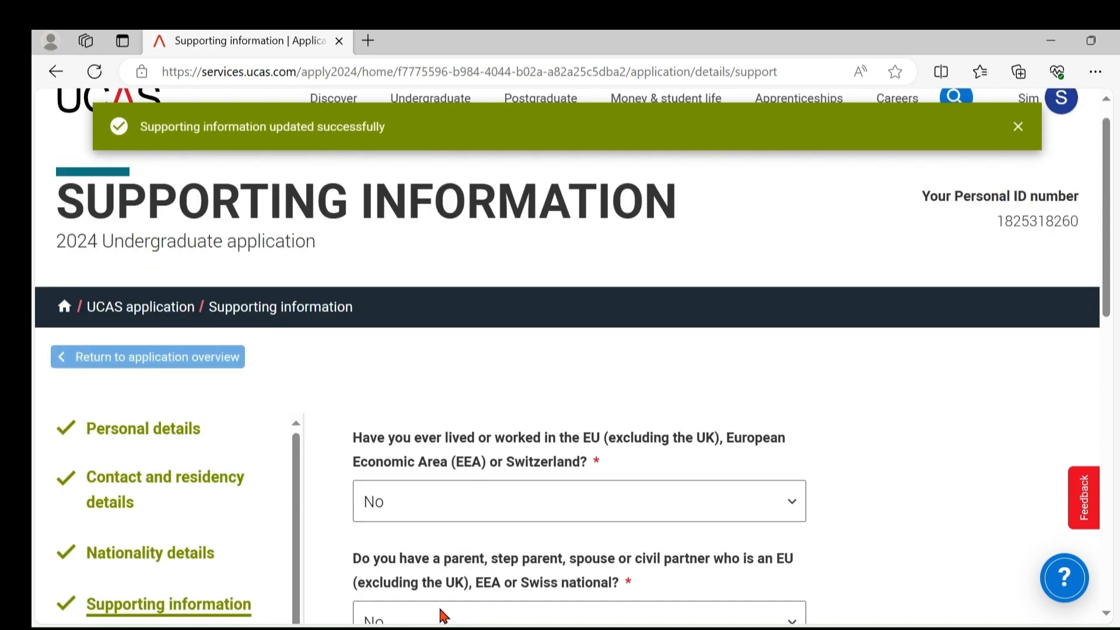
drag(1111, 227, 1108, 330)
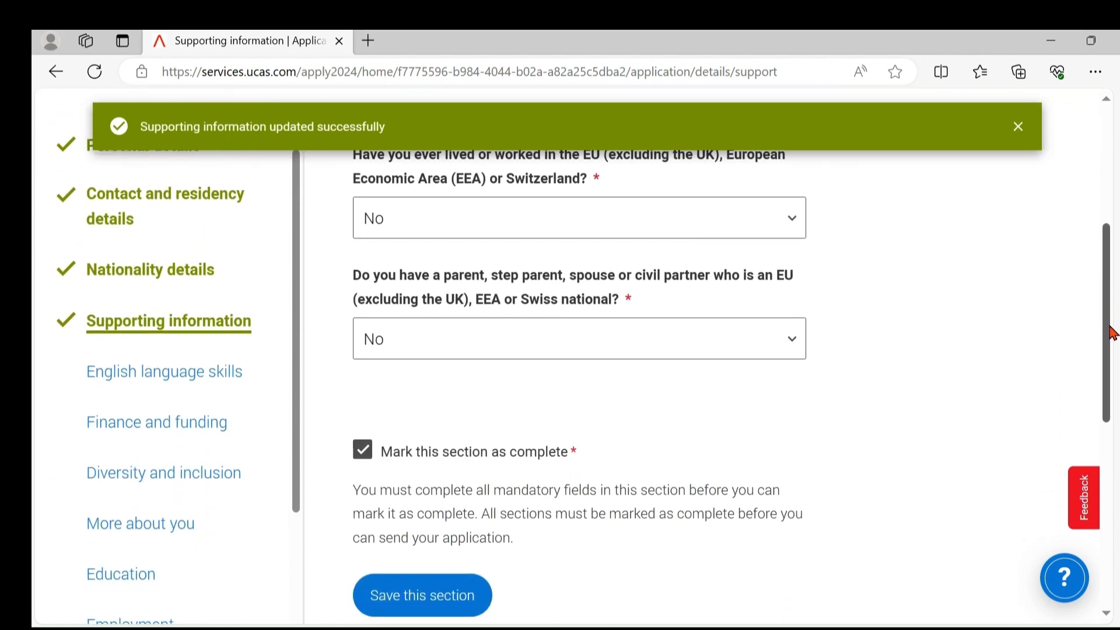
click(203, 375)
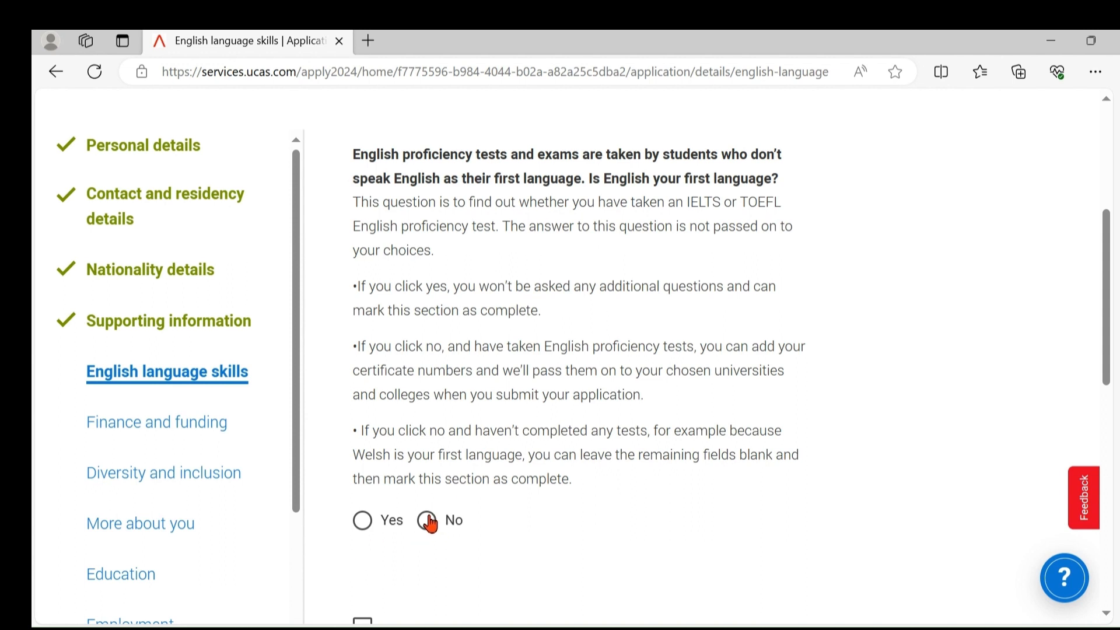
Answer Yes to English being the applicant's first language
click(362, 520)
scroll(1115, 294, down, 3)
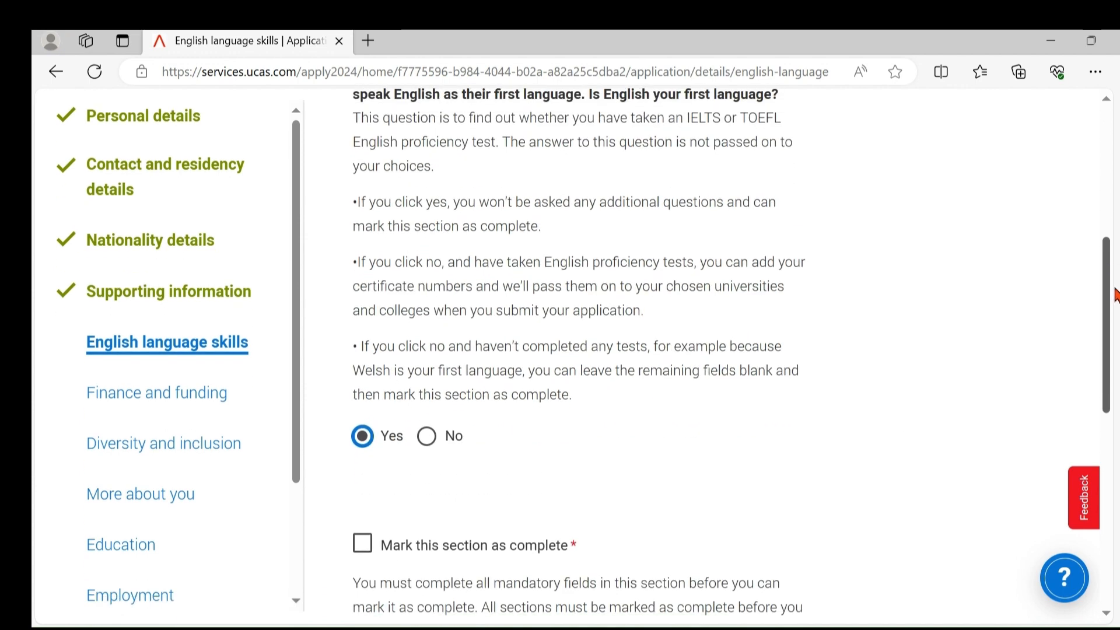
drag(1115, 295, 1116, 292)
Answer No to English being the first language and save the English language skills section as complete, without any certificate numbers
click(427, 446)
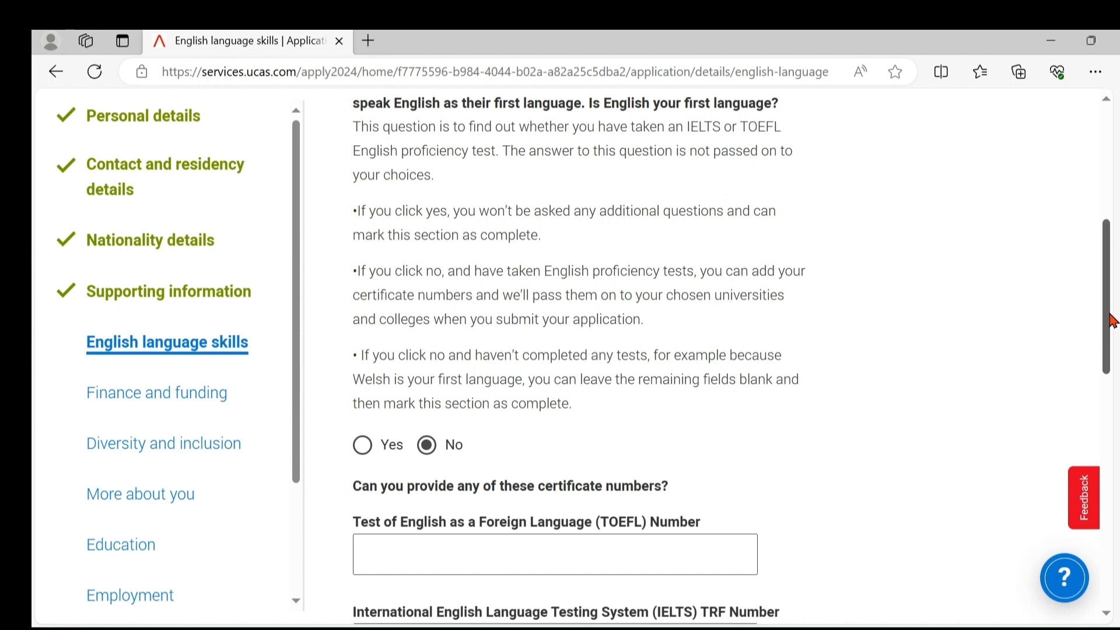
drag(1110, 320, 1110, 375)
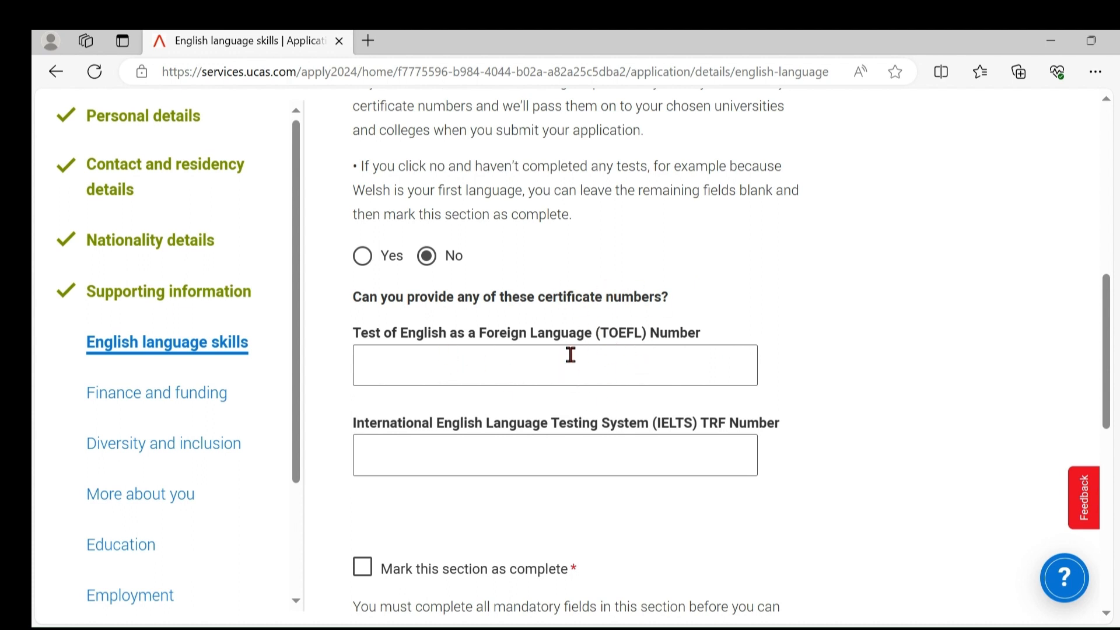
click(362, 567)
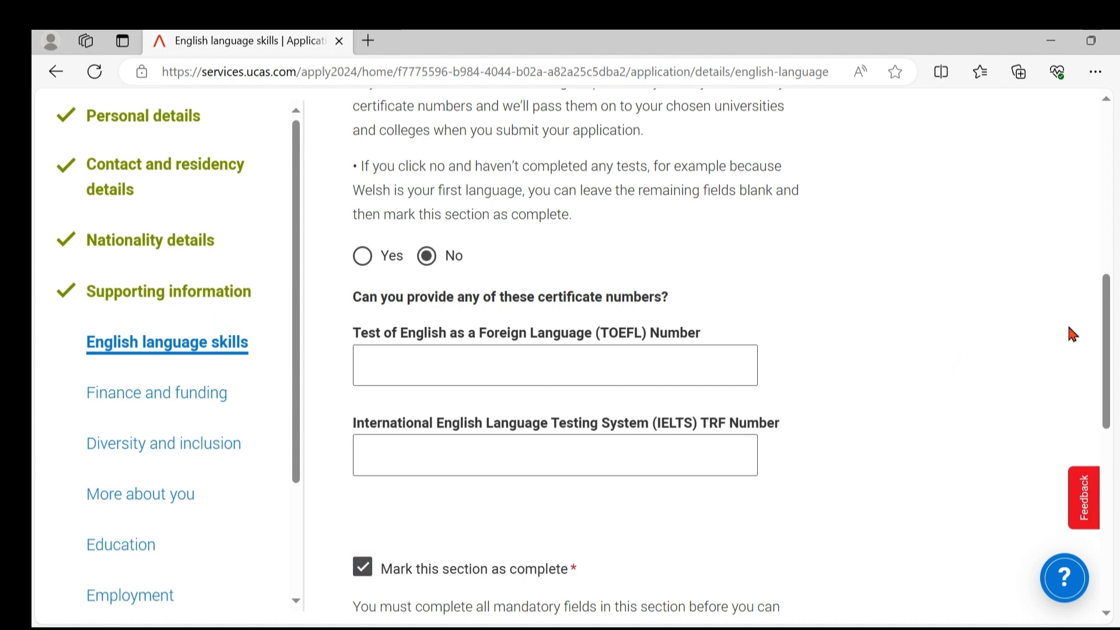
scroll(1107, 356, down, 1)
scroll(1107, 356, down, 3)
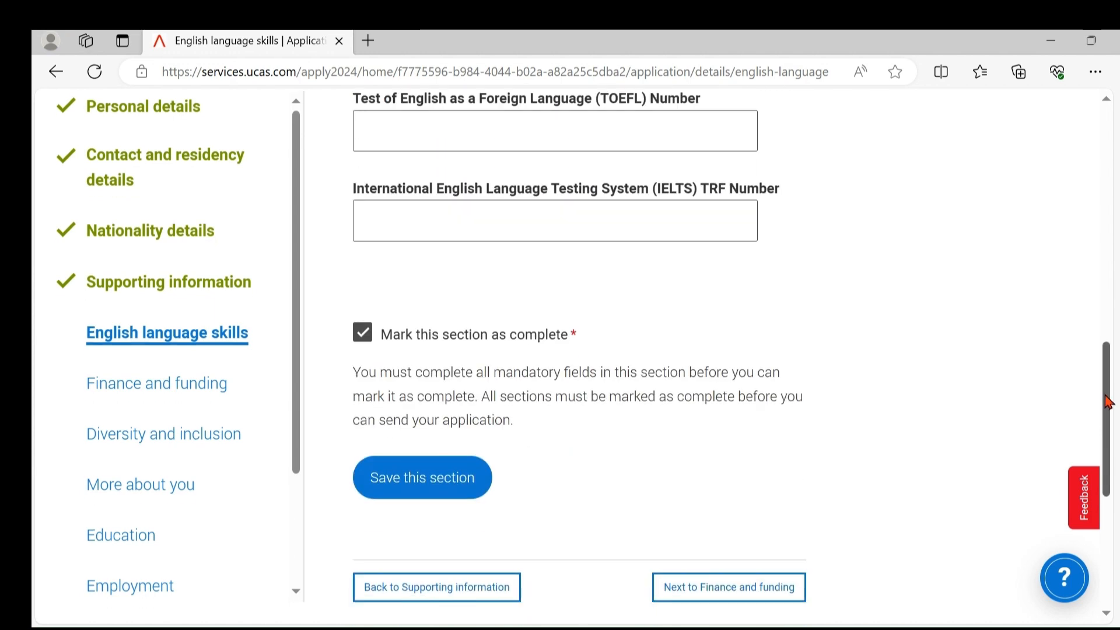
click(448, 475)
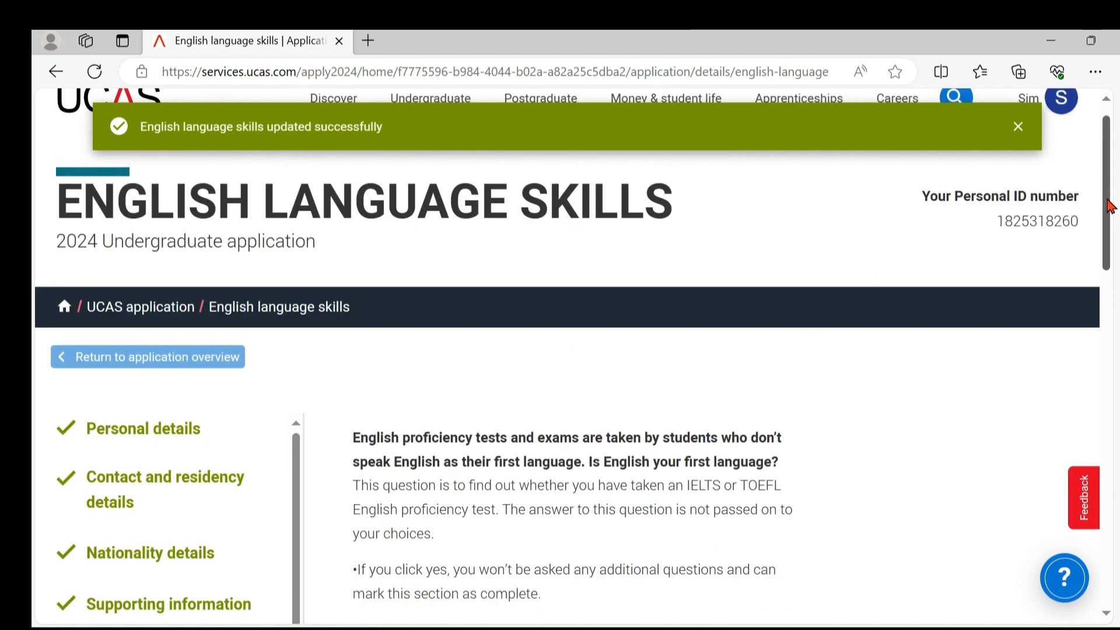
Open the Finance and funding section and set the main source of funding to Private finance
drag(1110, 206, 1109, 298)
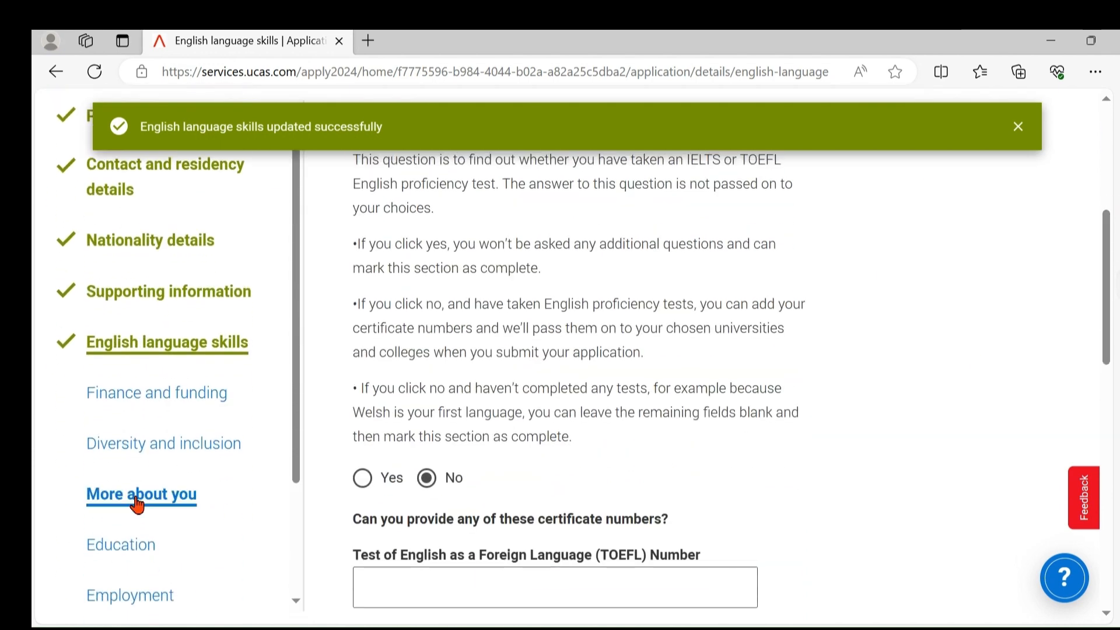
click(153, 396)
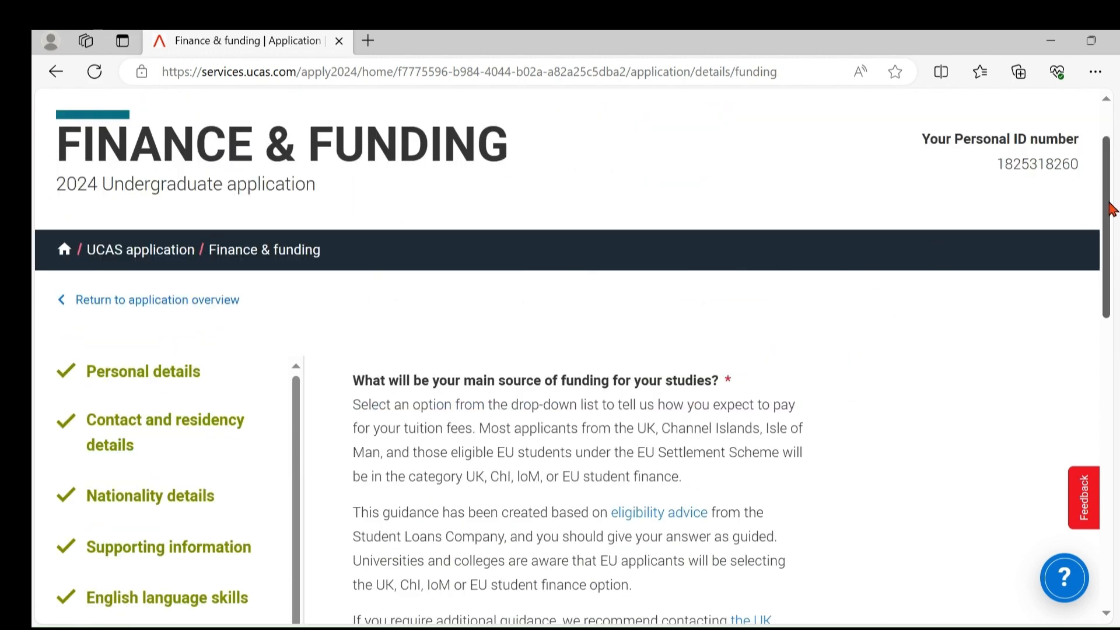
drag(1110, 199, 1111, 270)
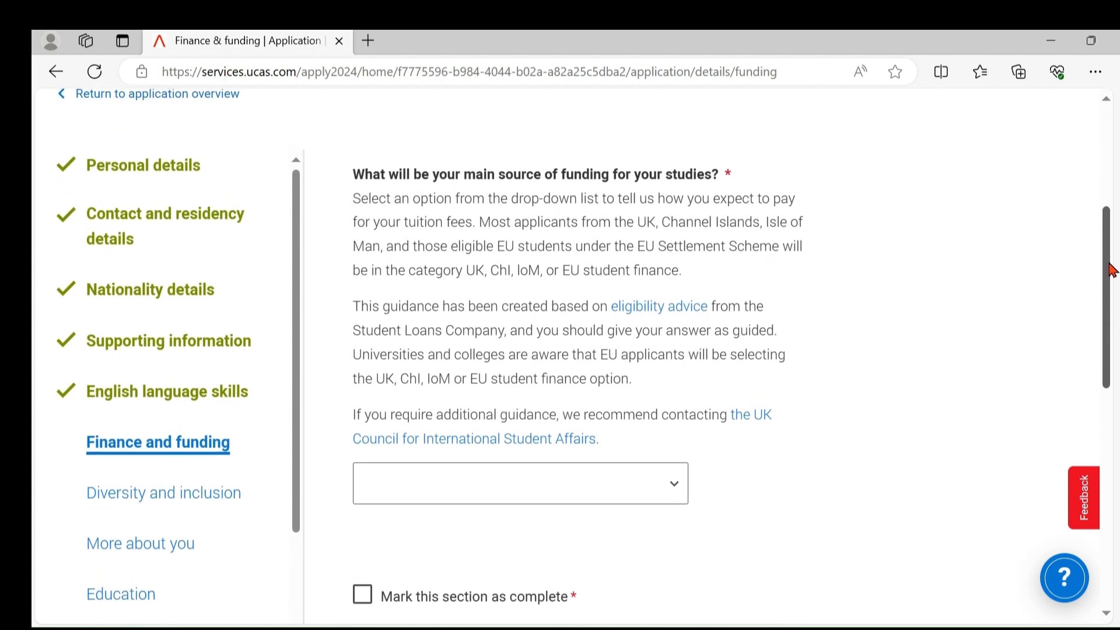
click(627, 474)
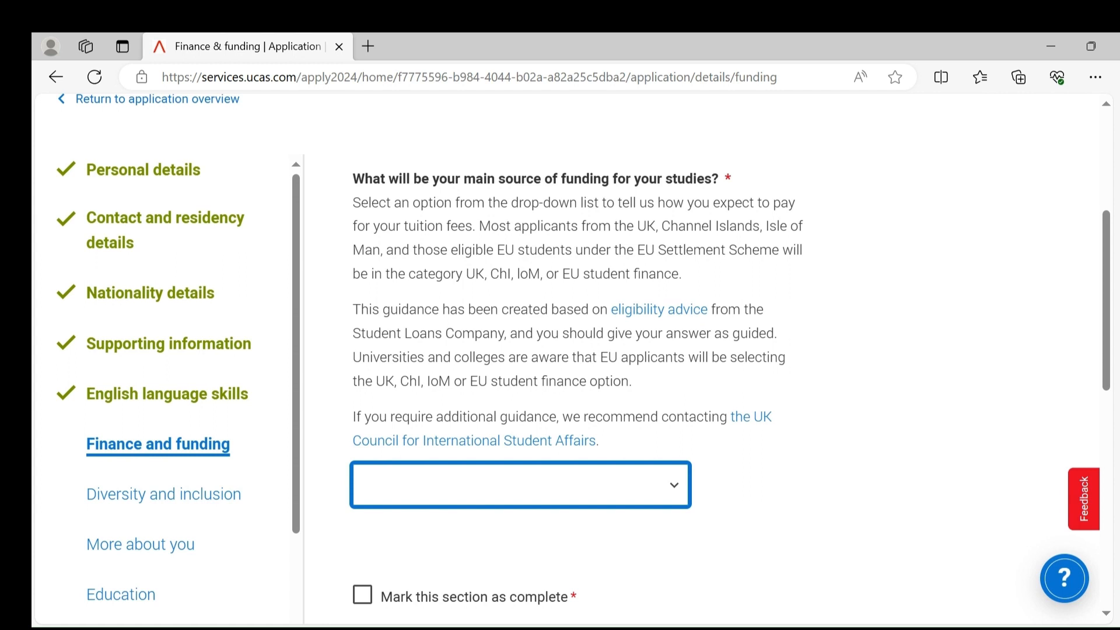
click(447, 441)
click(448, 225)
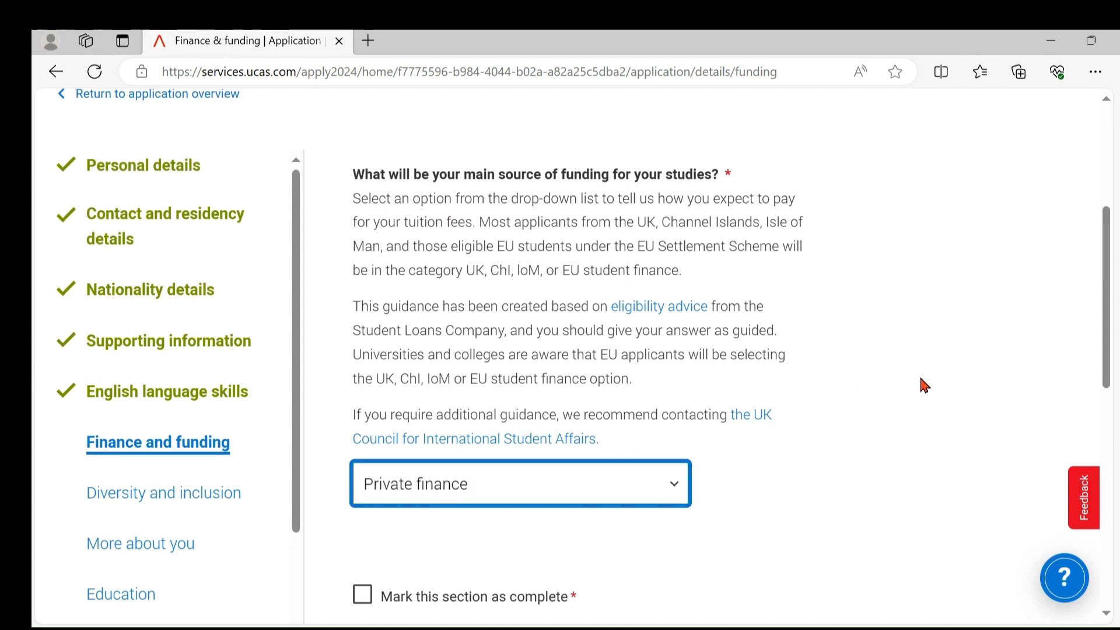
click(919, 378)
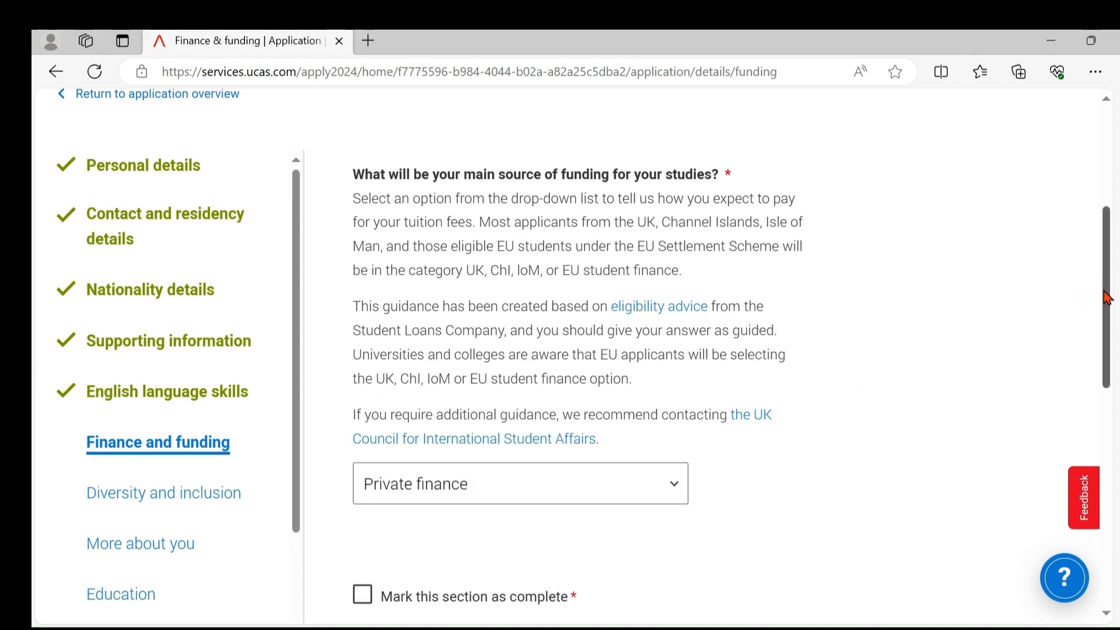
Mark the Finance and funding section as complete and save it
drag(1107, 298, 1107, 330)
click(364, 490)
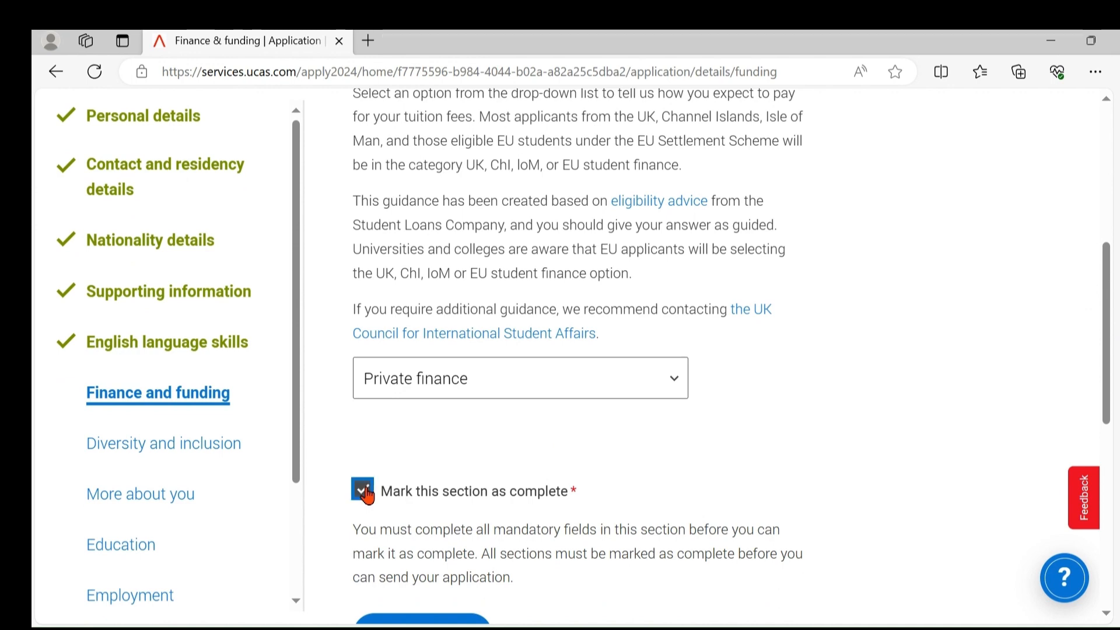
drag(1110, 321, 1104, 367)
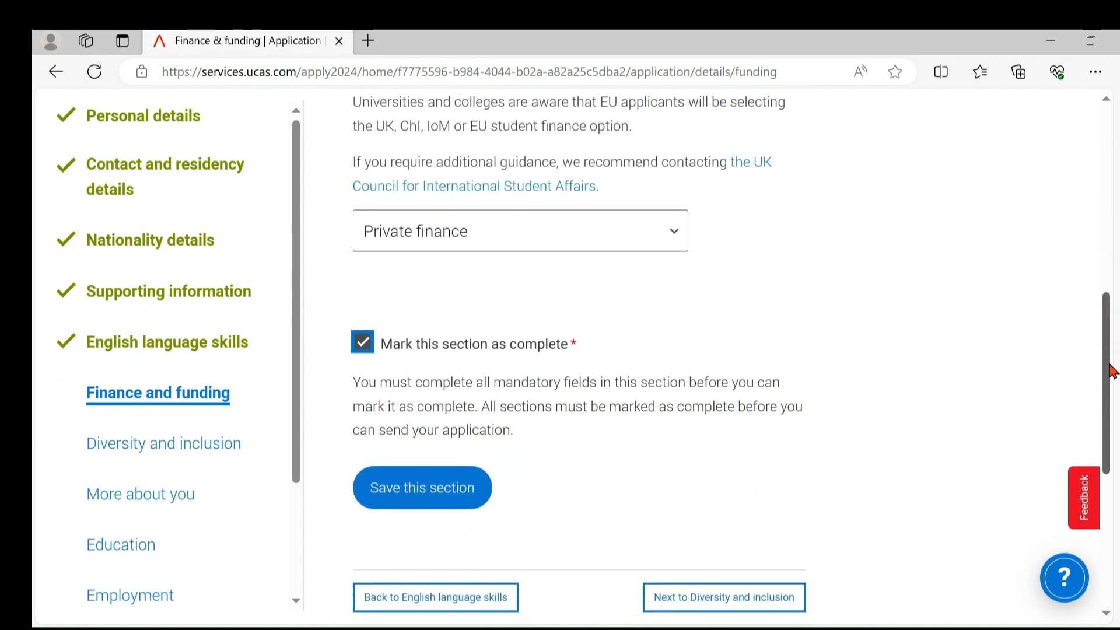
click(418, 491)
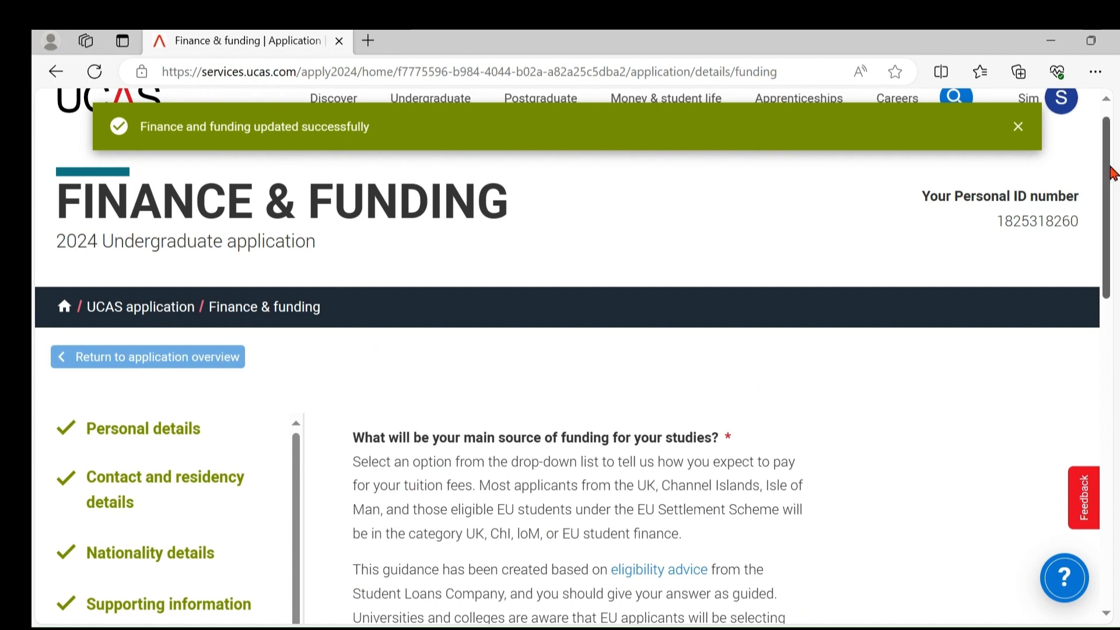
Open the Diversity and inclusion section and set the ethnic origin to Black - African
scroll(741, 432, down, 6)
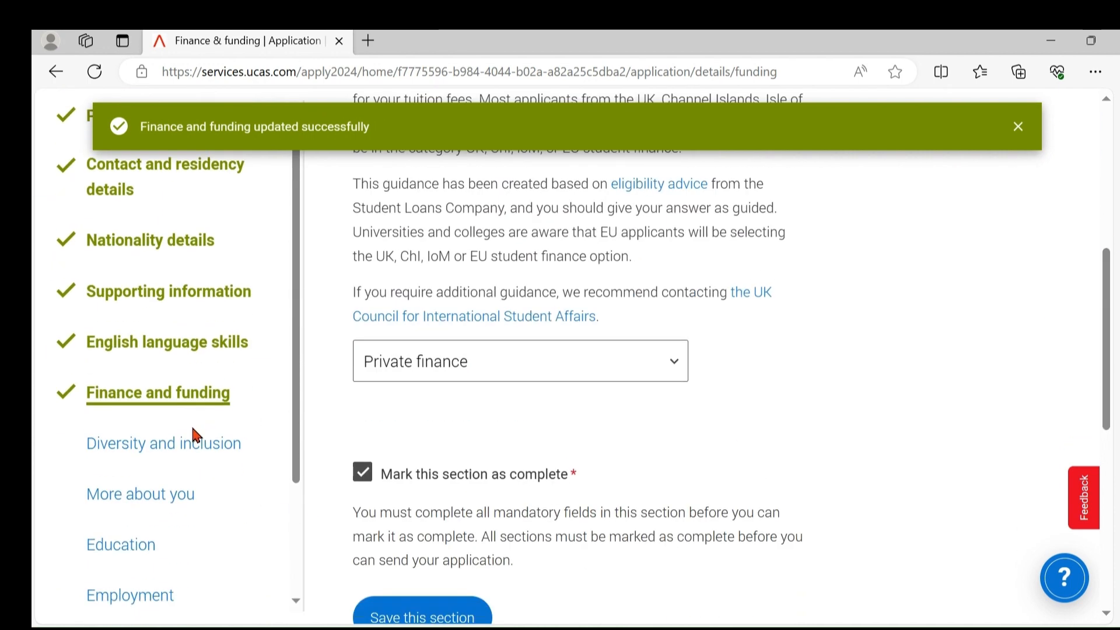
click(170, 445)
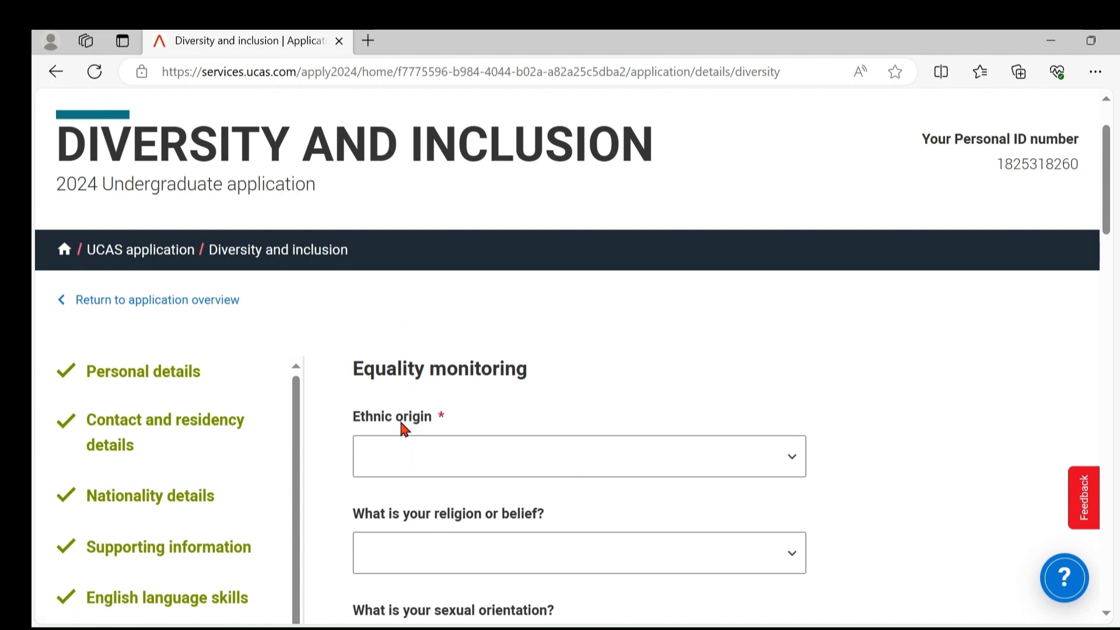
click(475, 445)
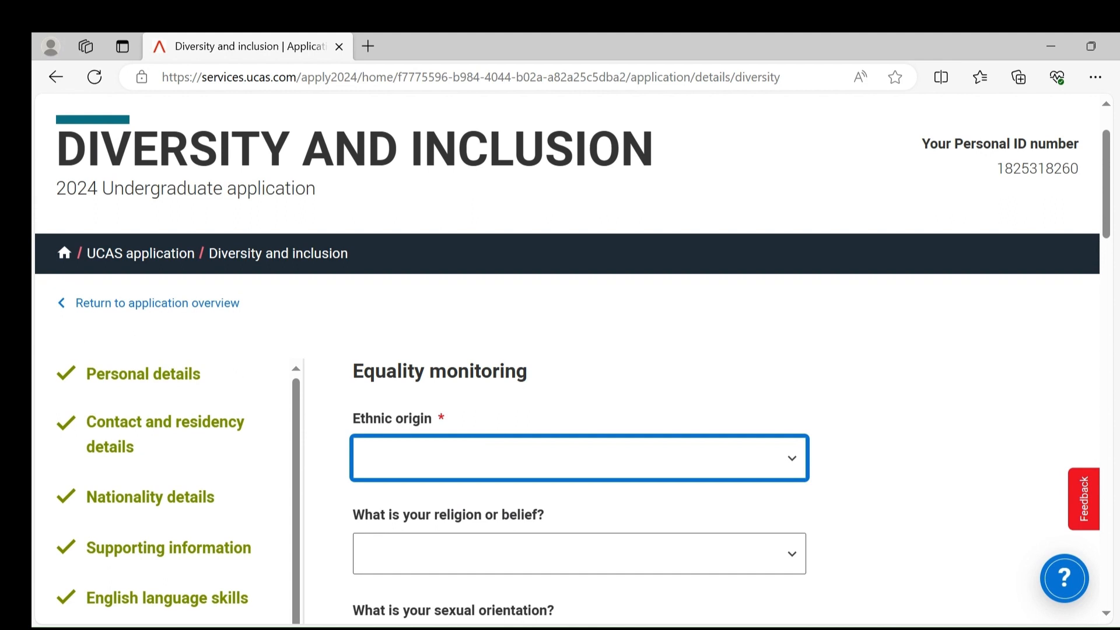
click(408, 118)
click(731, 399)
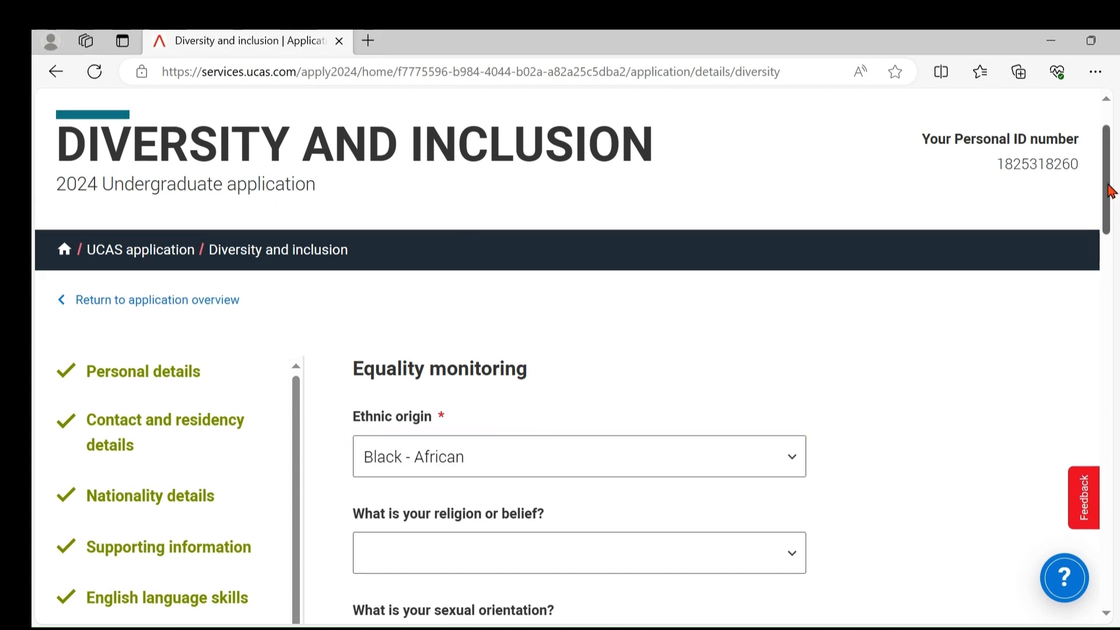
Open the answer options for the religion or belief question
drag(1110, 192, 1074, 255)
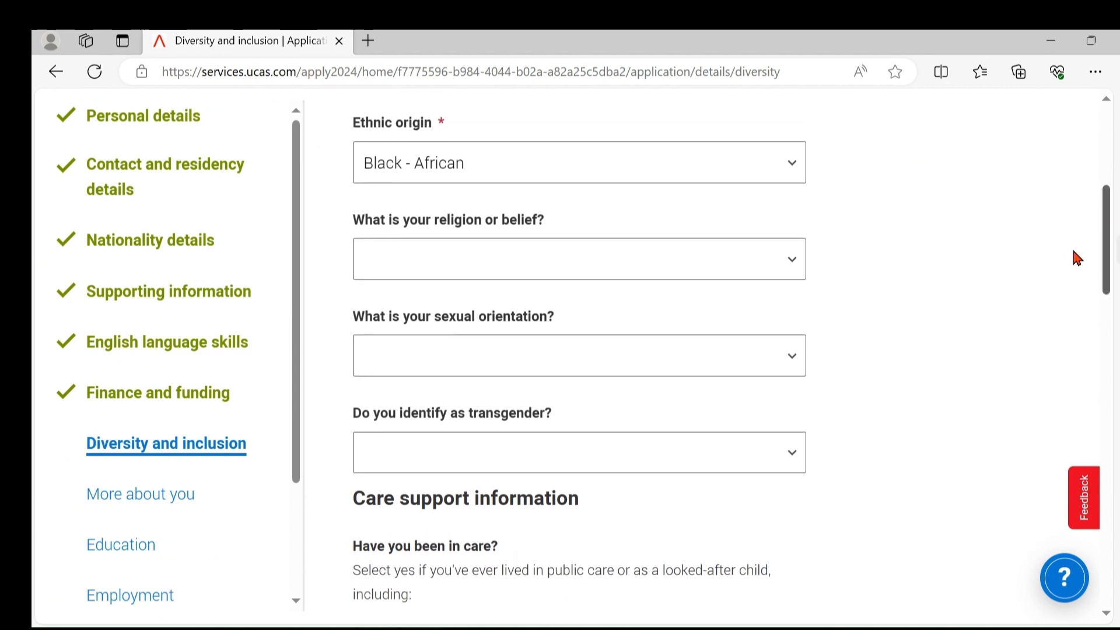
click(382, 263)
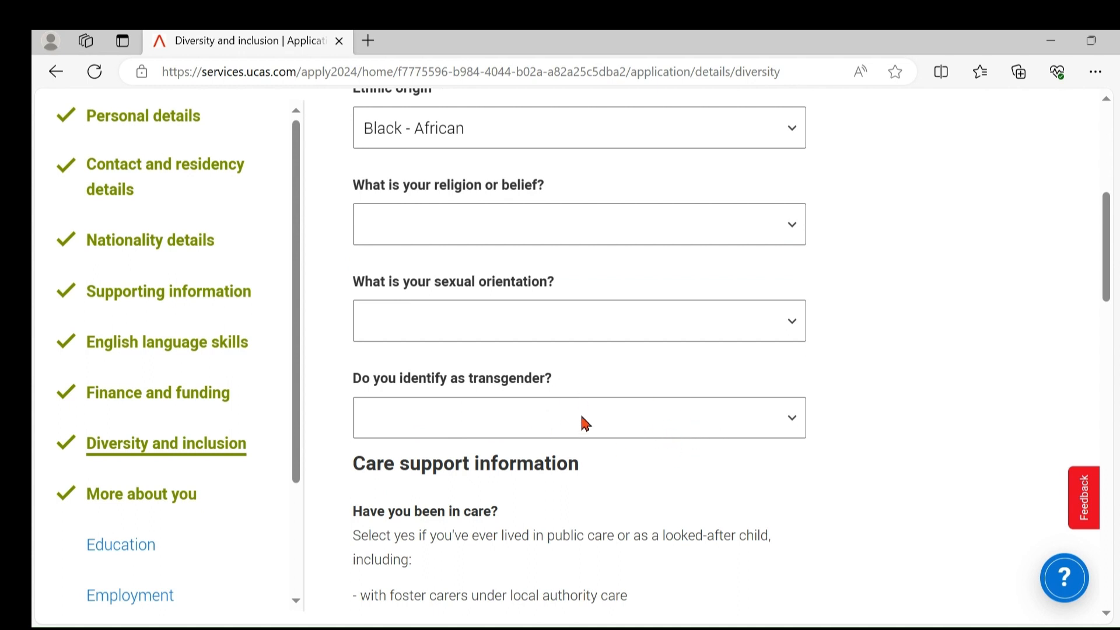
Read through the care support questions and open the answer options for parental education
drag(1106, 248, 1110, 312)
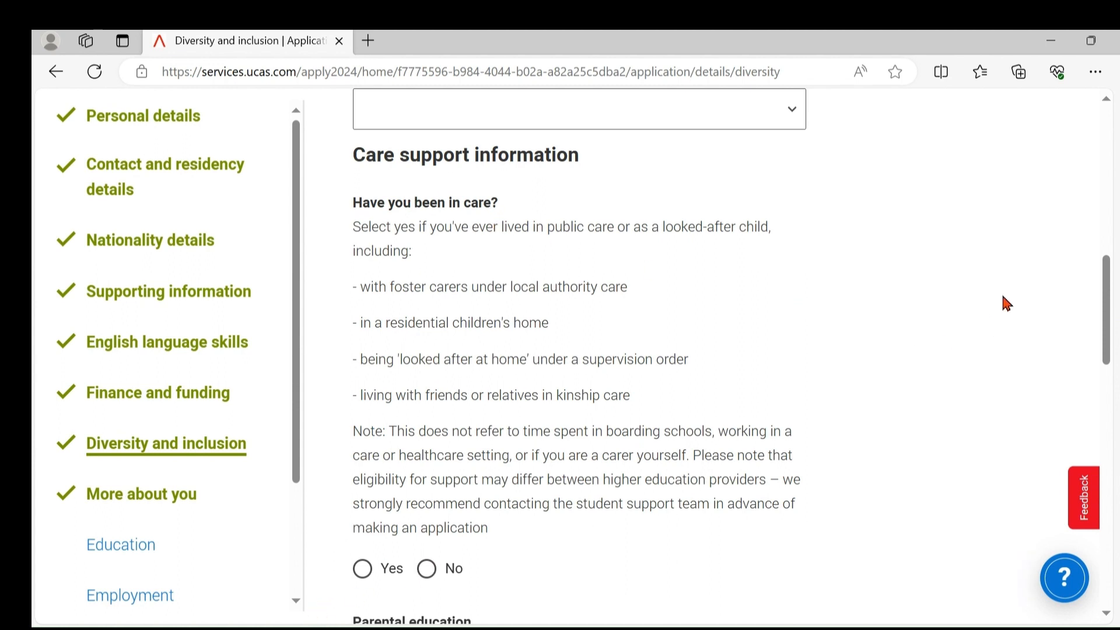
drag(1107, 313, 1108, 398)
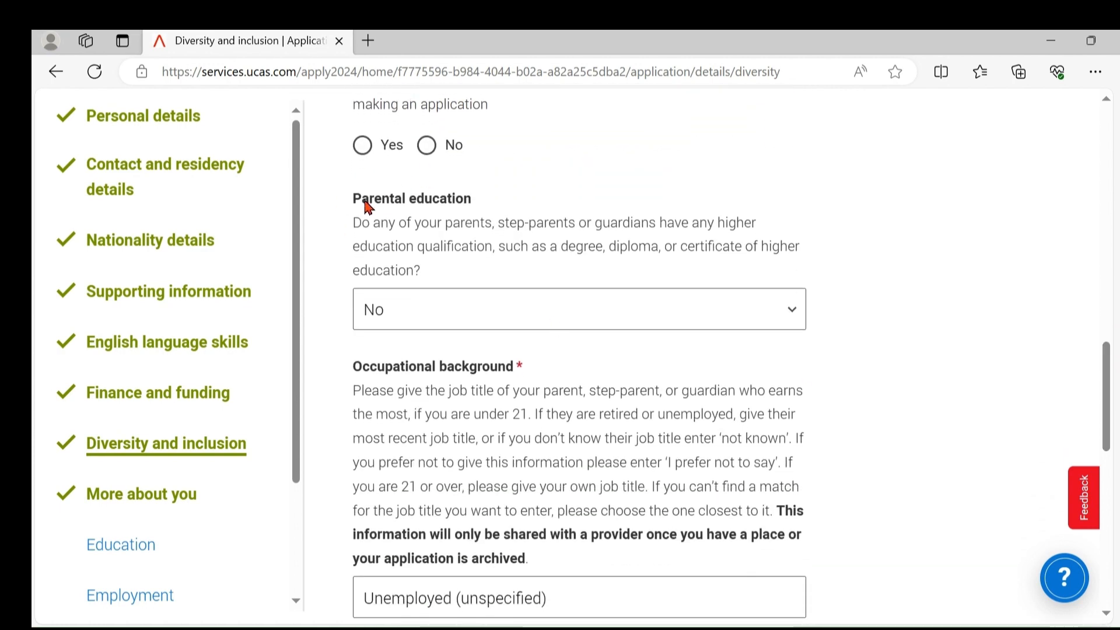
click(635, 308)
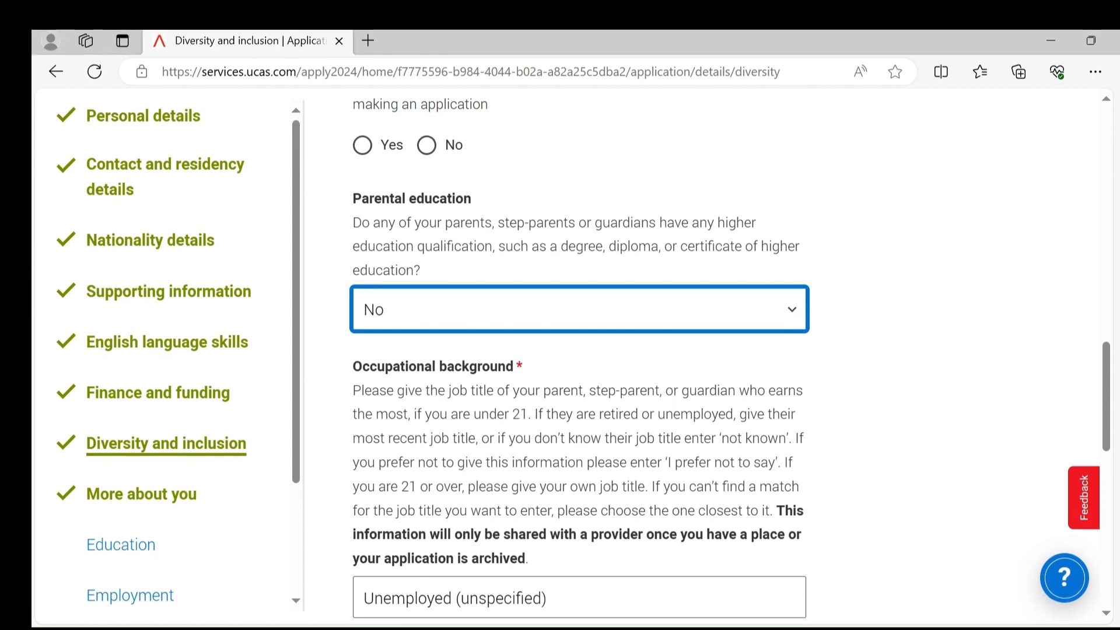
Re-enter the occupational background and choose the suggested job title Unemployed (unspecified)
drag(1111, 389, 1108, 417)
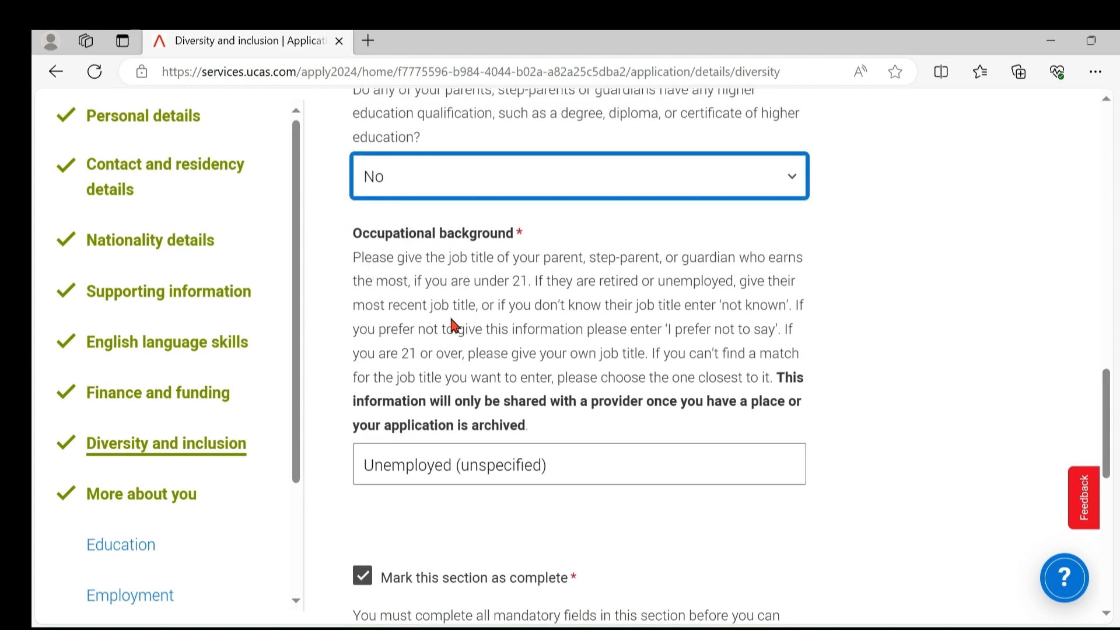
click(562, 465)
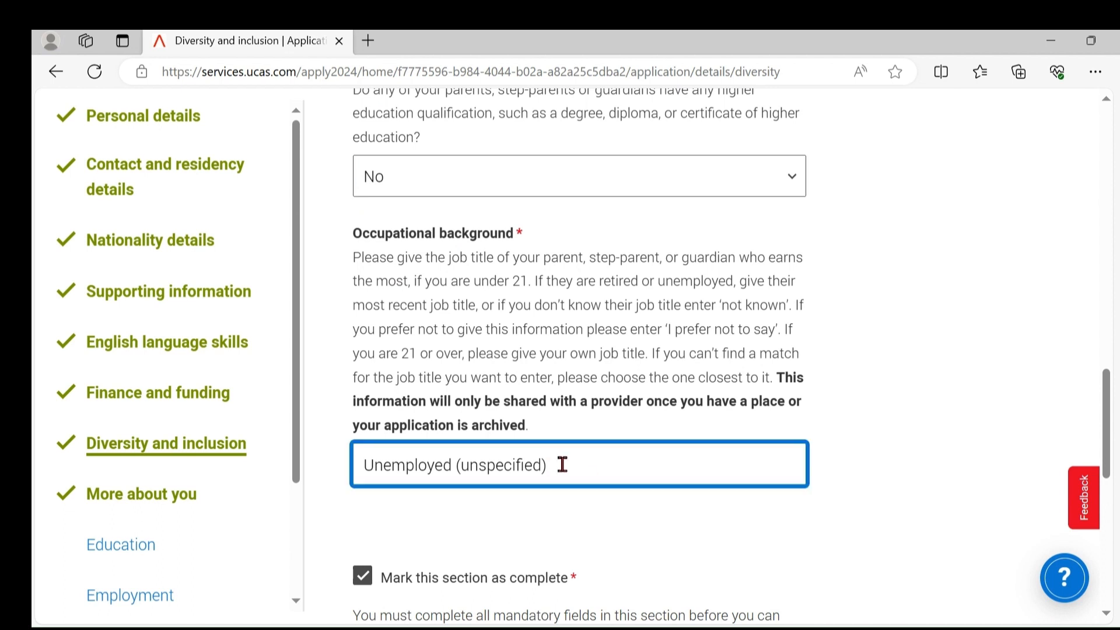
drag(562, 465, 352, 465)
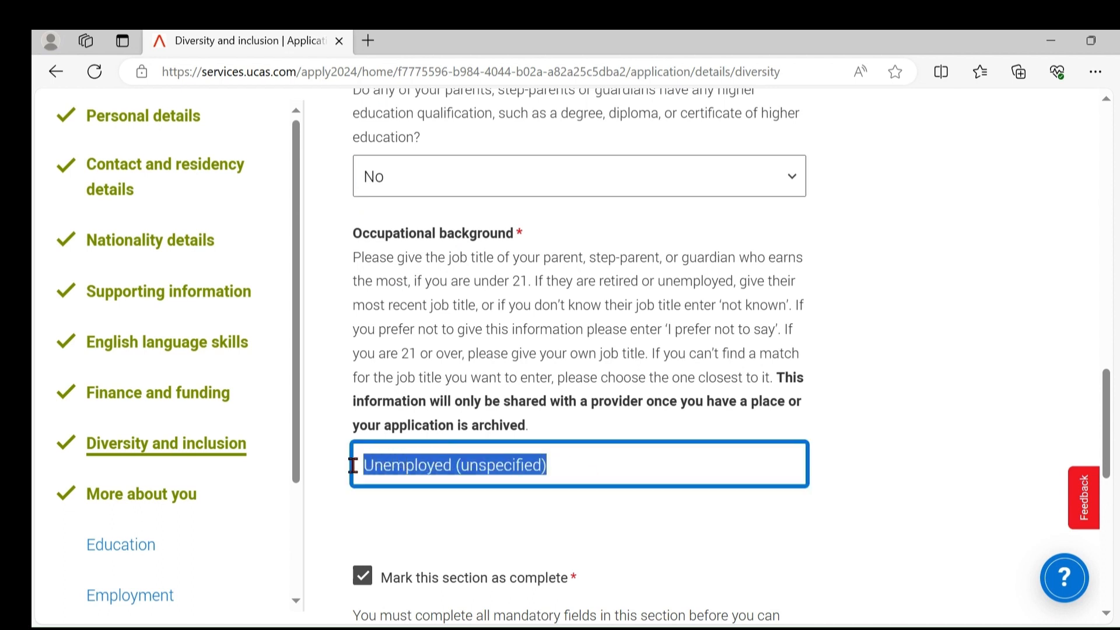
text(Un)
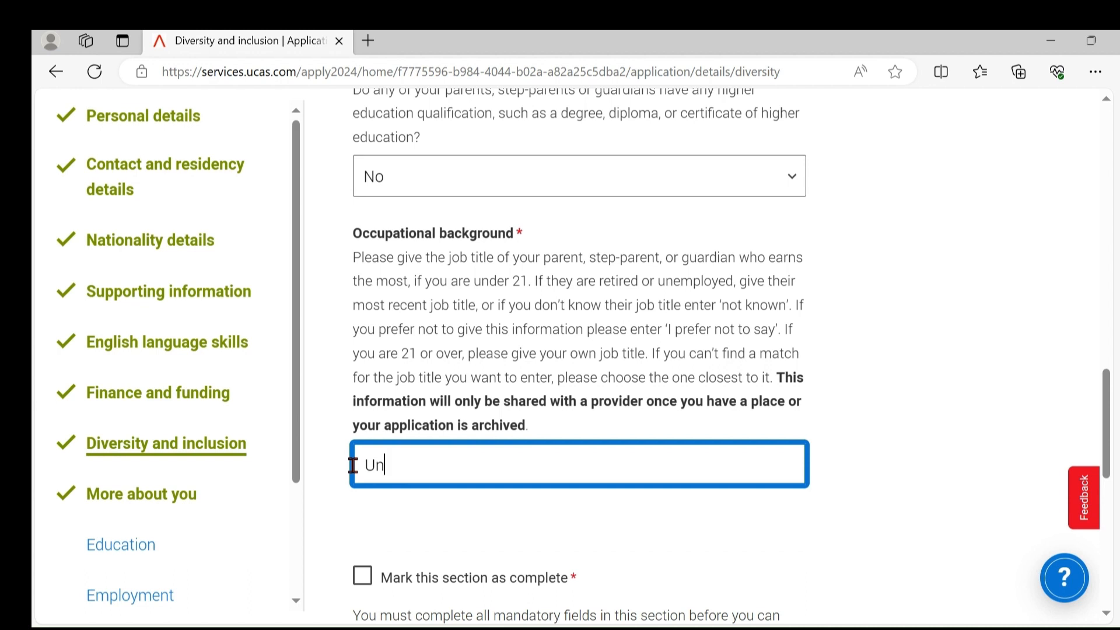
text(empl)
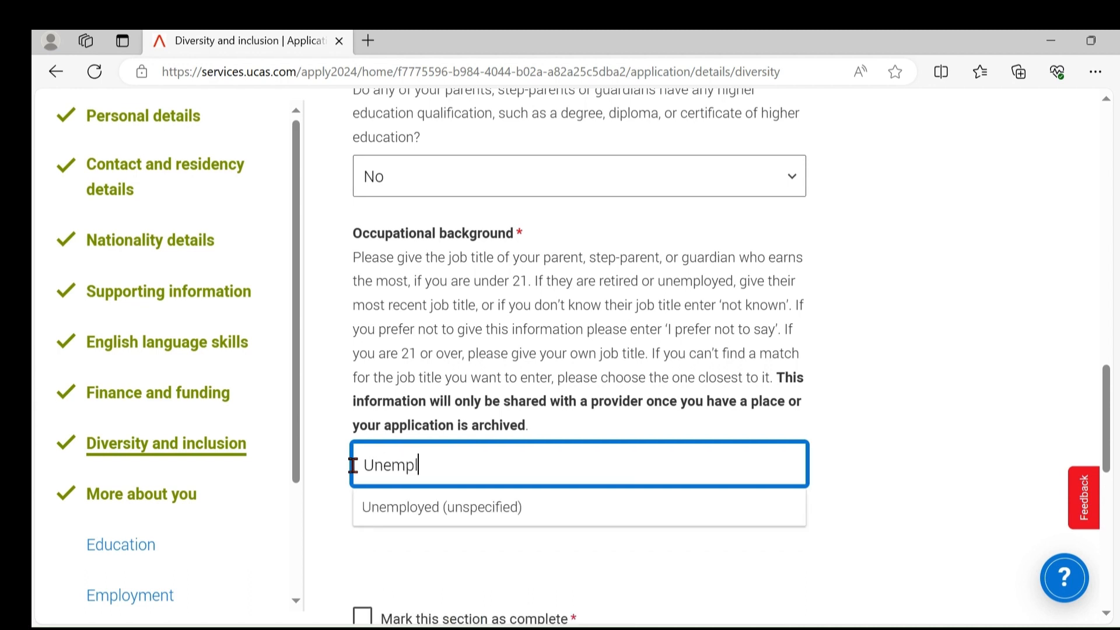
click(470, 515)
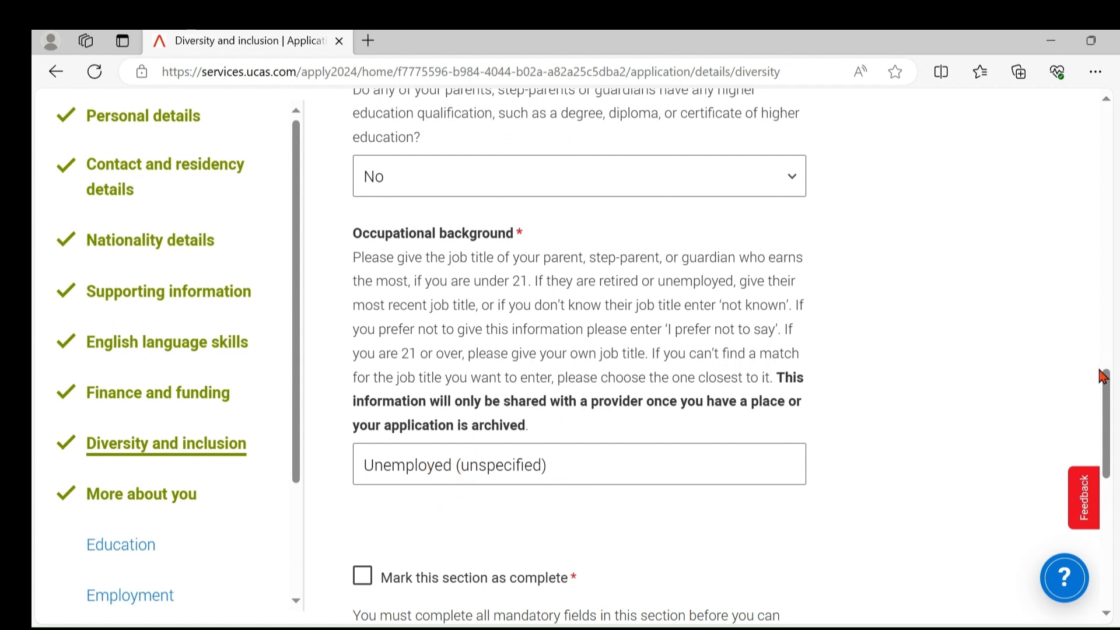
Mark the Diversity and inclusion section as complete and save it
drag(1102, 376, 1089, 196)
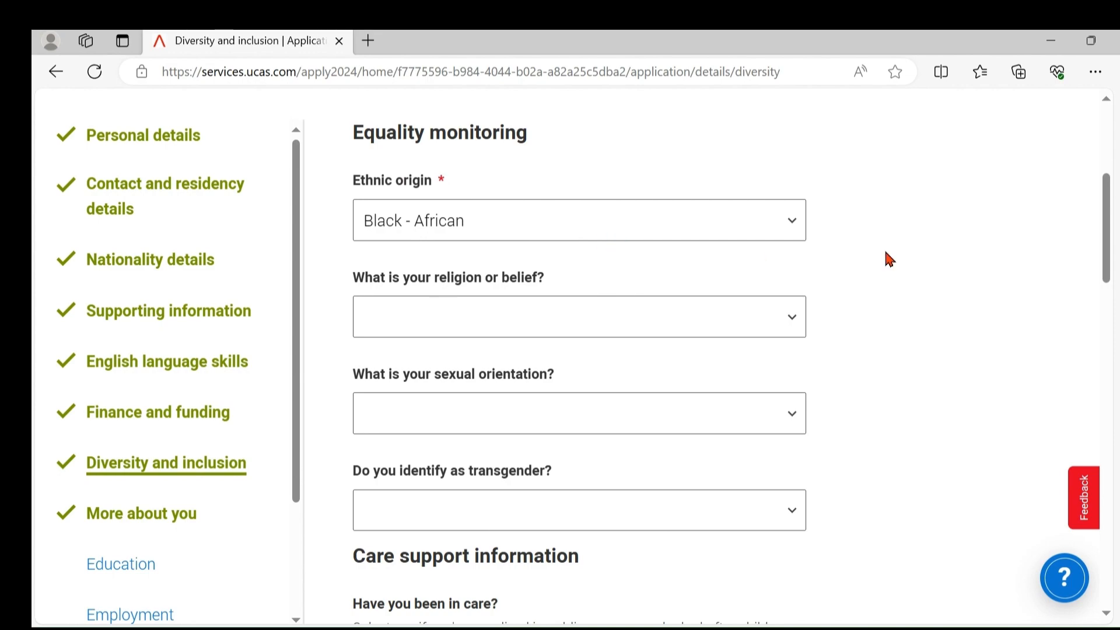
drag(1108, 235, 1099, 438)
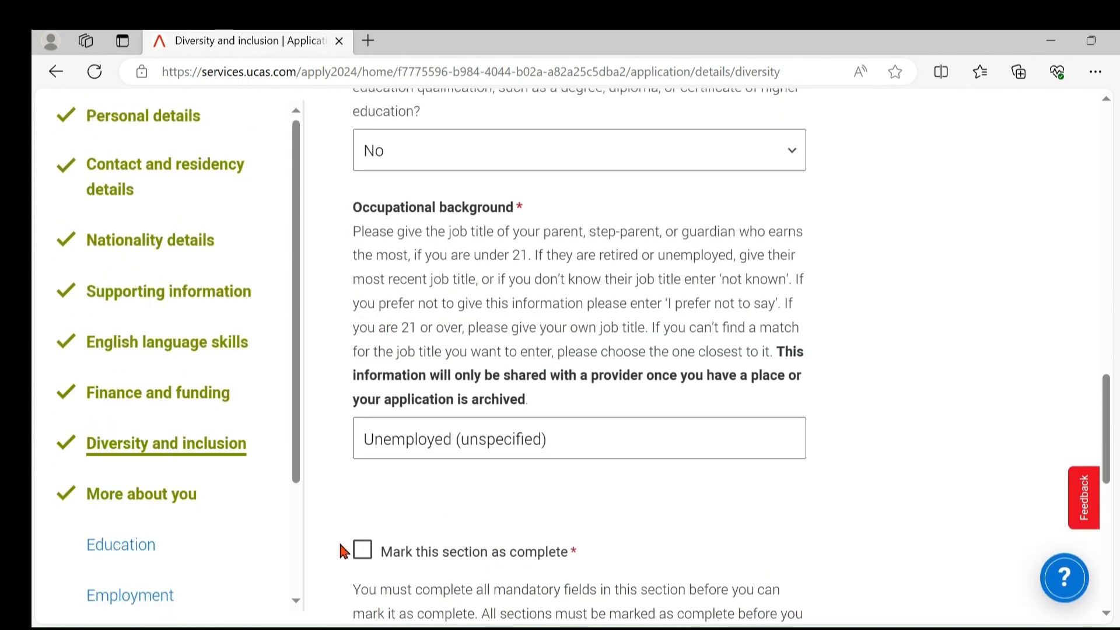
click(364, 555)
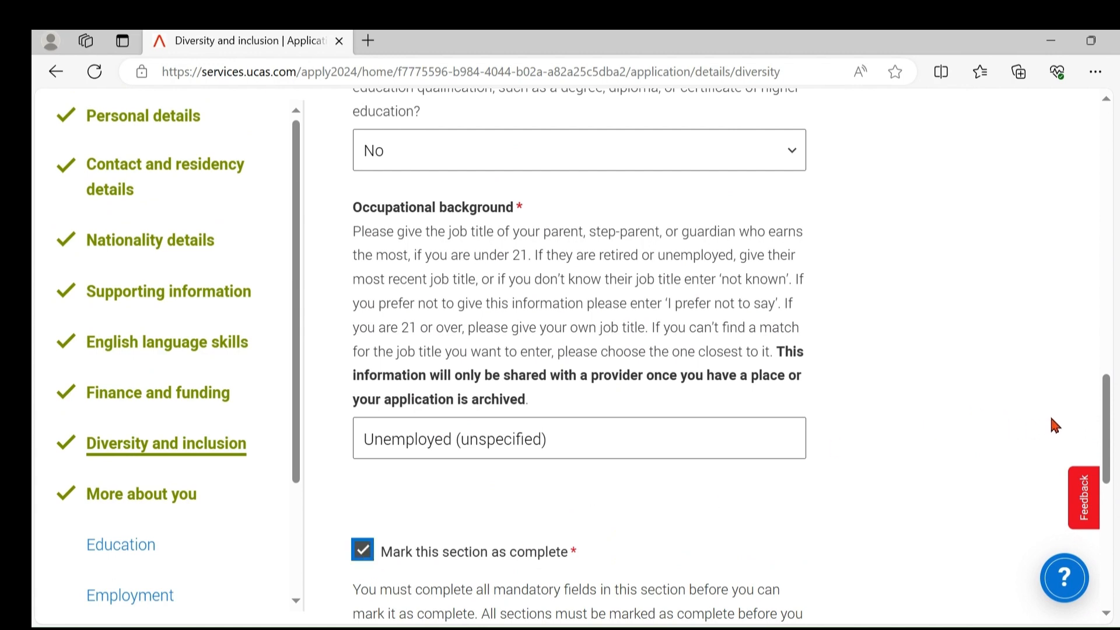
drag(1106, 430, 1106, 476)
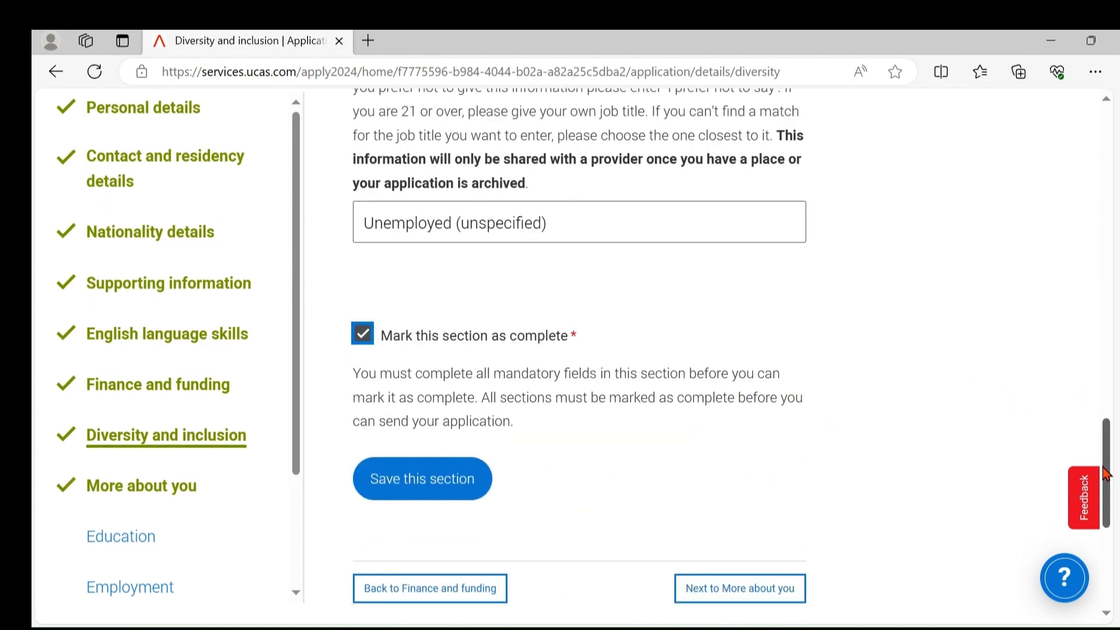
click(429, 478)
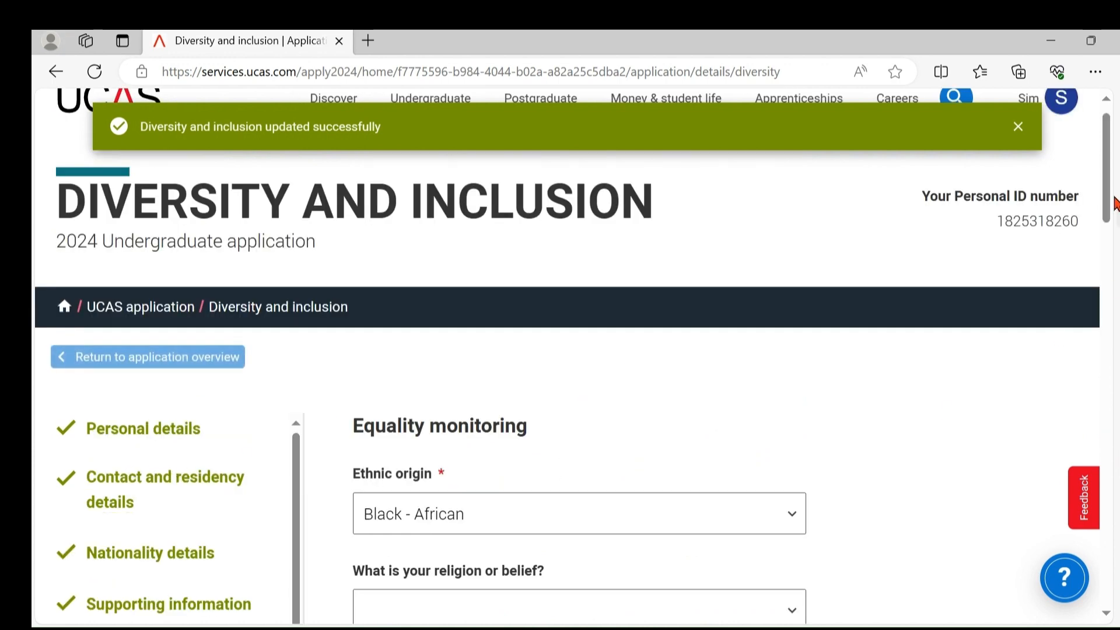
Open the More about you section and view the answer options for the health condition and learning difference question
drag(1110, 180, 1115, 280)
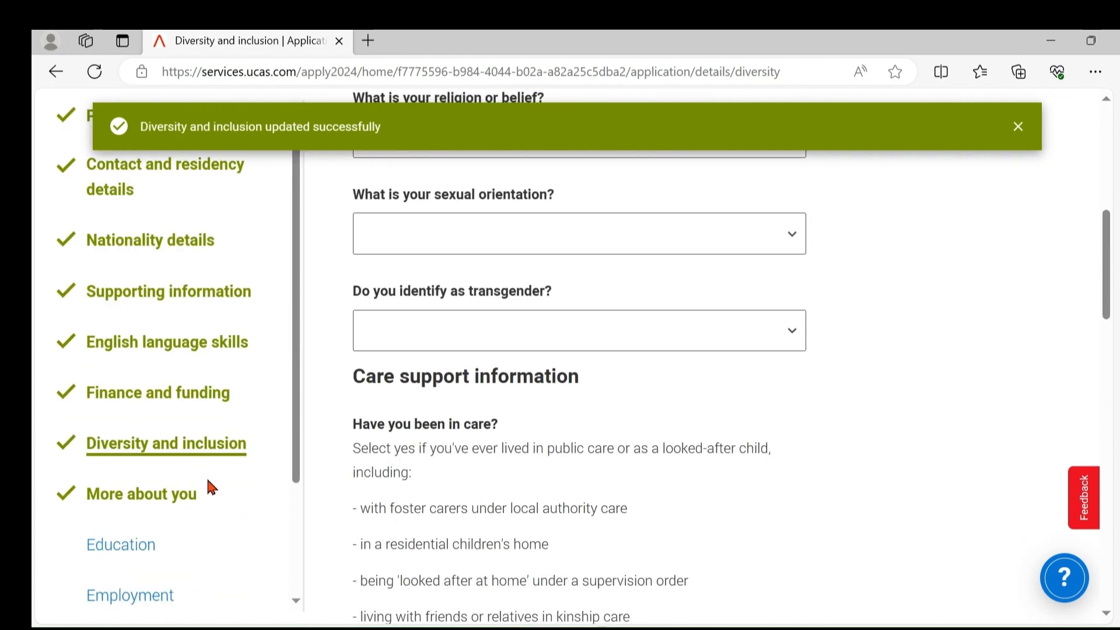
click(169, 506)
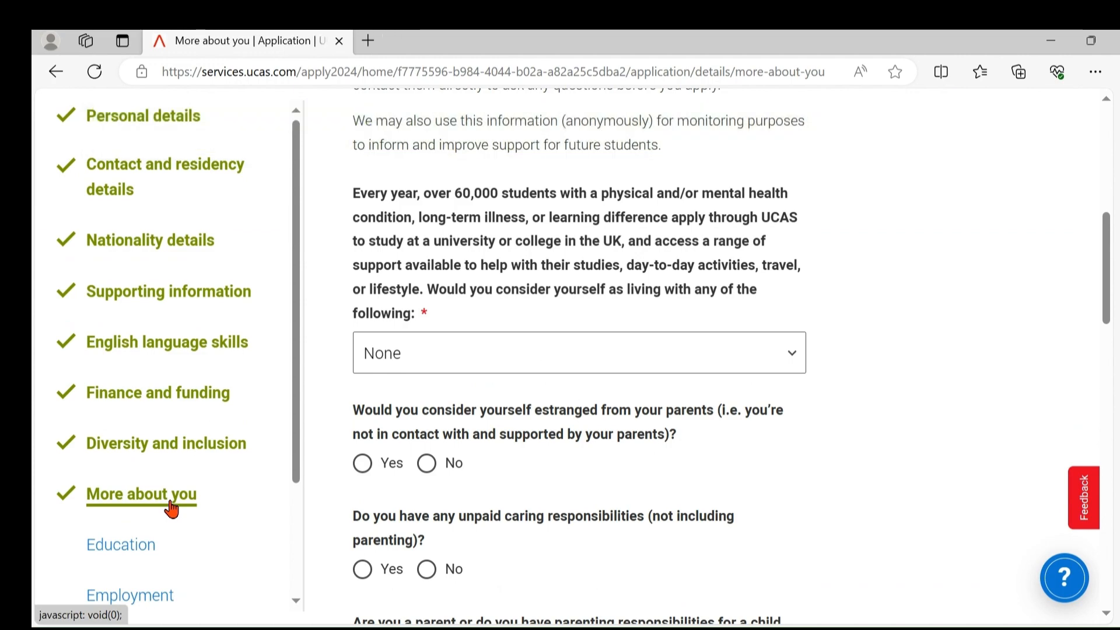
mouse_move(1111, 279)
mouse_down()
mouse_move(1108, 210)
mouse_move(1092, 262)
mouse_move(1106, 280)
mouse_up()
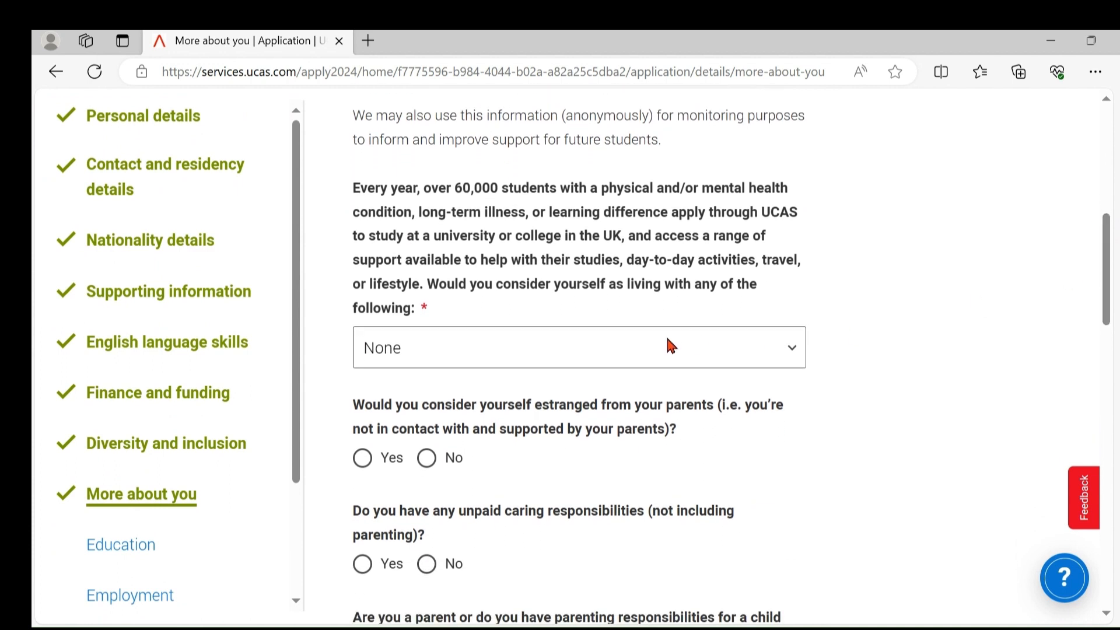
click(617, 352)
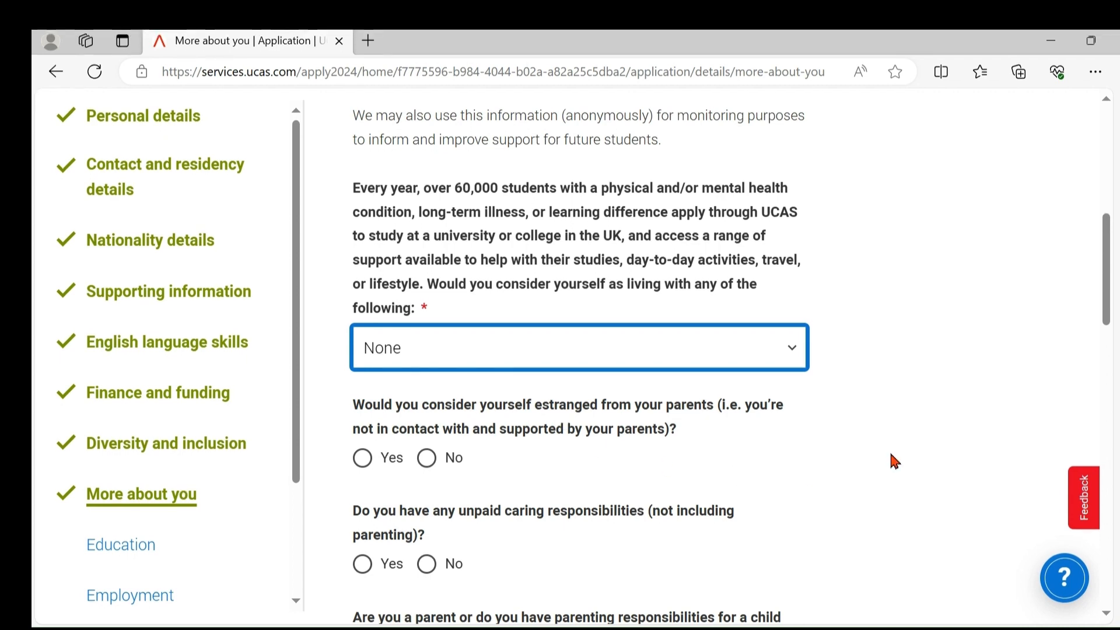
Examine the remaining More about you questions, from parental estrangement and caring responsibilities to refugee status, Armed Forces and free school meals
drag(1111, 247, 1108, 281)
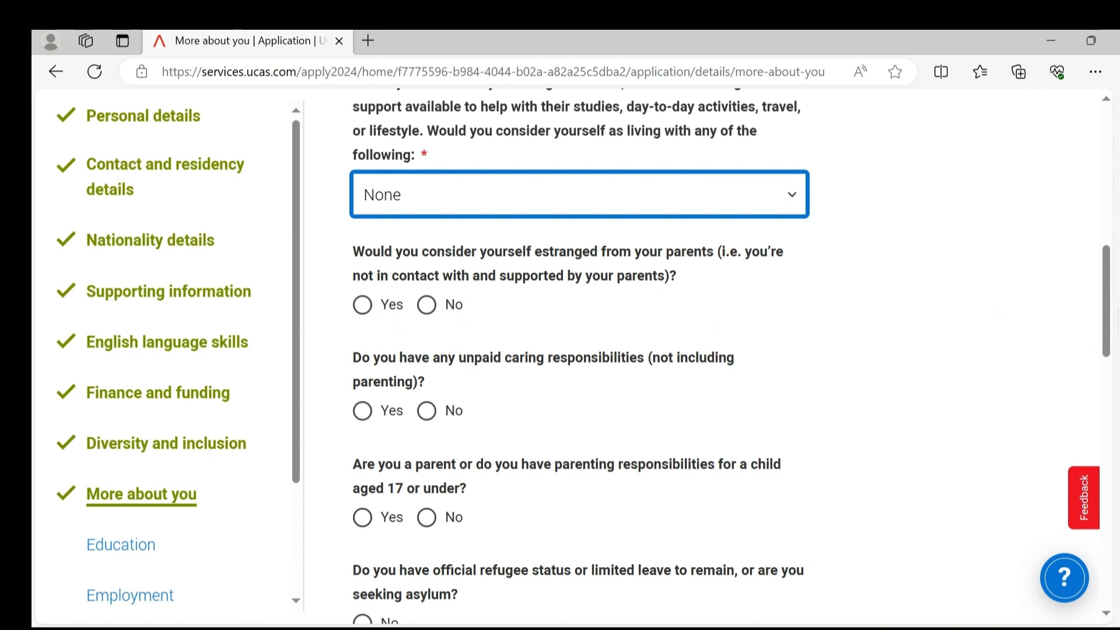
drag(1109, 309, 1107, 336)
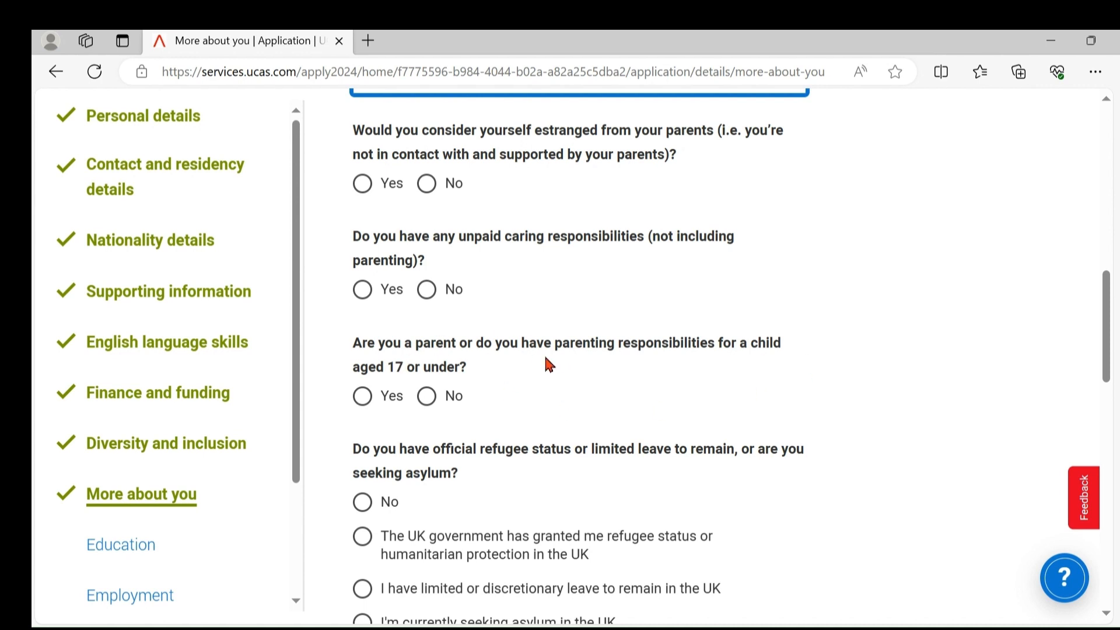
scroll(1111, 321, down, 2)
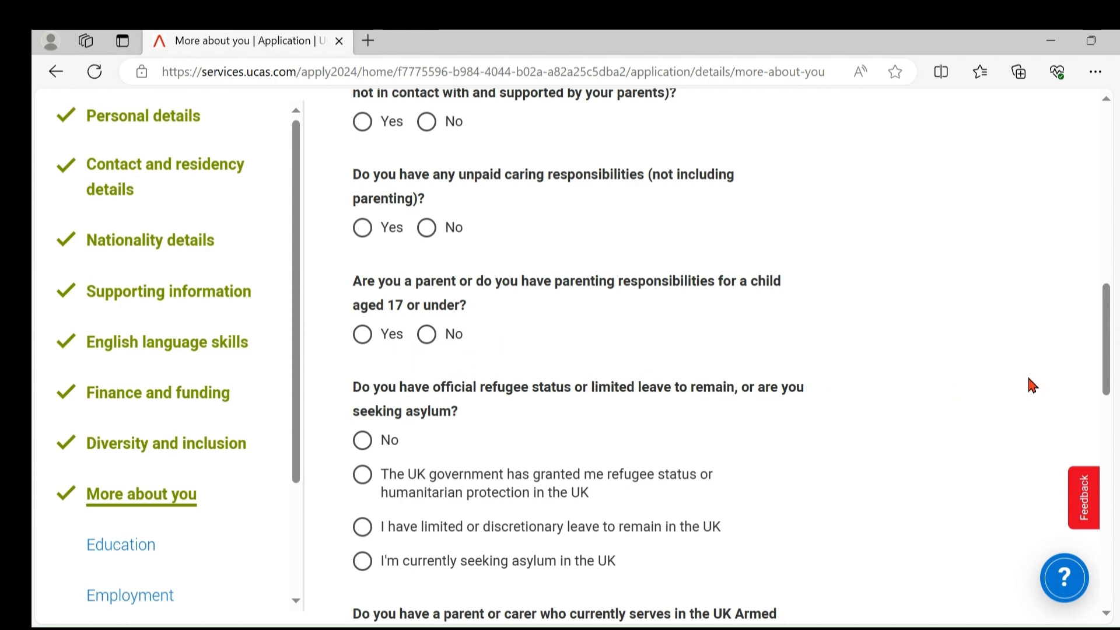
scroll(1111, 350, down, 3)
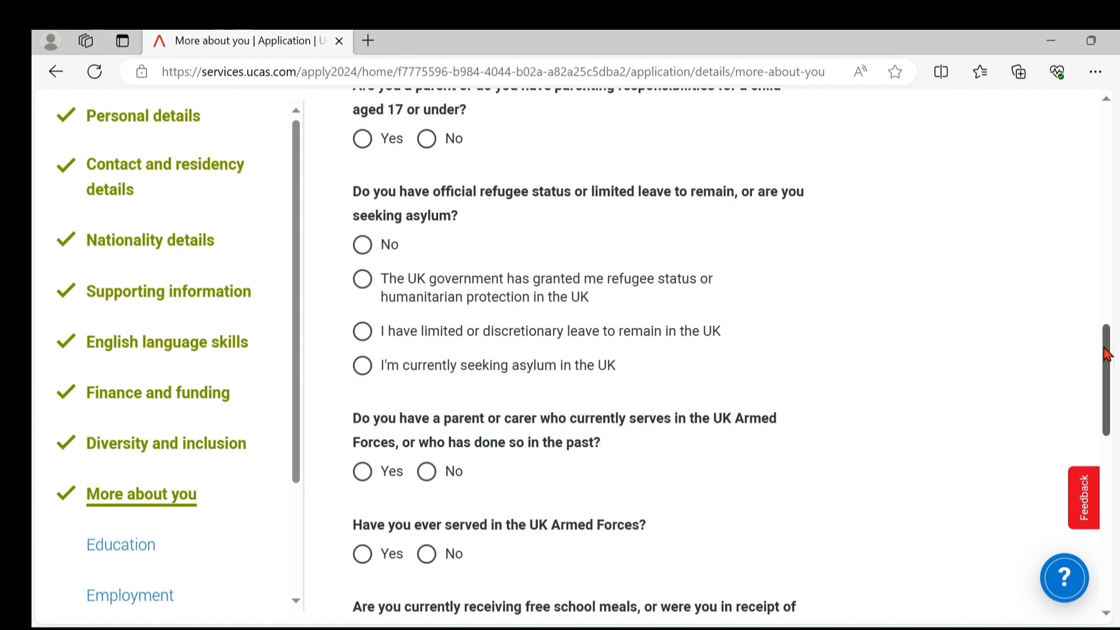
drag(1107, 353, 1114, 396)
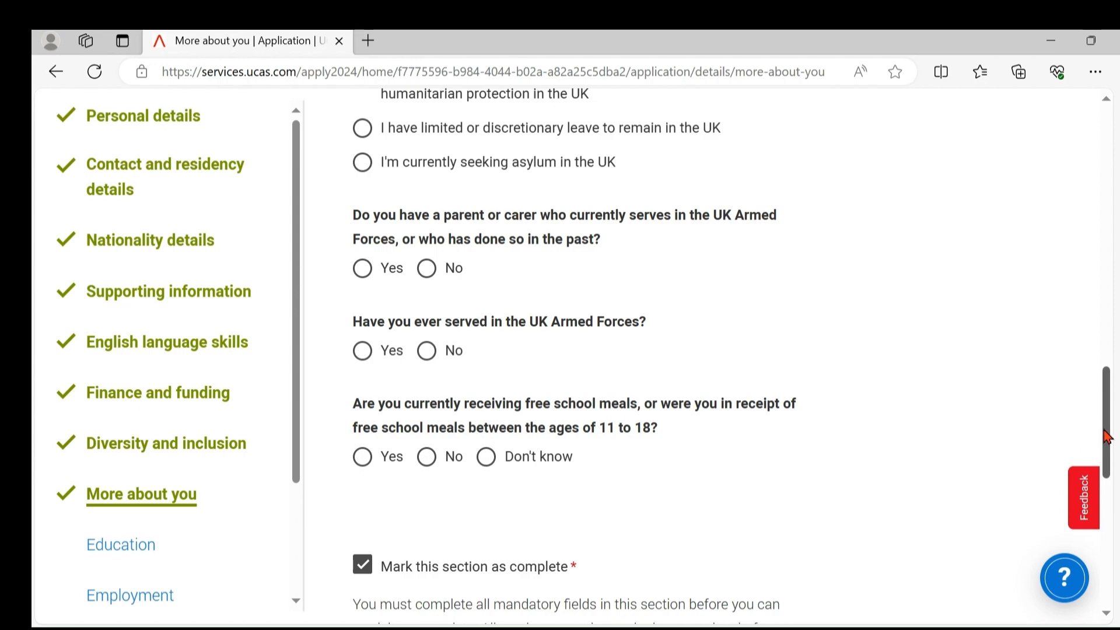
drag(1107, 436, 1106, 483)
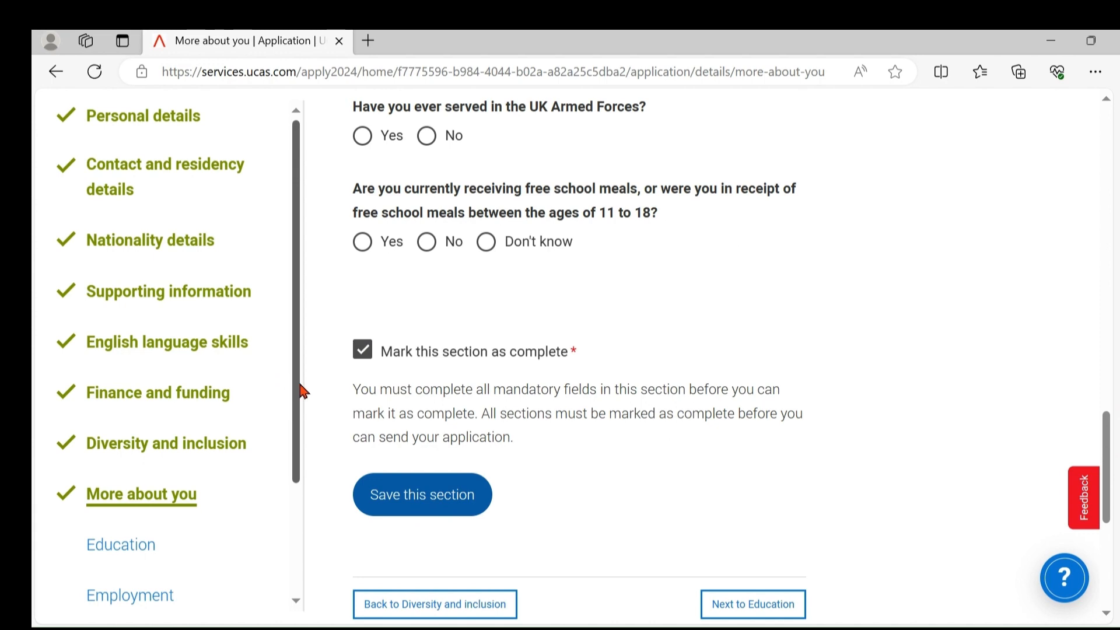
Open the Education section and look over its place of education, Unique Learner Number and highest qualification fields
drag(302, 390, 270, 533)
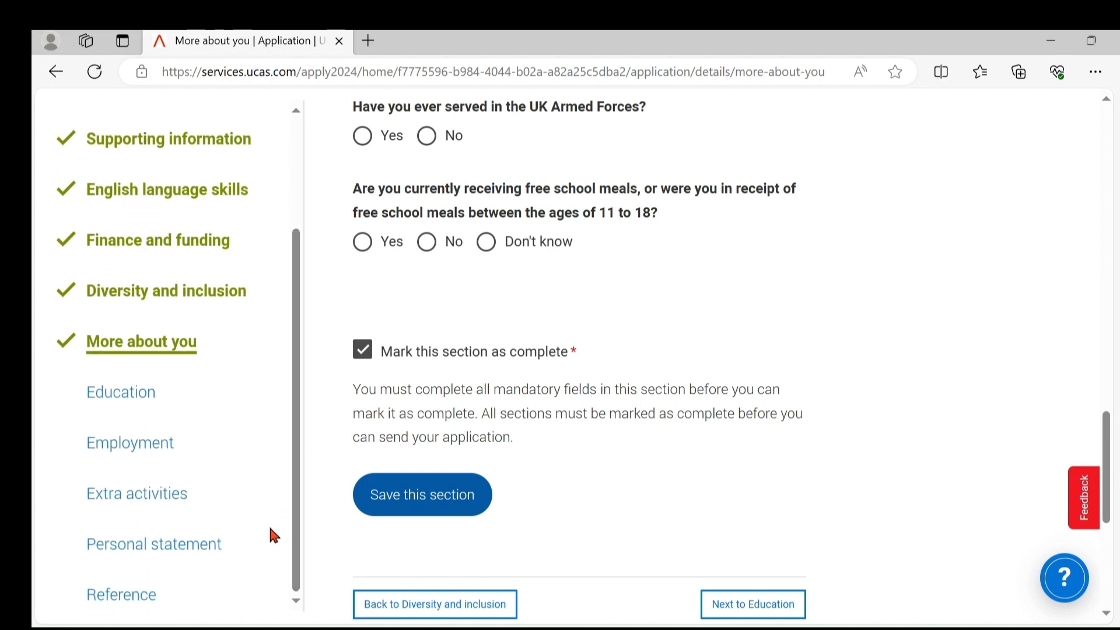
click(137, 393)
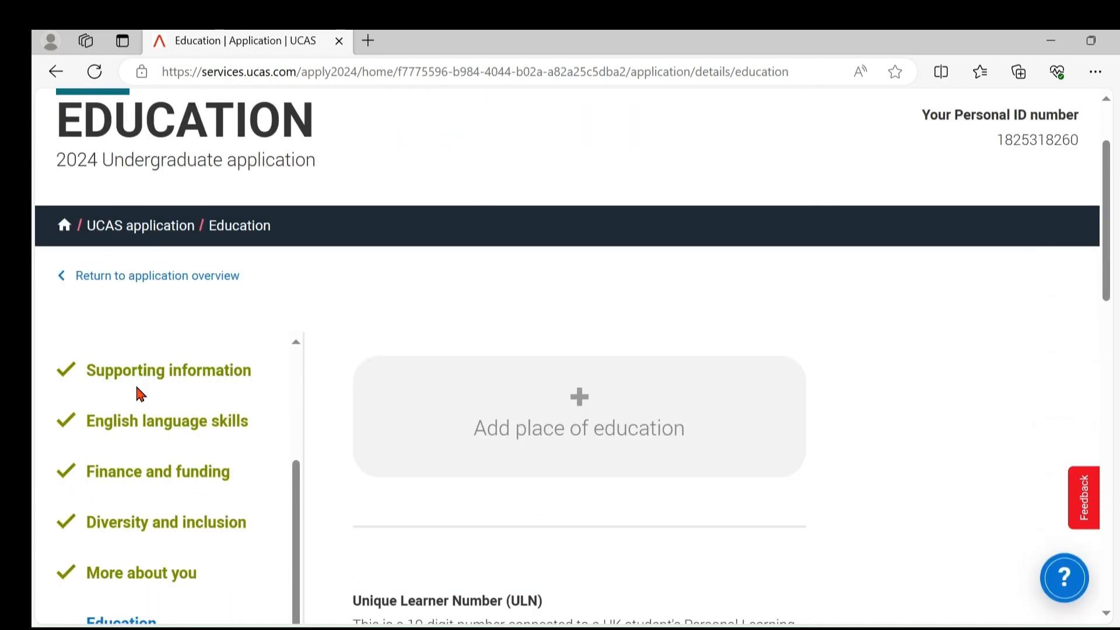
drag(1109, 210, 1063, 403)
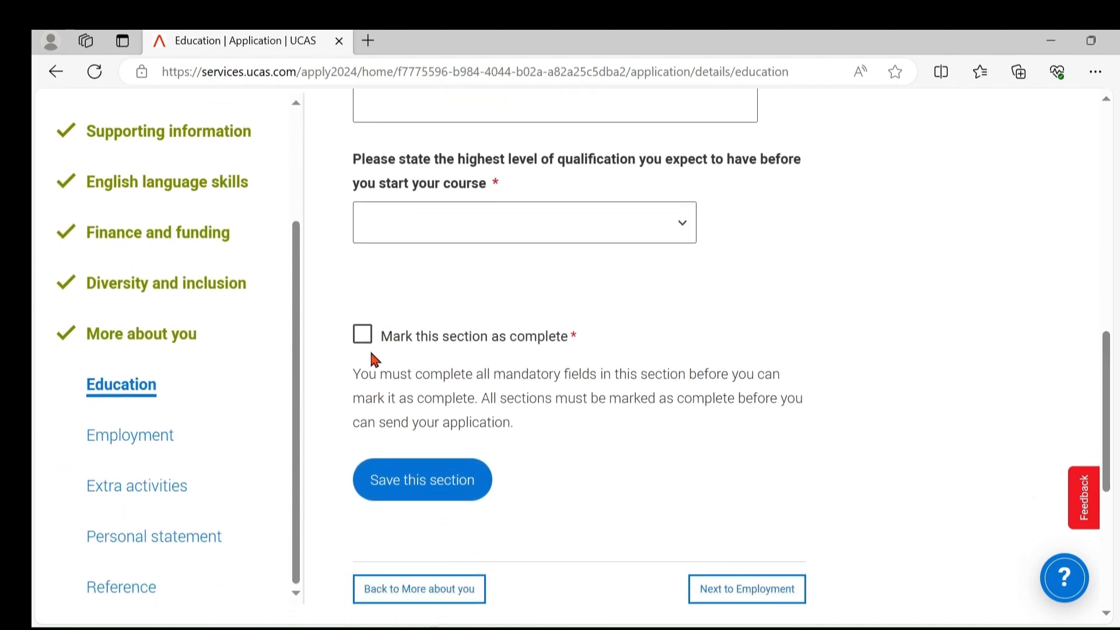
click(473, 213)
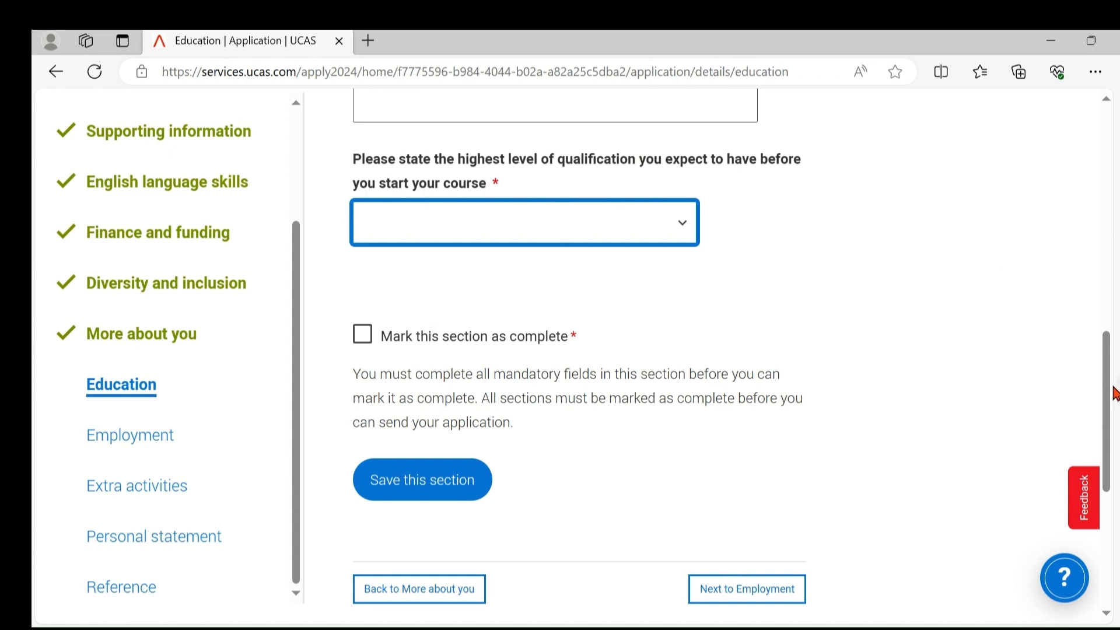
drag(1110, 383, 1102, 243)
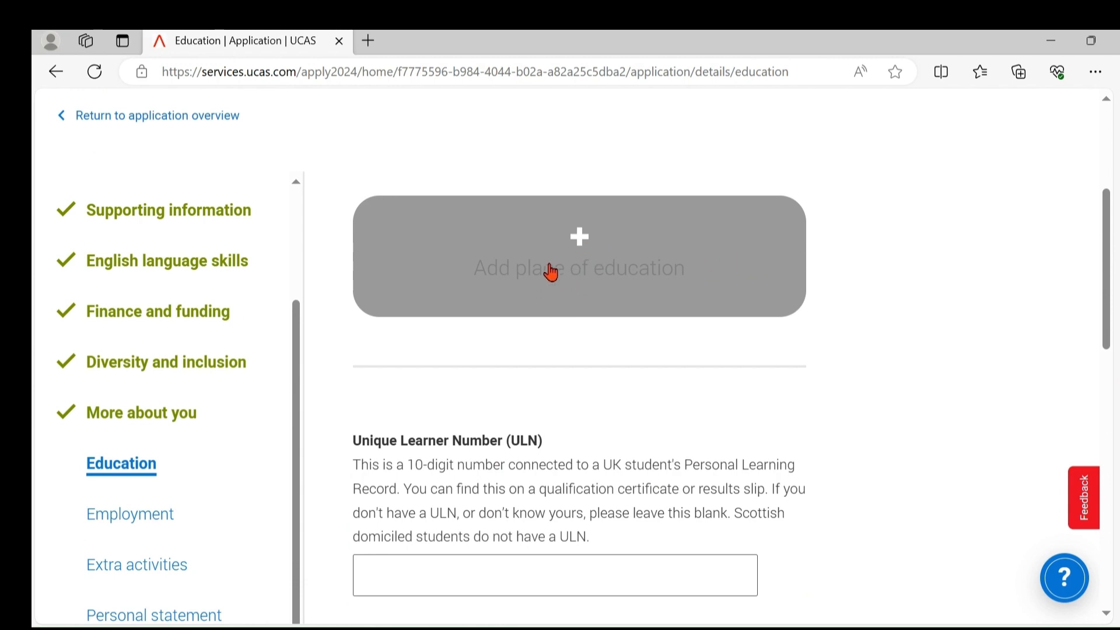
Set the highest expected qualification to Below honours degree level qualifications and try to save the Education section as complete
drag(1109, 244, 1107, 391)
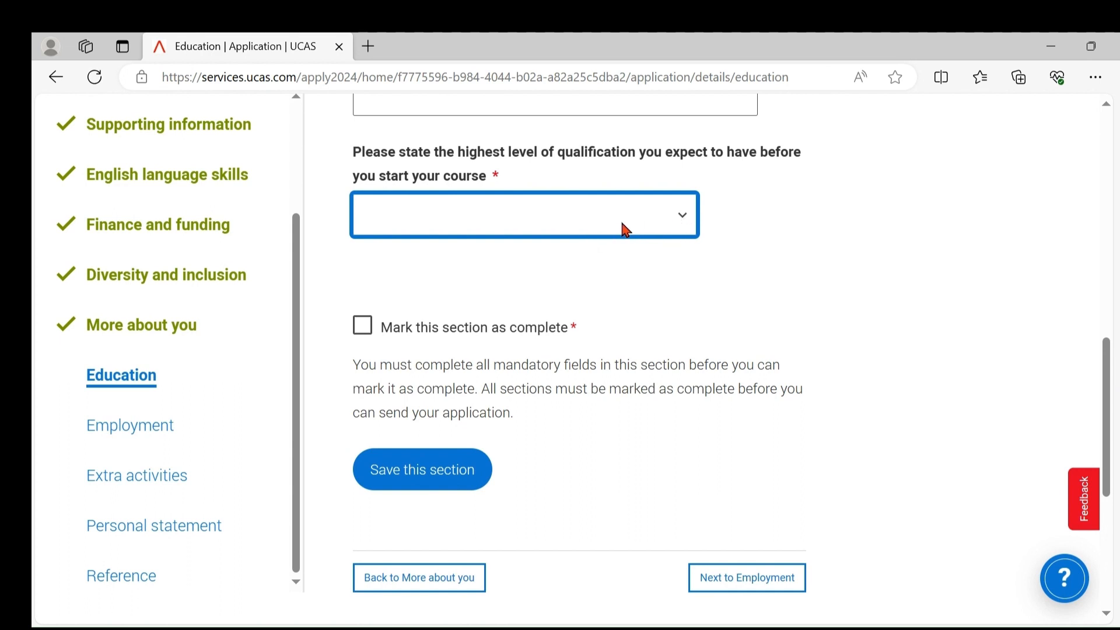
click(502, 280)
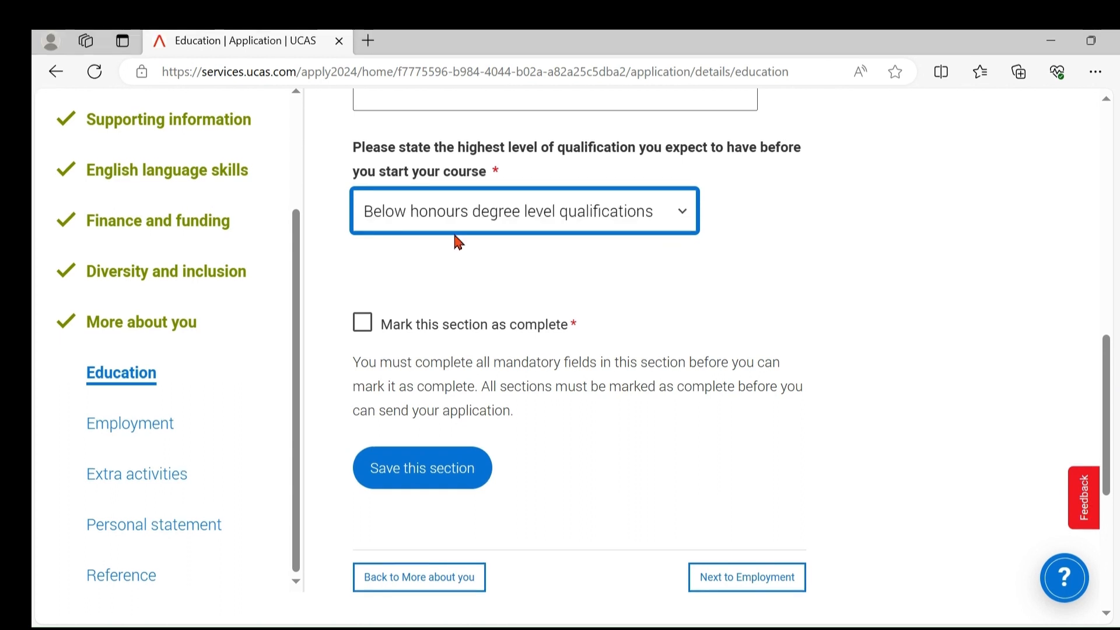
click(362, 324)
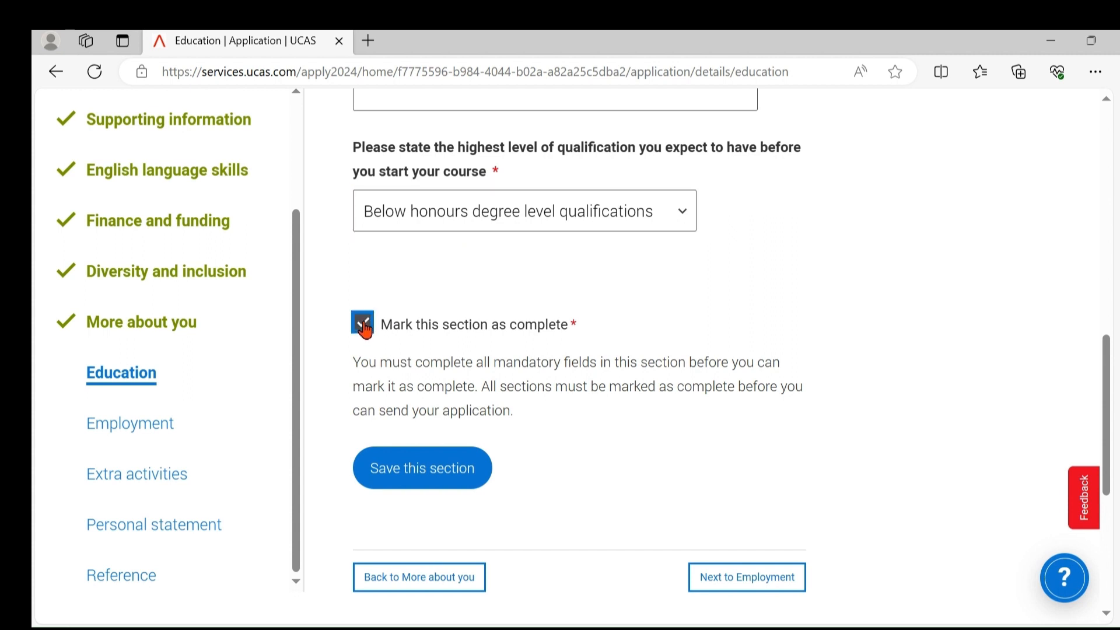
click(430, 474)
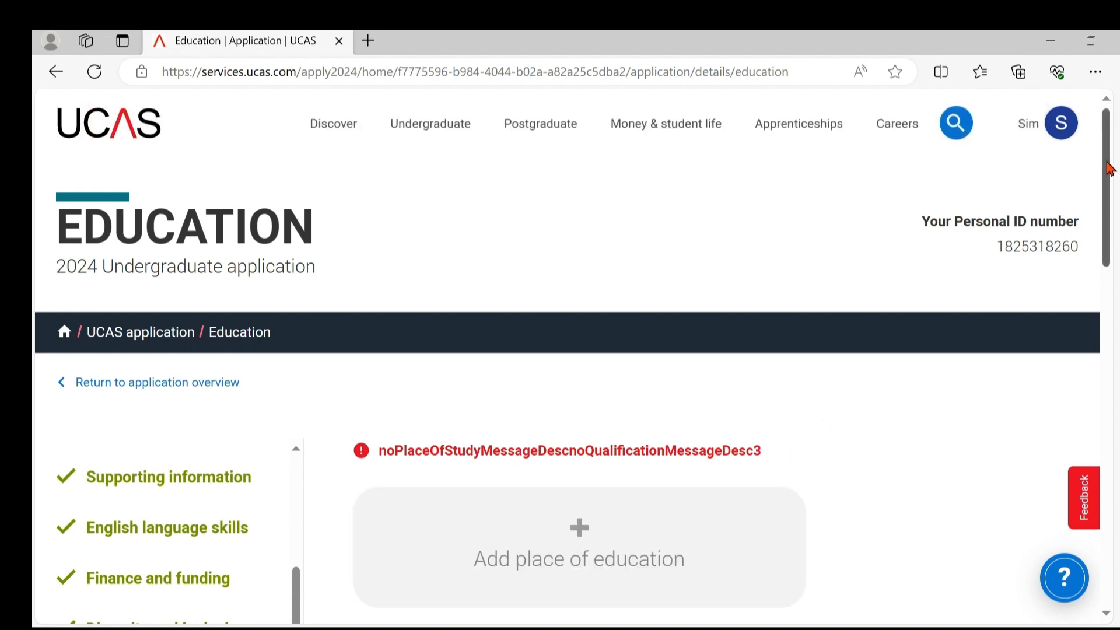
Open the form for adding a place of education
drag(1112, 174, 1112, 282)
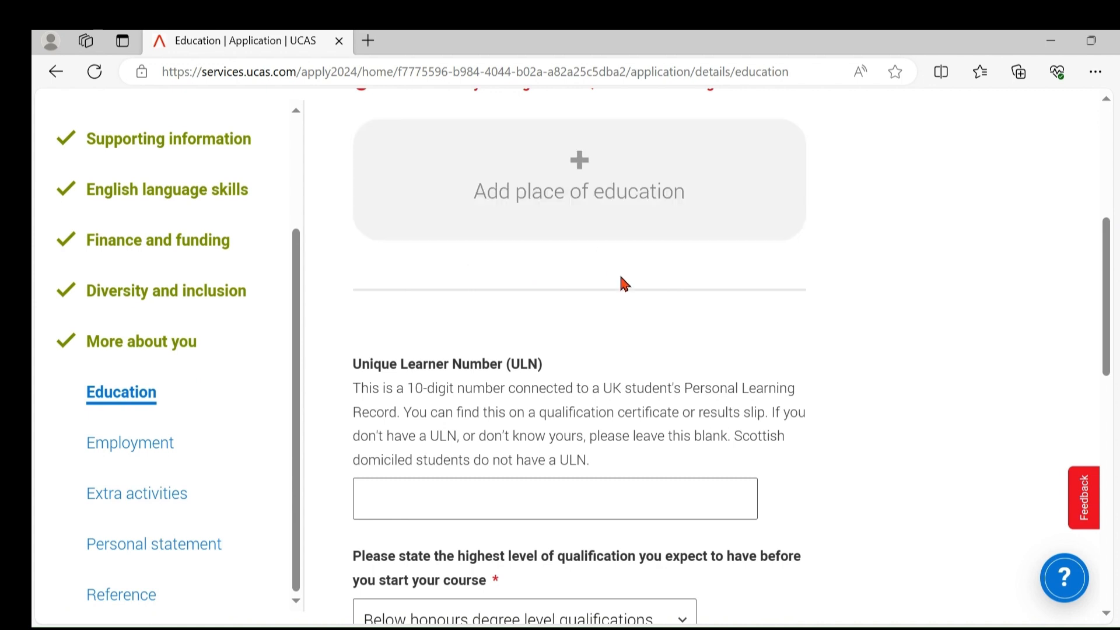
click(600, 163)
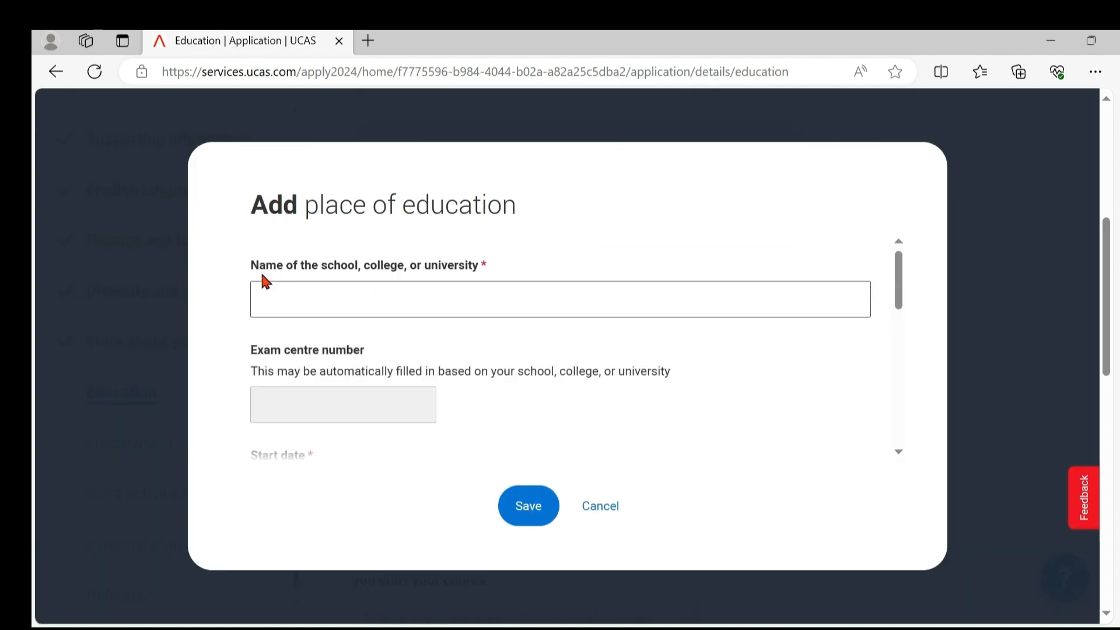
Enter Learn Direct as the name of the school, college or university and add it as an unlisted centre
click(343, 298)
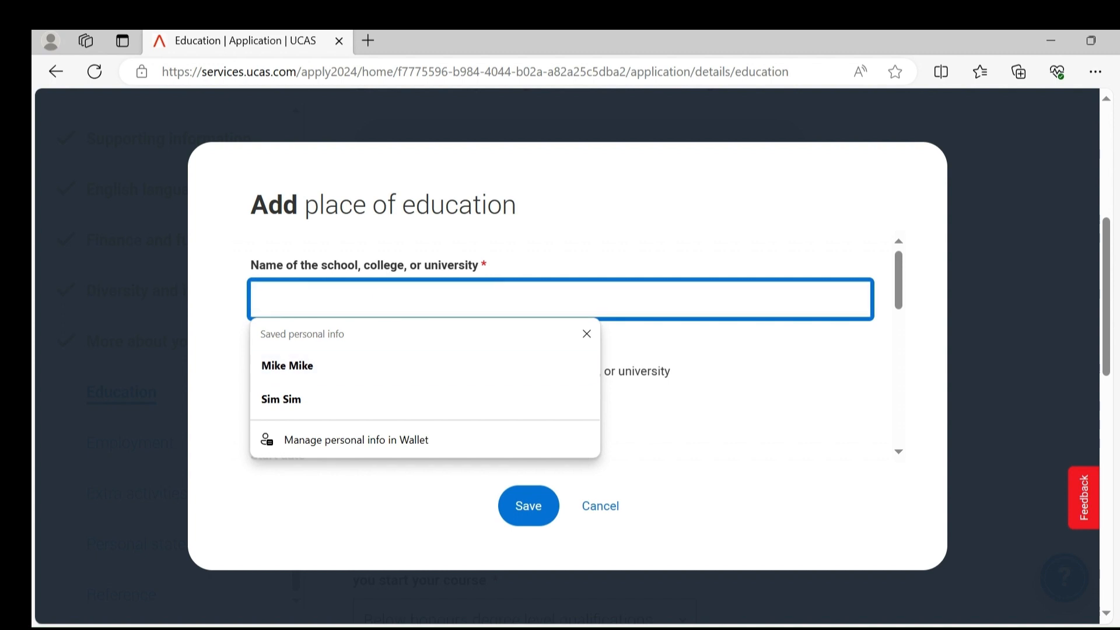
text(Learn)
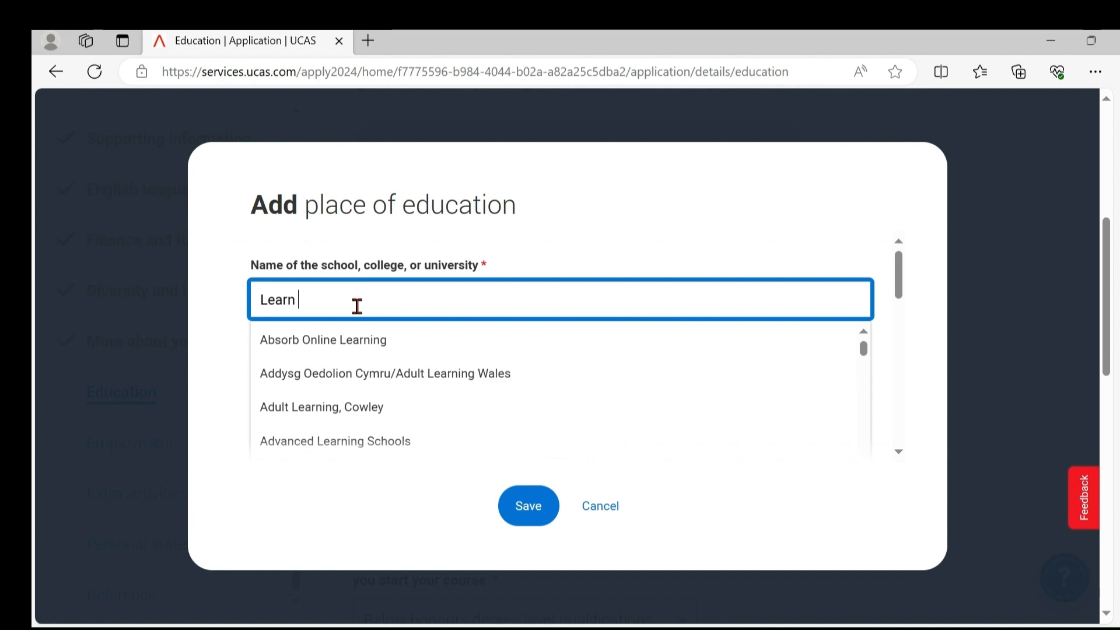
text( Direct)
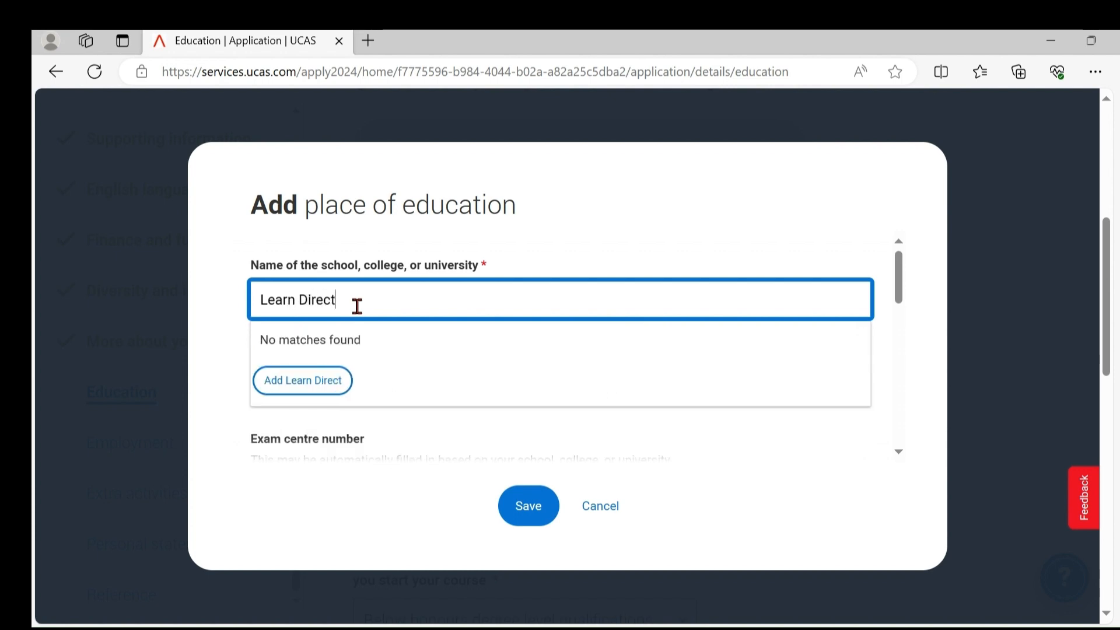
click(303, 390)
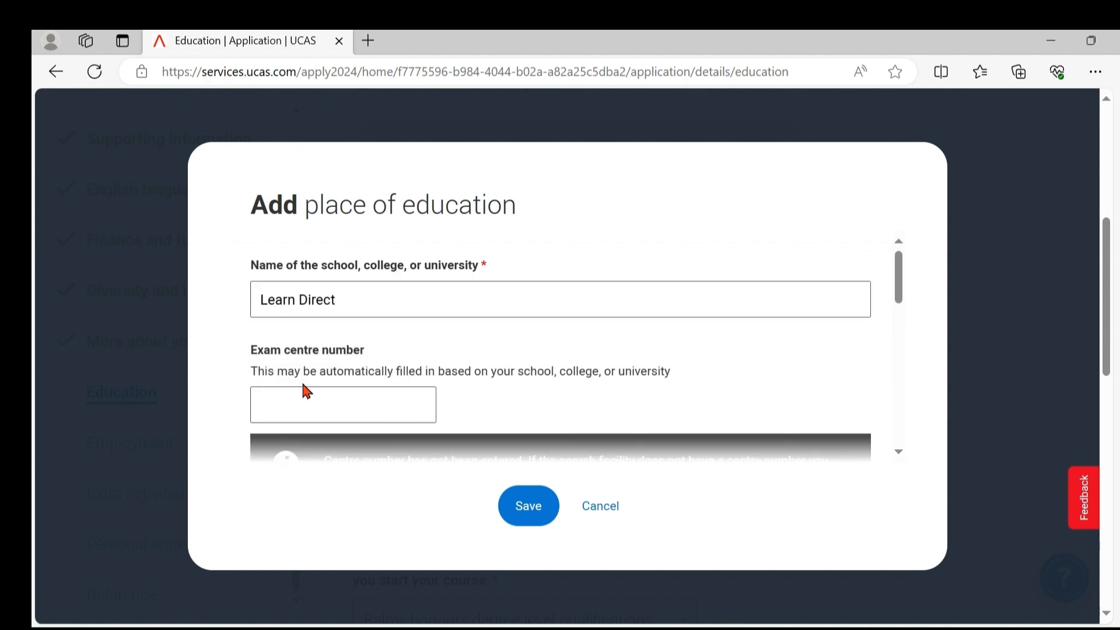
Leave the exam centre number blank and set the start date at Learn Direct to month 01, year 2023
scroll(905, 272, down, 1)
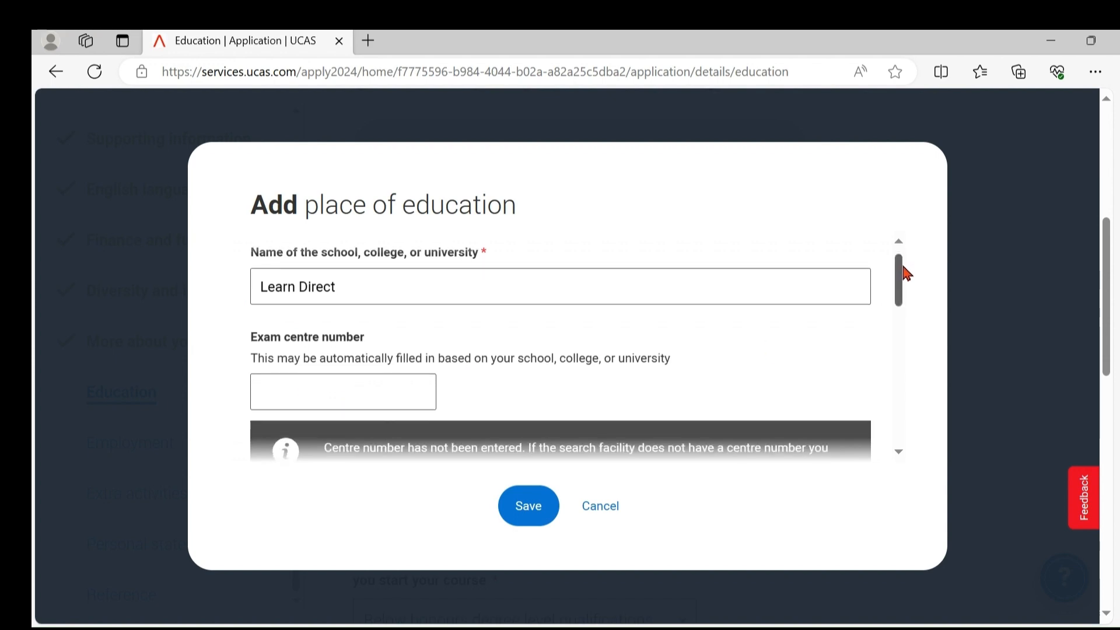
mouse_move(906, 272)
mouse_down()
mouse_move(907, 302)
mouse_move(915, 290)
mouse_up()
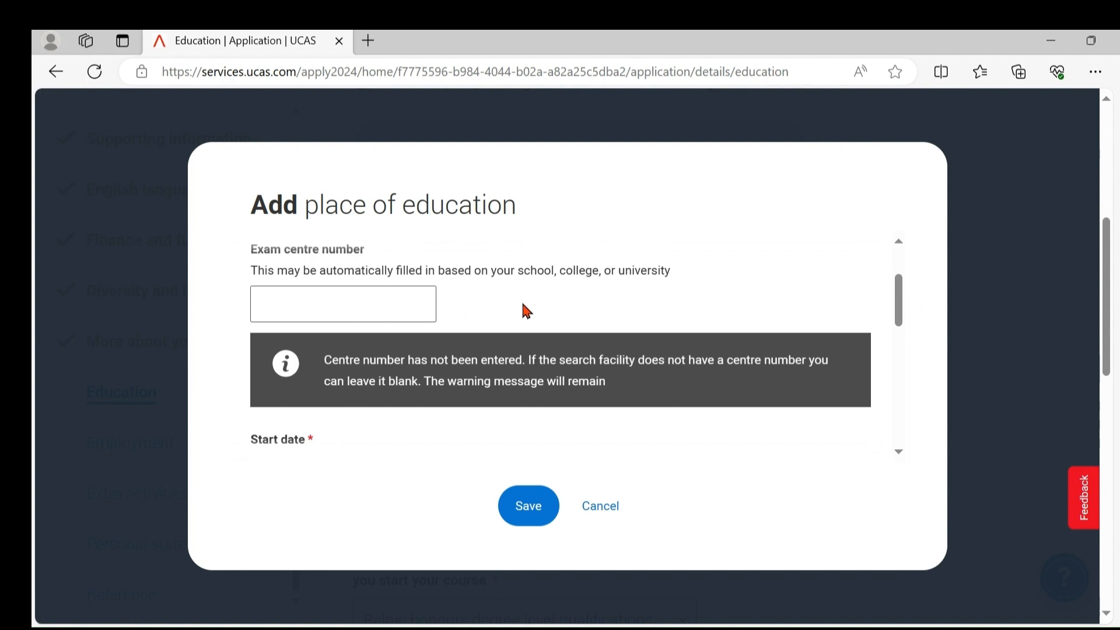
drag(903, 301, 904, 328)
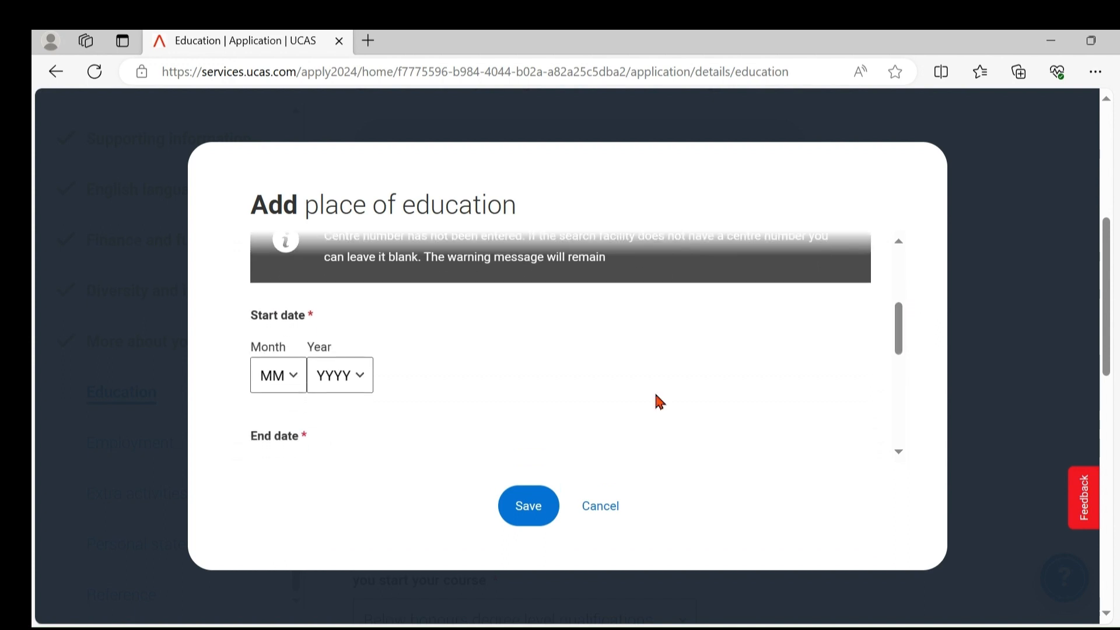
click(295, 380)
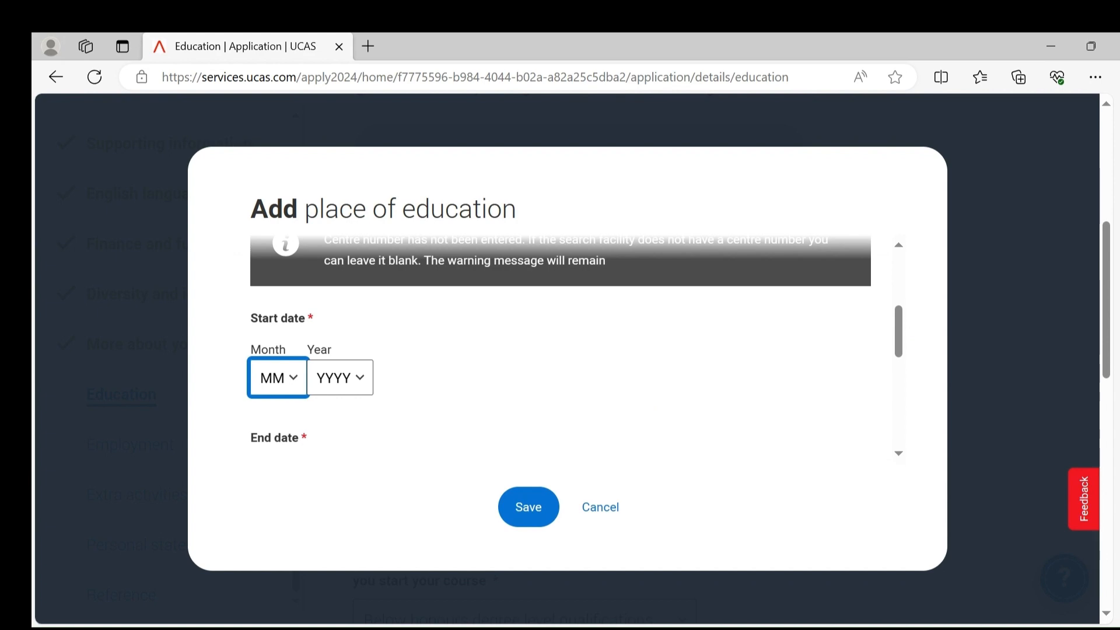
click(286, 424)
click(363, 376)
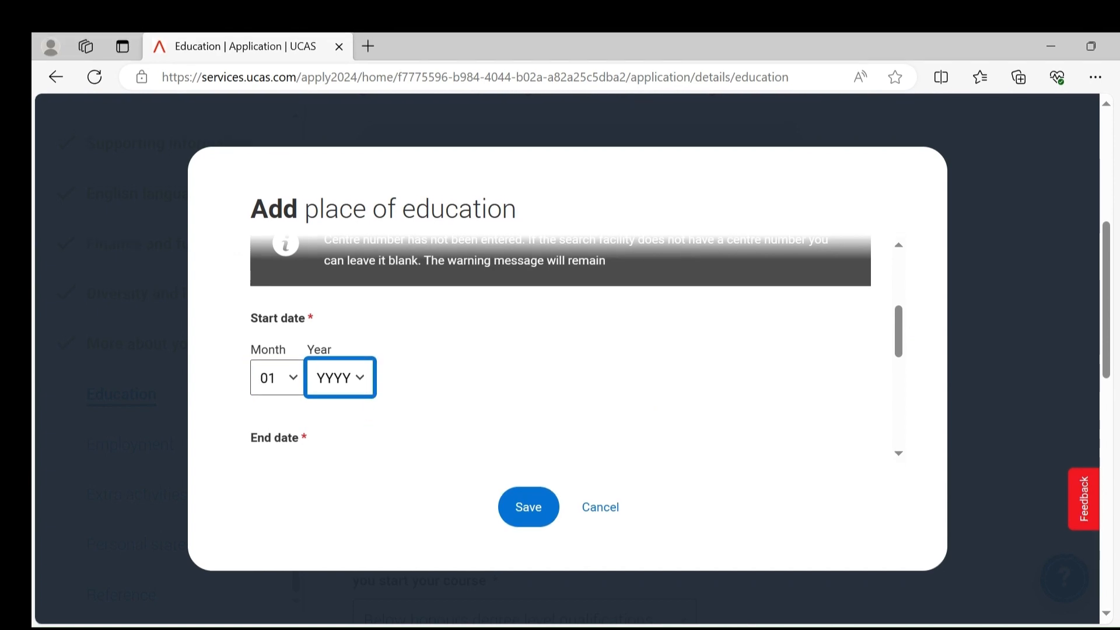
click(335, 92)
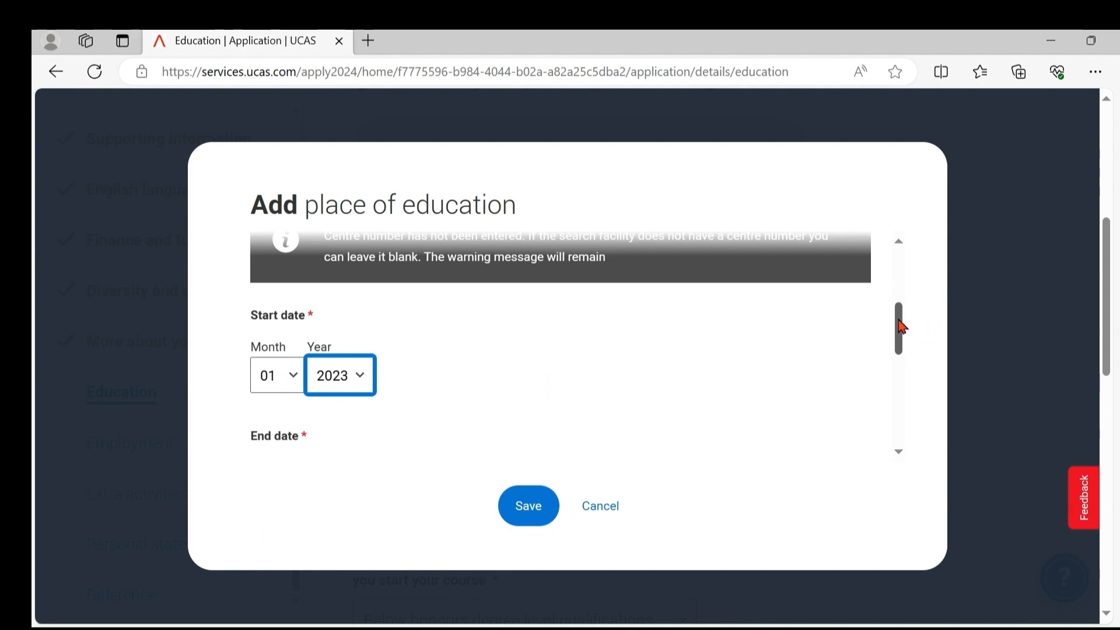
Set the end date at this place of education to month 12, year 2023
drag(901, 327, 905, 352)
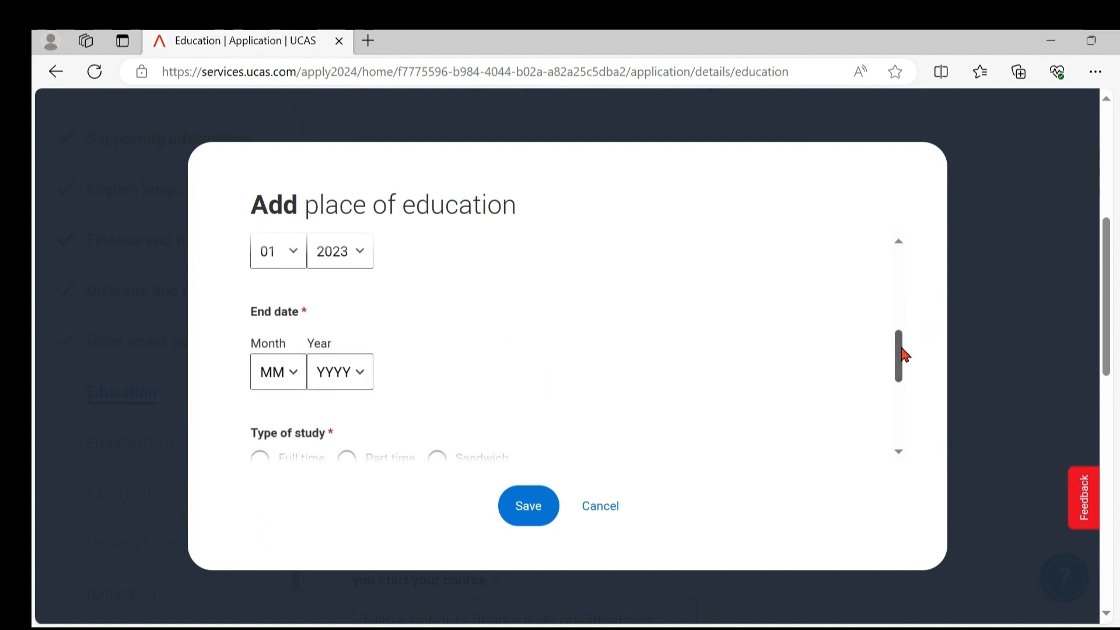
click(279, 366)
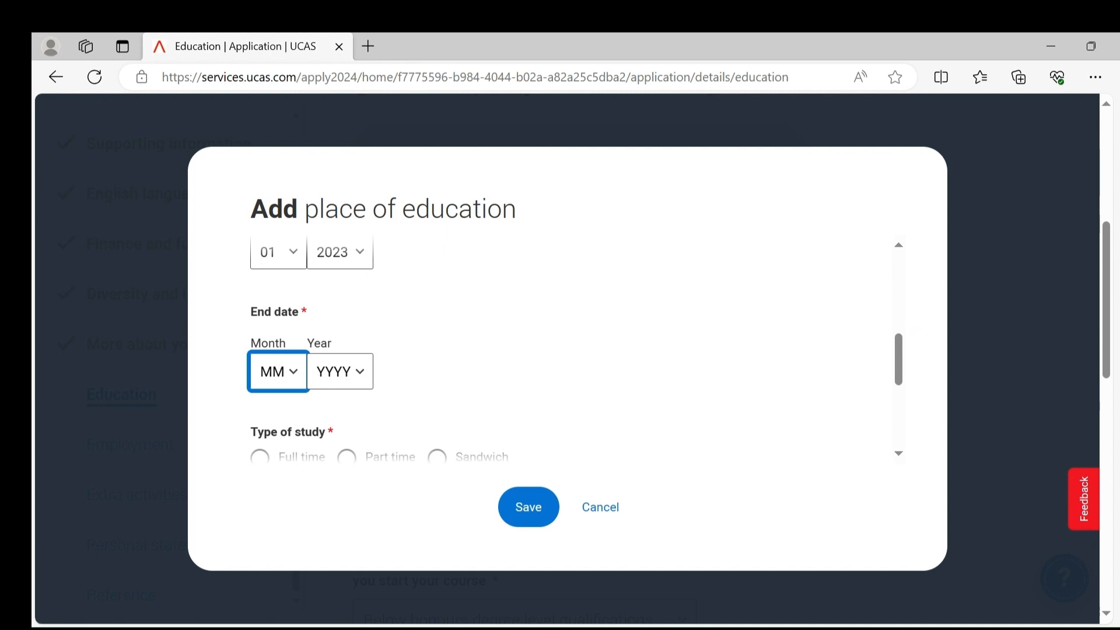
click(282, 344)
click(370, 385)
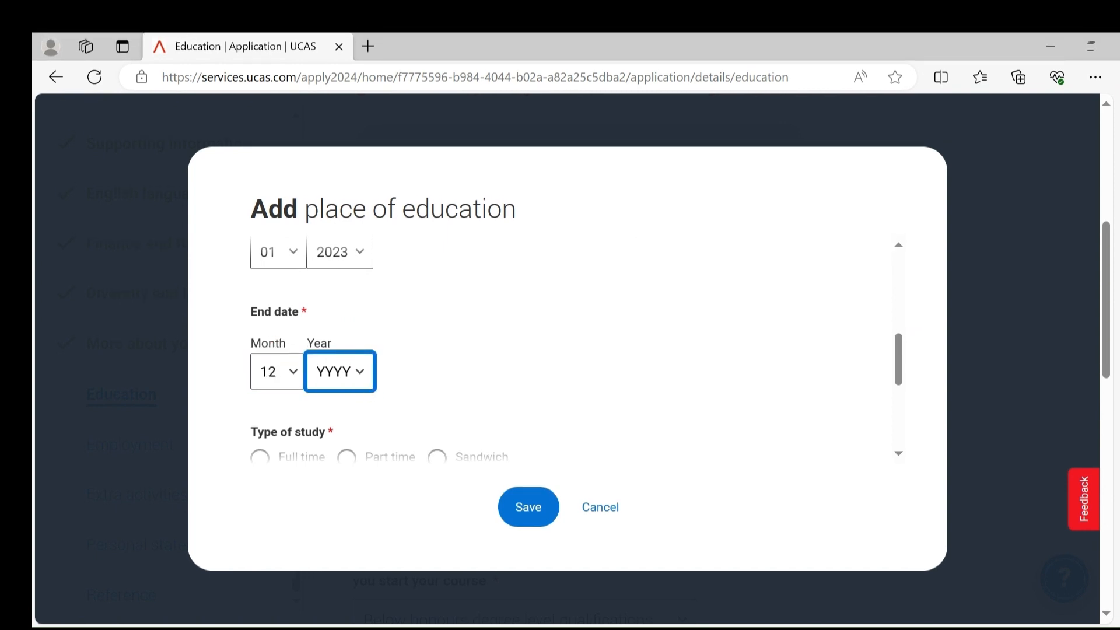
click(338, 267)
click(709, 354)
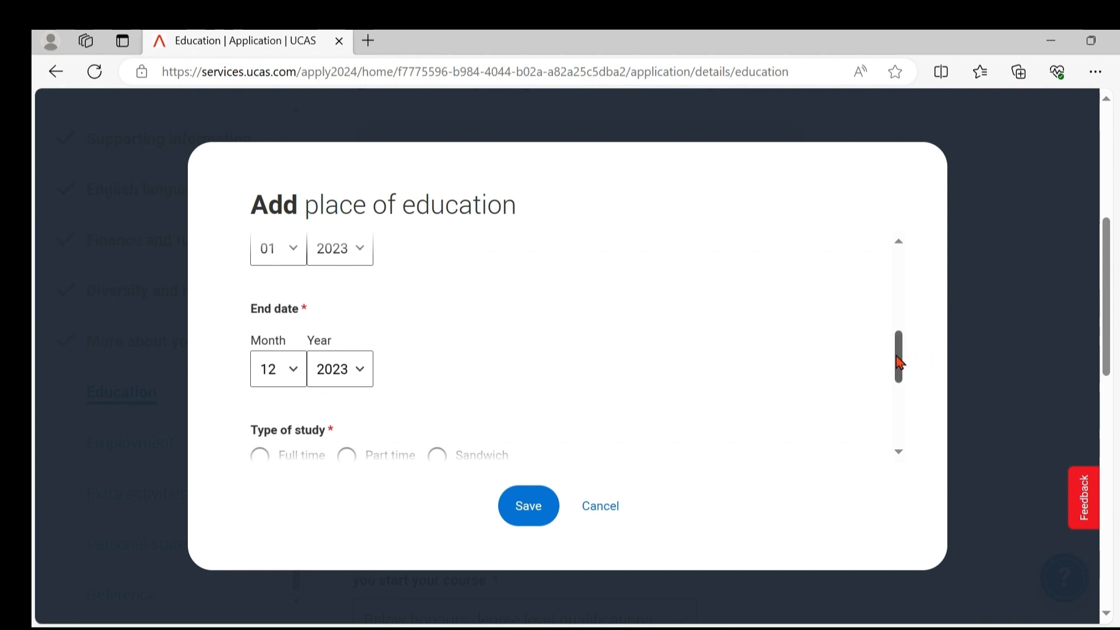
Set the type of study to Full time, answer Yes to having qualifications from this centre, and save the place of education
drag(900, 362, 904, 392)
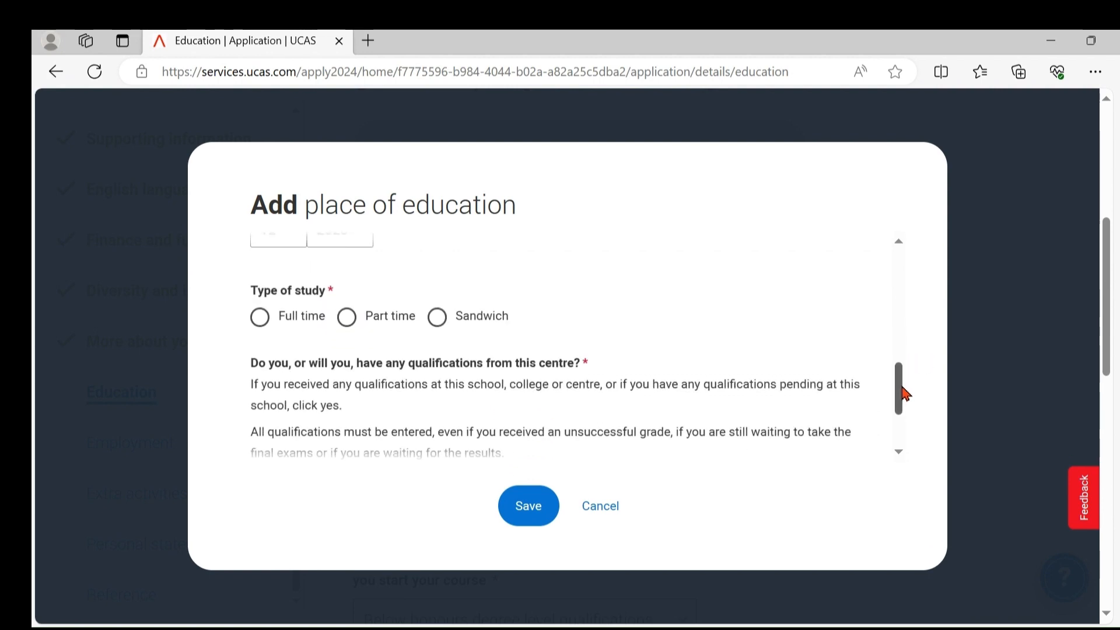
click(261, 318)
drag(903, 381, 896, 428)
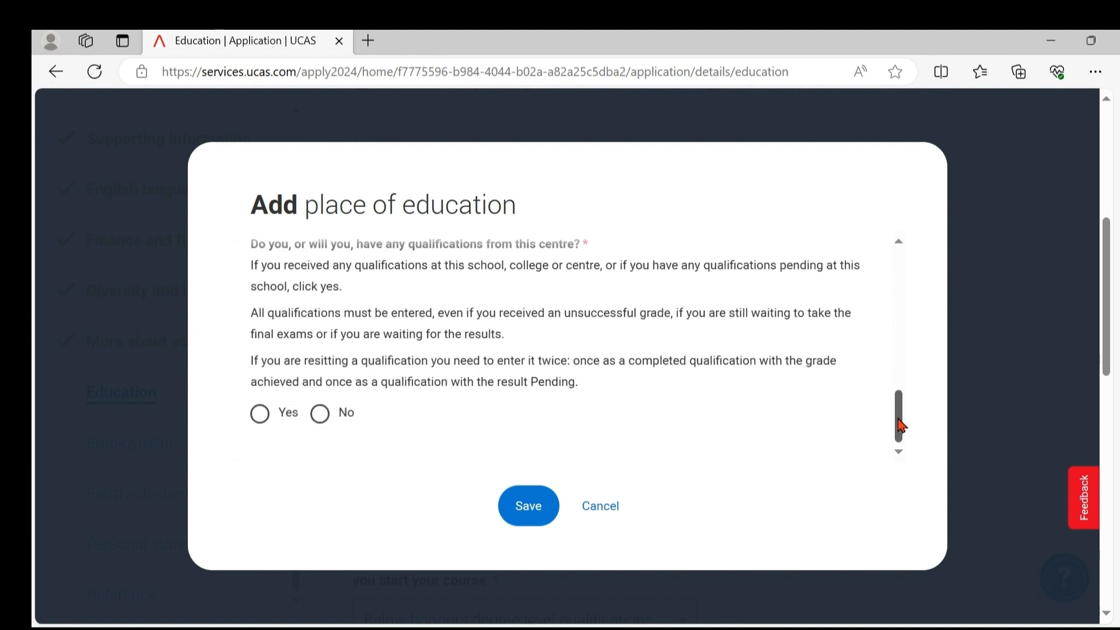
click(261, 412)
mouse_move(901, 415)
mouse_down()
mouse_move(895, 271)
mouse_move(909, 408)
mouse_up()
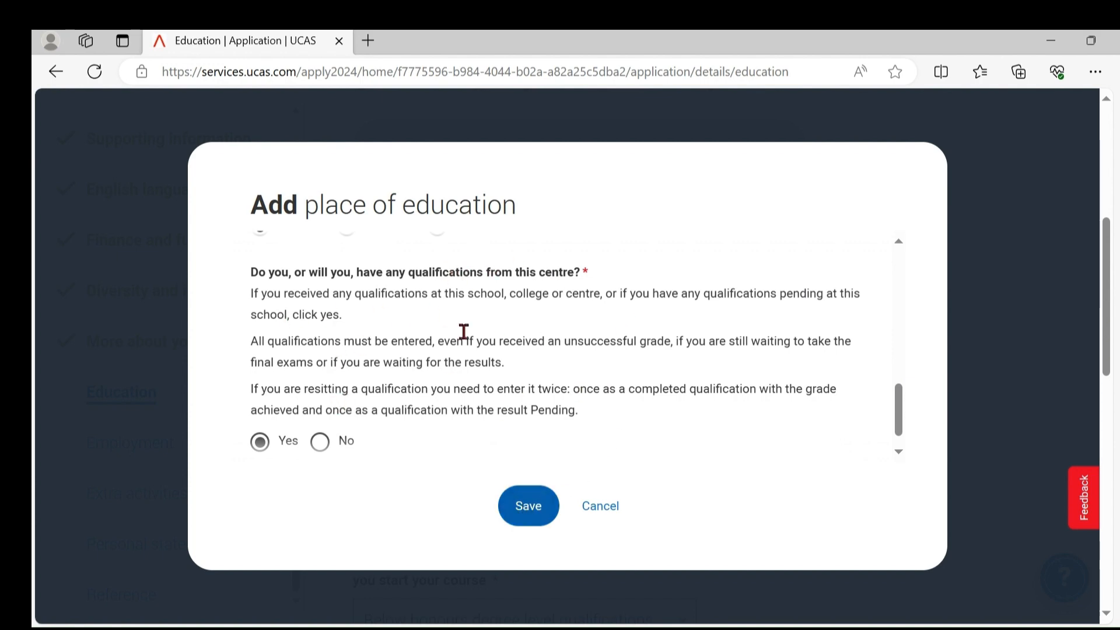
click(526, 506)
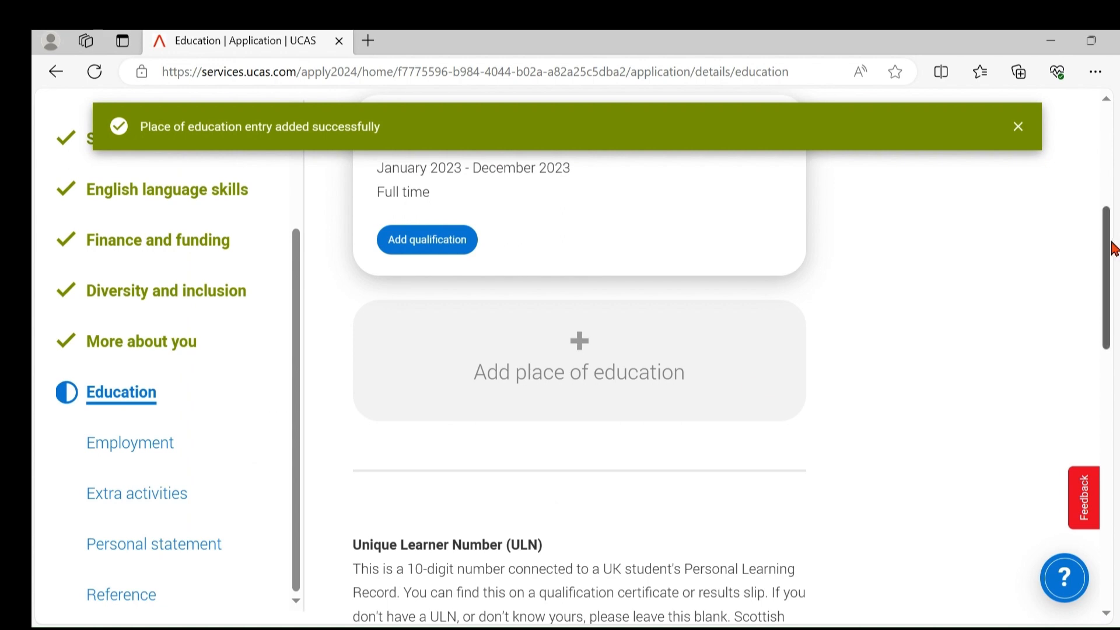
Start adding a qualification under Learn Direct and choose Access to HE Diploma (2014 onwards) from the qualifications shortlist
drag(1110, 249, 1108, 190)
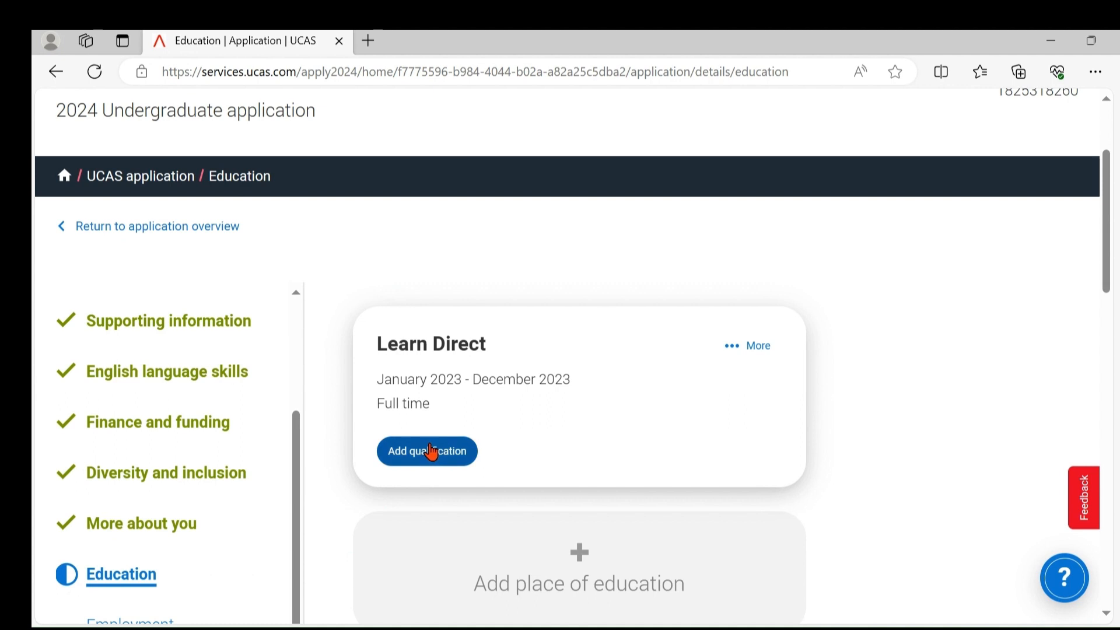
click(431, 450)
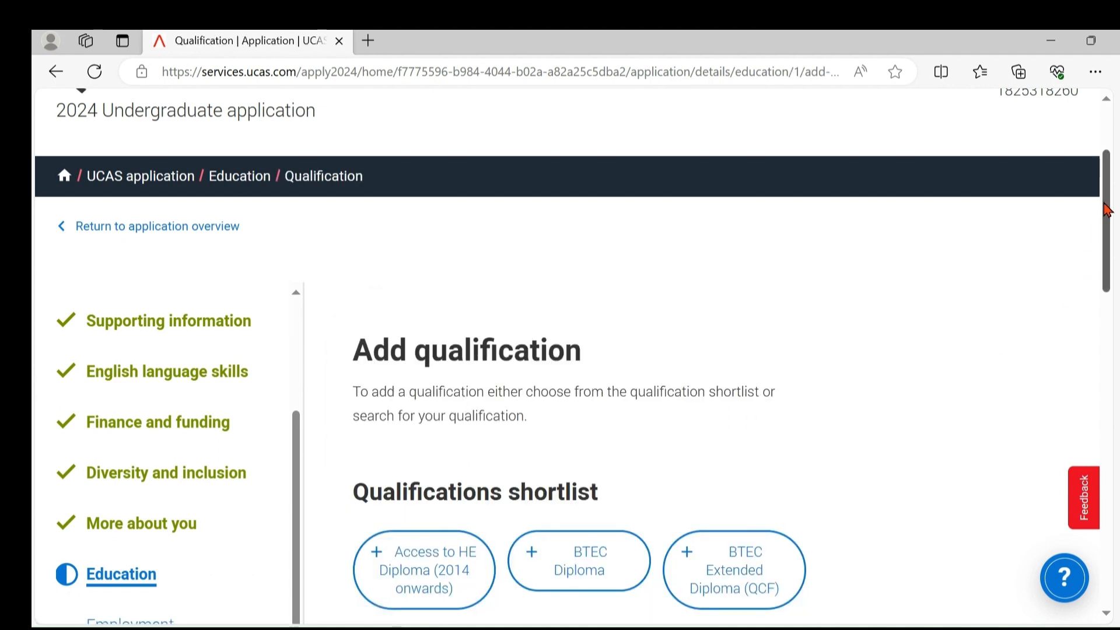
drag(1107, 210, 1108, 286)
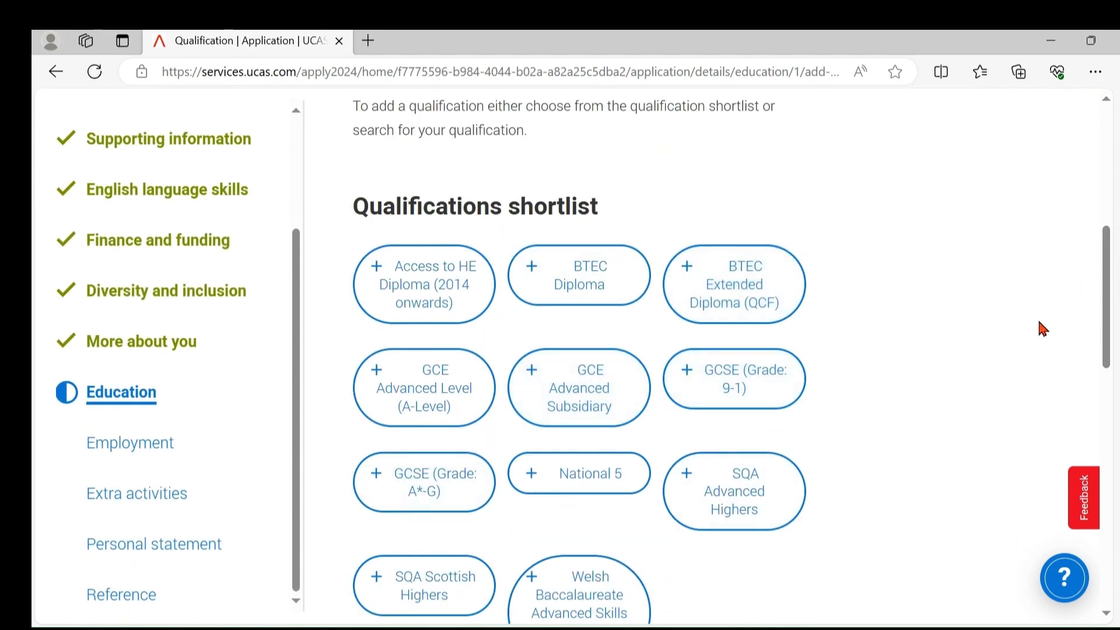
drag(1106, 289, 1092, 436)
click(438, 431)
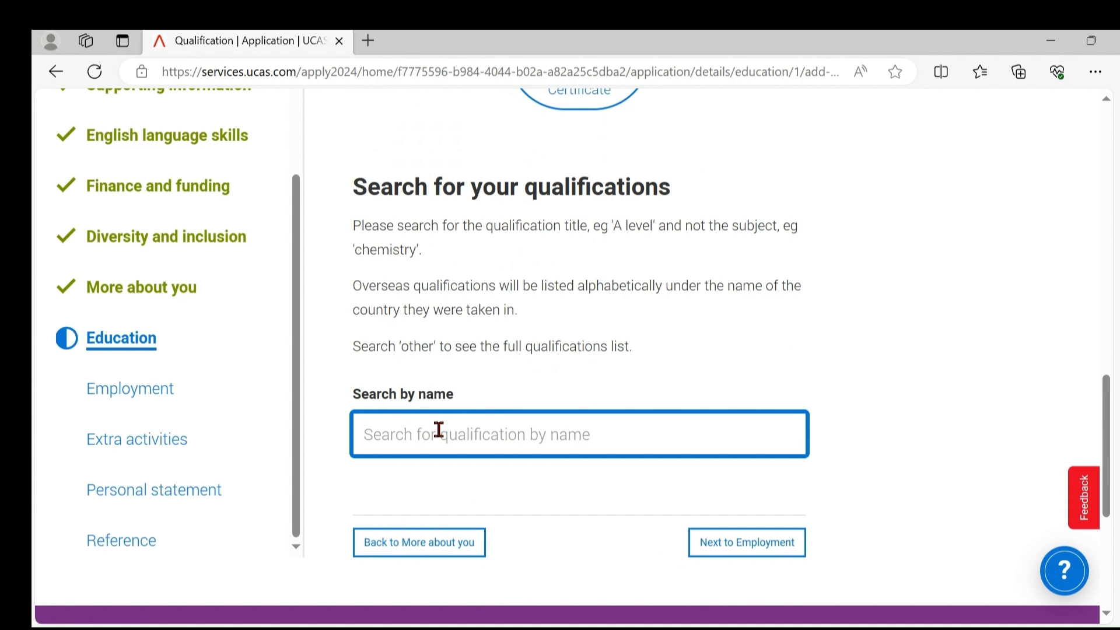
drag(1105, 436, 1079, 262)
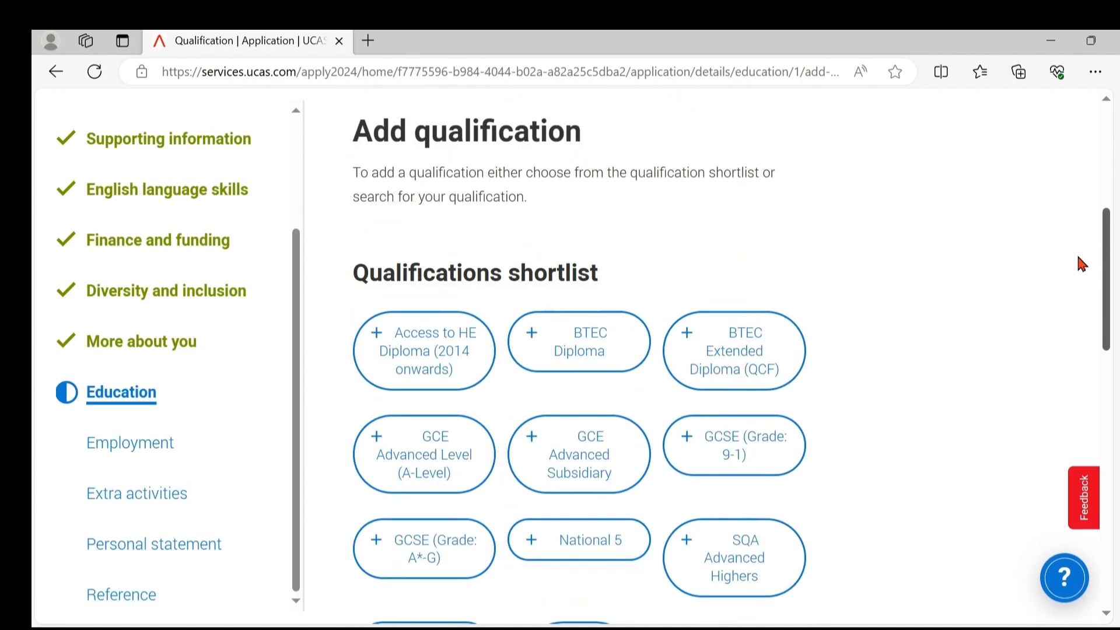
scroll(577, 353, down, 1)
click(427, 347)
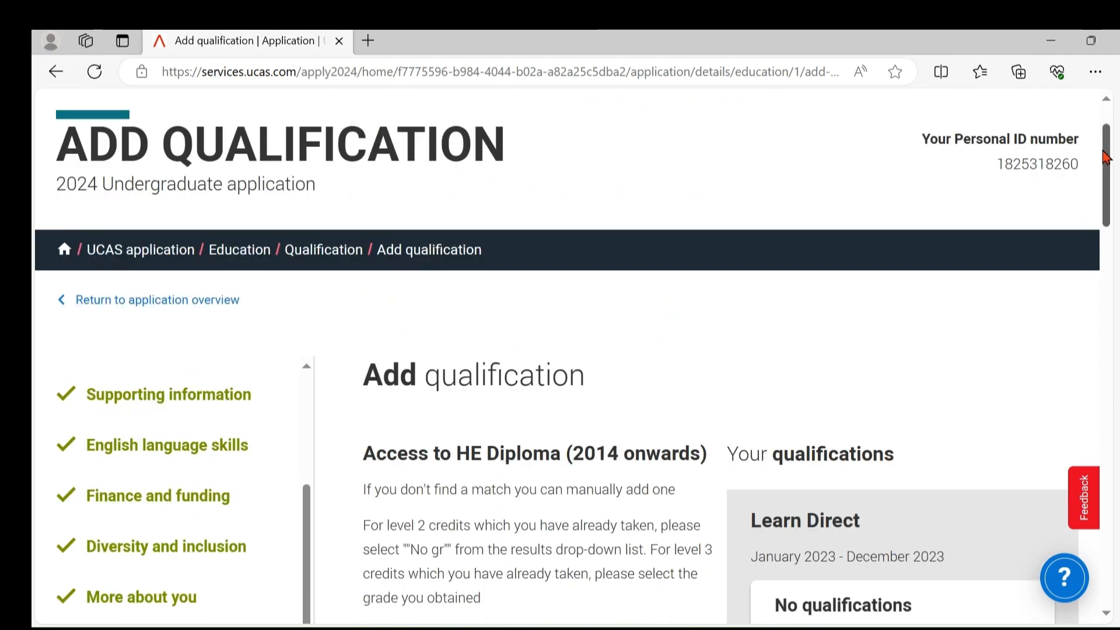
Enter Access HE as the qualification's title and add it as an unlisted subject
drag(1107, 162, 1108, 220)
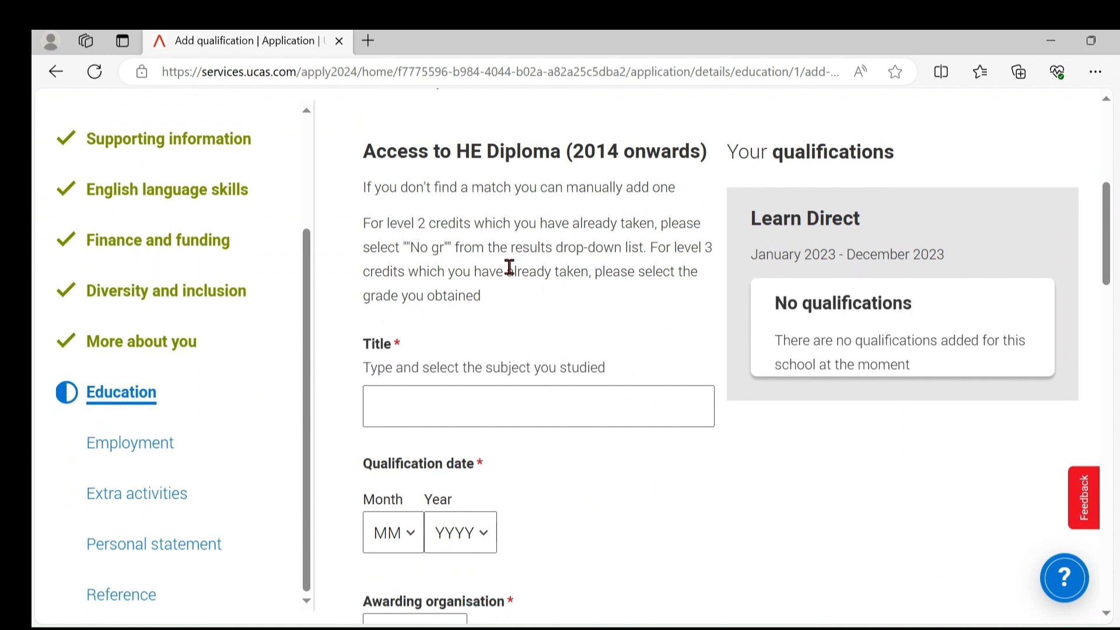
click(435, 402)
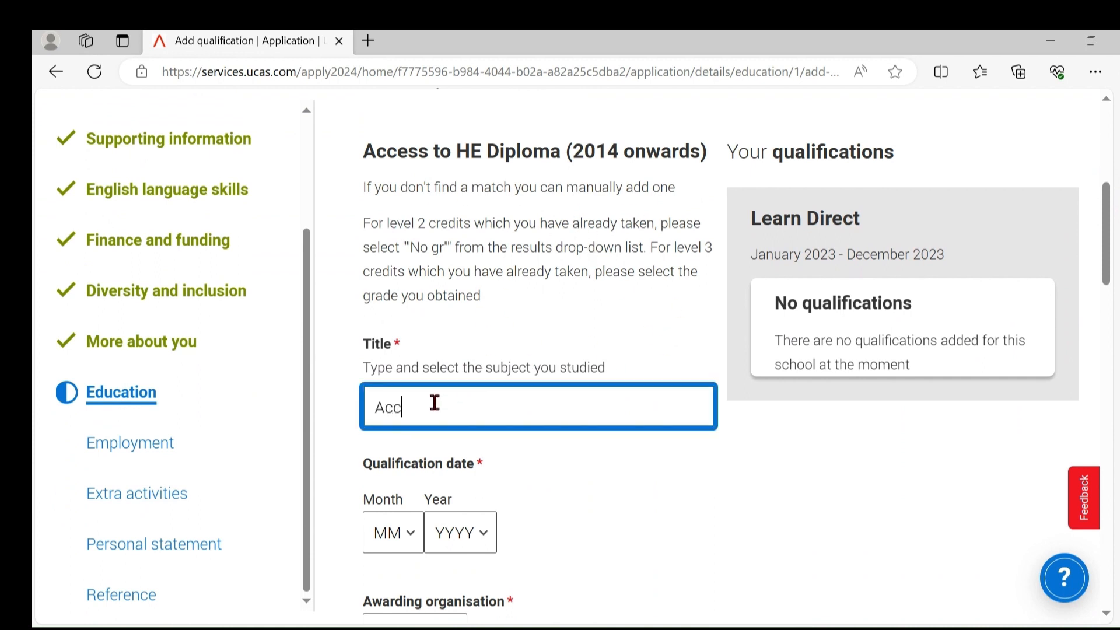
text(Access HE)
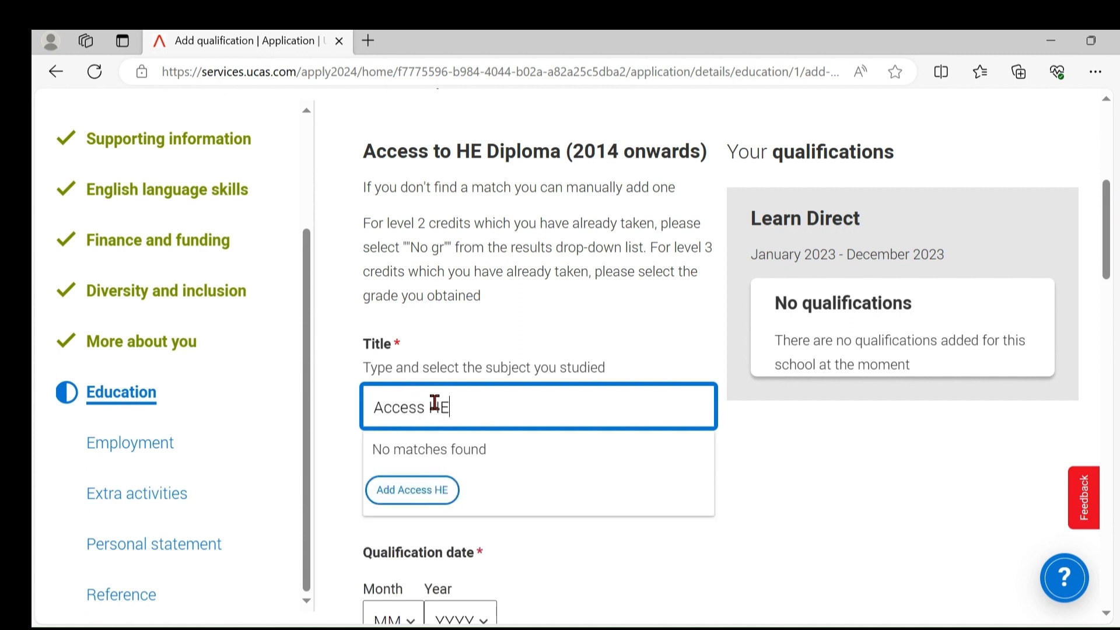
click(413, 490)
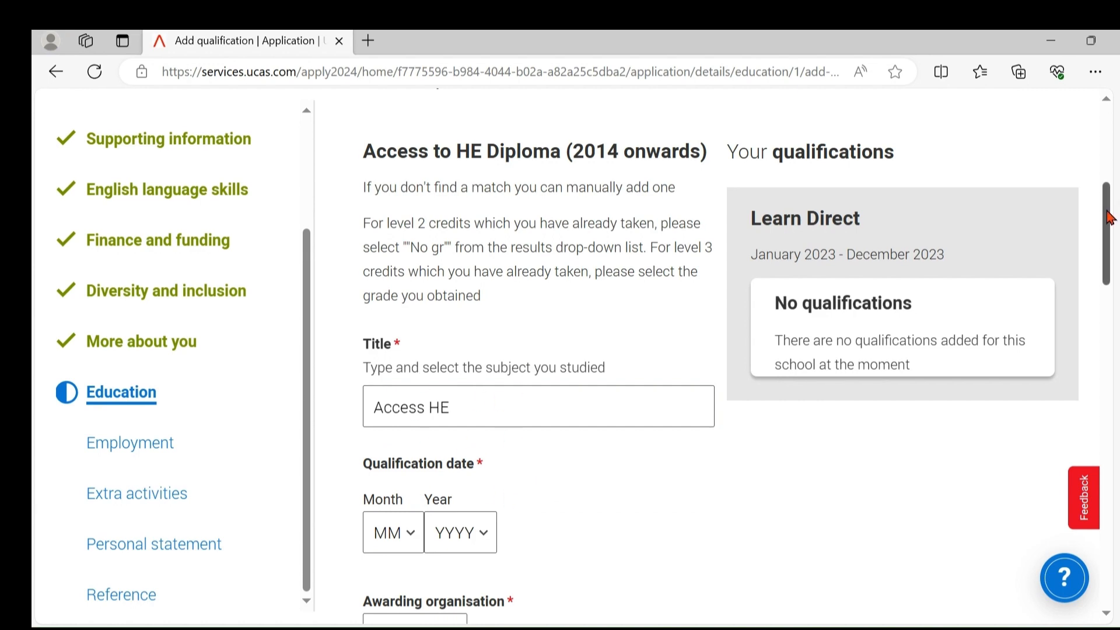
Set the qualification date to month 12, year 2023
scroll(1107, 249, down, 3)
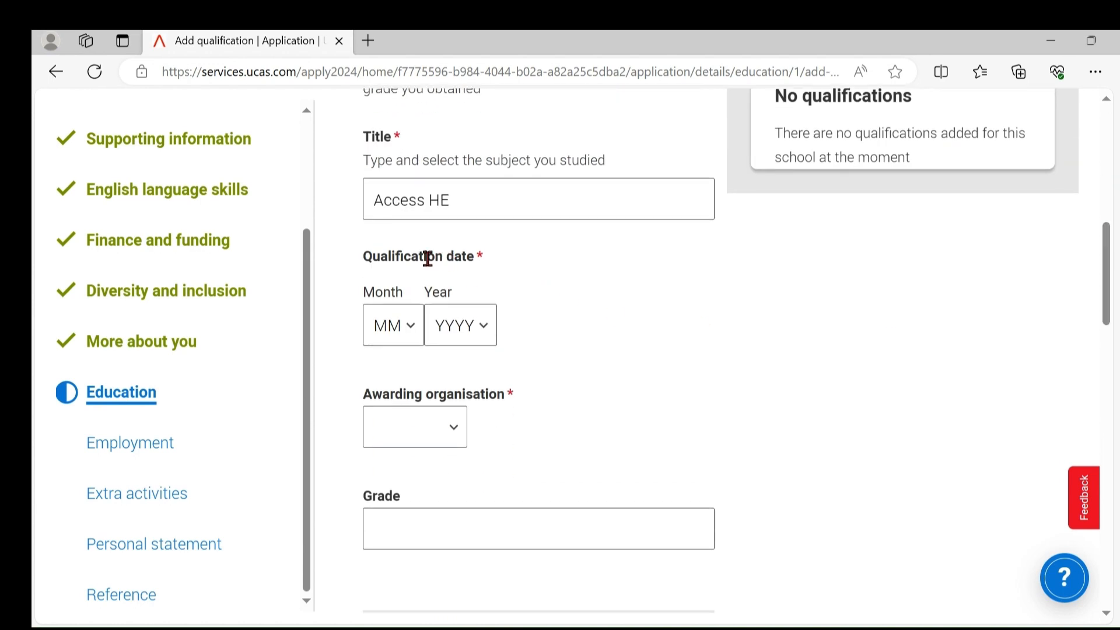
click(408, 327)
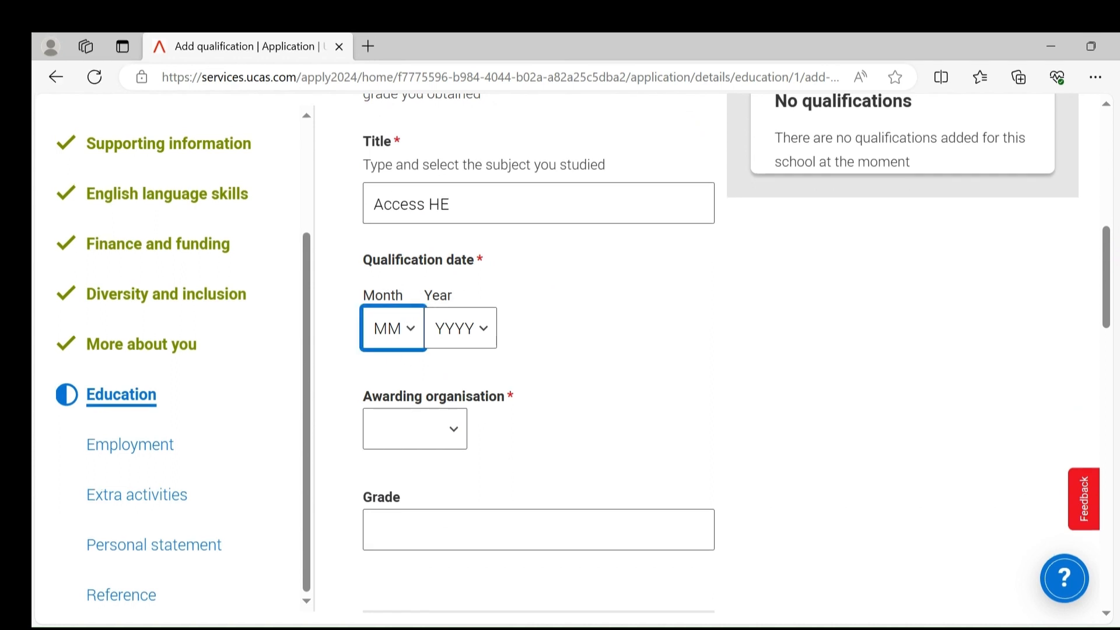
click(395, 617)
click(473, 338)
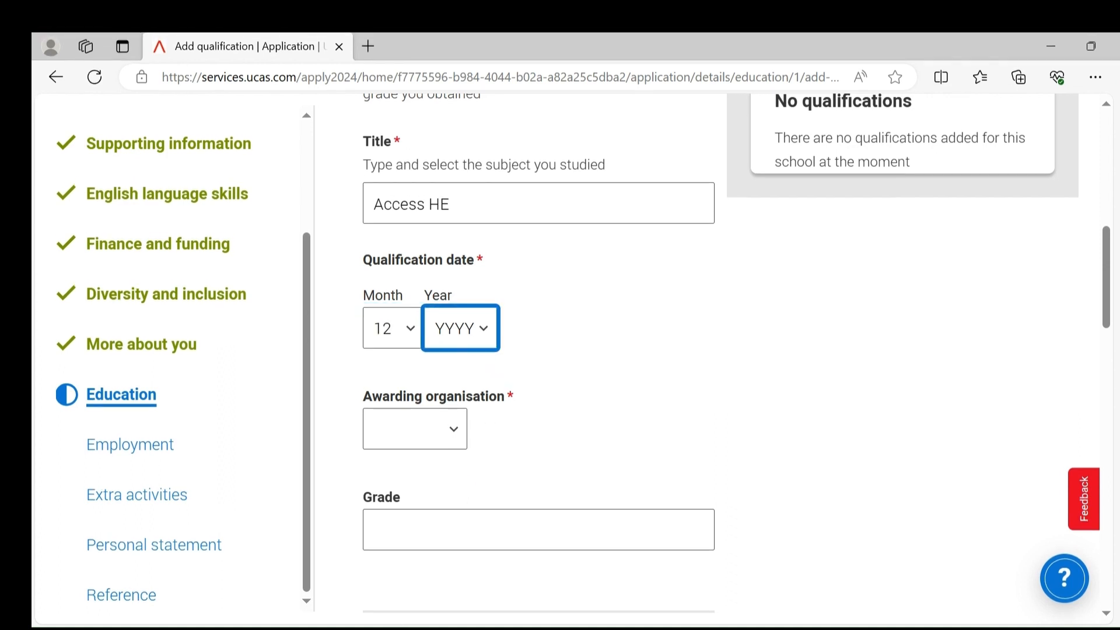
click(468, 391)
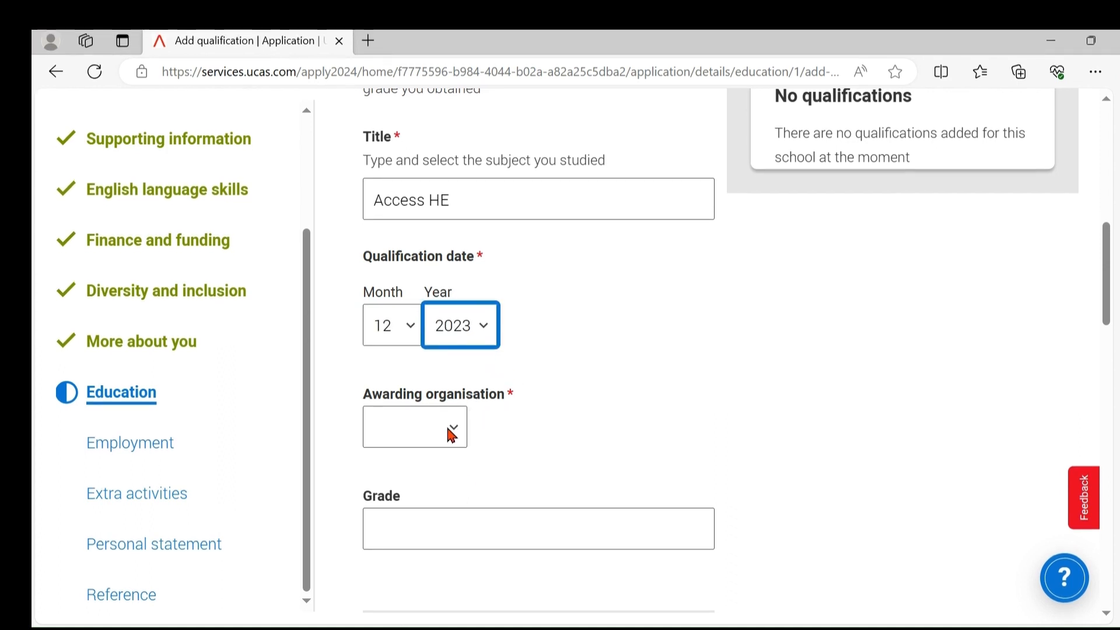
Set the qualification's awarding organisation to Other and enter QAA as its name
click(448, 427)
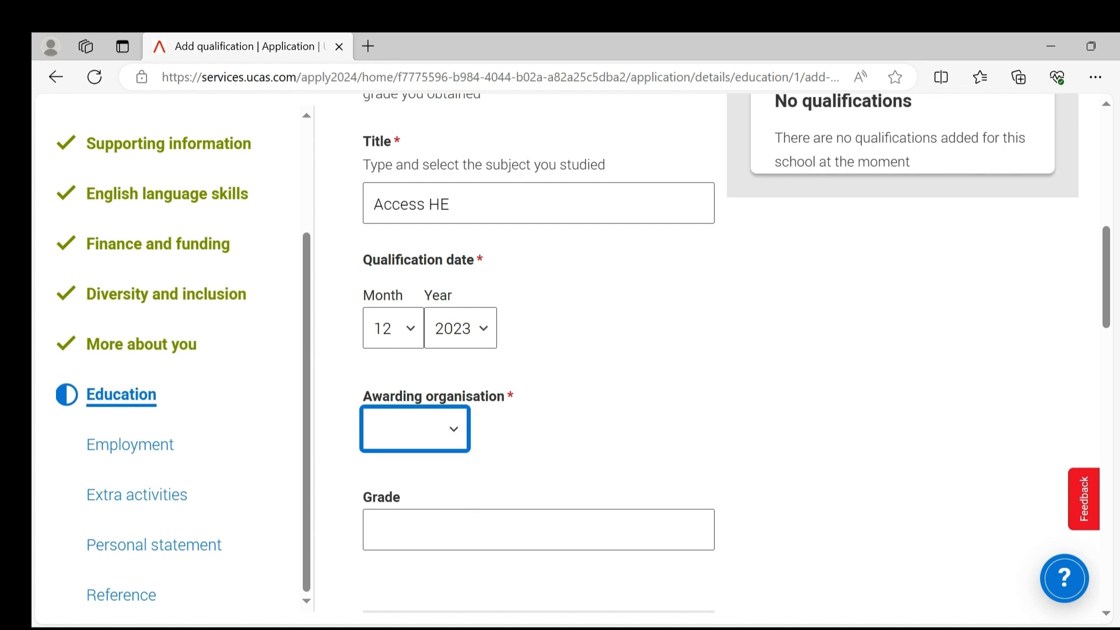
click(399, 400)
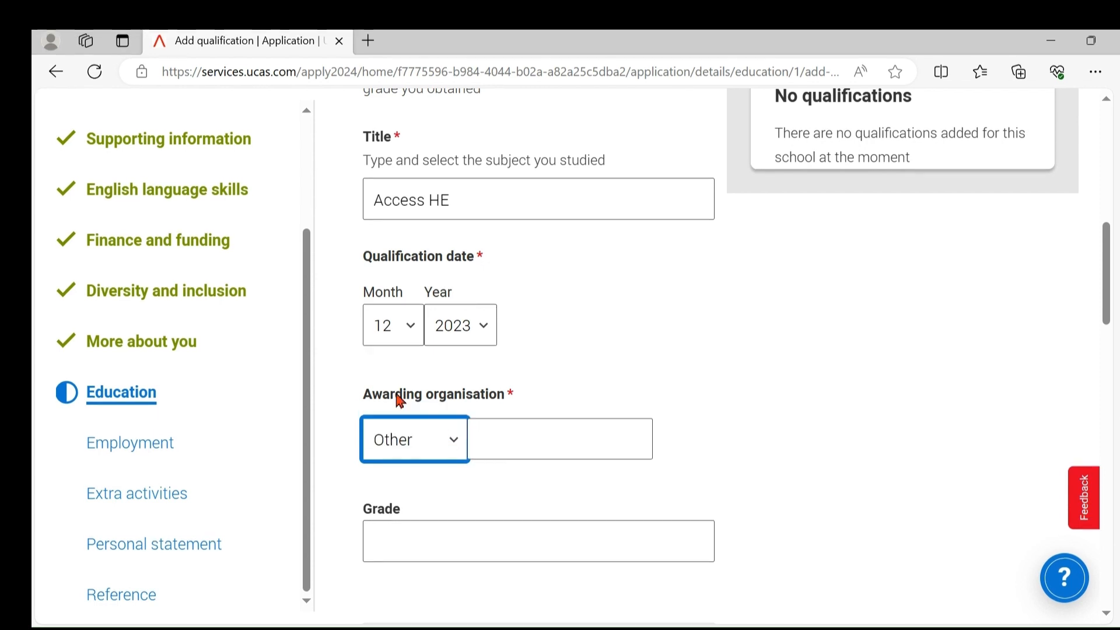
click(510, 441)
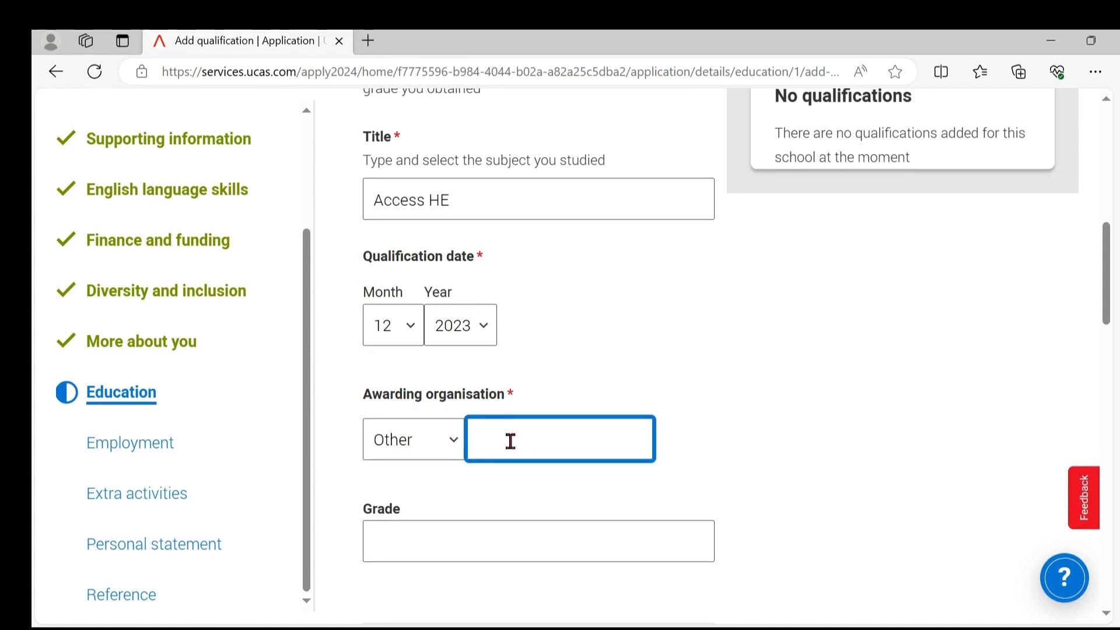
click(863, 465)
Enter D as the grade of the Access HE qualification
drag(1108, 271, 1107, 325)
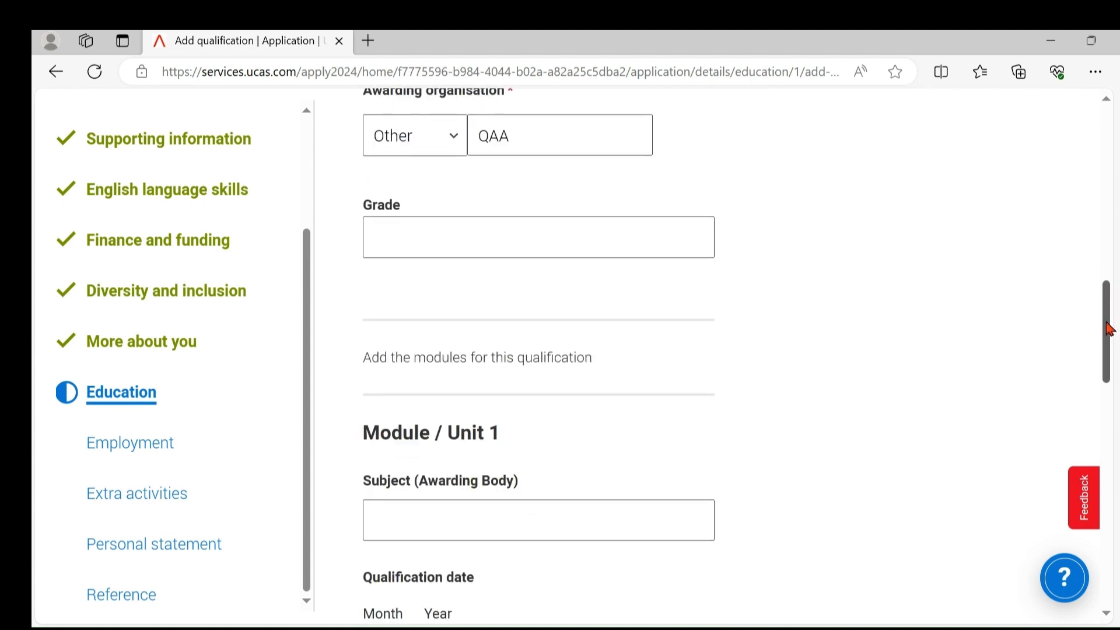
click(513, 236)
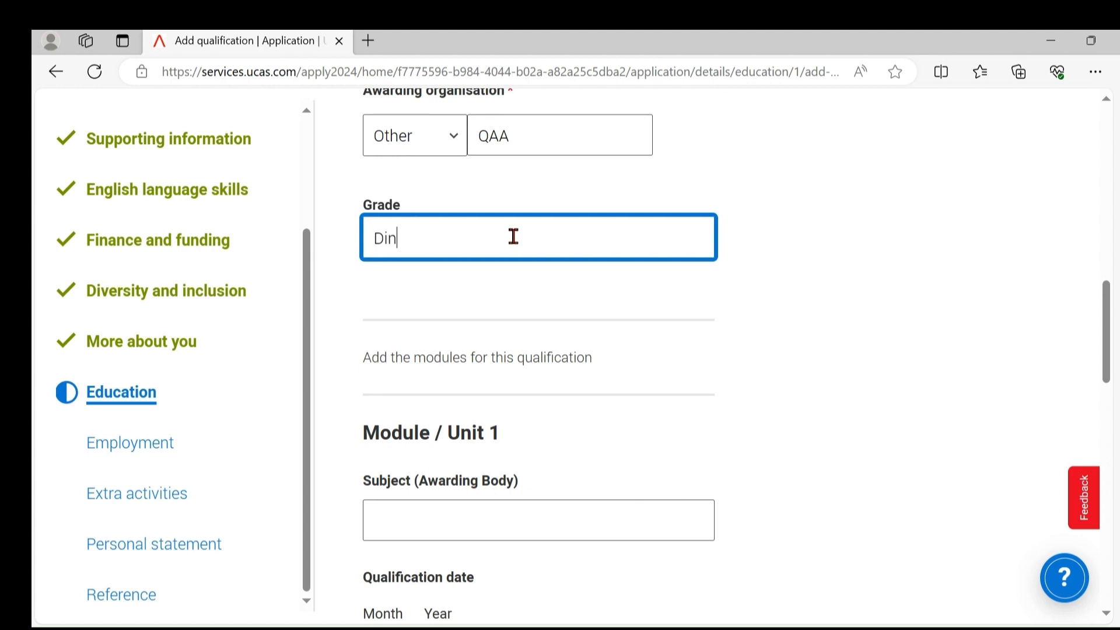
key(BackSpace)
key(BackSpace)
click(842, 252)
Examine the credit value and level options offered for Module / Unit 1
drag(1104, 325, 1114, 380)
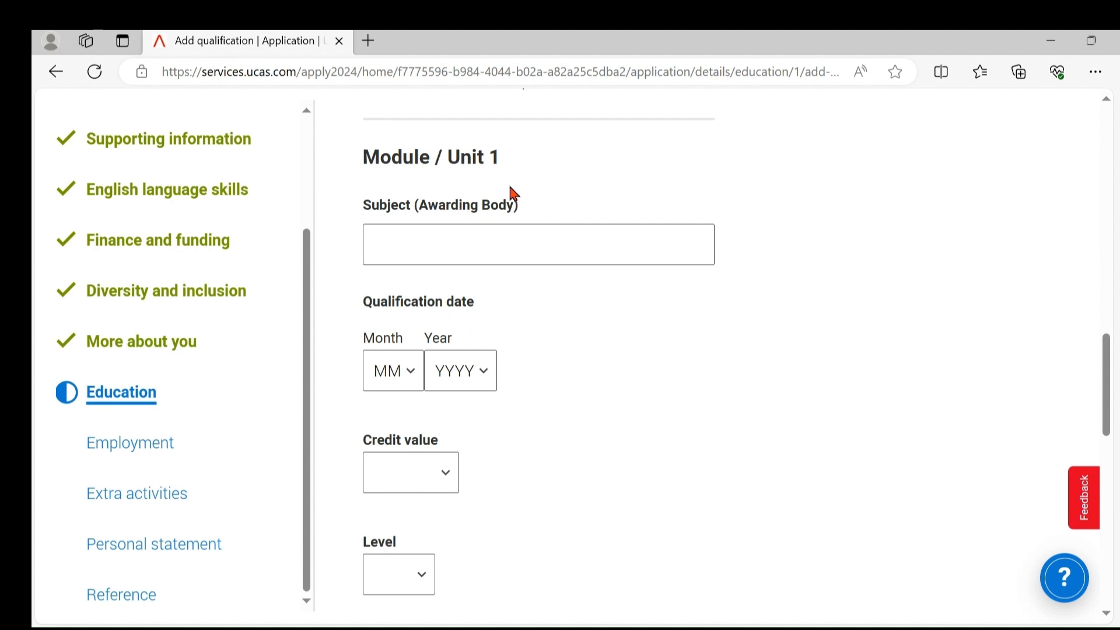
click(447, 475)
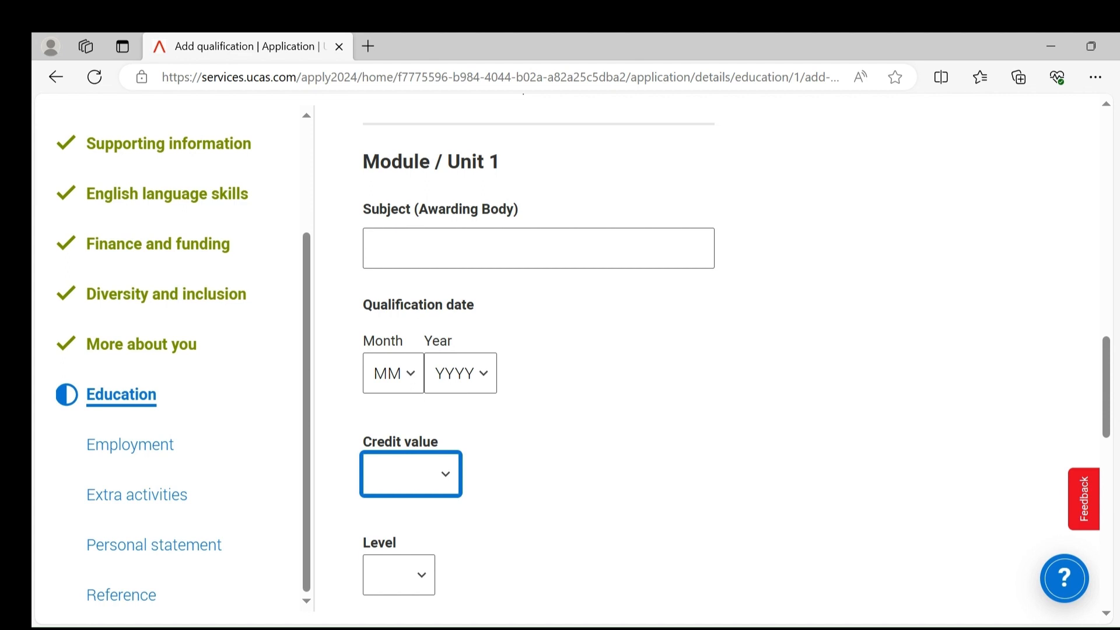
click(423, 583)
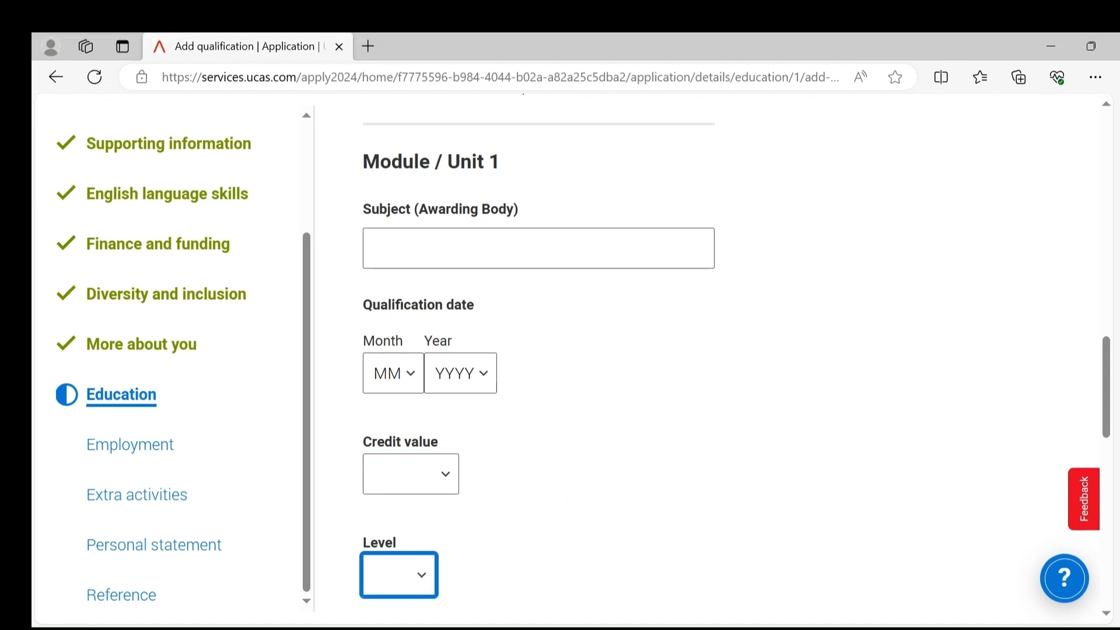
click(729, 442)
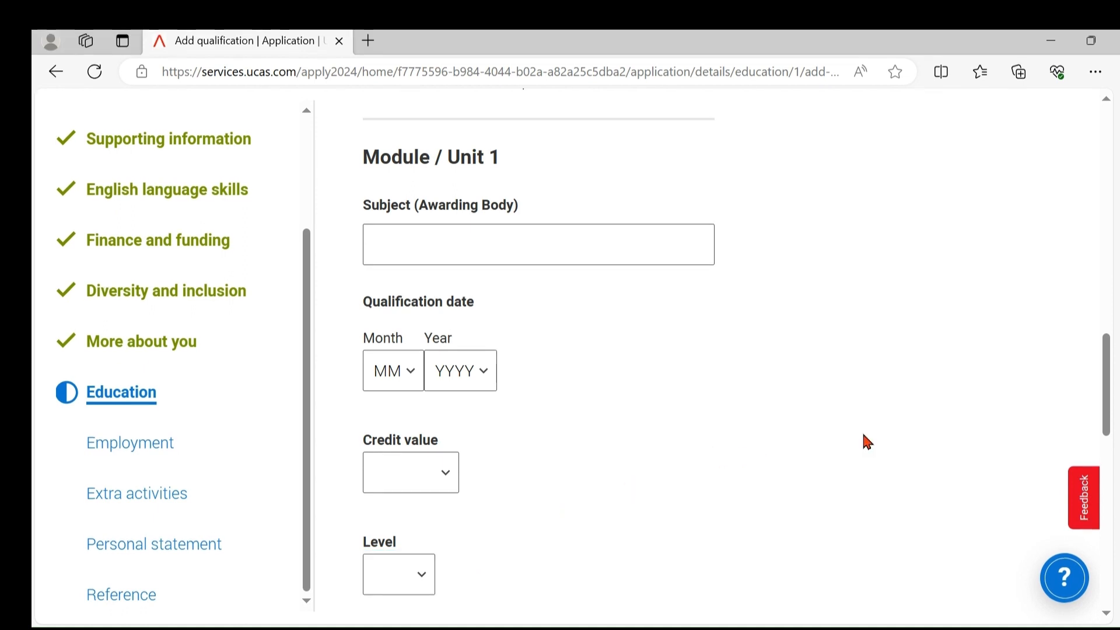
drag(1109, 370, 1107, 408)
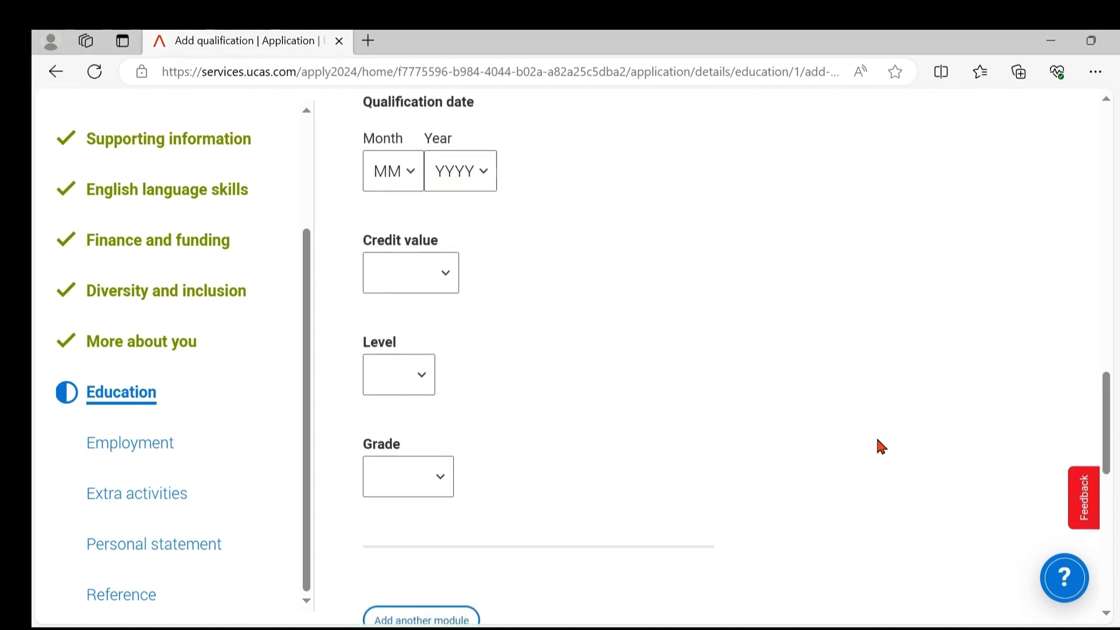
Try Other as the level of Module / Unit 1 and reset the level to blank
click(424, 380)
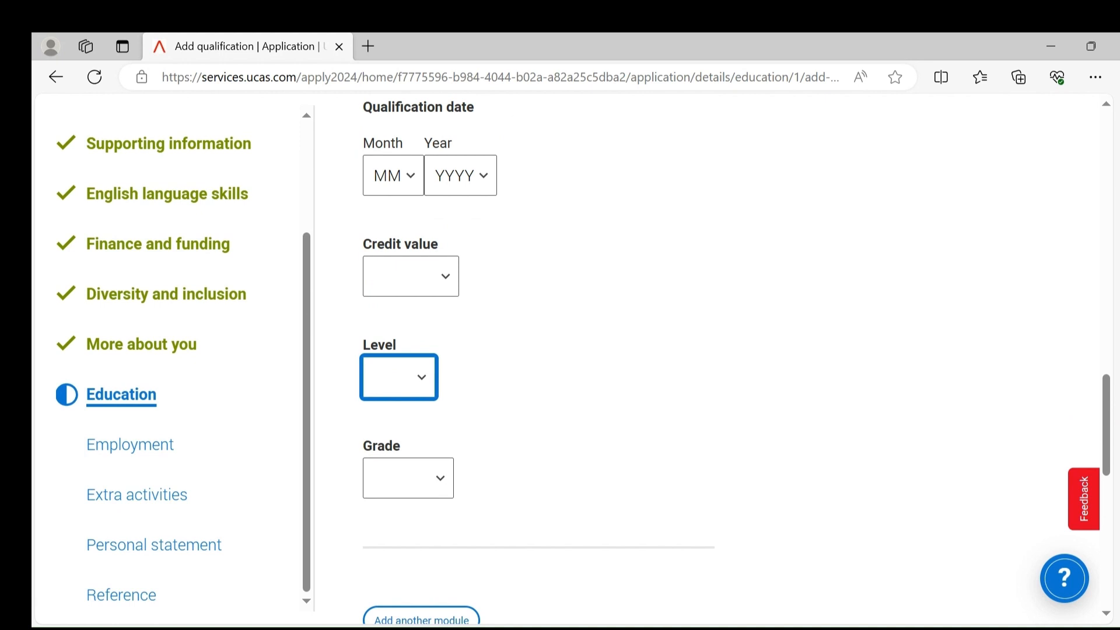
click(407, 503)
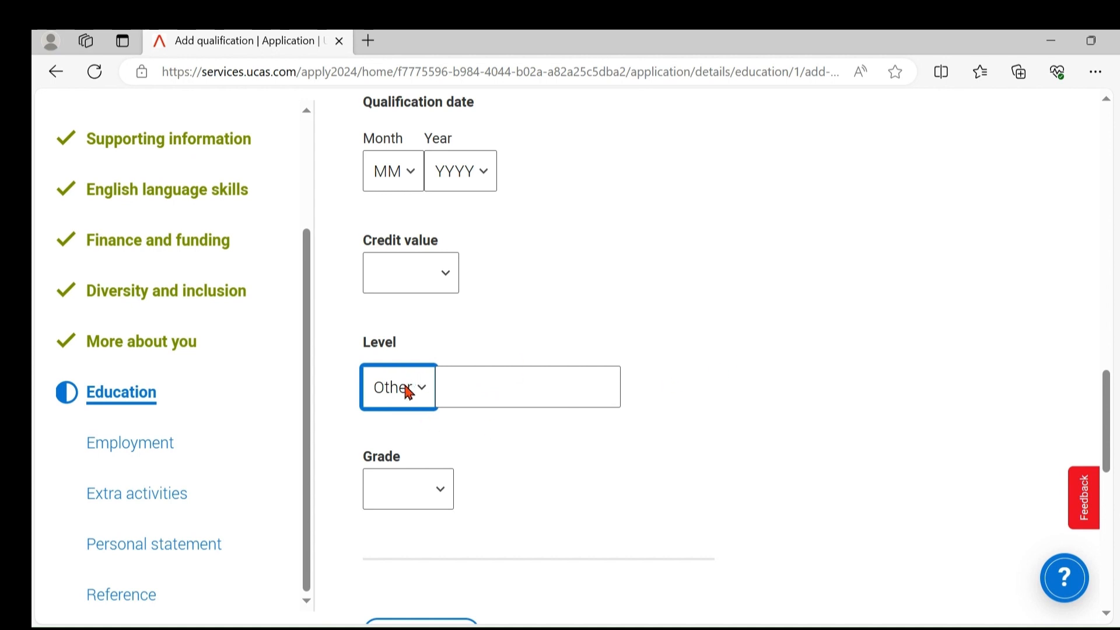
click(379, 433)
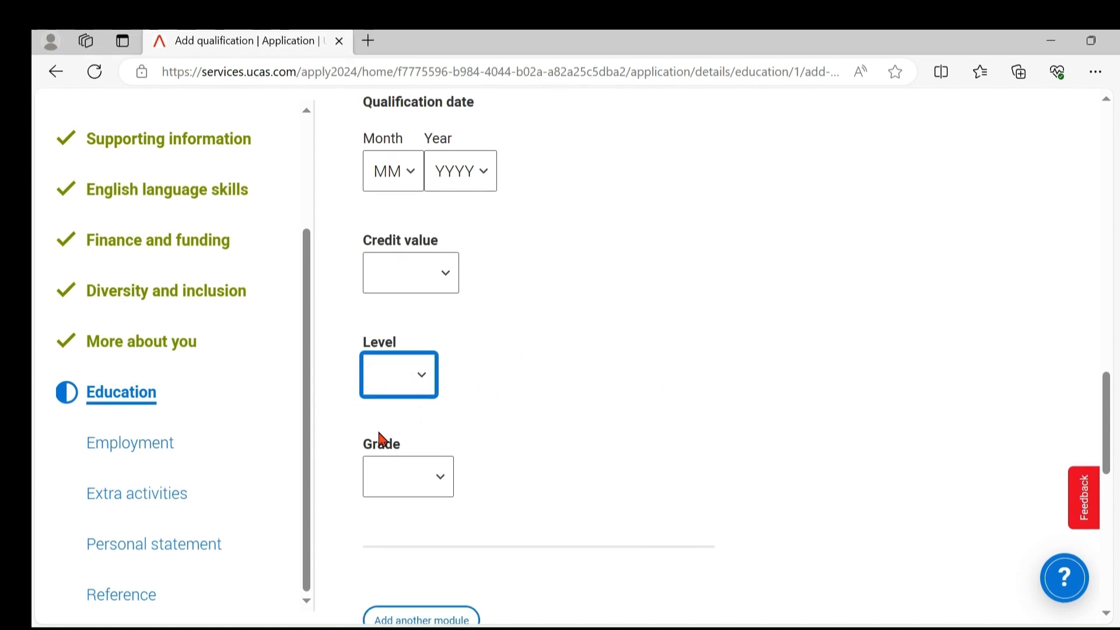
click(861, 375)
Review the Access to HE Diploma entry and save the qualification without any module details
drag(1108, 403, 1112, 442)
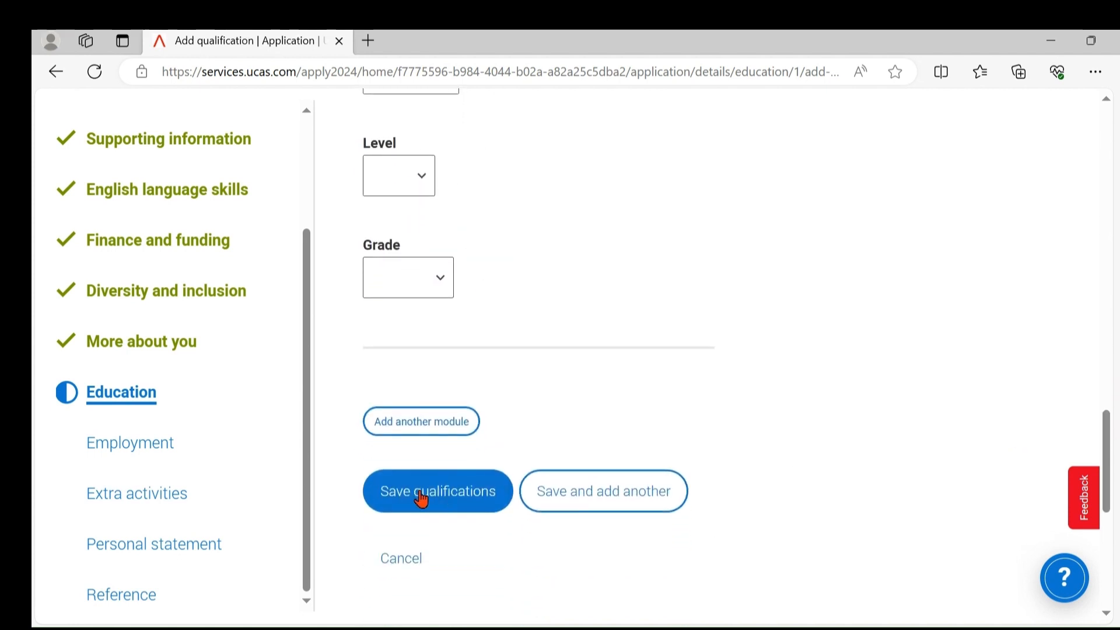
click(424, 421)
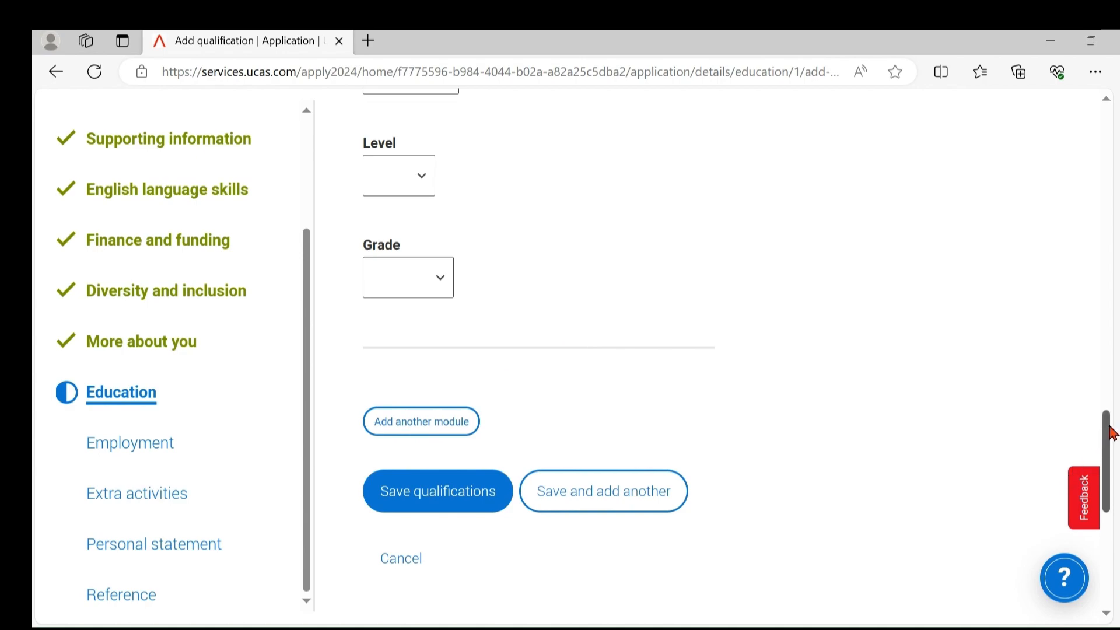
drag(1111, 433, 1107, 224)
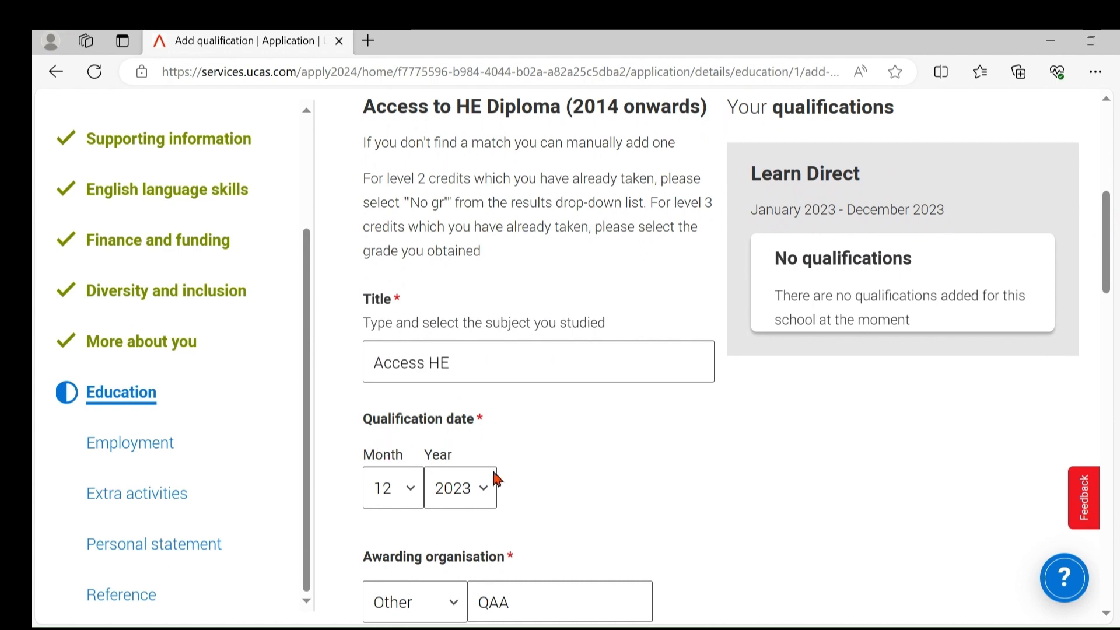
drag(1107, 244, 1109, 460)
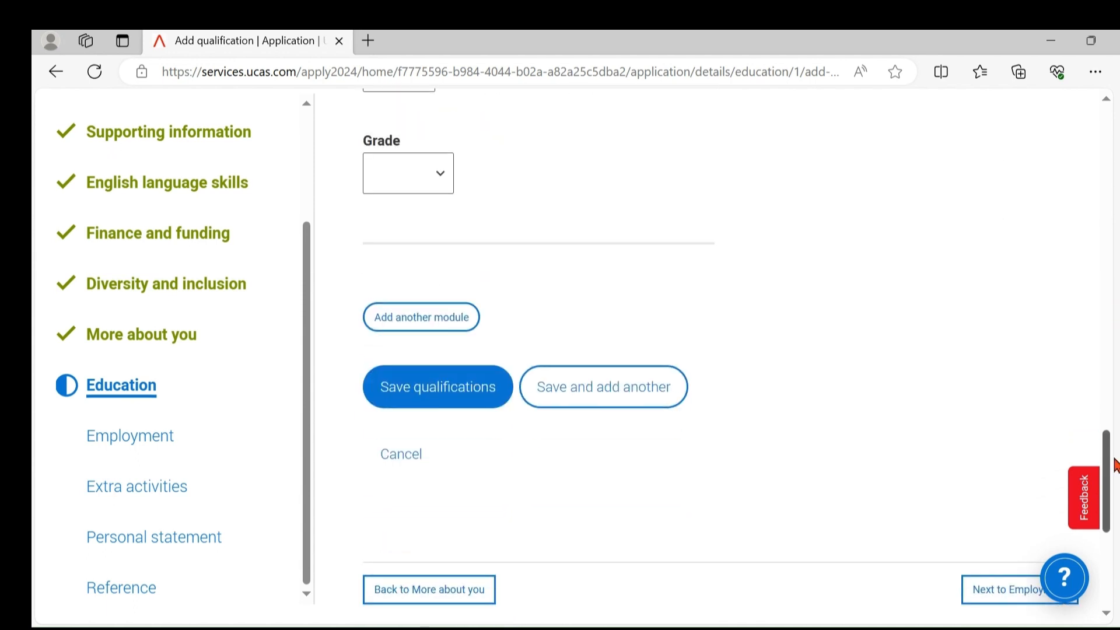
click(427, 396)
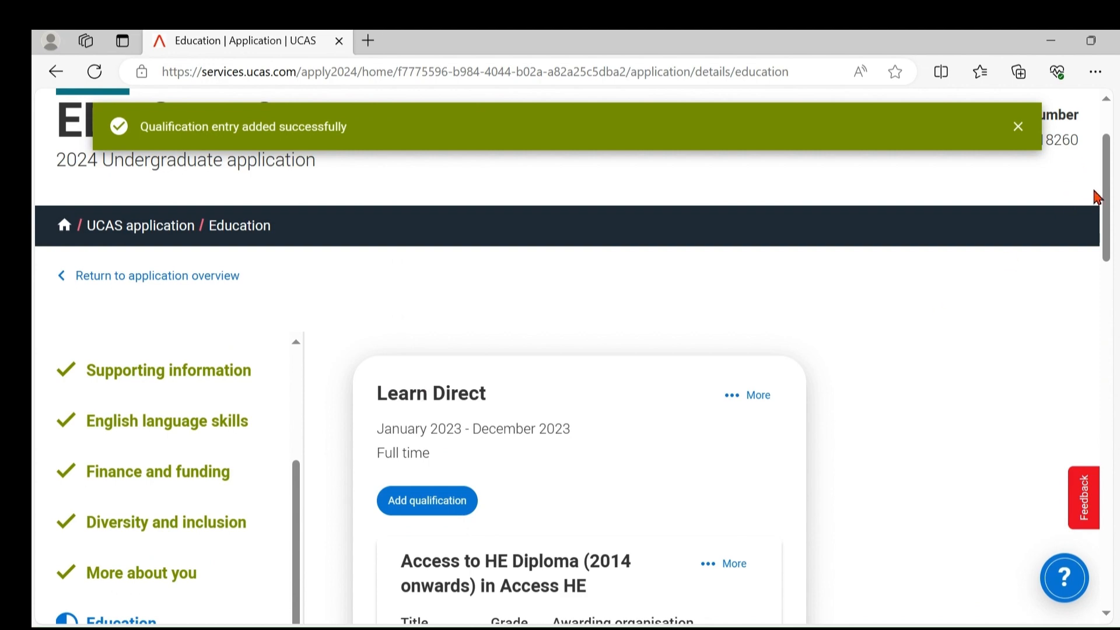
Set the highest expected qualification level to Below honours degree level qualifications and save the Education section as complete
drag(1106, 201, 1113, 272)
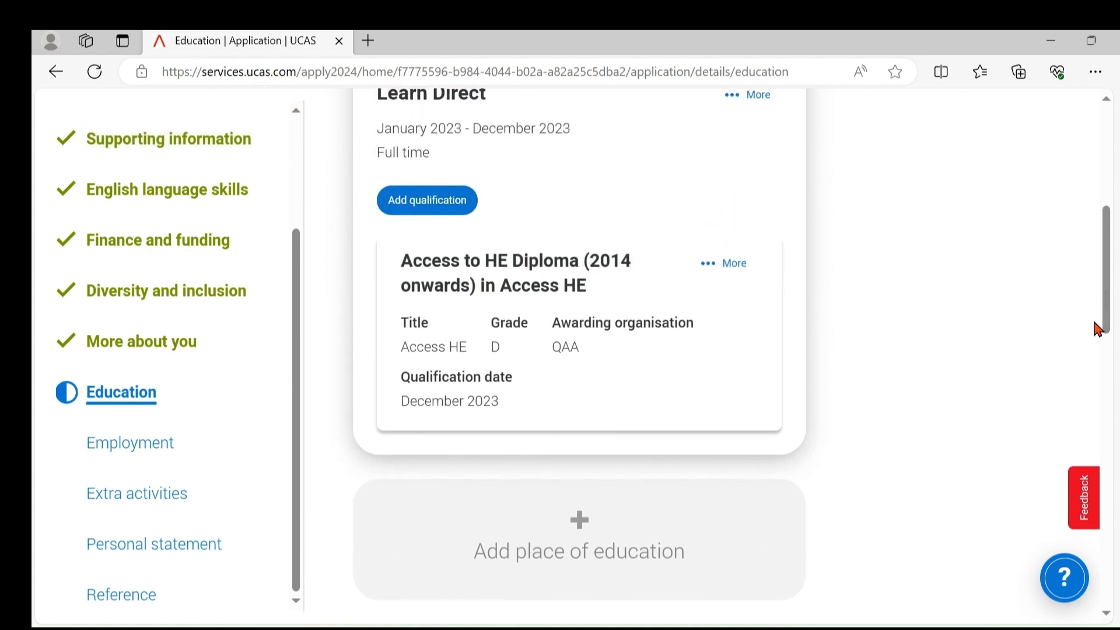
drag(1110, 289, 1110, 335)
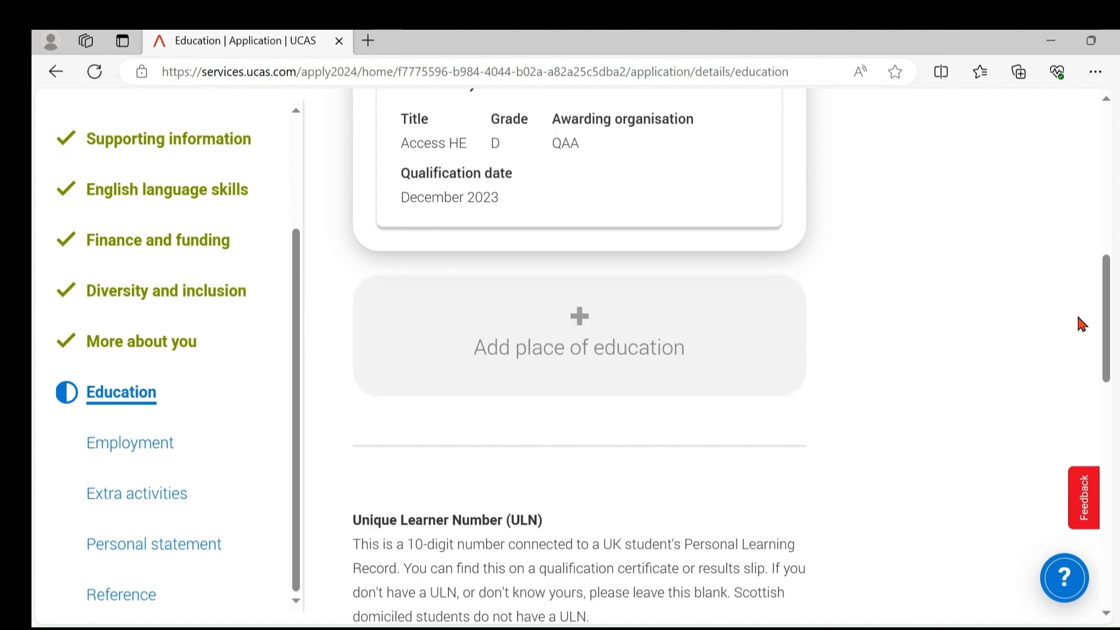
scroll(1108, 307, down, 5)
scroll(1107, 307, up, 8)
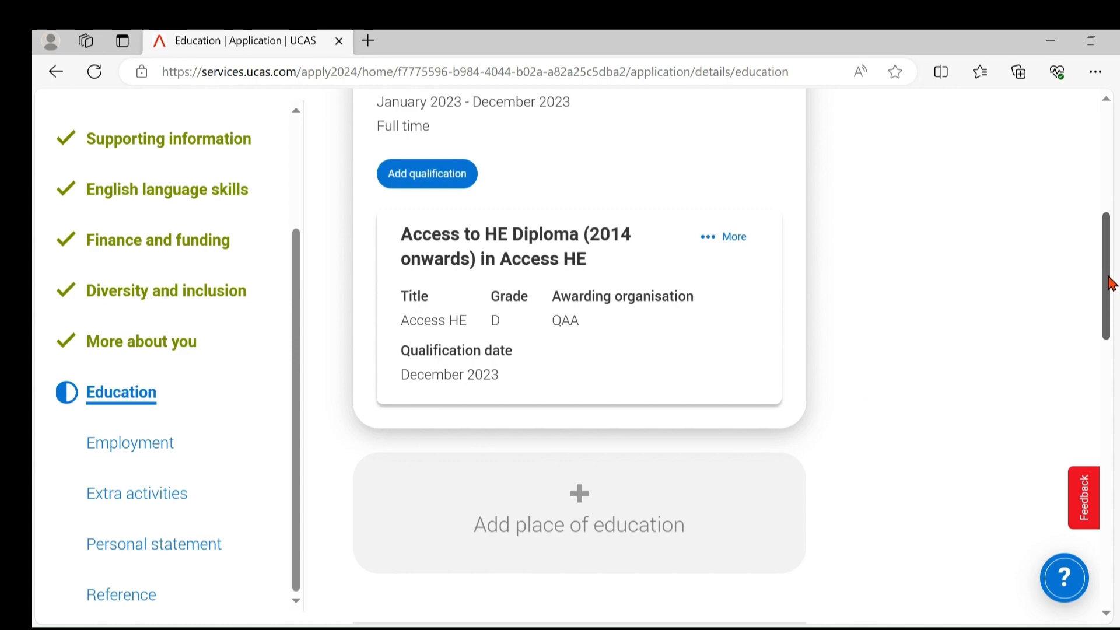
drag(1107, 274, 1119, 434)
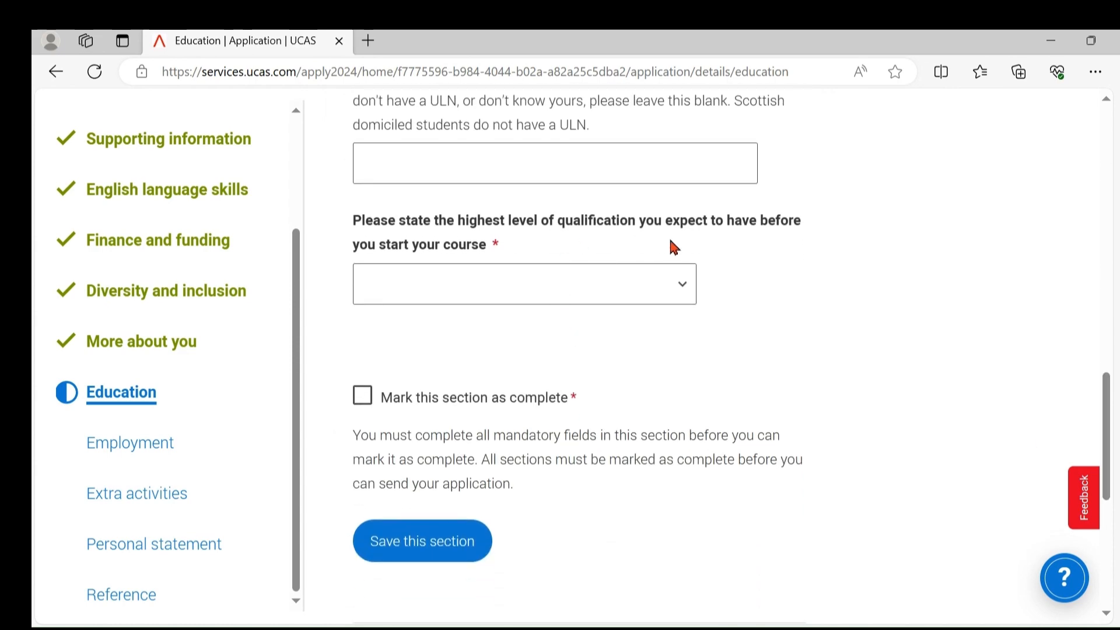
click(603, 286)
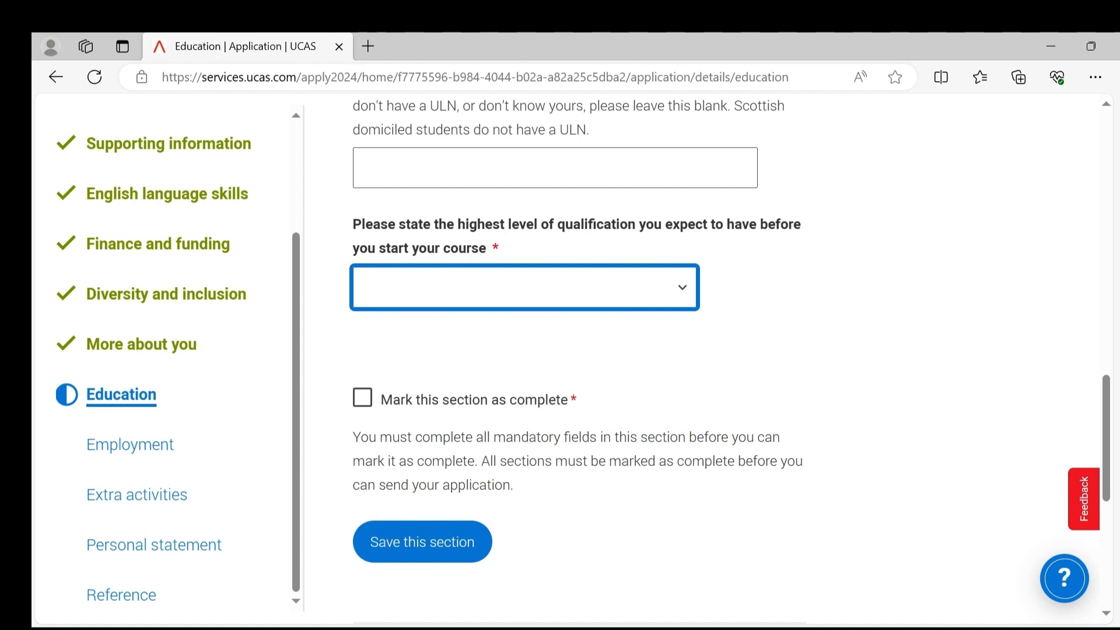
click(582, 347)
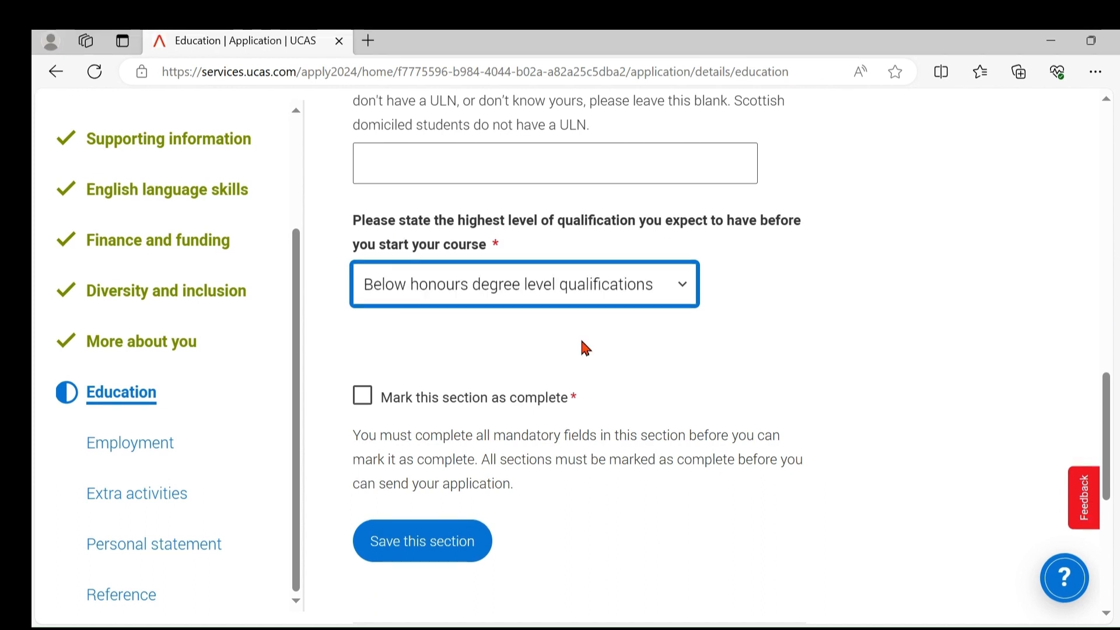
click(362, 396)
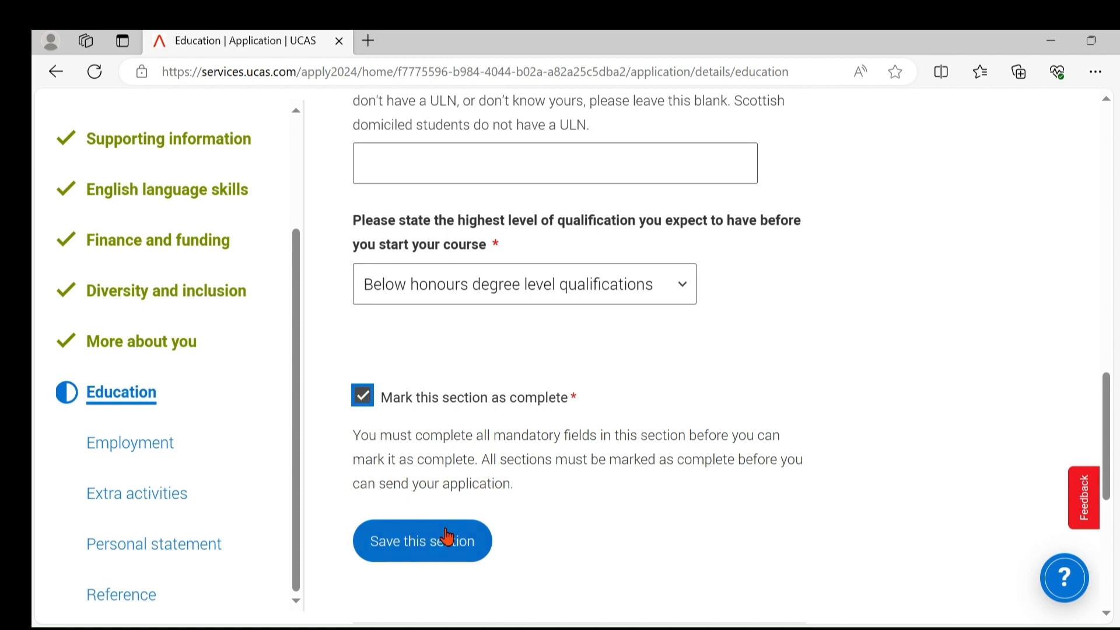
click(425, 551)
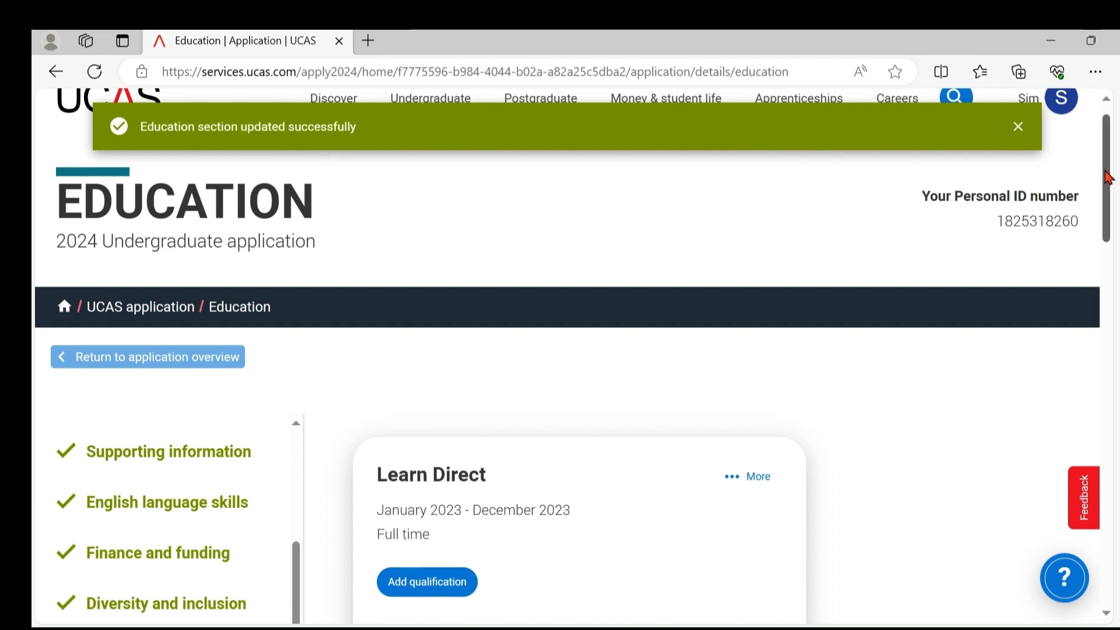
Open the Employment section of the application
drag(1106, 169, 1106, 285)
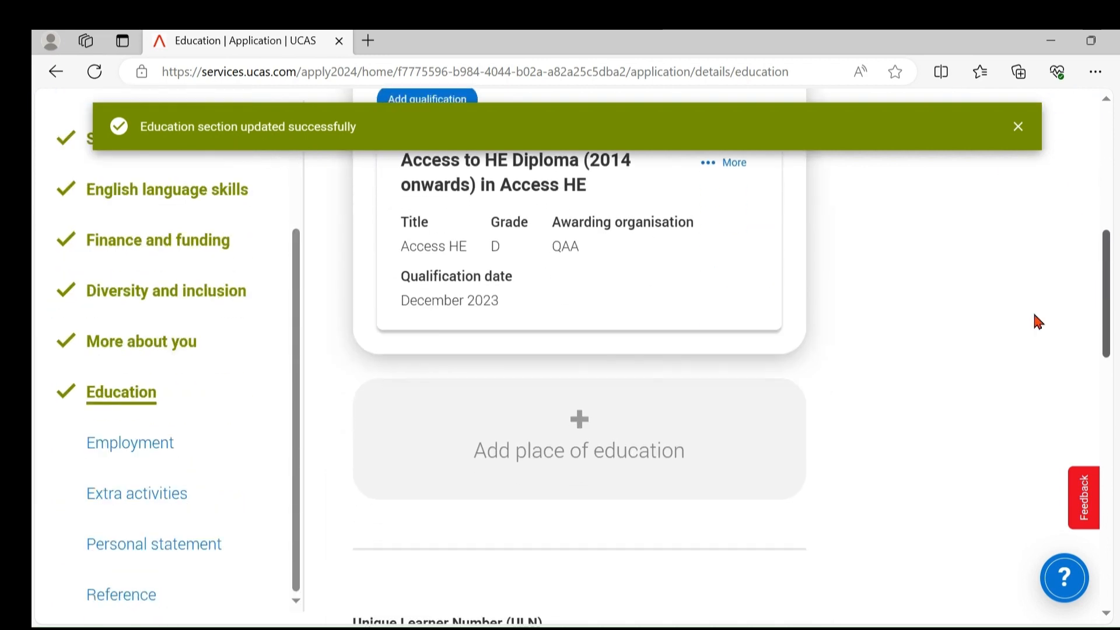
click(132, 455)
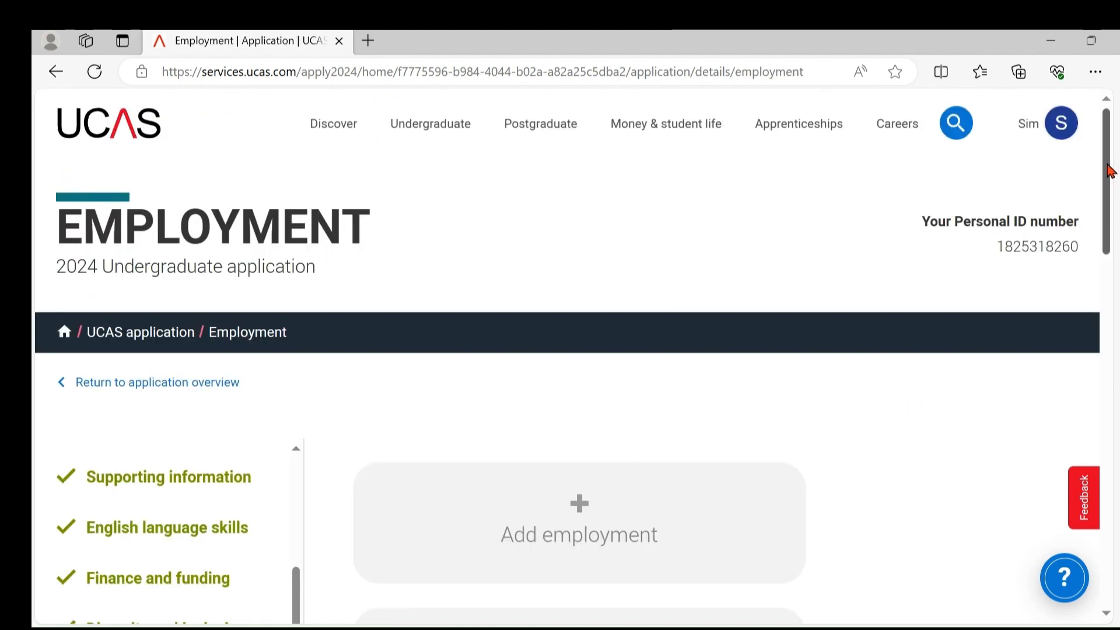
drag(1107, 175, 1107, 239)
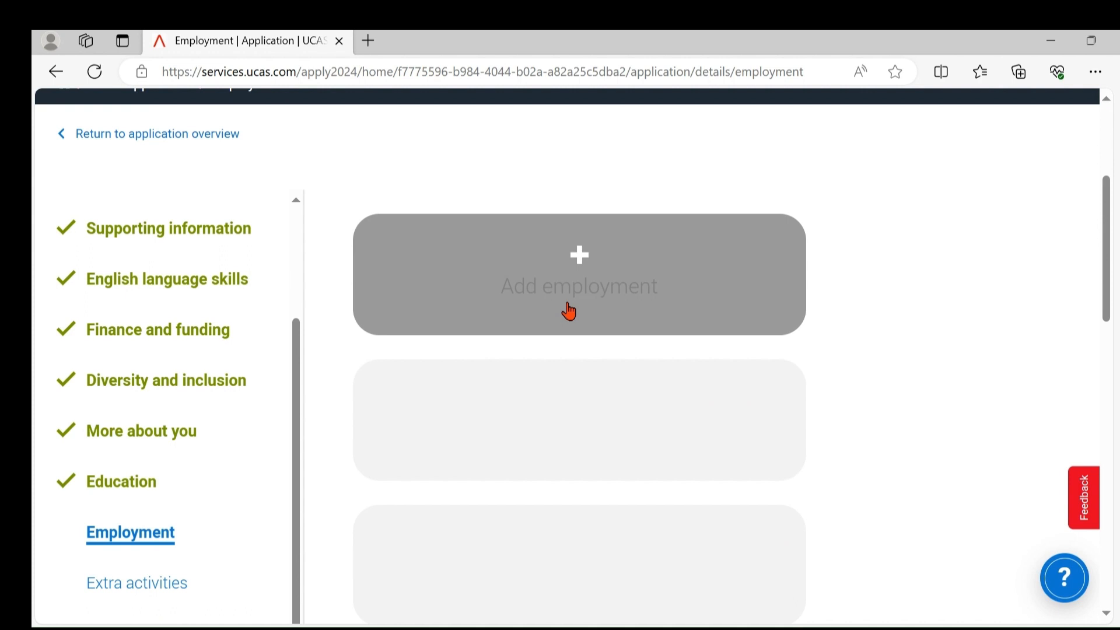
Examine the fields of the Add employment form, through to the full time or part time question, and cancel it
click(601, 270)
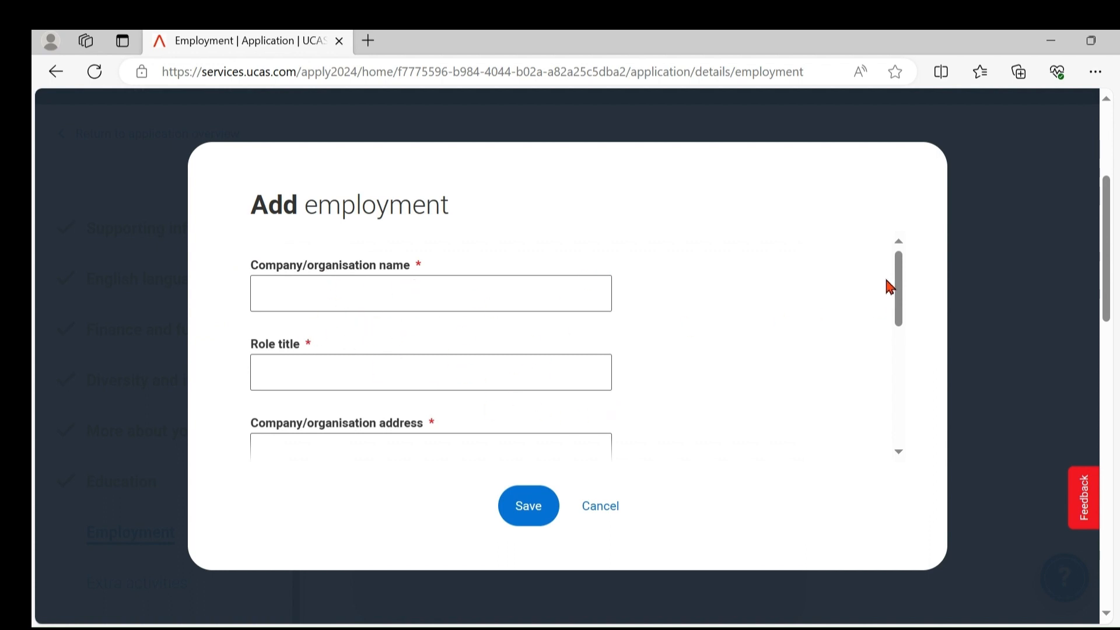
drag(900, 292, 899, 315)
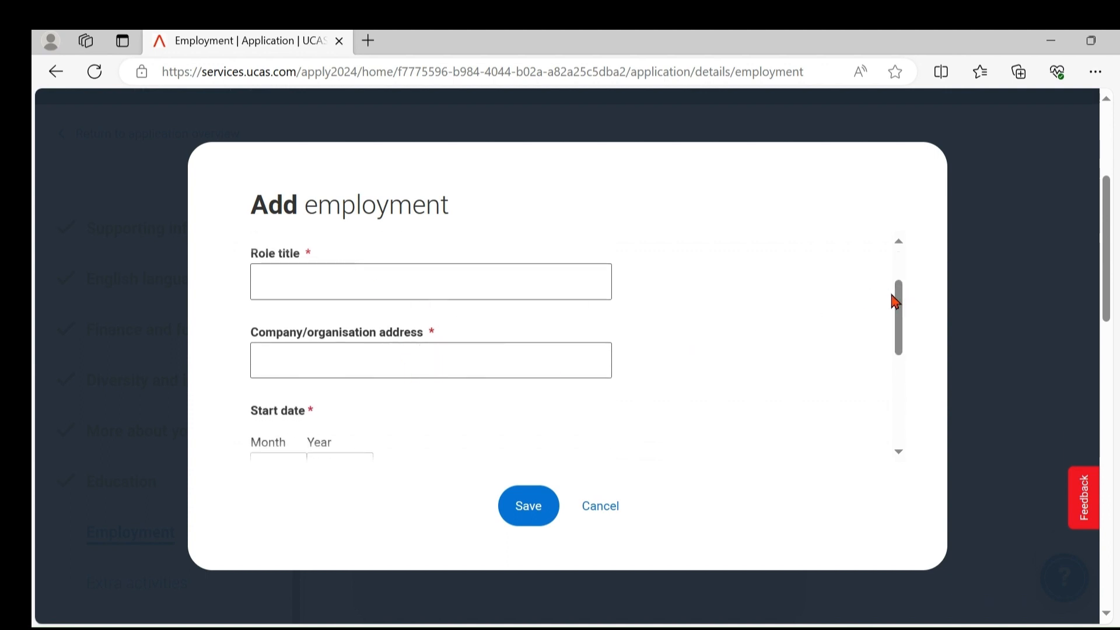
drag(899, 302, 902, 398)
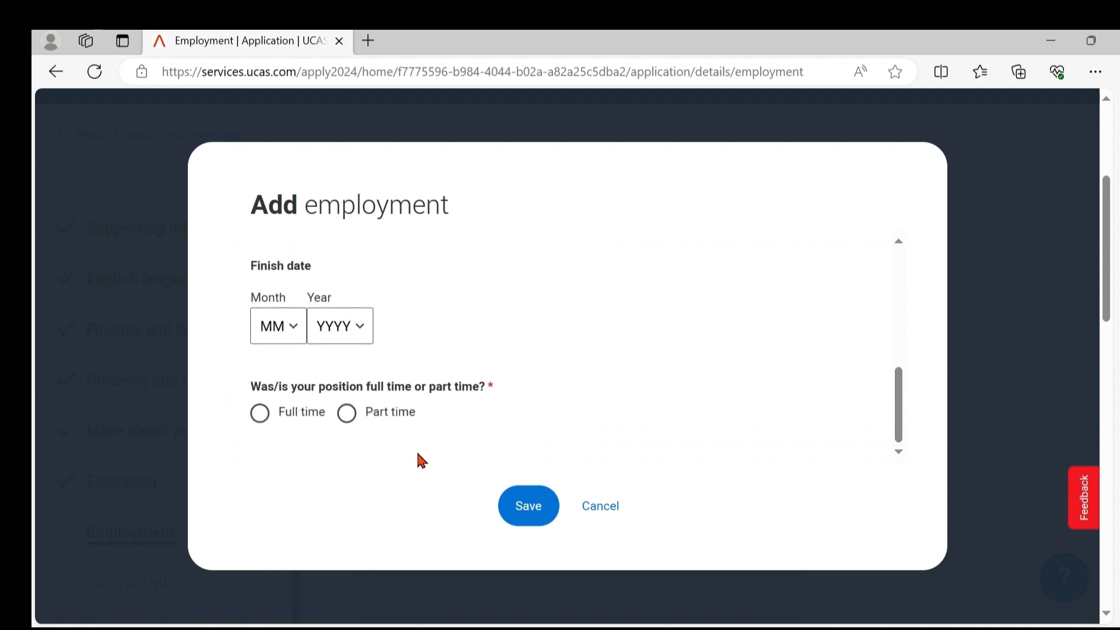
drag(894, 421, 873, 435)
click(609, 517)
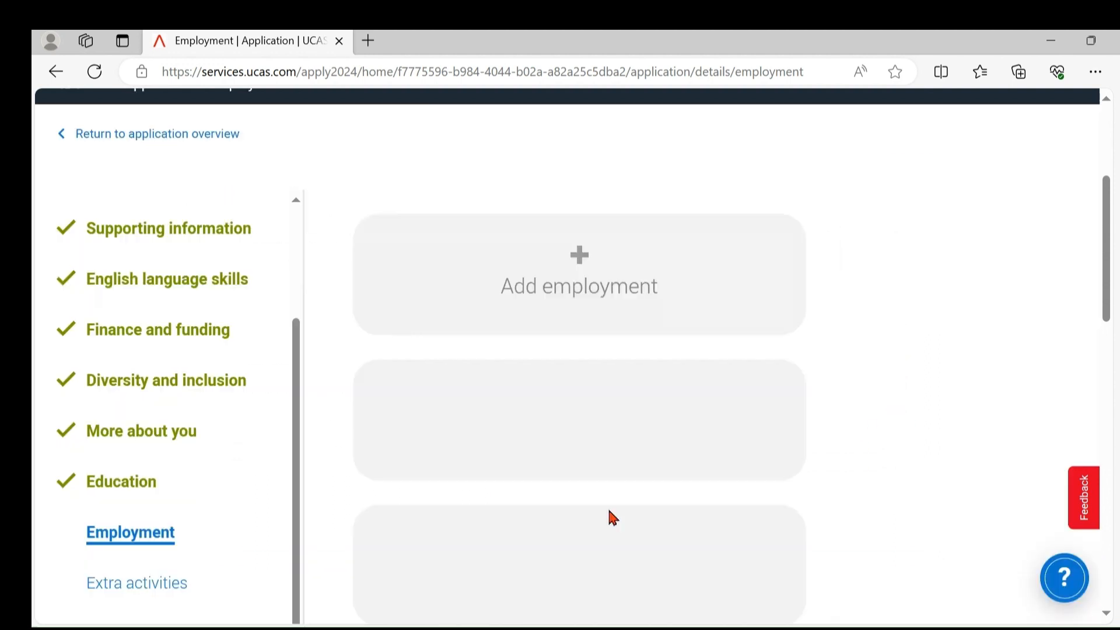
Mark the Employment section as complete without adding a job and save it
mouse_move(1108, 198)
mouse_down()
mouse_move(1108, 370)
mouse_move(1100, 161)
mouse_move(1102, 211)
mouse_up()
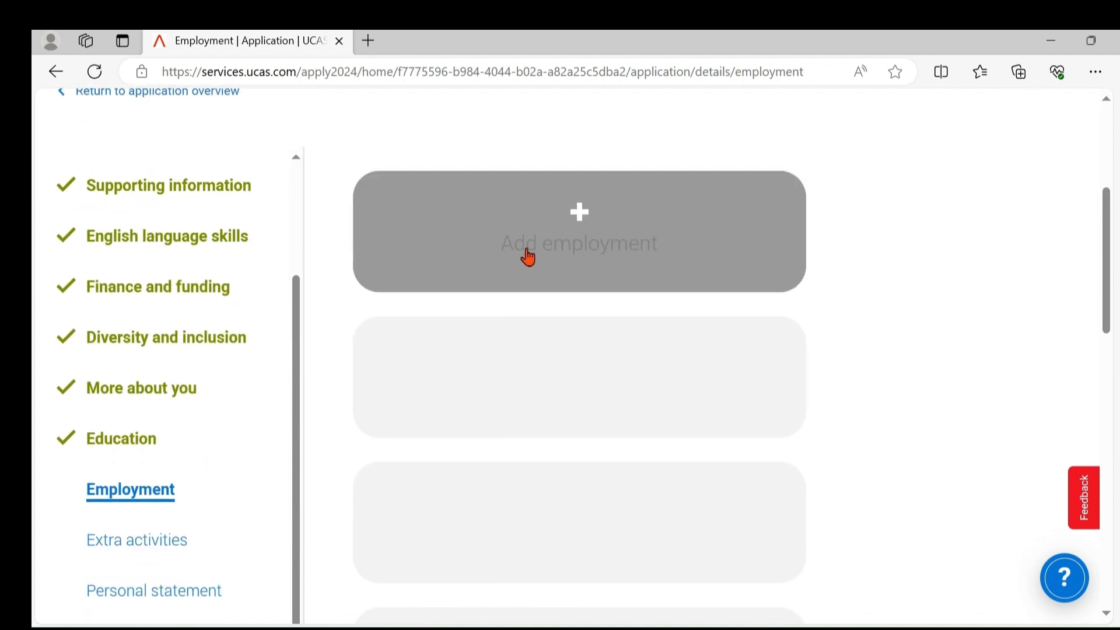
drag(1110, 229, 1108, 347)
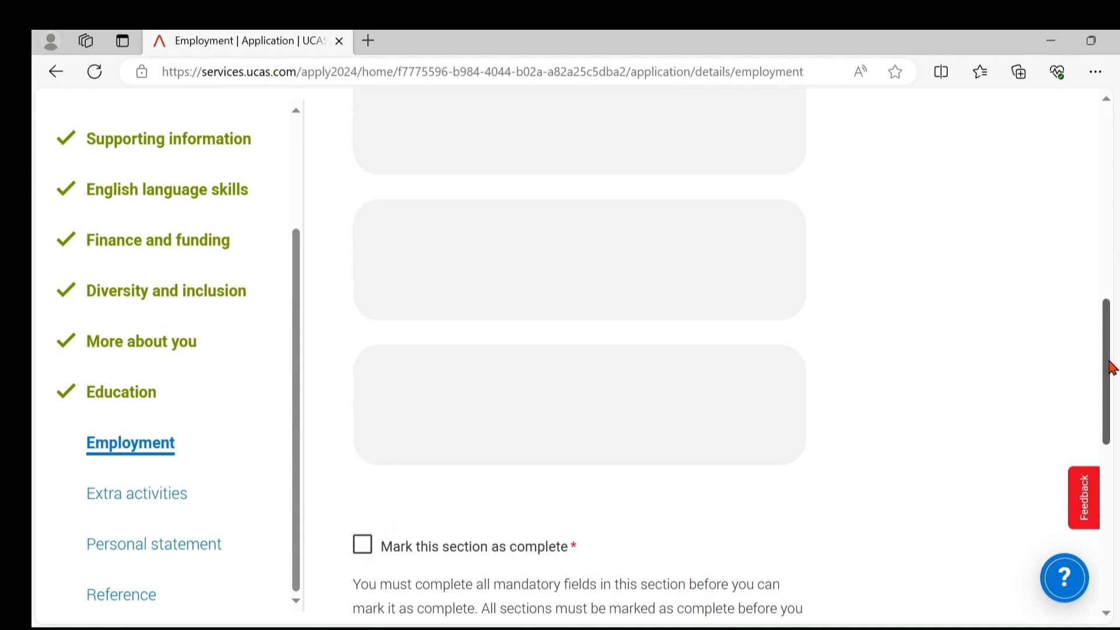
drag(1108, 365, 1070, 408)
click(368, 403)
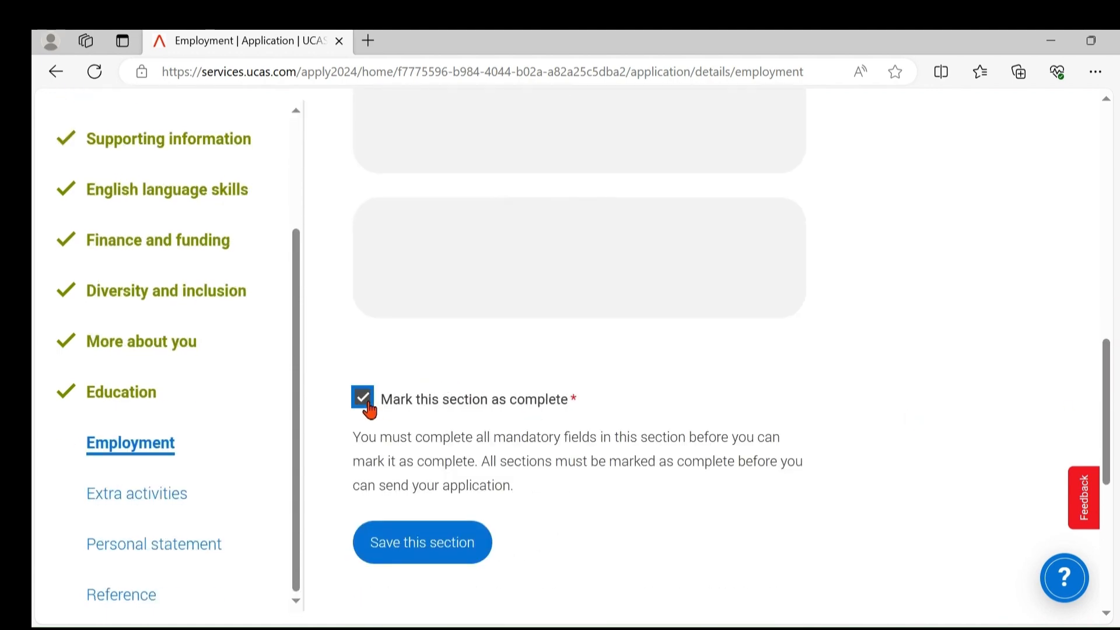
click(433, 539)
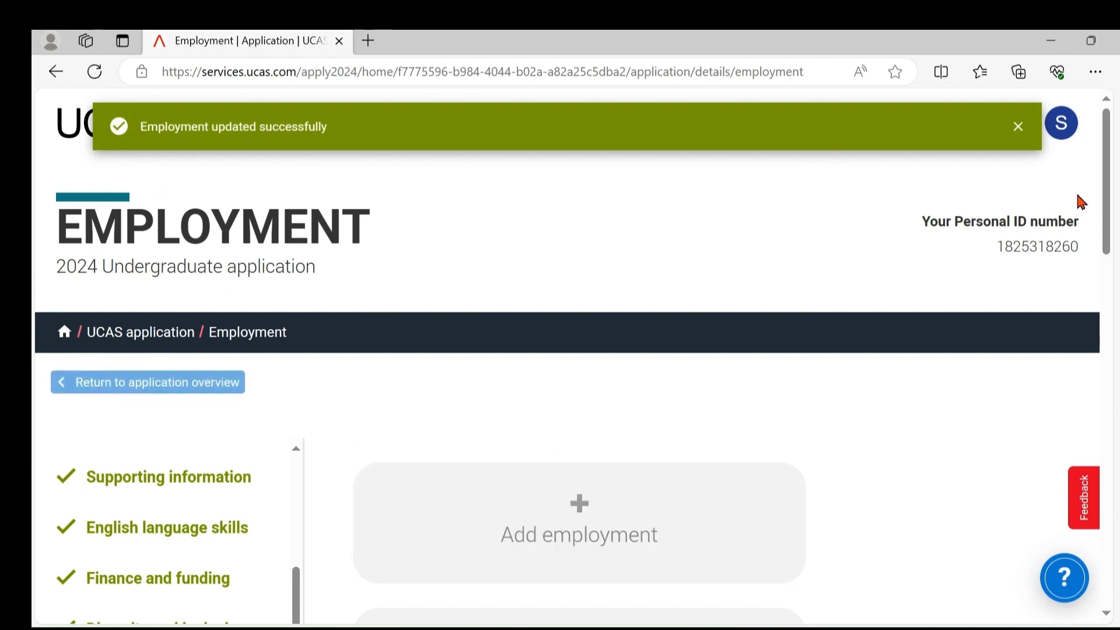
Open the Extra activities section and read its guidance on activities that prepare for higher education
drag(1108, 200, 1088, 388)
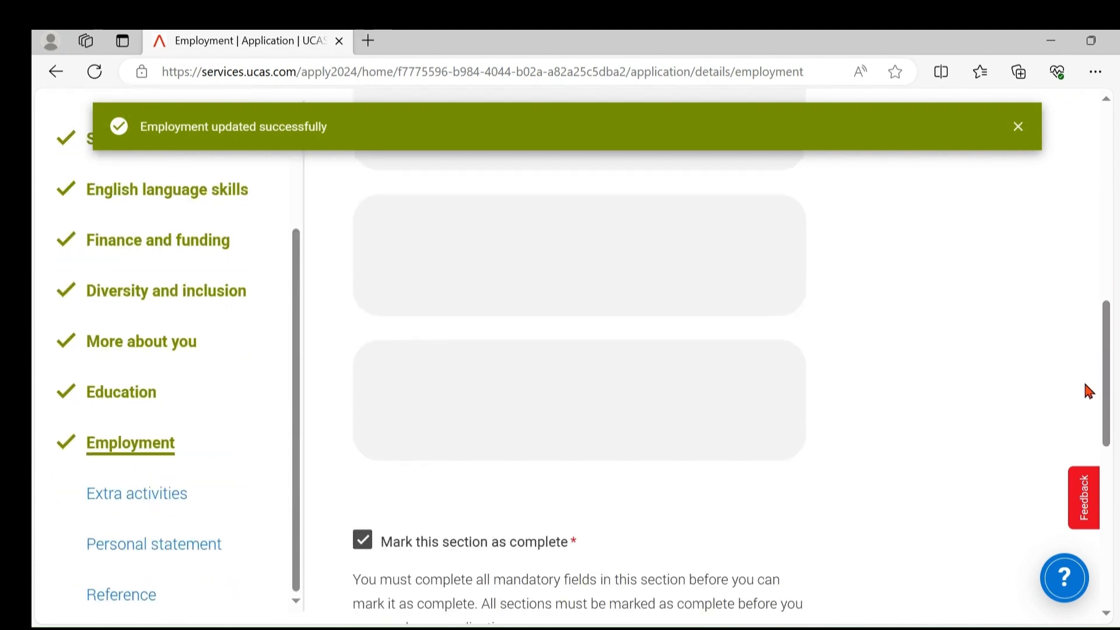
click(131, 501)
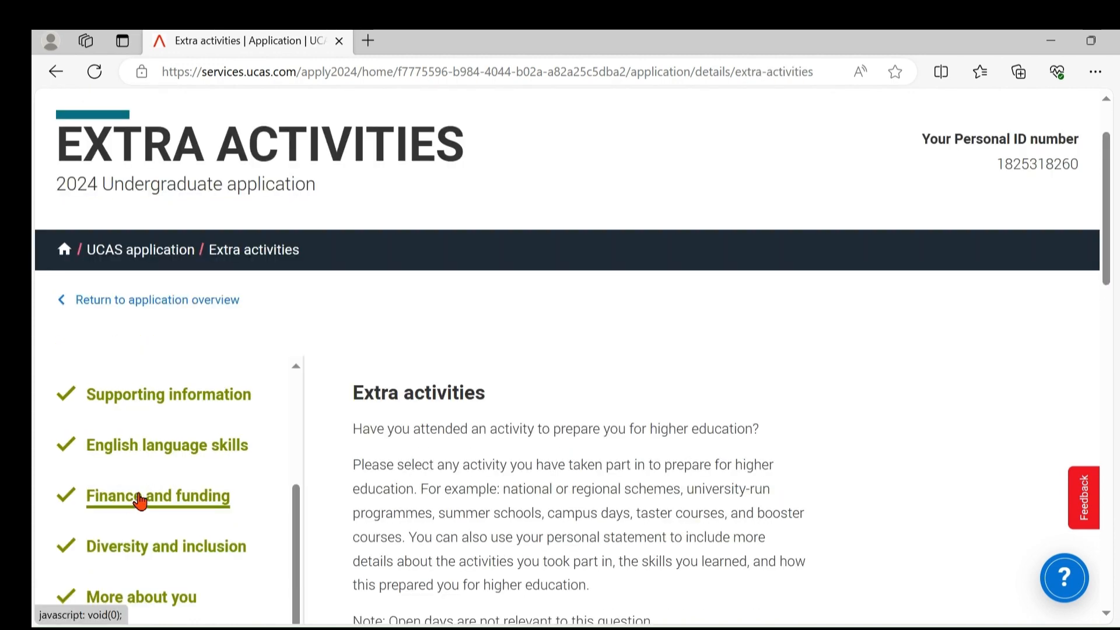
drag(1110, 220, 1115, 341)
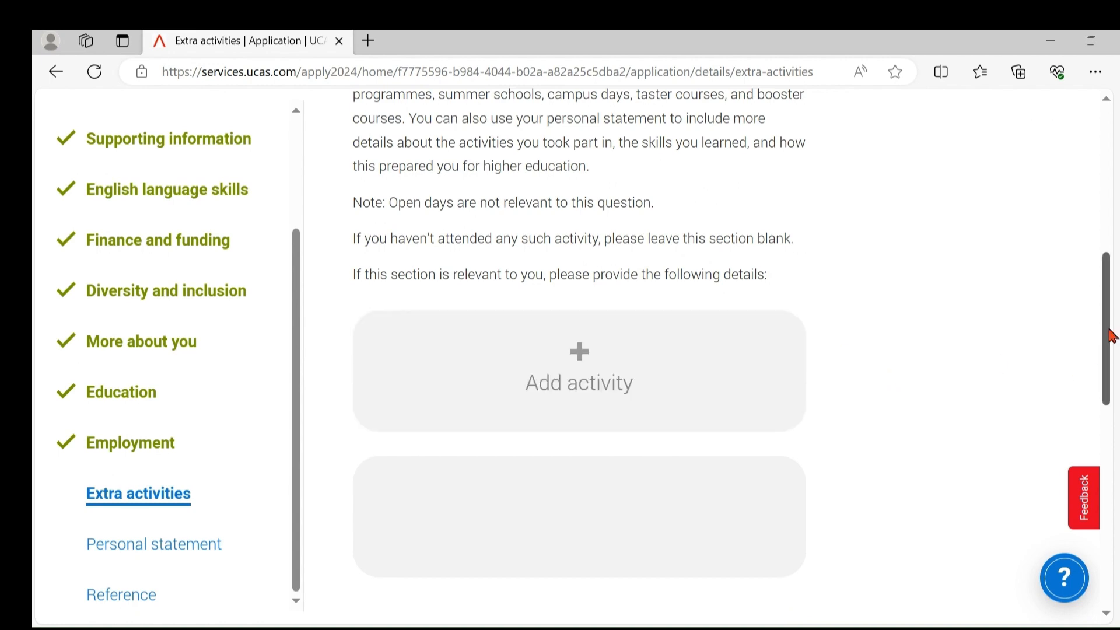
mouse_move(1111, 336)
mouse_down()
mouse_move(1112, 432)
mouse_move(1090, 345)
mouse_up()
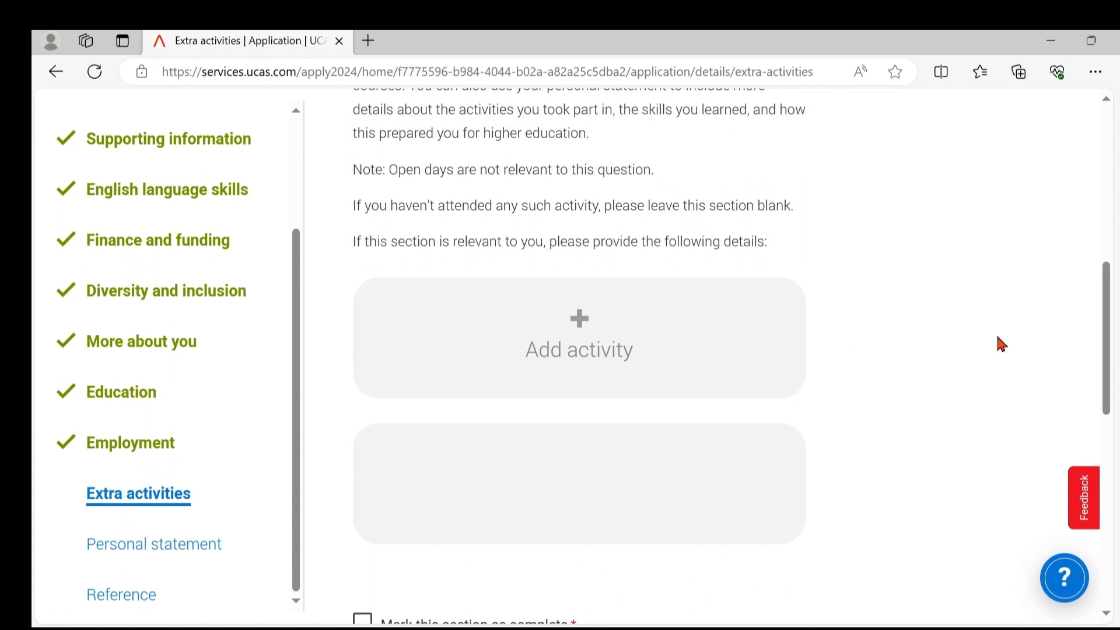
Examine the Add activity form from type to end date, trying Other as the type of activity, and cancel it
click(579, 331)
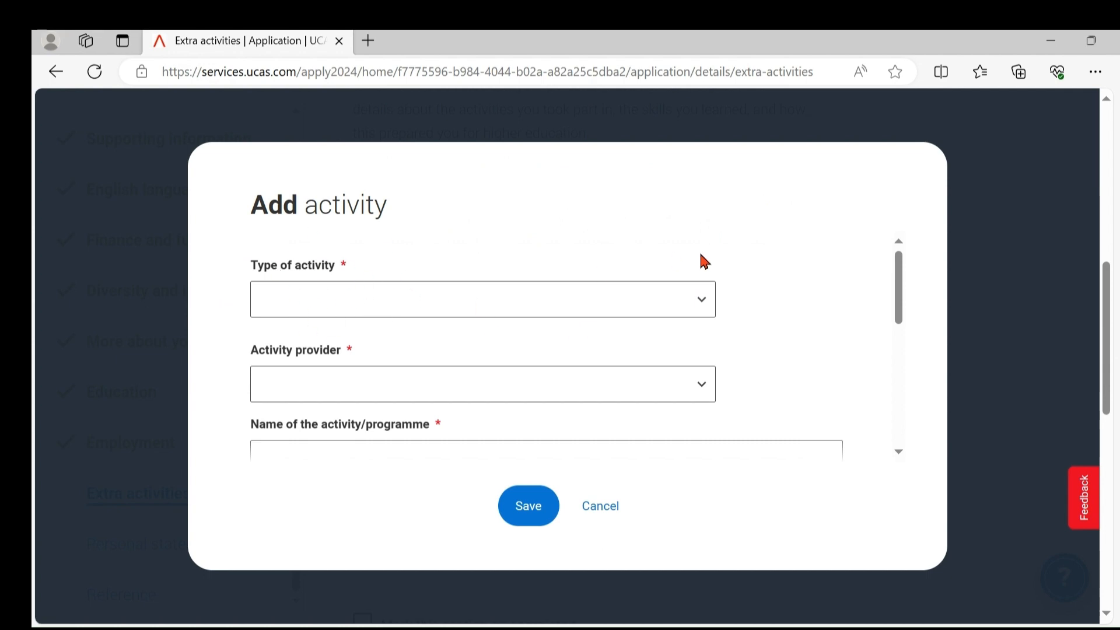
click(701, 305)
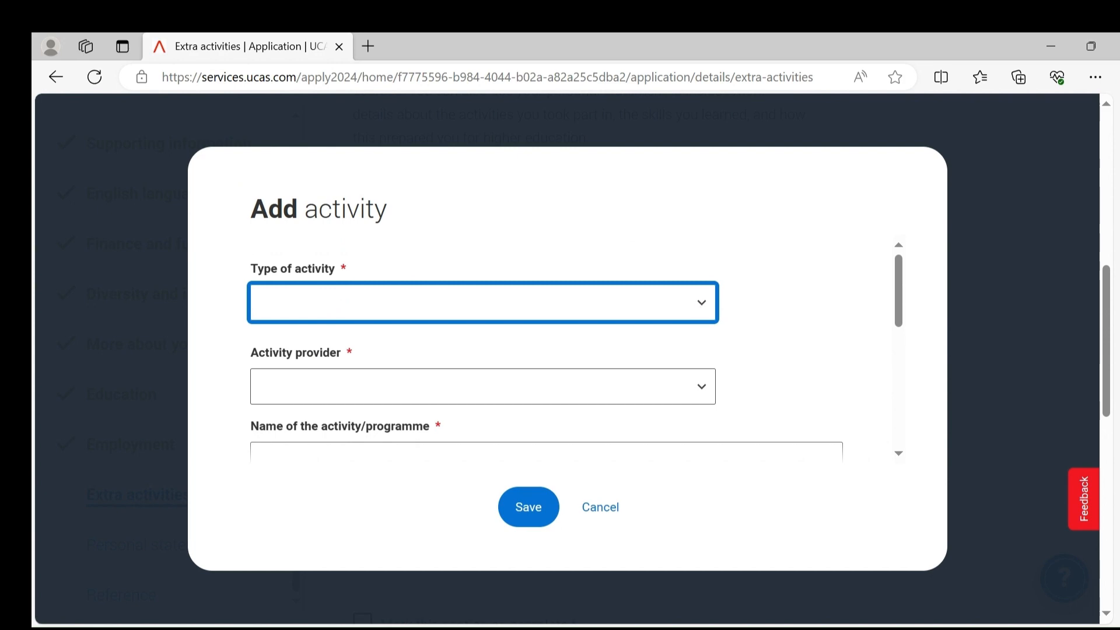
click(360, 504)
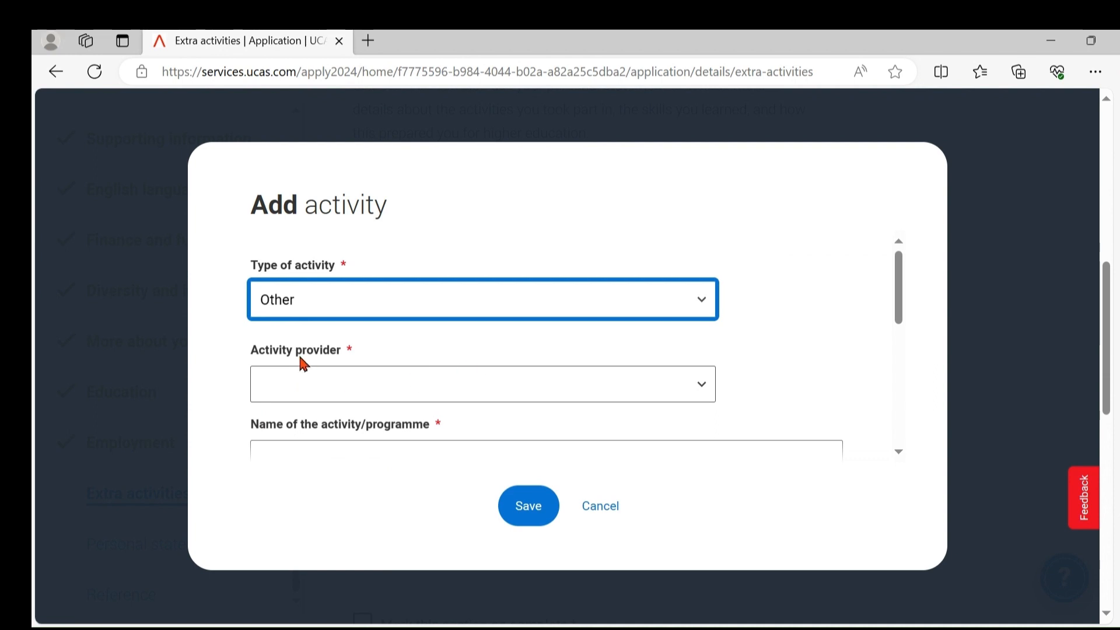
click(695, 391)
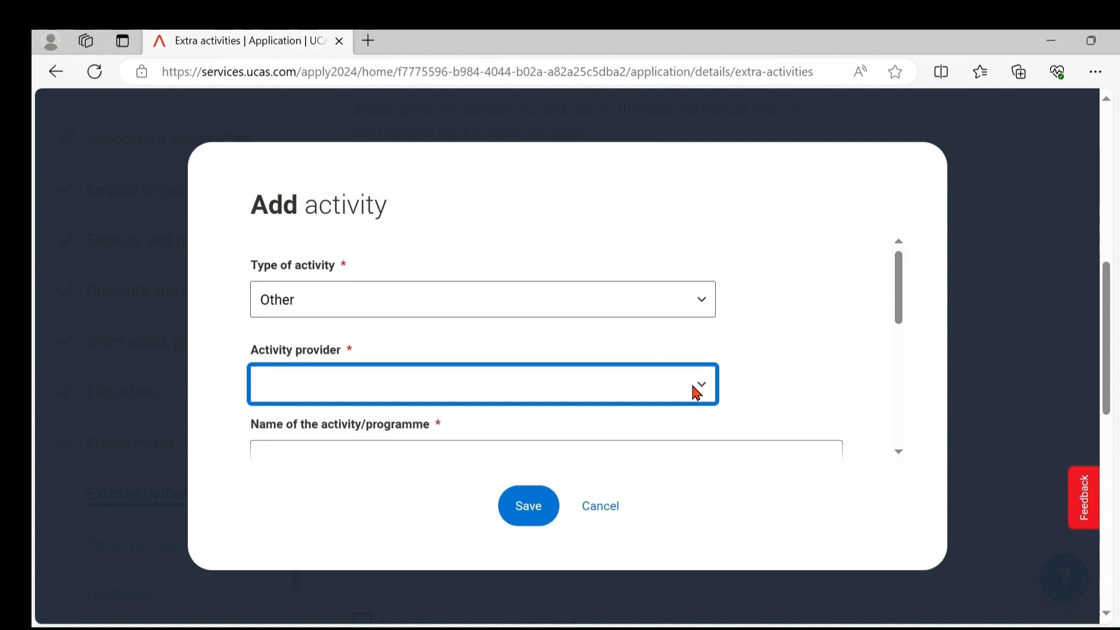
drag(904, 295, 903, 335)
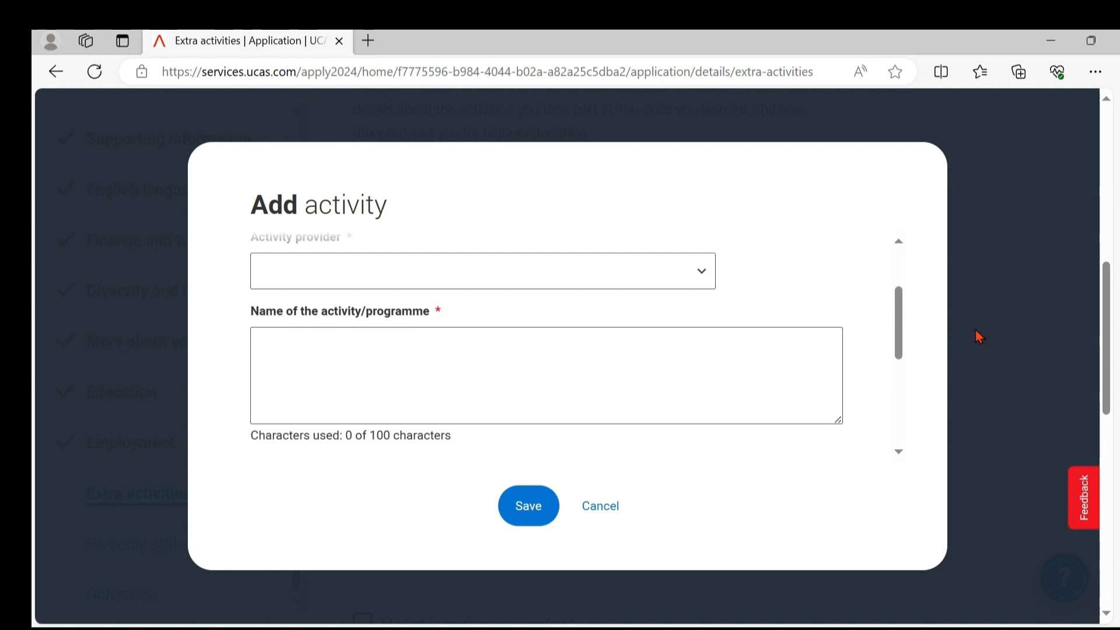
drag(899, 305, 888, 363)
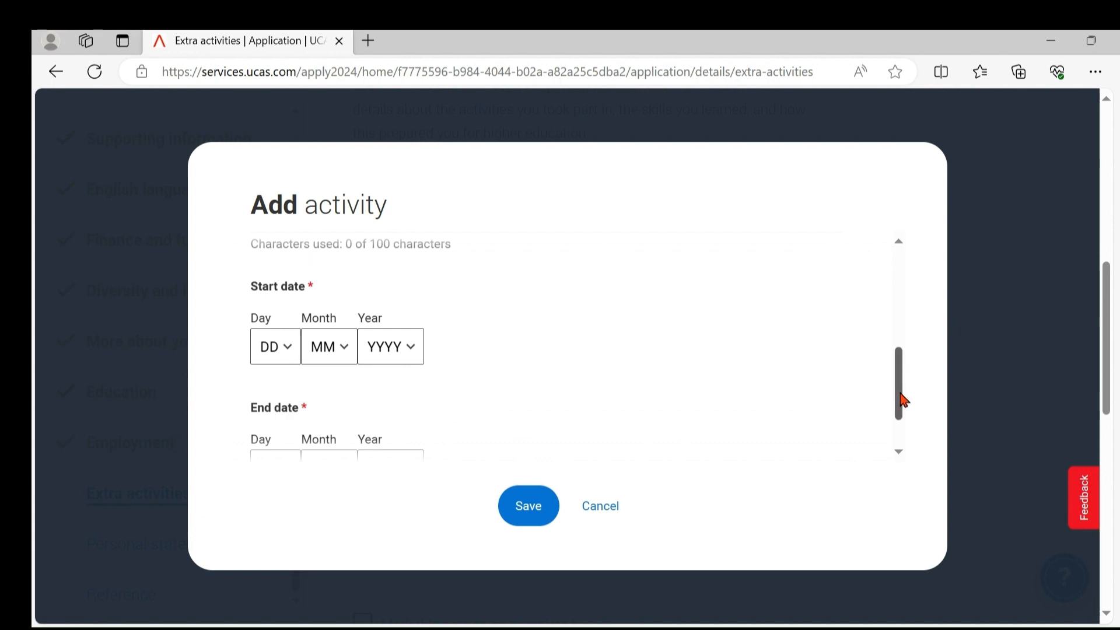
drag(904, 400, 904, 443)
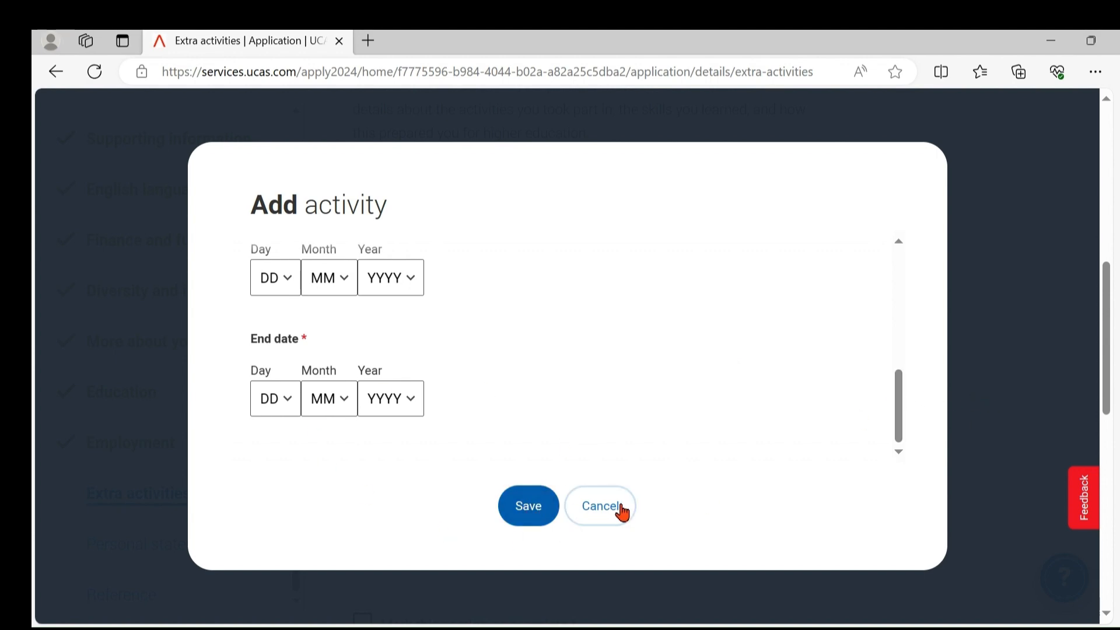
click(596, 506)
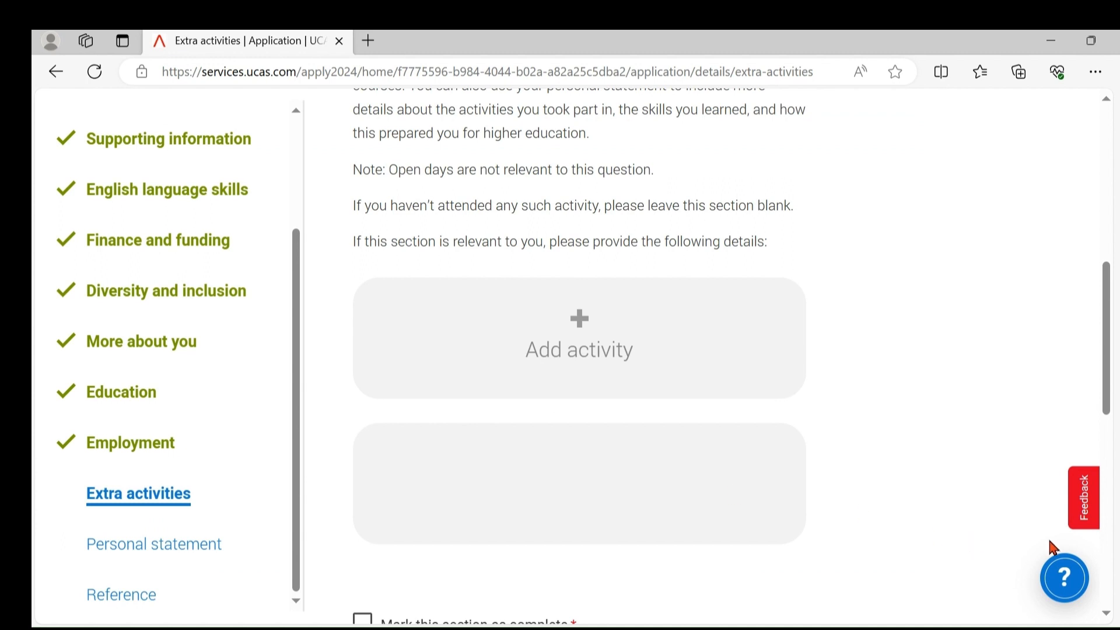
Mark the Extra activities section as complete without adding an activity and save it
mouse_move(1107, 363)
mouse_down()
mouse_move(1111, 404)
mouse_move(1107, 380)
mouse_up()
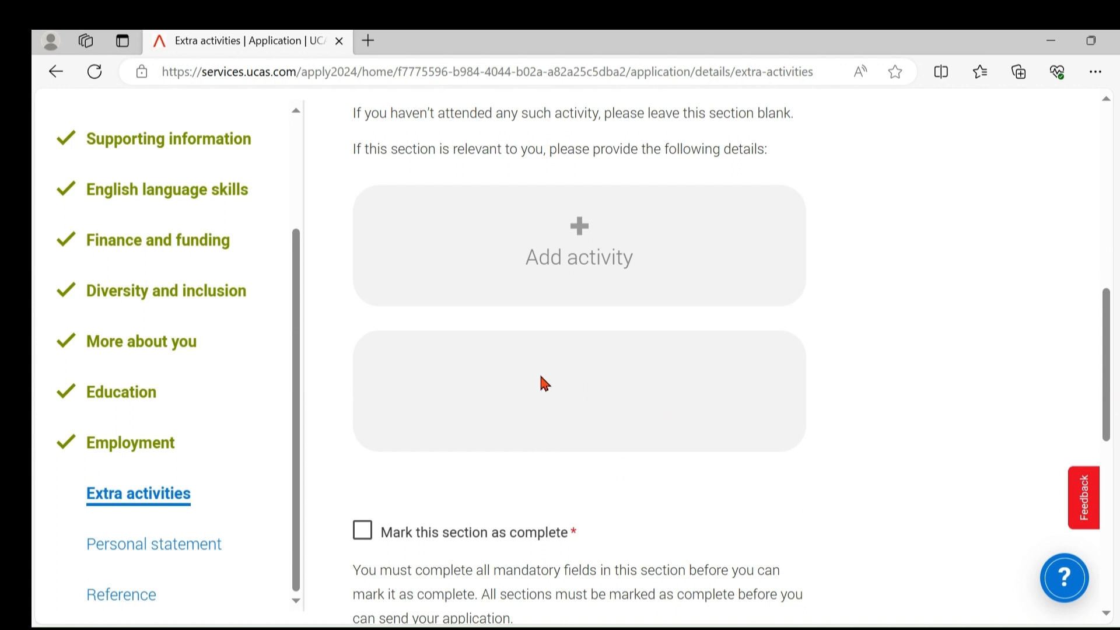
click(364, 531)
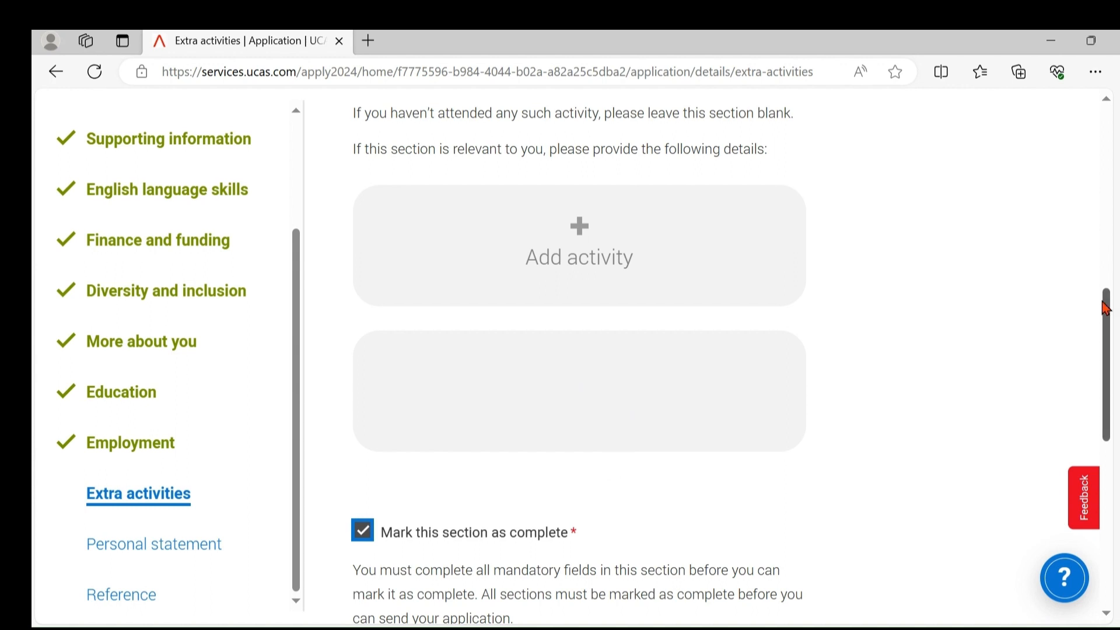
click(946, 375)
drag(1110, 350, 1111, 392)
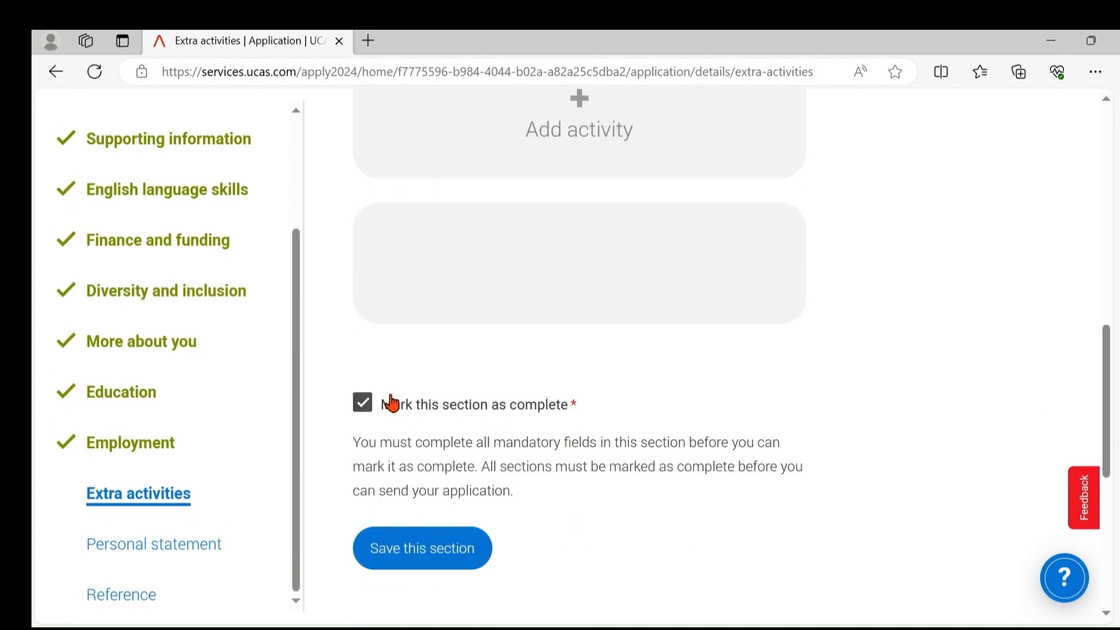
click(430, 558)
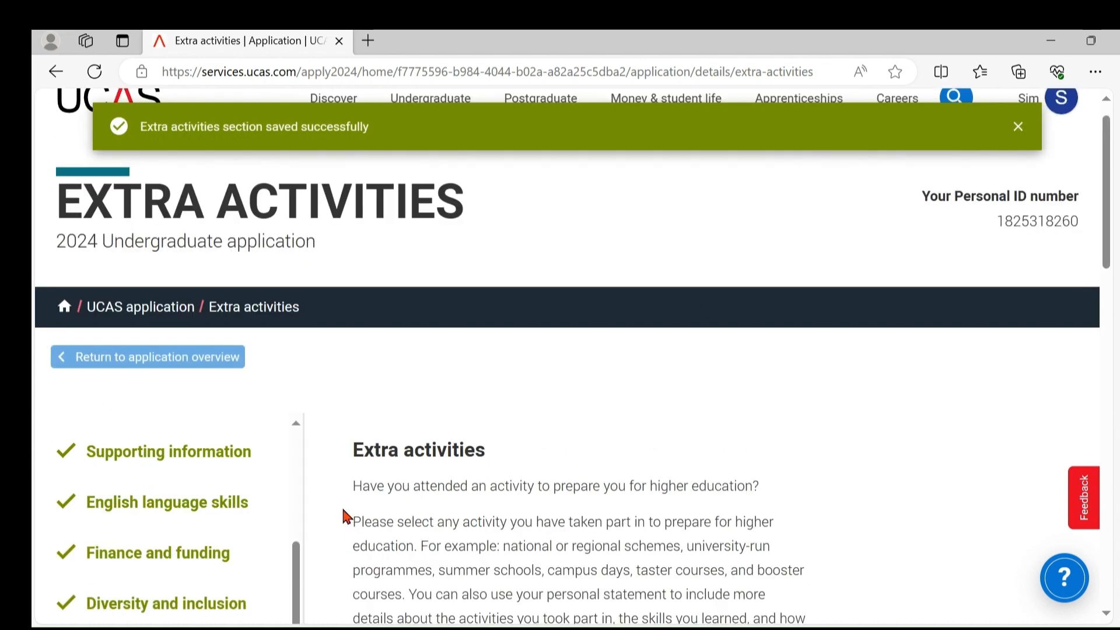
Open the Personal statement section of the application
drag(1106, 169, 1095, 342)
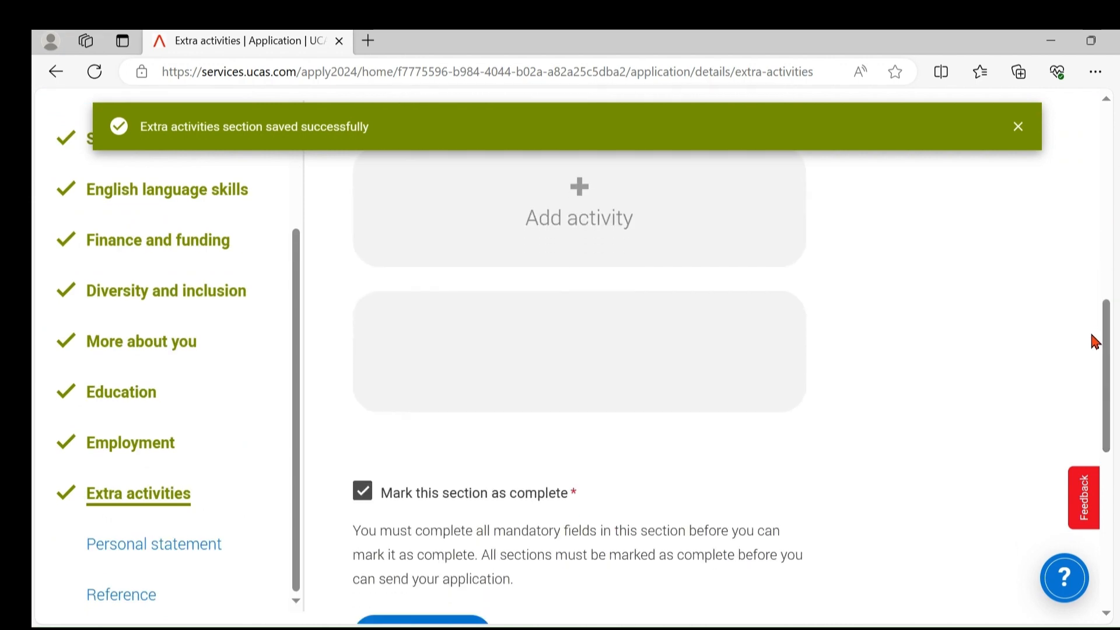
click(188, 553)
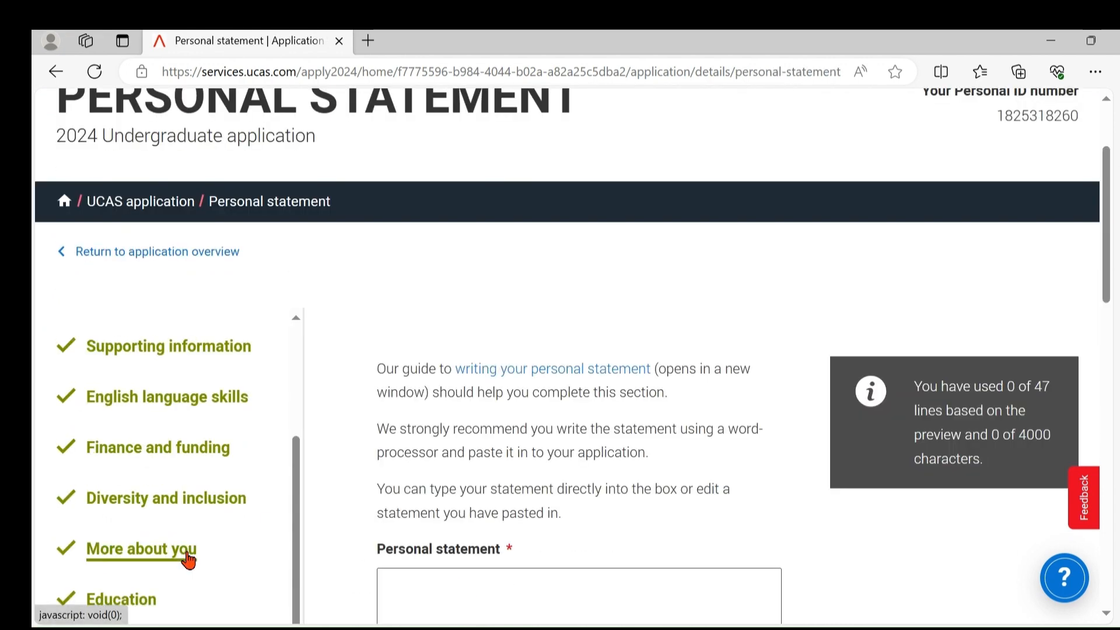
drag(1104, 245, 1095, 297)
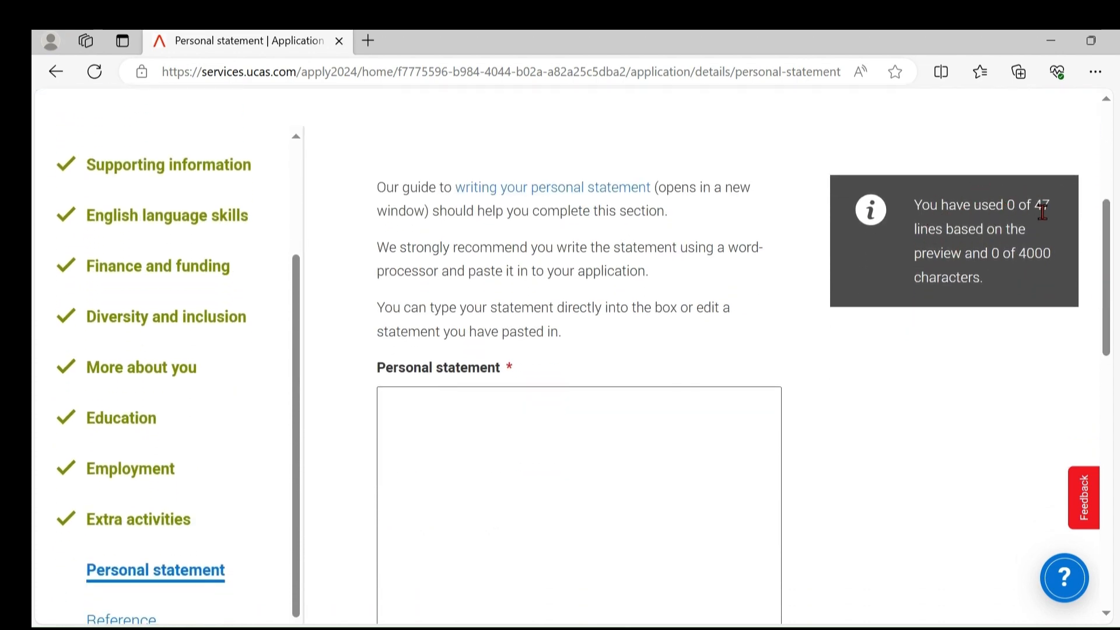
Paste the prepared text into the personal statement box and save it with a preview
click(448, 430)
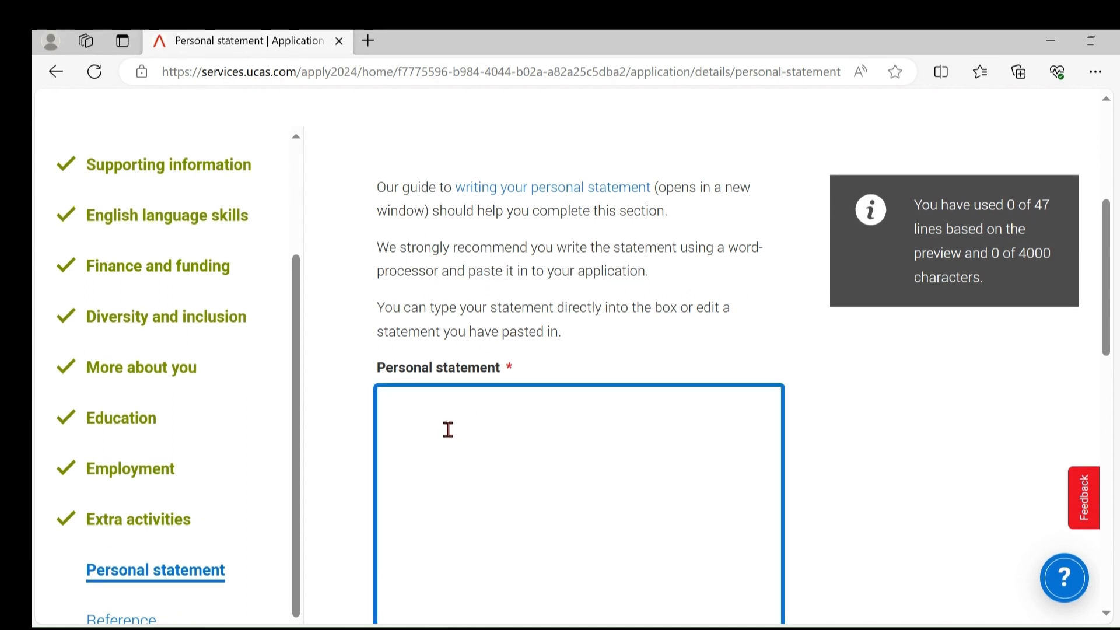
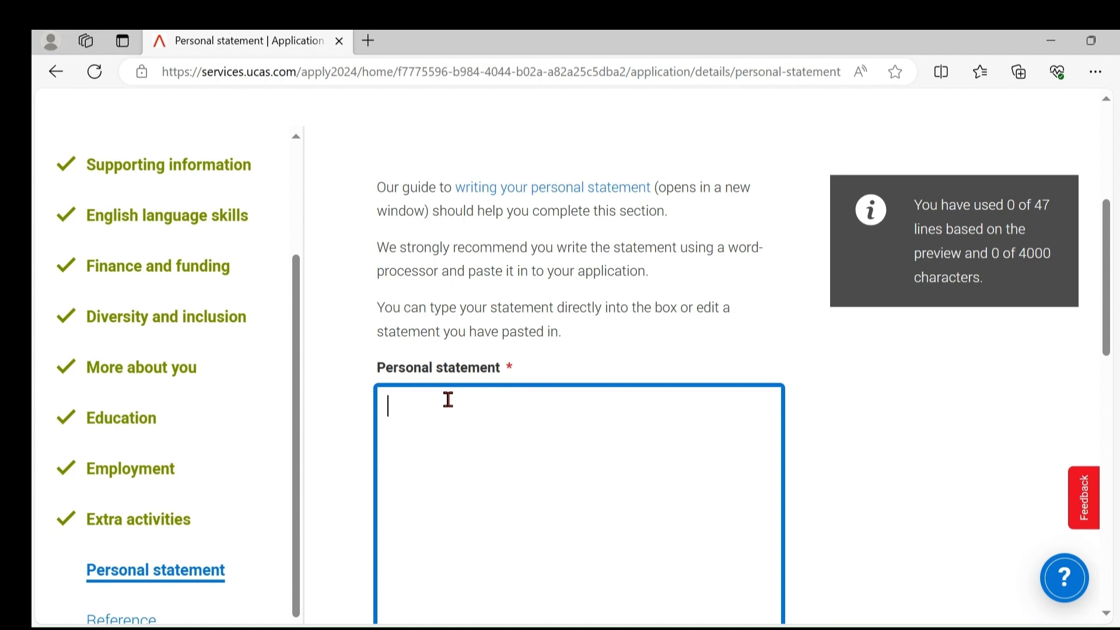
key(ctrl+v)
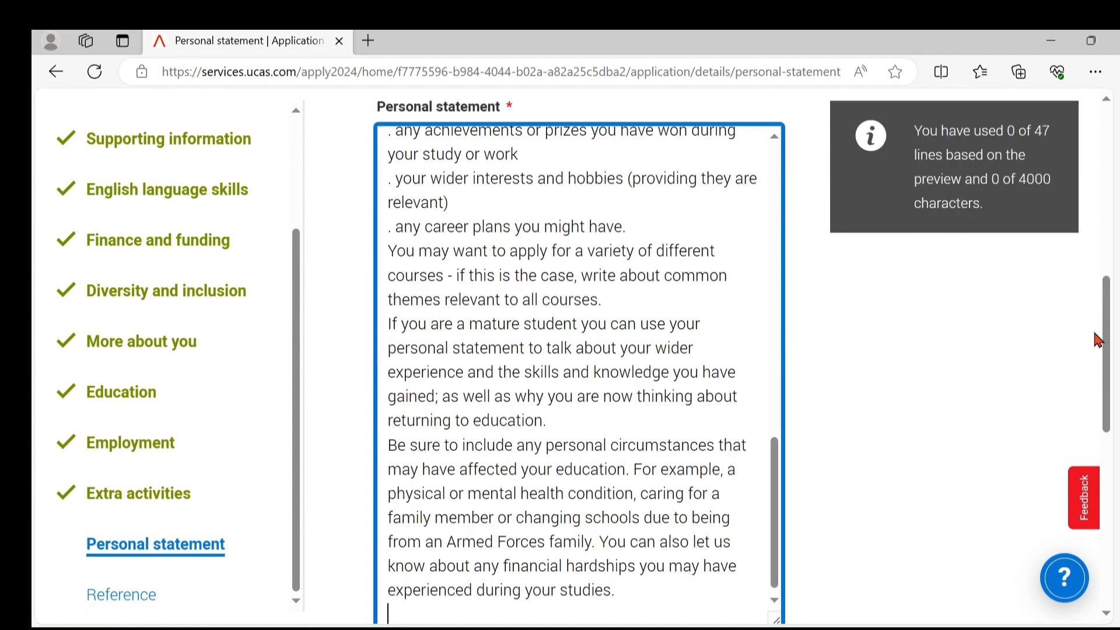
drag(1107, 335, 1086, 405)
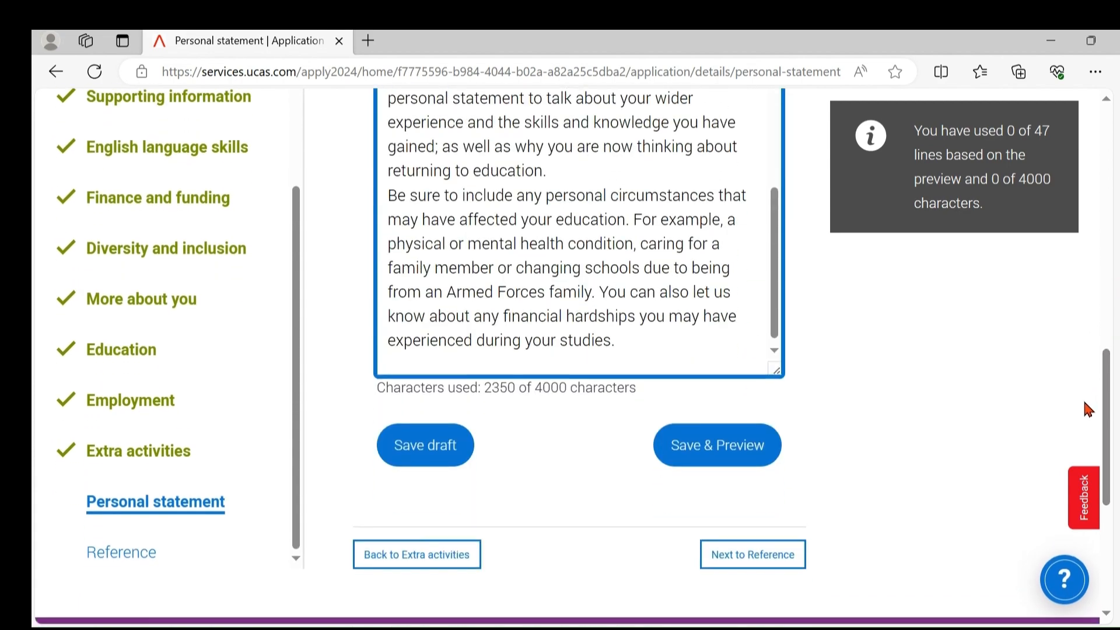
click(716, 444)
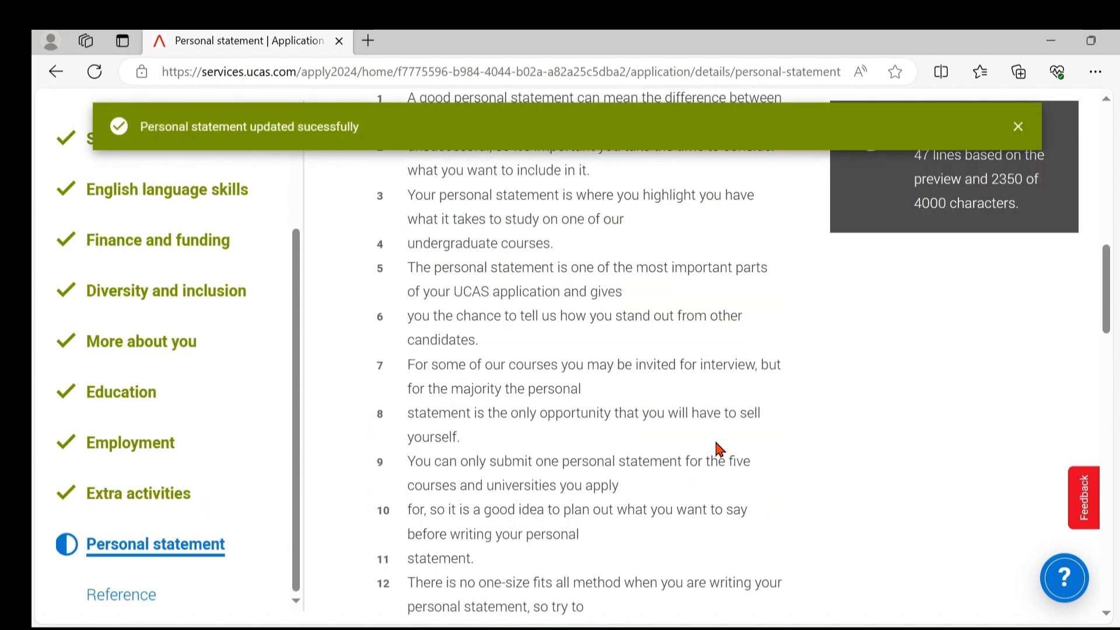
Review the personal statement preview through to its last line, mark the section as complete and save it
drag(1109, 287, 1112, 201)
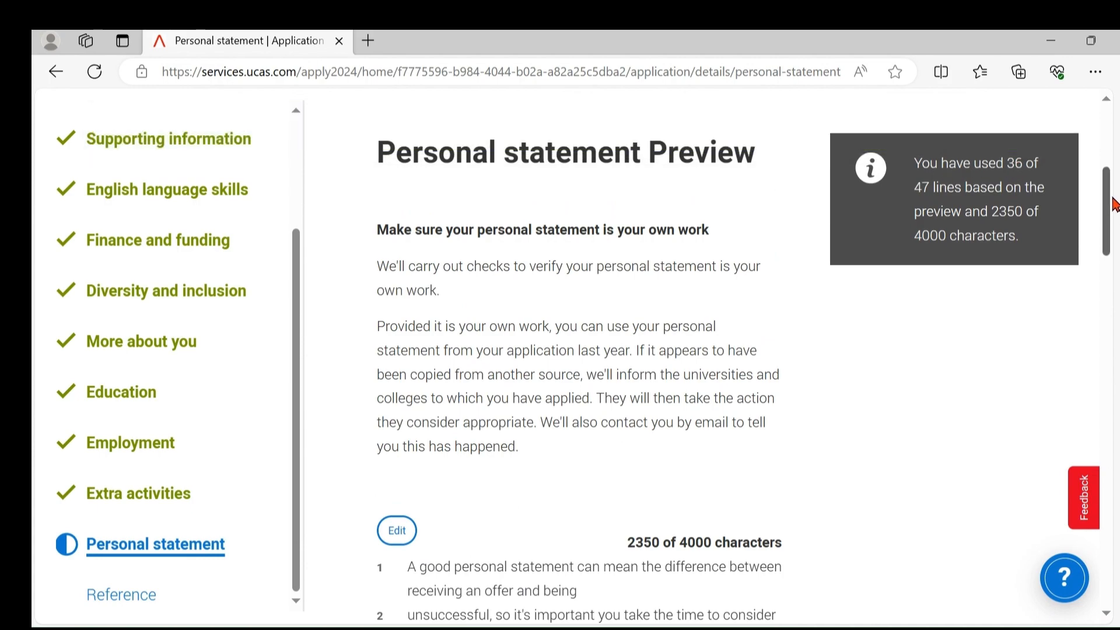
drag(1114, 205, 1101, 465)
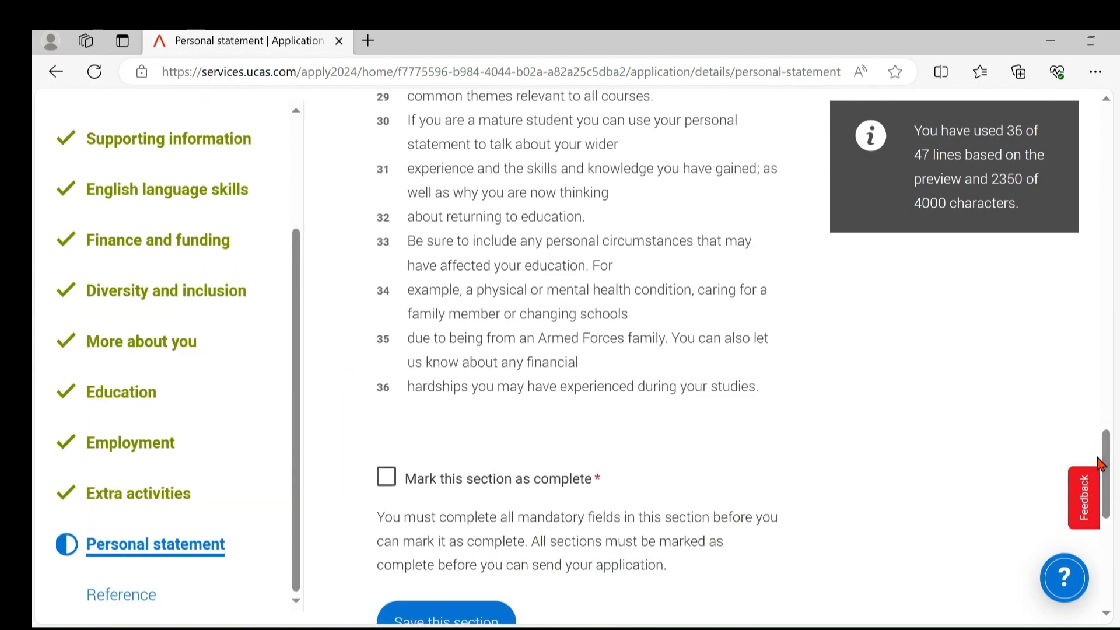
click(380, 482)
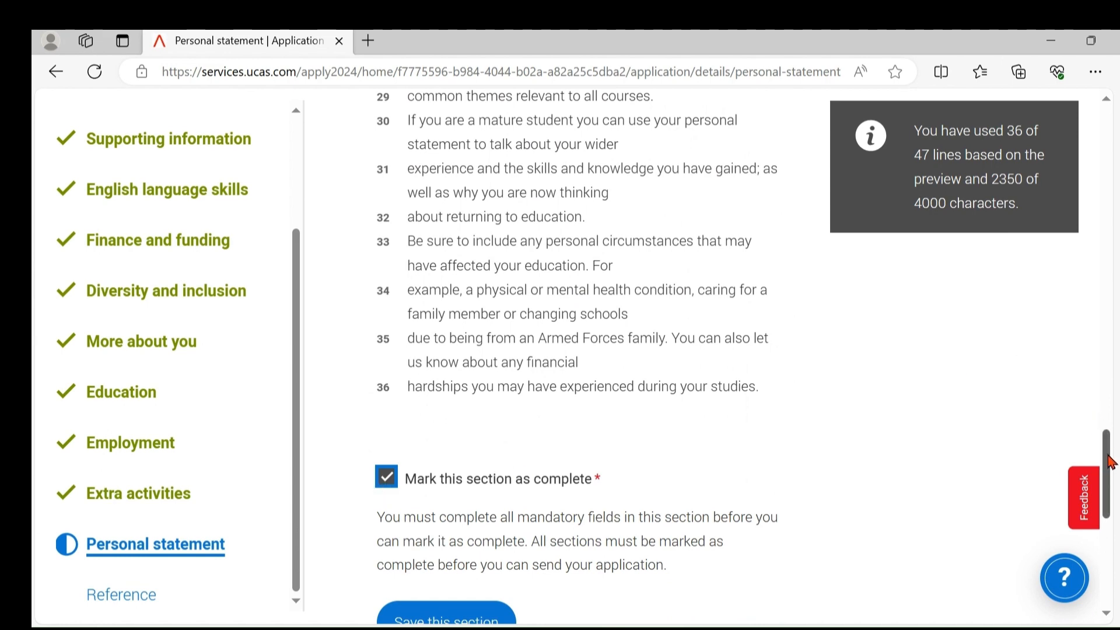
drag(1109, 462, 1110, 499)
click(476, 410)
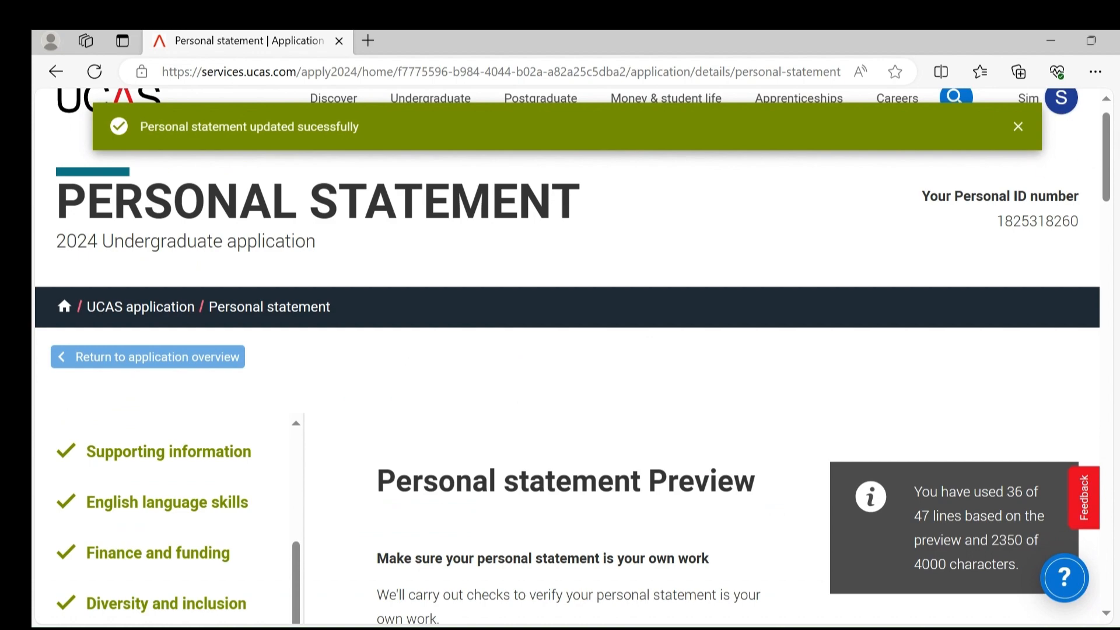
Open the Reference section and show the Add referee details form
drag(1110, 157, 1115, 451)
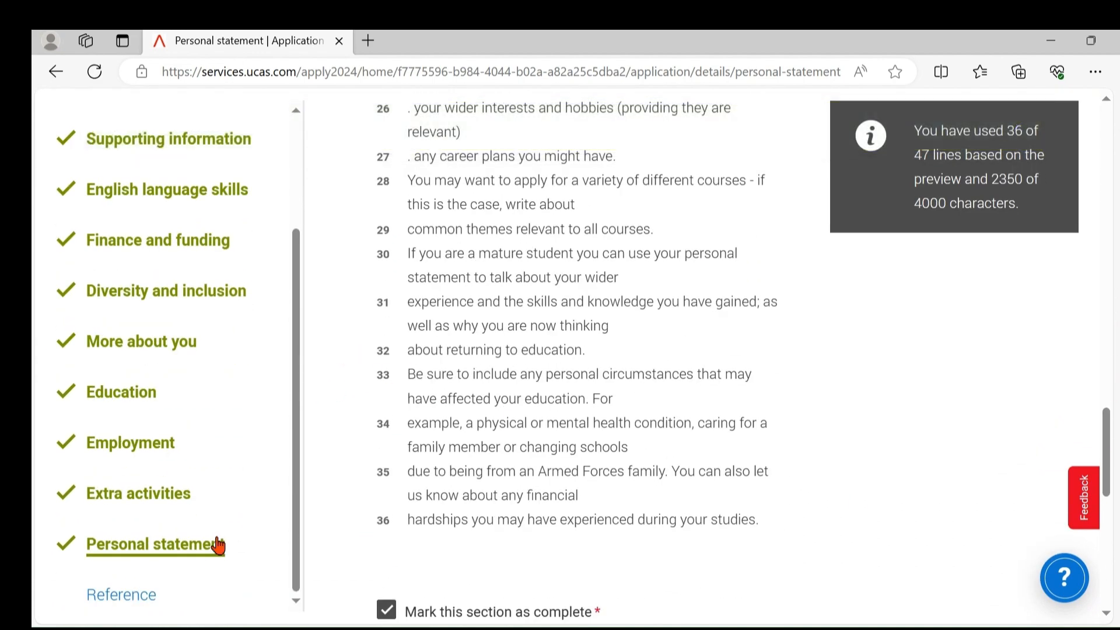
click(123, 595)
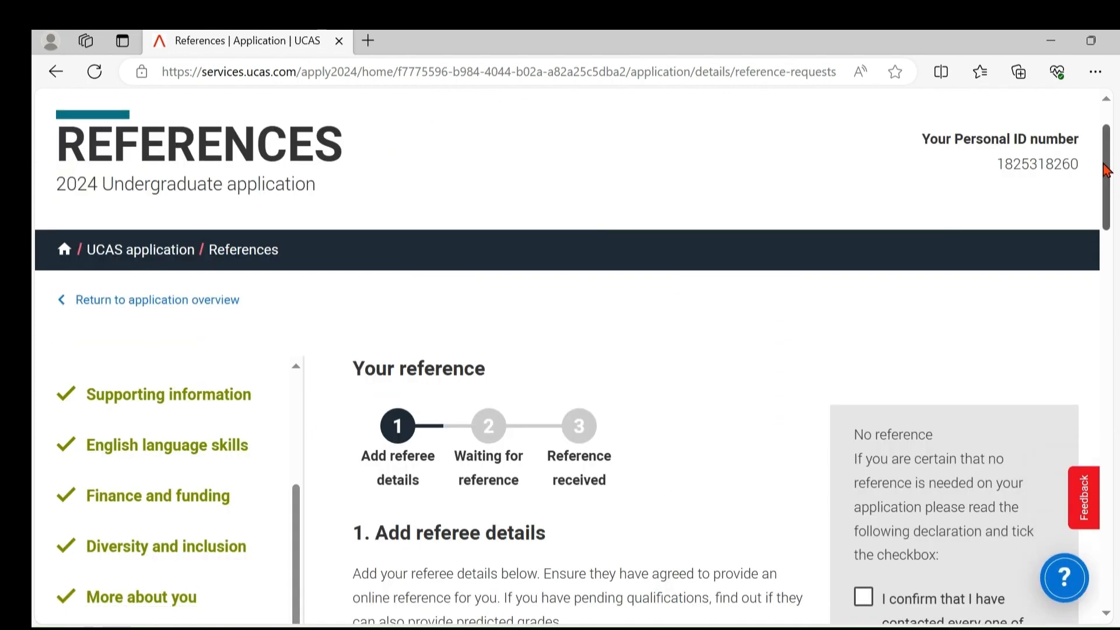
drag(1107, 167, 1095, 233)
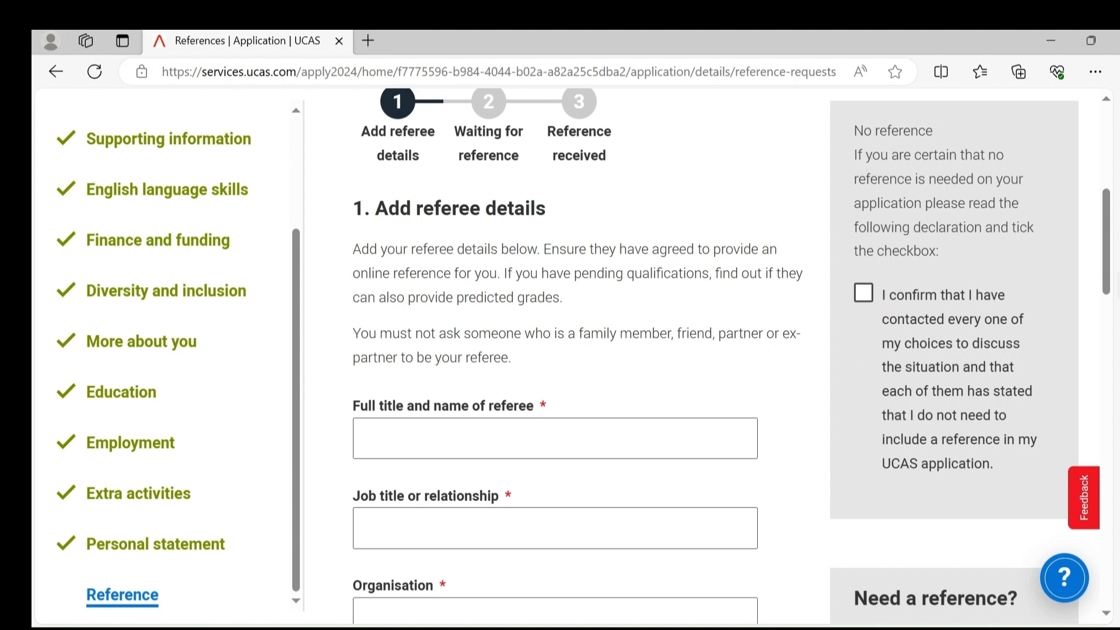
Declare that every choice has been contacted and no reference is required, and confirm that declaration
mouse_move(1107, 253)
mouse_down()
mouse_move(1114, 479)
mouse_move(1111, 264)
mouse_up()
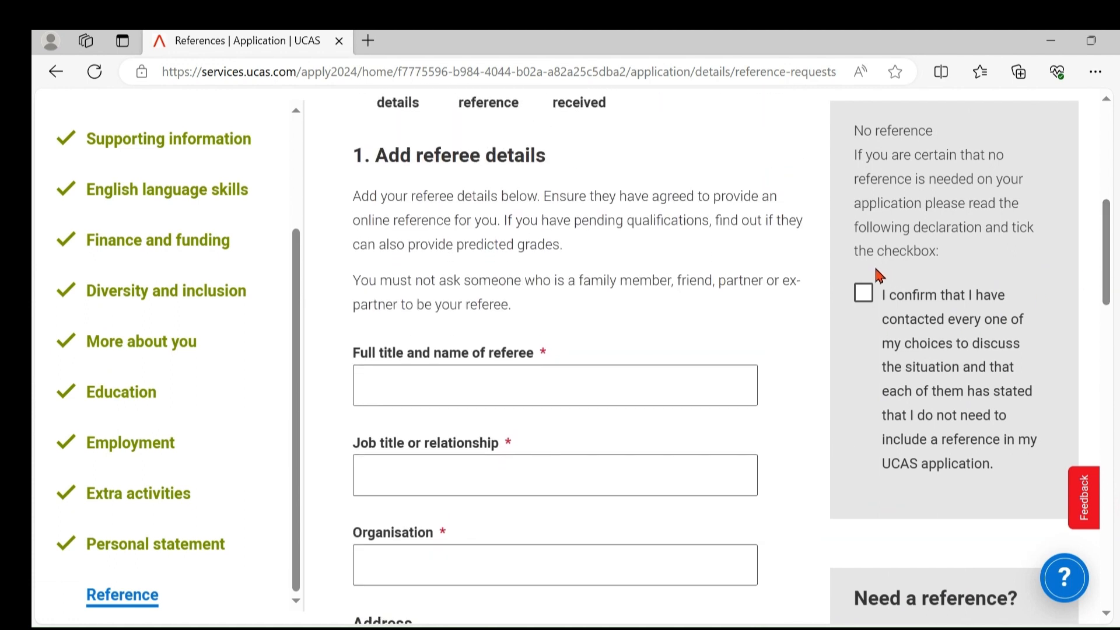
click(859, 302)
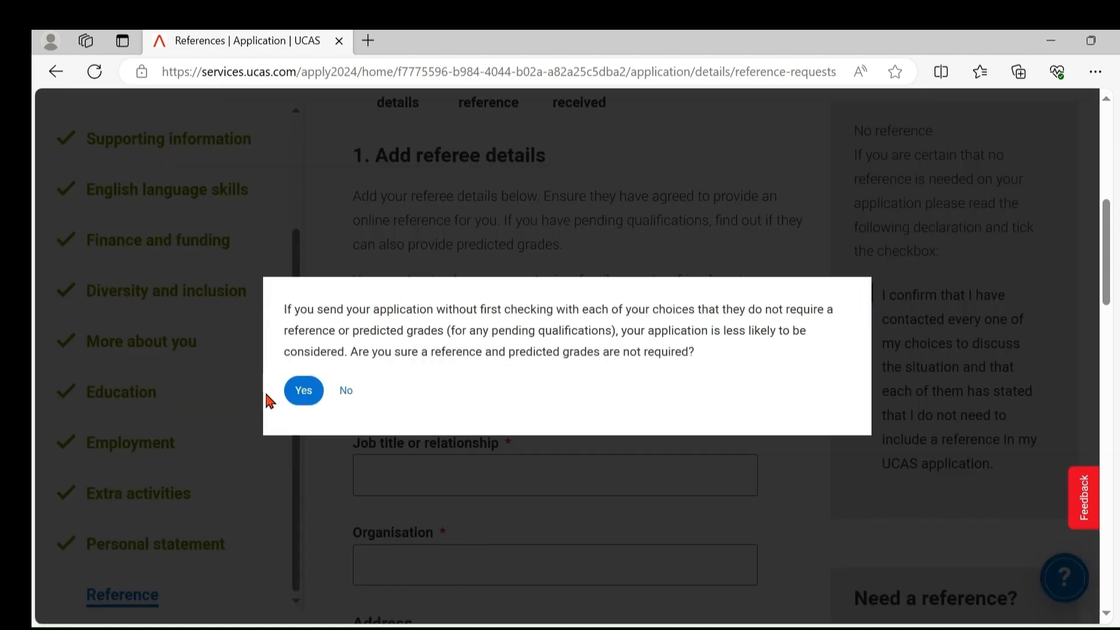
click(301, 389)
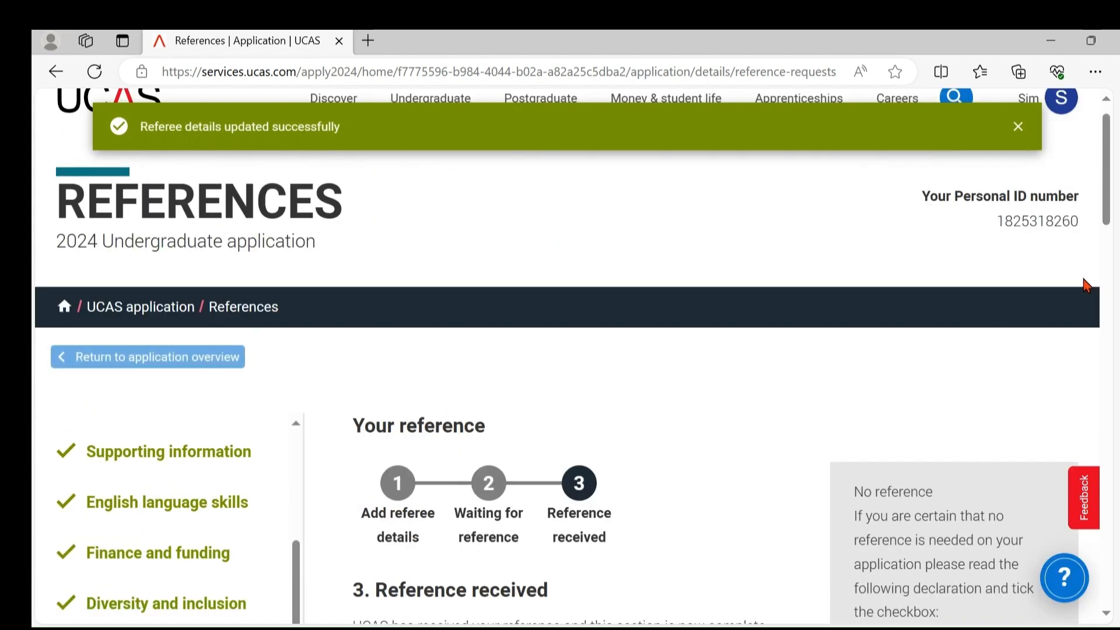
Check the Reference section and the section list for completion, and return to the application overview
drag(1108, 185, 1110, 225)
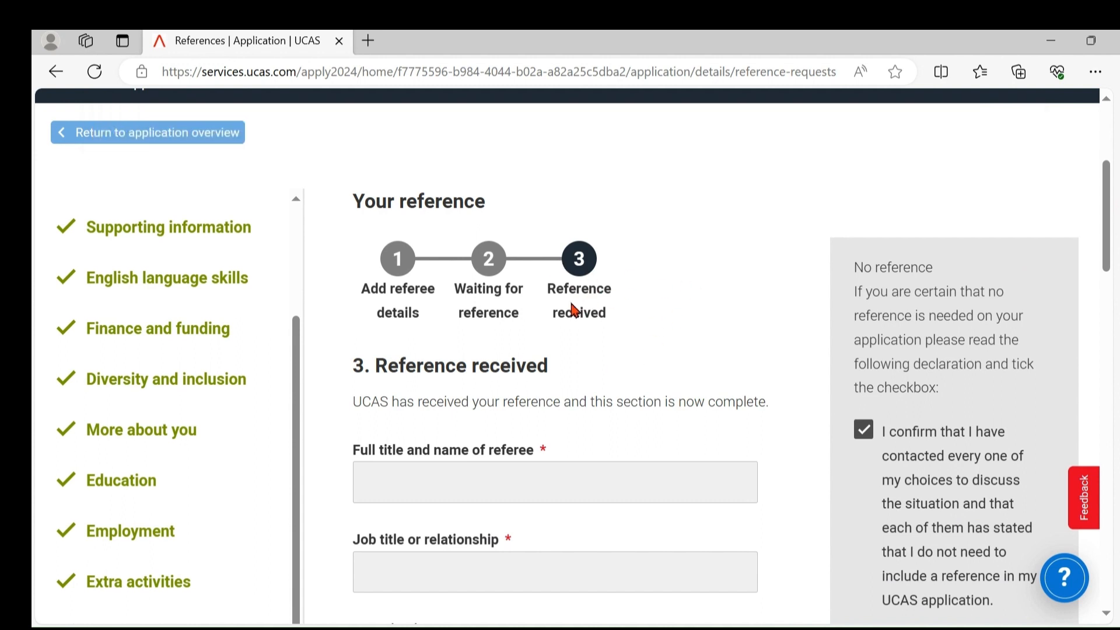
scroll(1111, 201, down, 1)
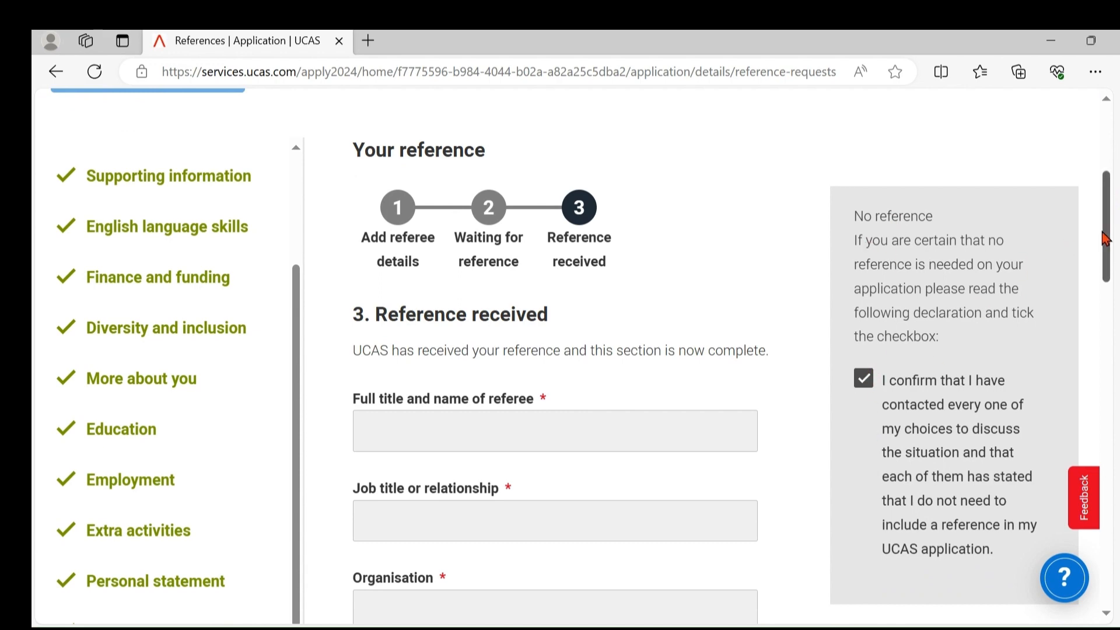
drag(1107, 243, 1115, 492)
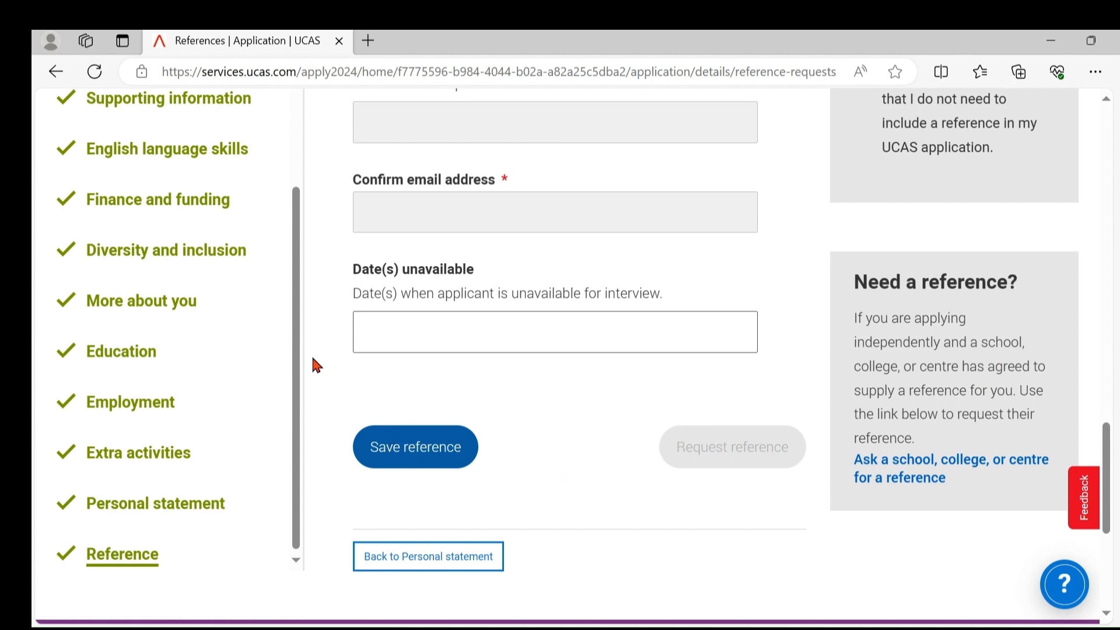
drag(296, 321, 304, 185)
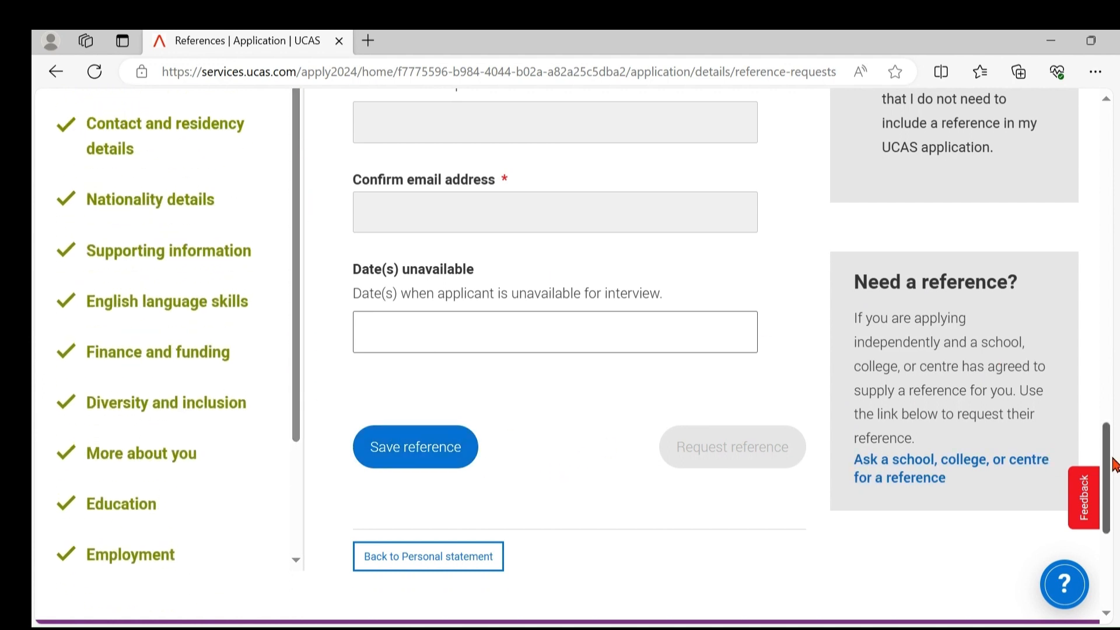
drag(1110, 458, 1114, 144)
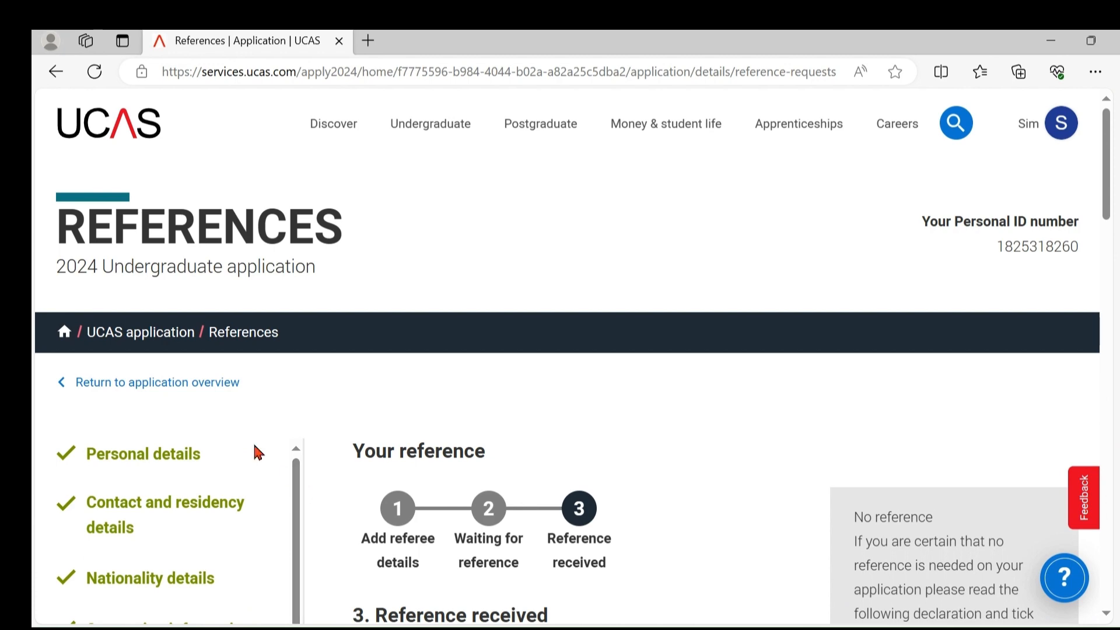
click(163, 396)
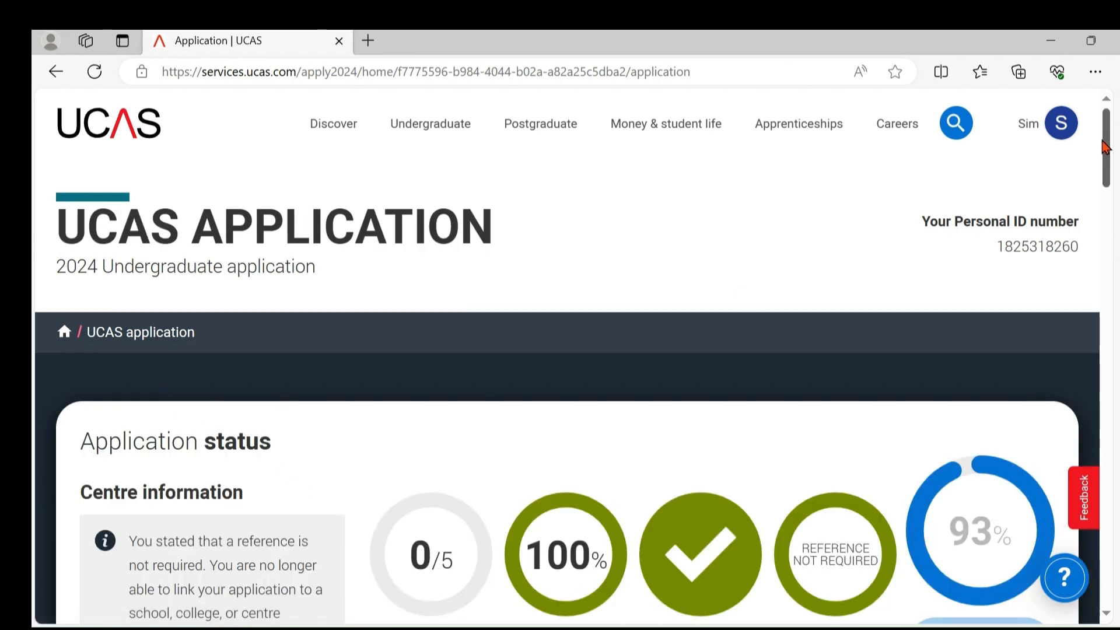
Start a new choice for Birmingham City University with the course Accounting and Finance NN43
drag(1107, 150, 1108, 178)
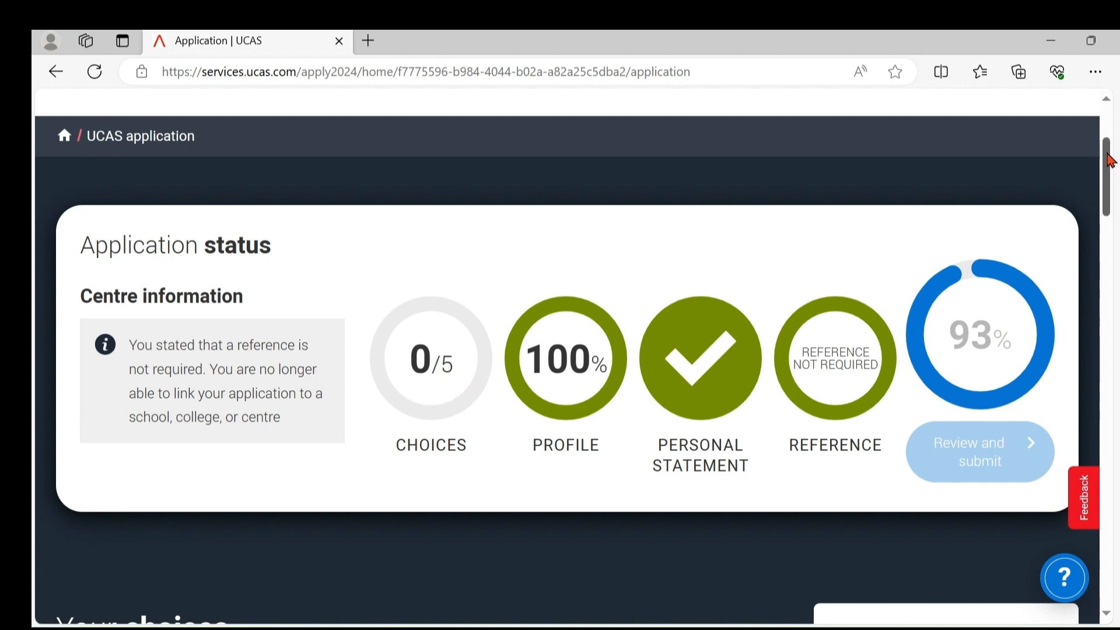
drag(1108, 159, 1106, 221)
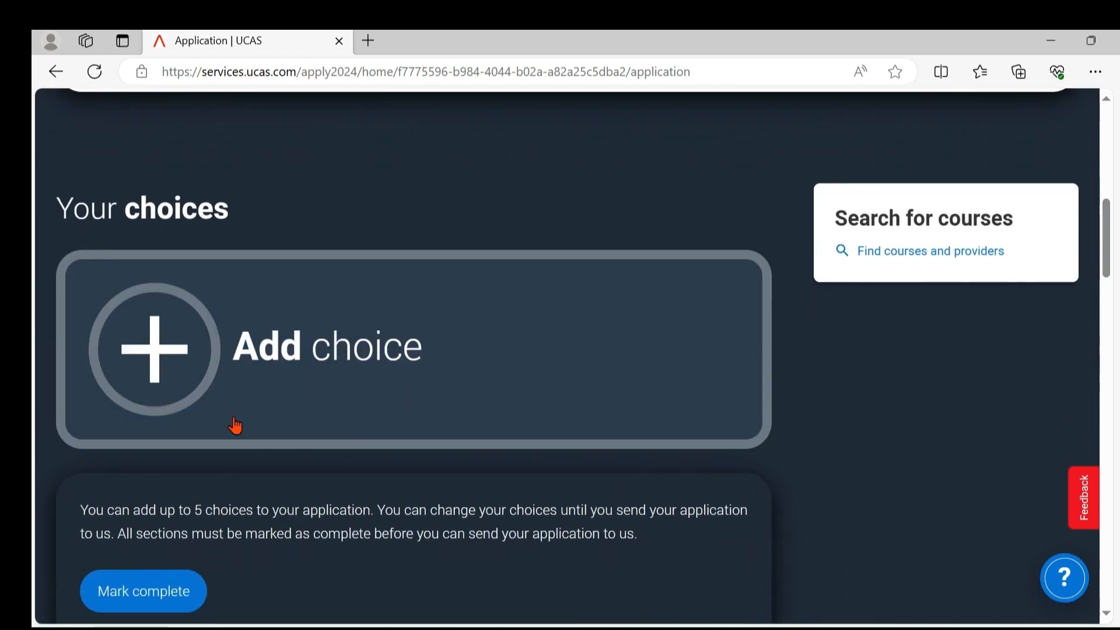
click(204, 350)
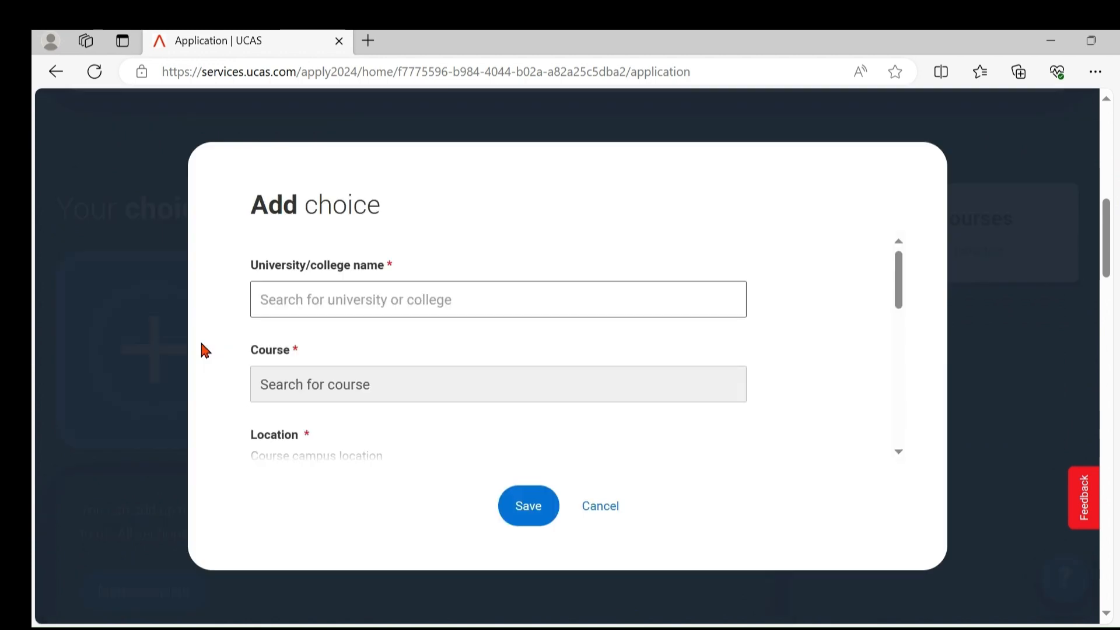
click(364, 299)
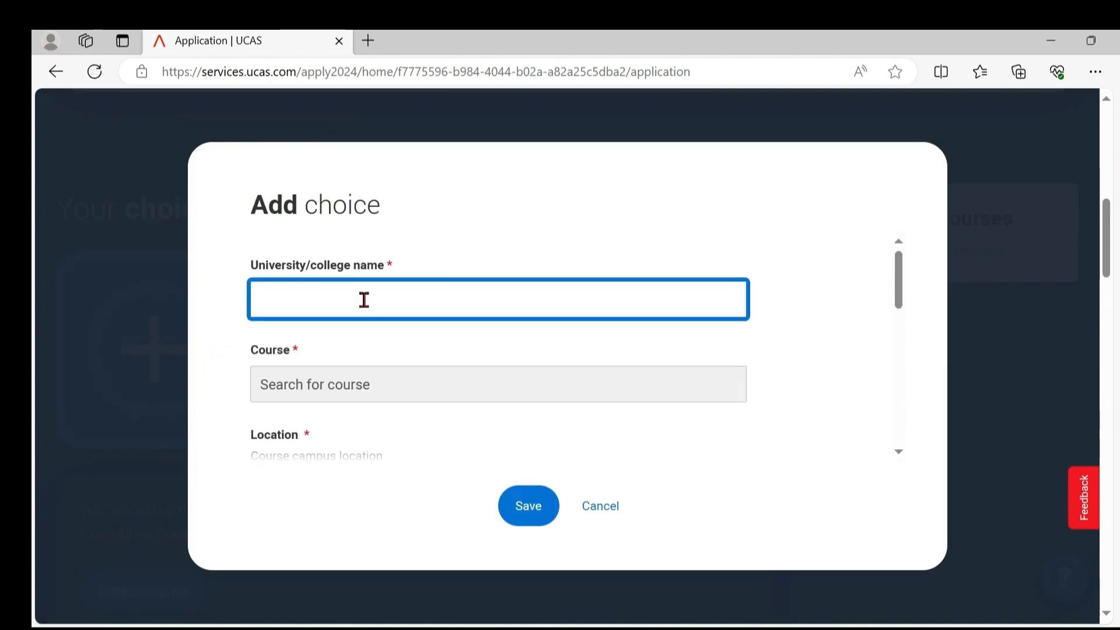
text(Biri)
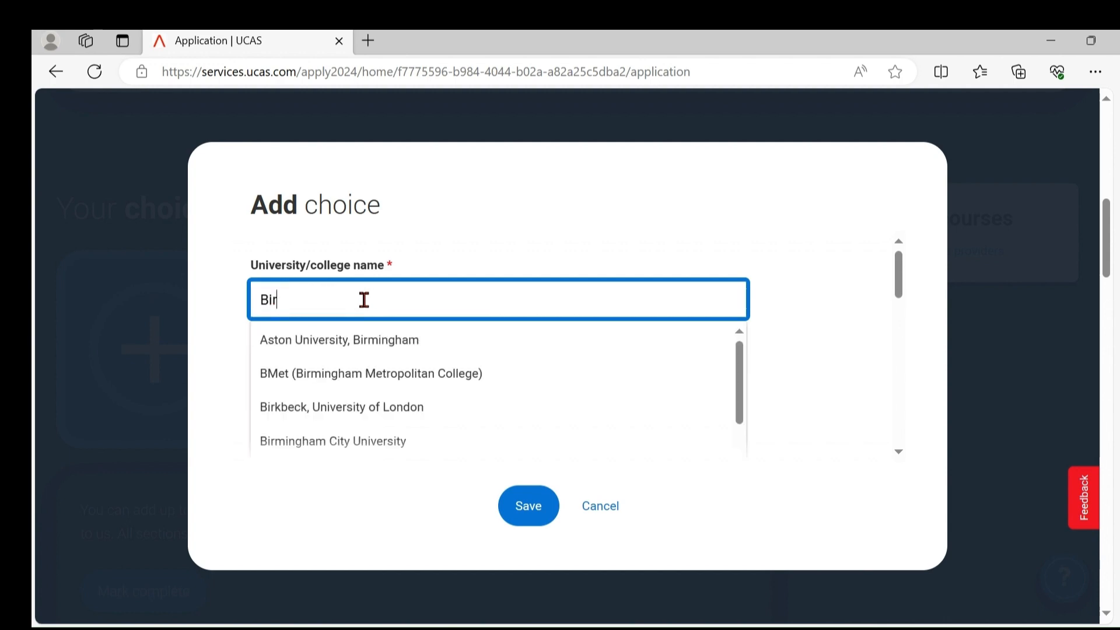
click(371, 438)
click(344, 383)
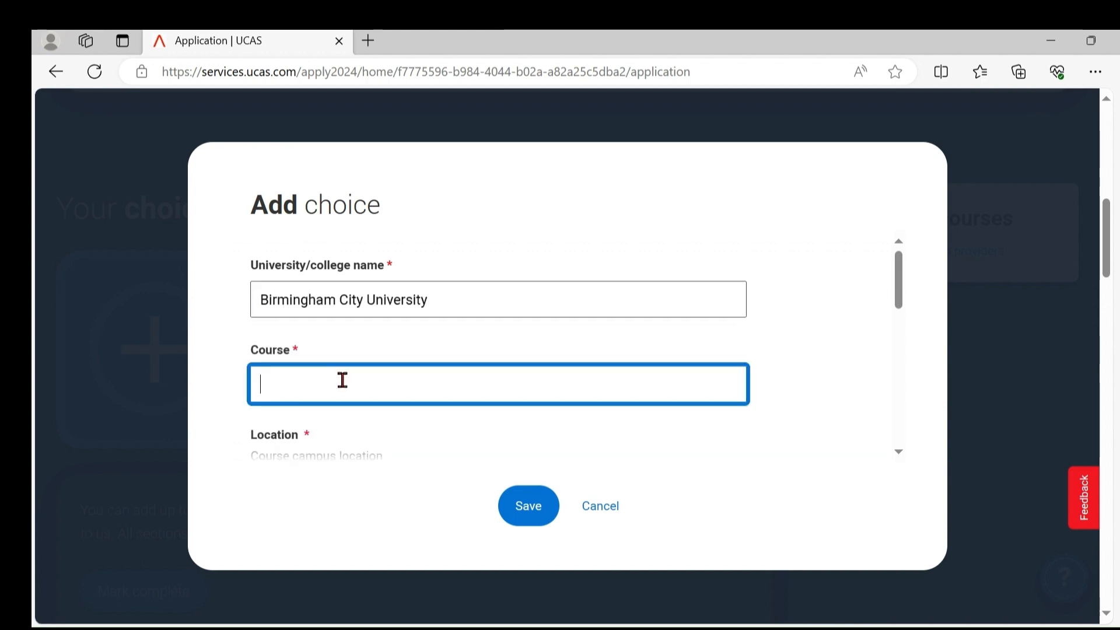
text(accoi)
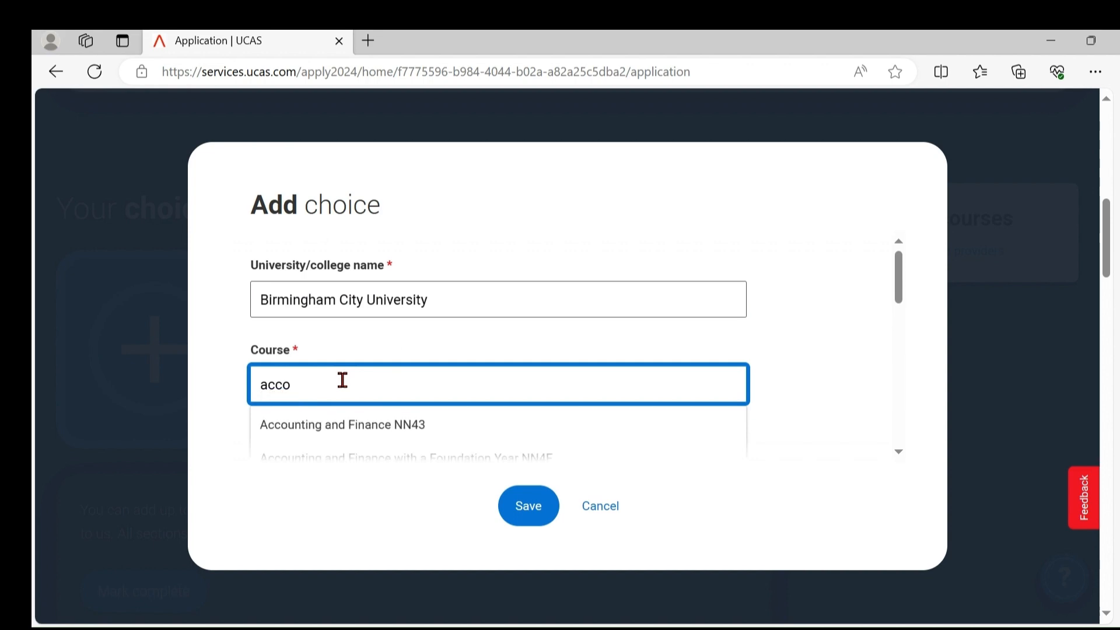
click(410, 432)
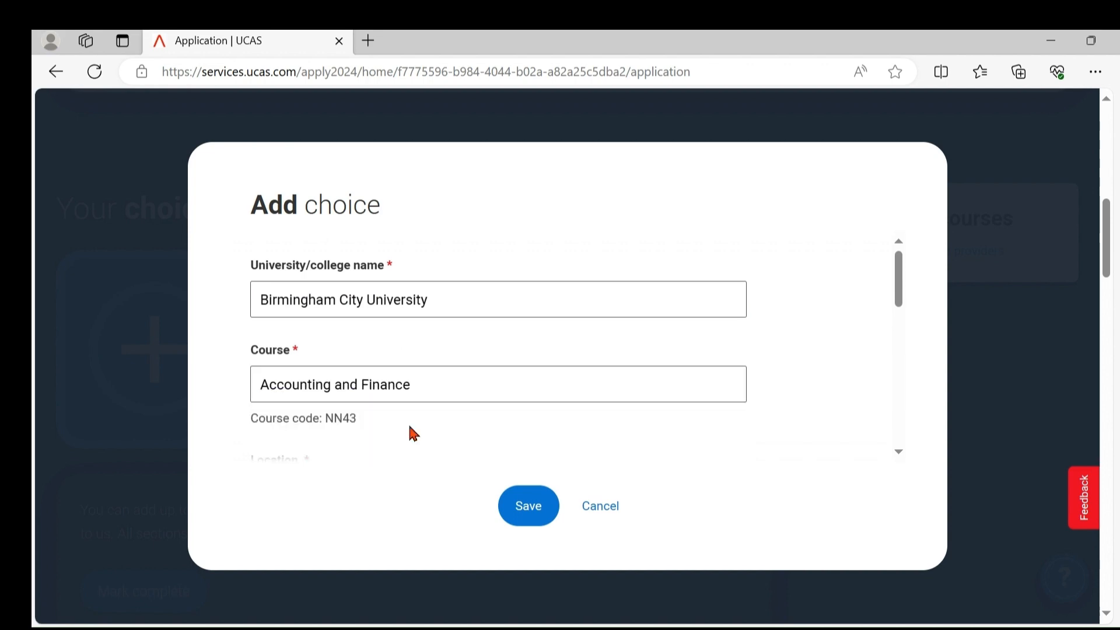
Set the choice's location to Curzon Building Campus and its start date to 01 September 2024
drag(904, 275, 904, 314)
click(659, 350)
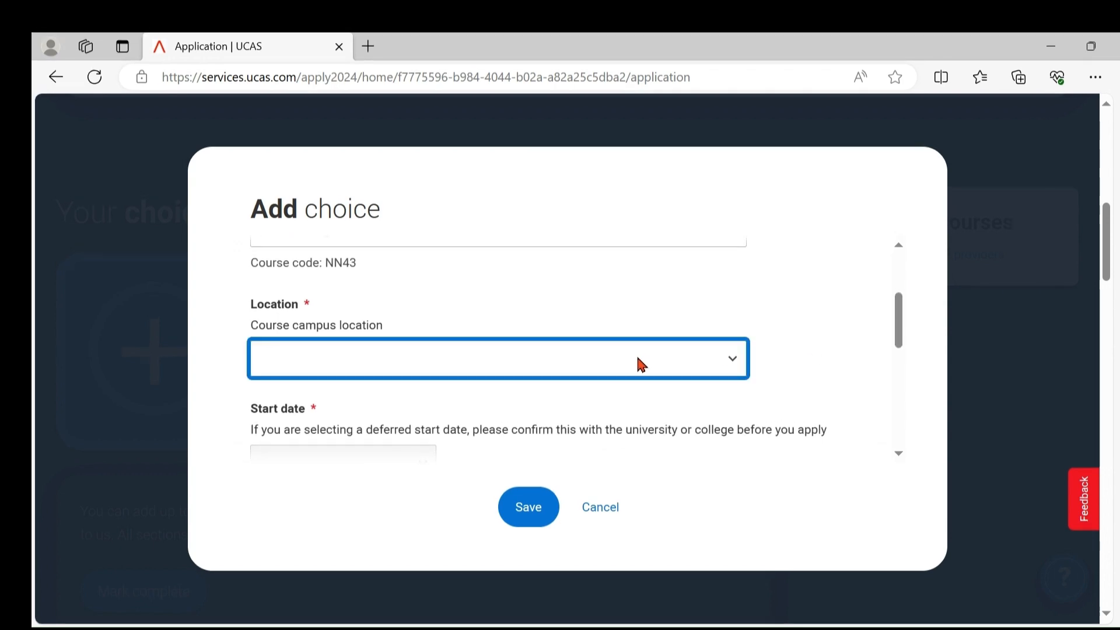
click(599, 430)
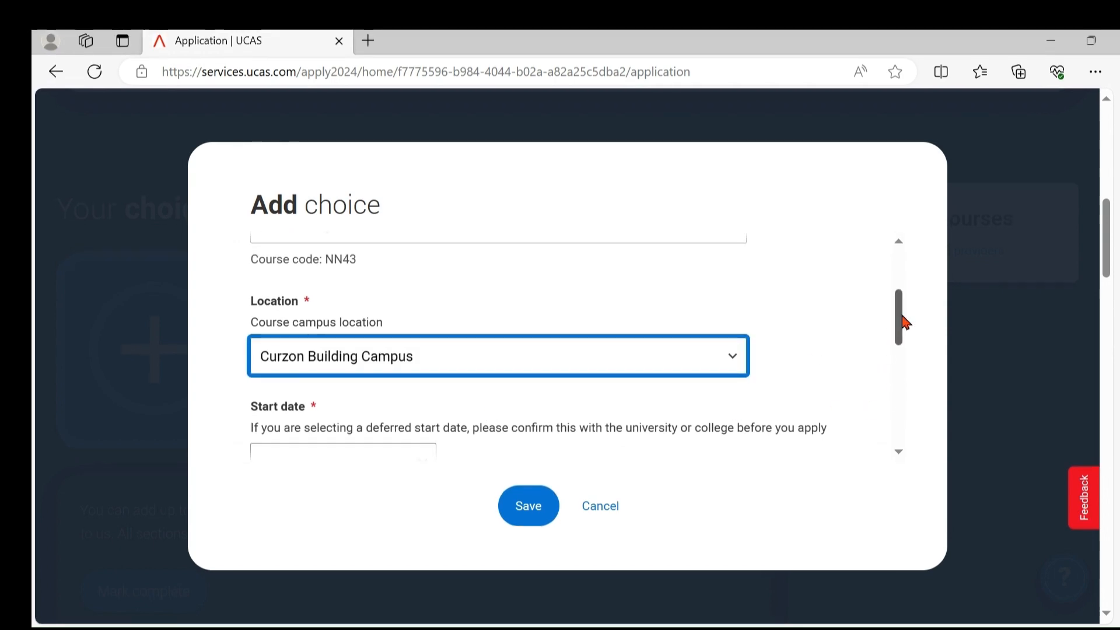
drag(903, 319, 902, 350)
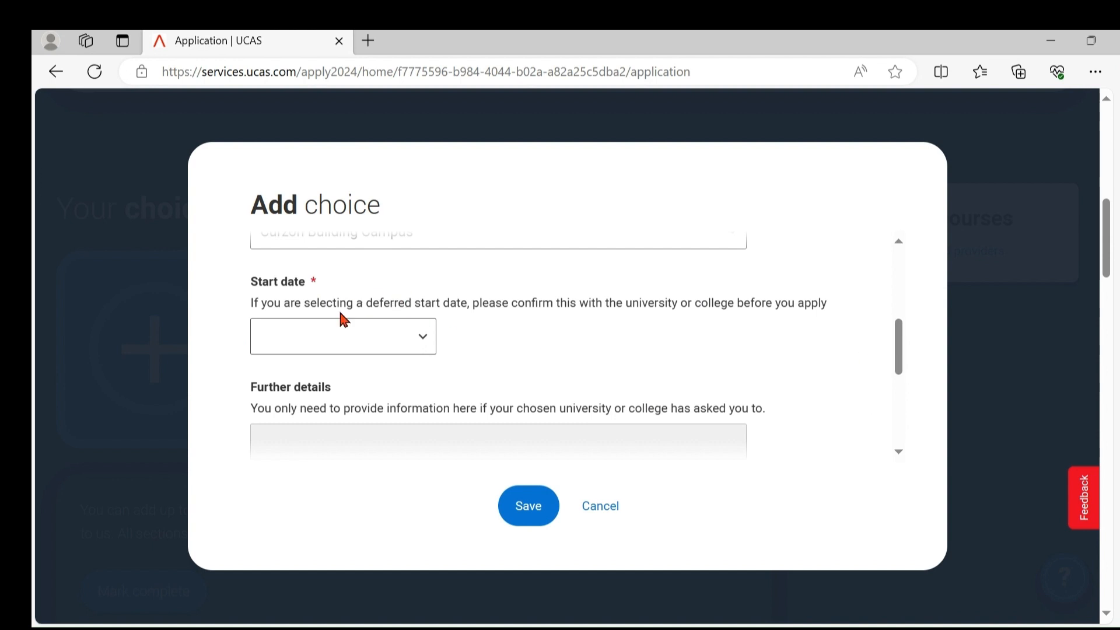
click(386, 342)
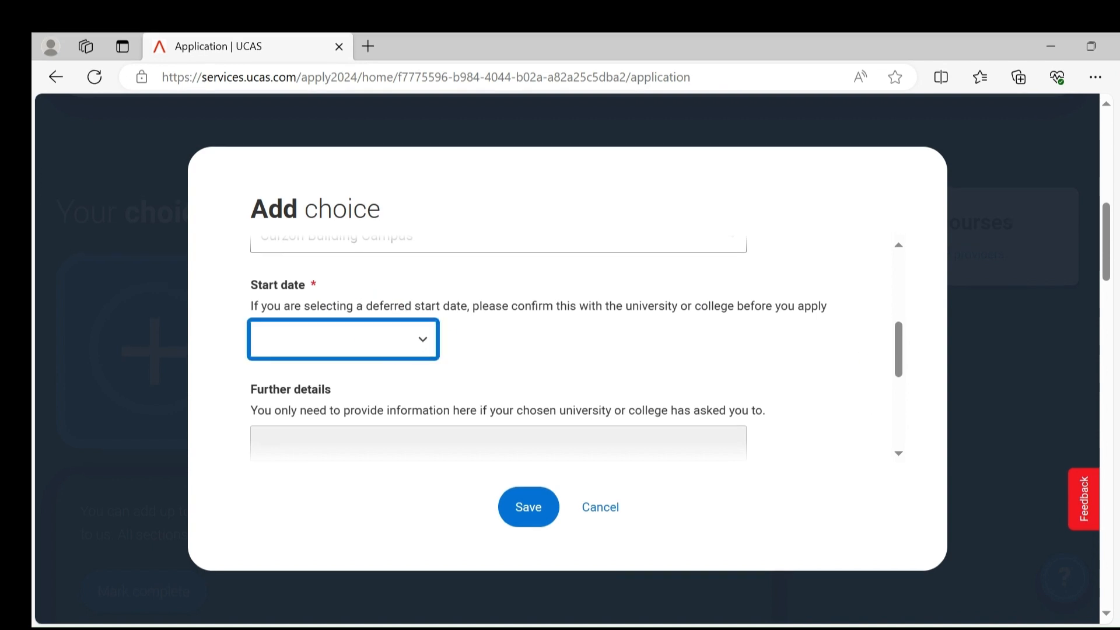
click(371, 398)
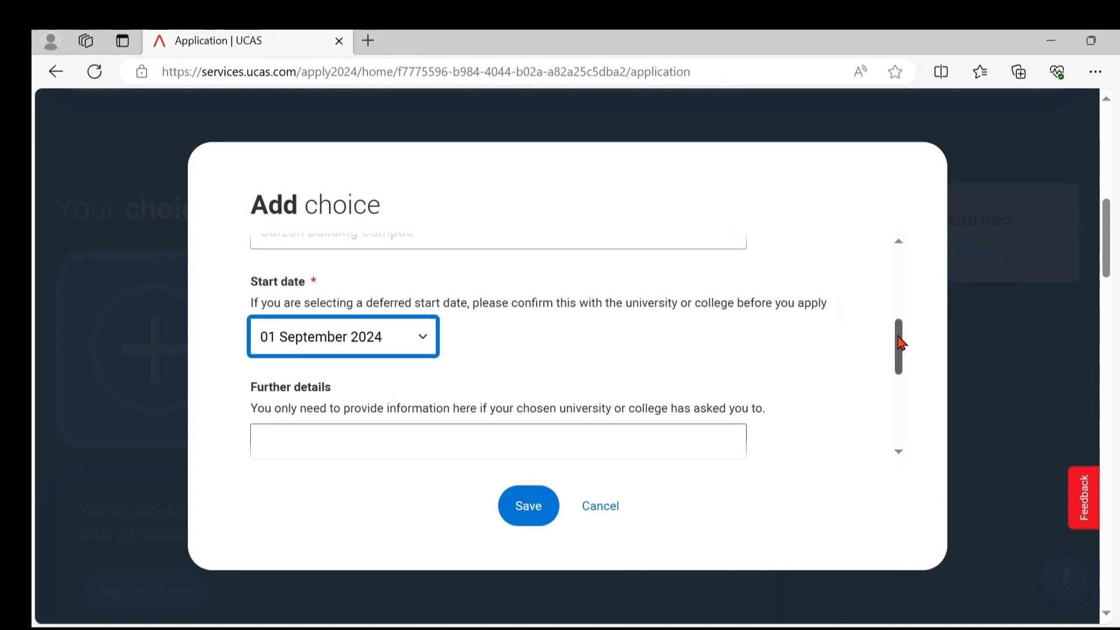
Set the point of entry to 1st year, answer No to living at home while studying, and save the choice
drag(900, 350, 902, 395)
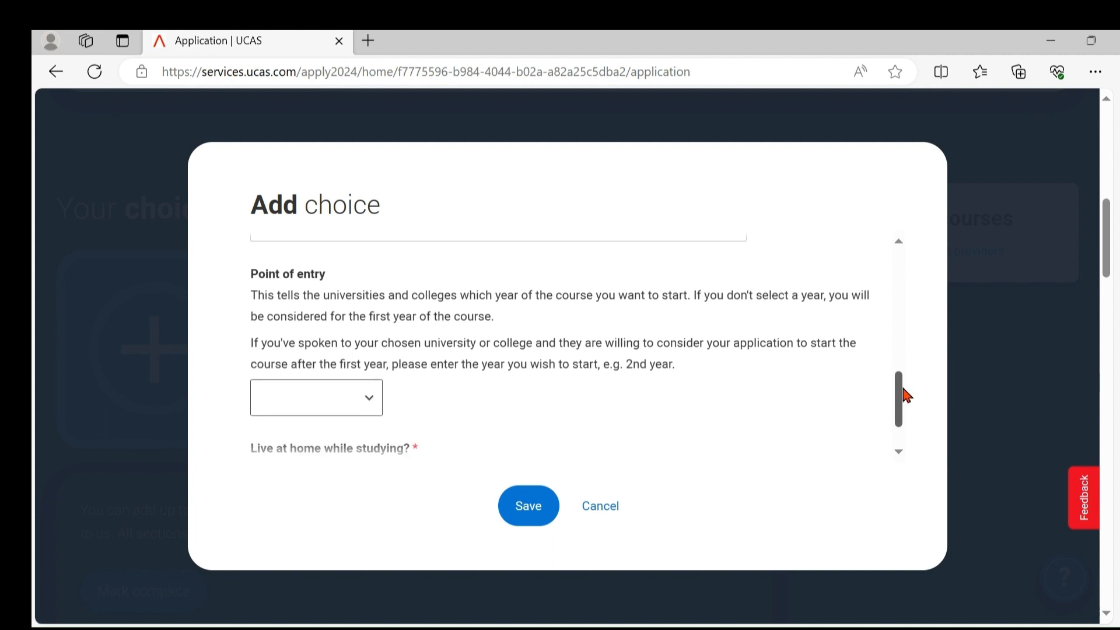
click(372, 401)
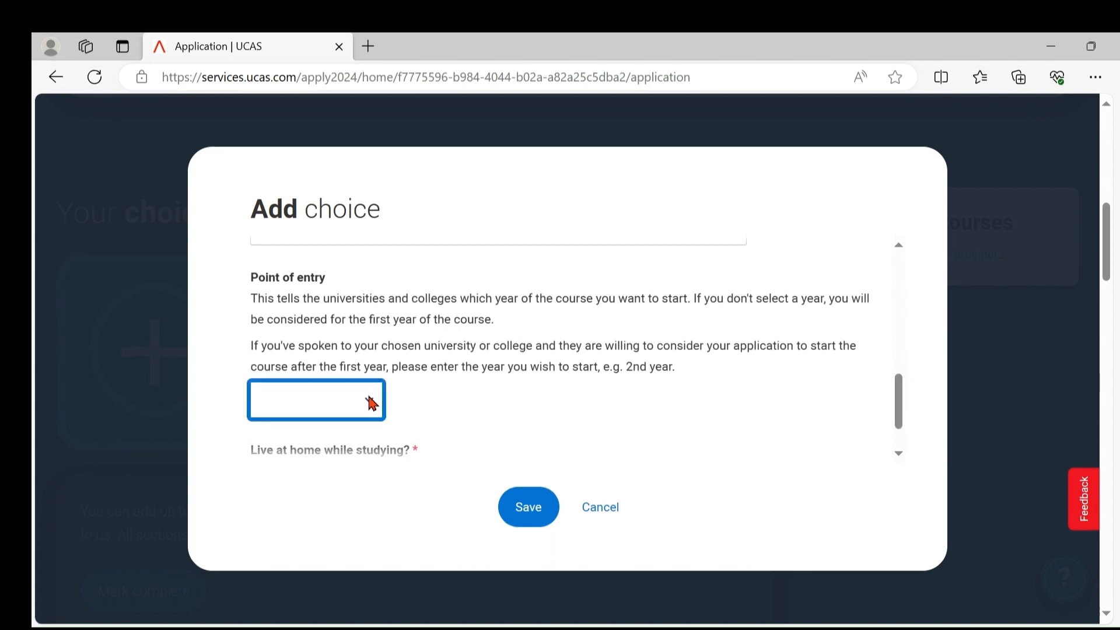
click(315, 478)
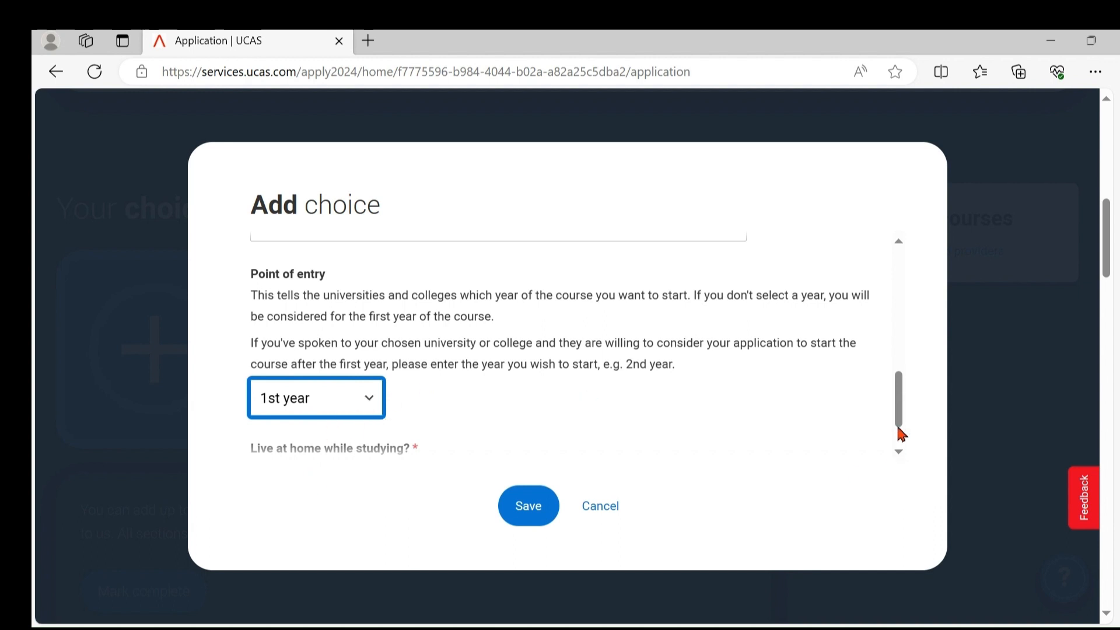
drag(899, 396, 907, 425)
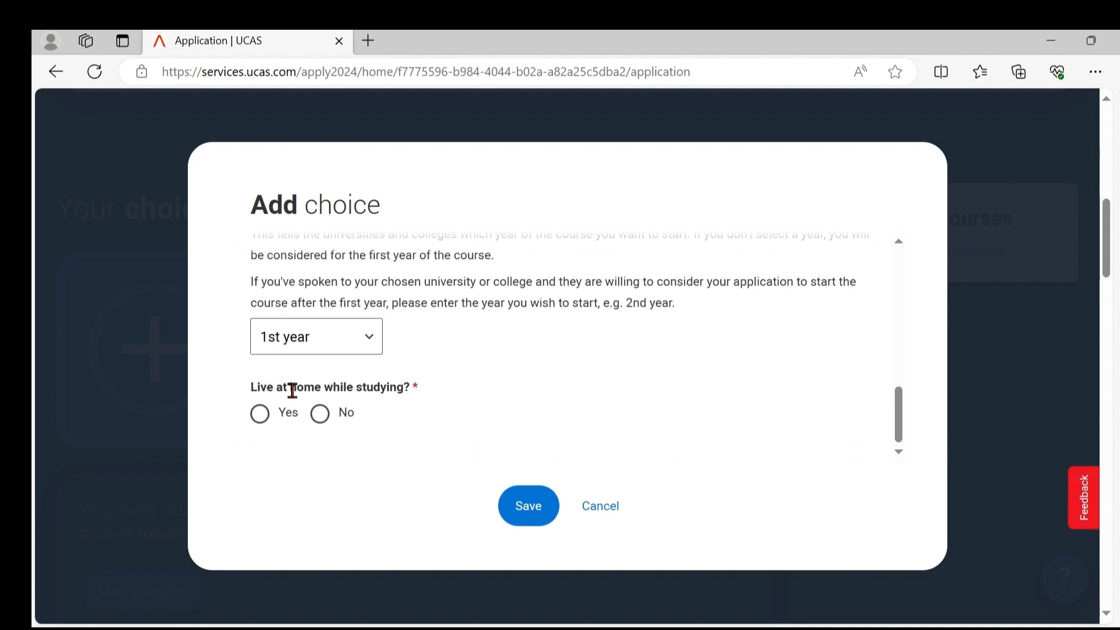
click(319, 415)
click(532, 511)
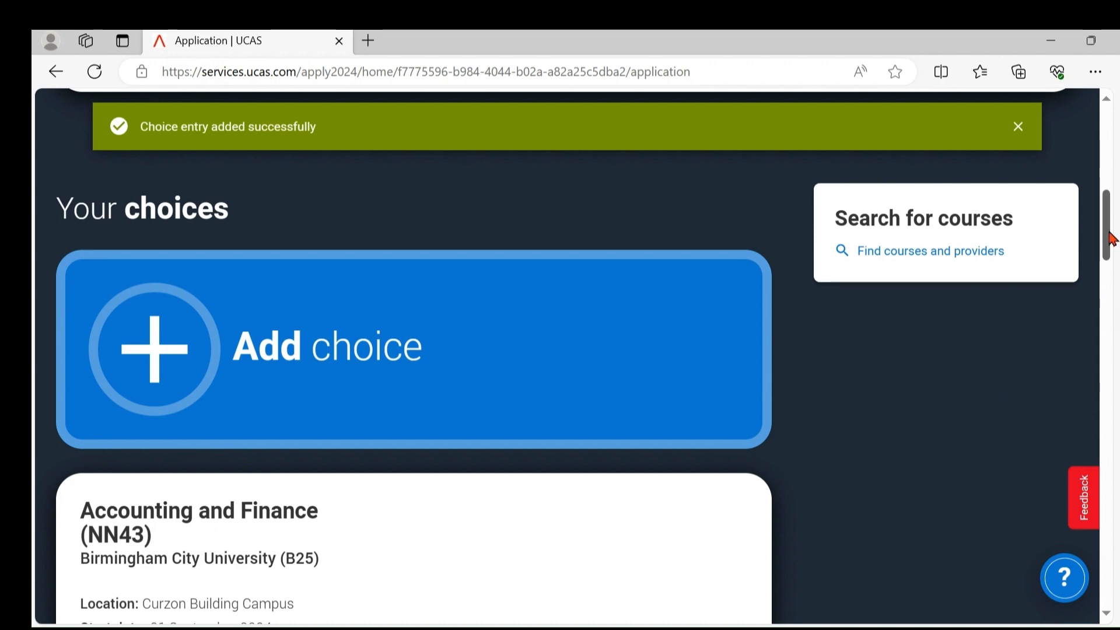
Start a new choice for Aston University, Birmingham with the course Accounting and Finance N420
scroll(1108, 233, up, 5)
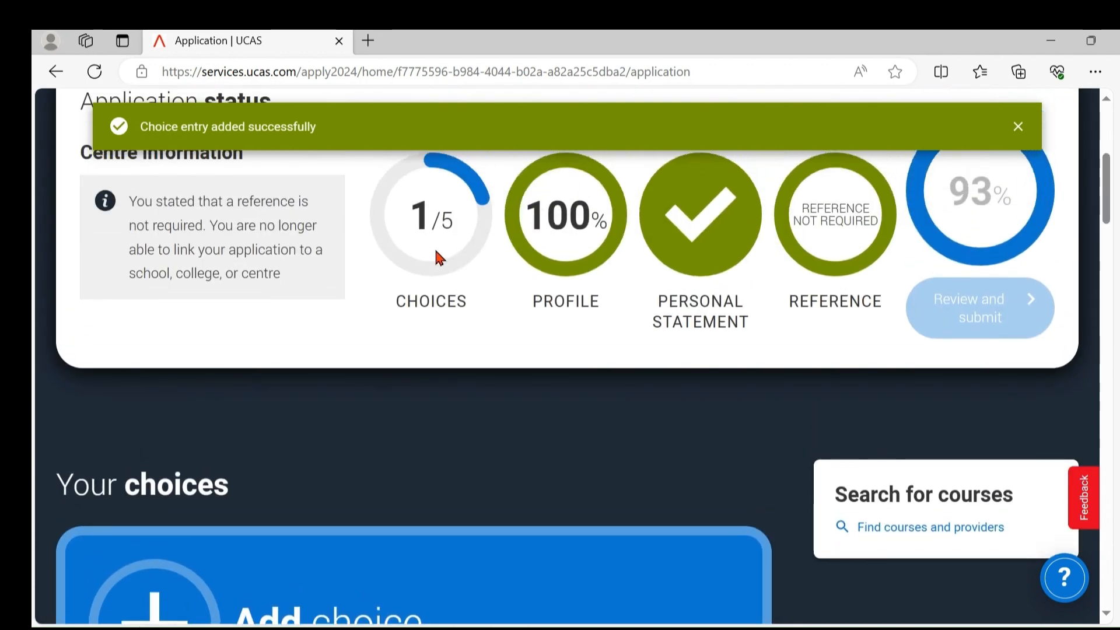
drag(1110, 193, 1114, 315)
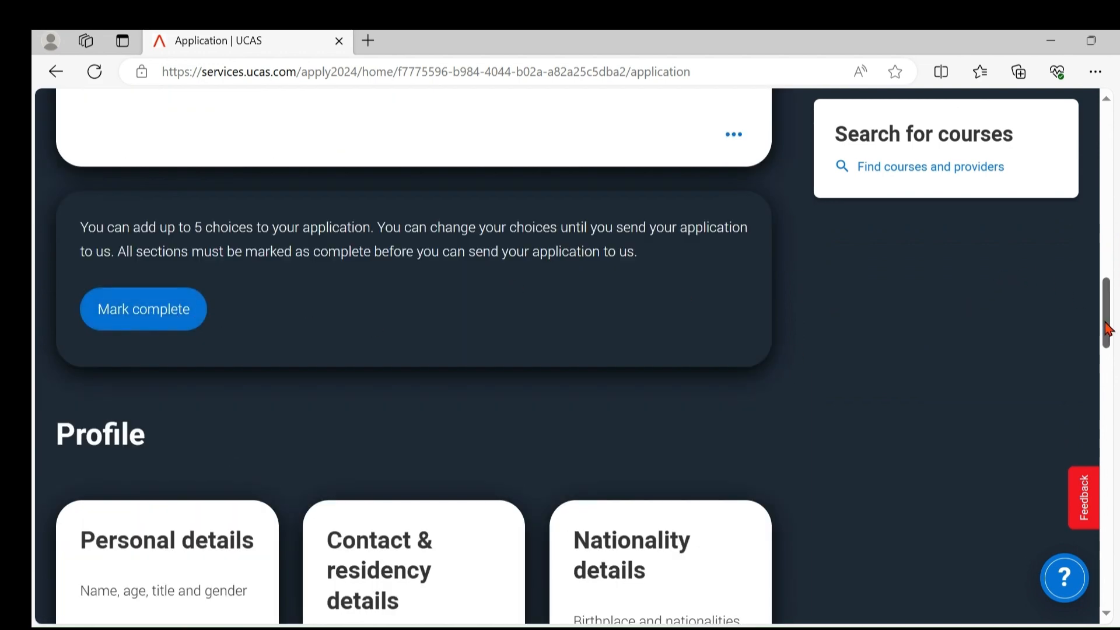
drag(1108, 328, 1108, 252)
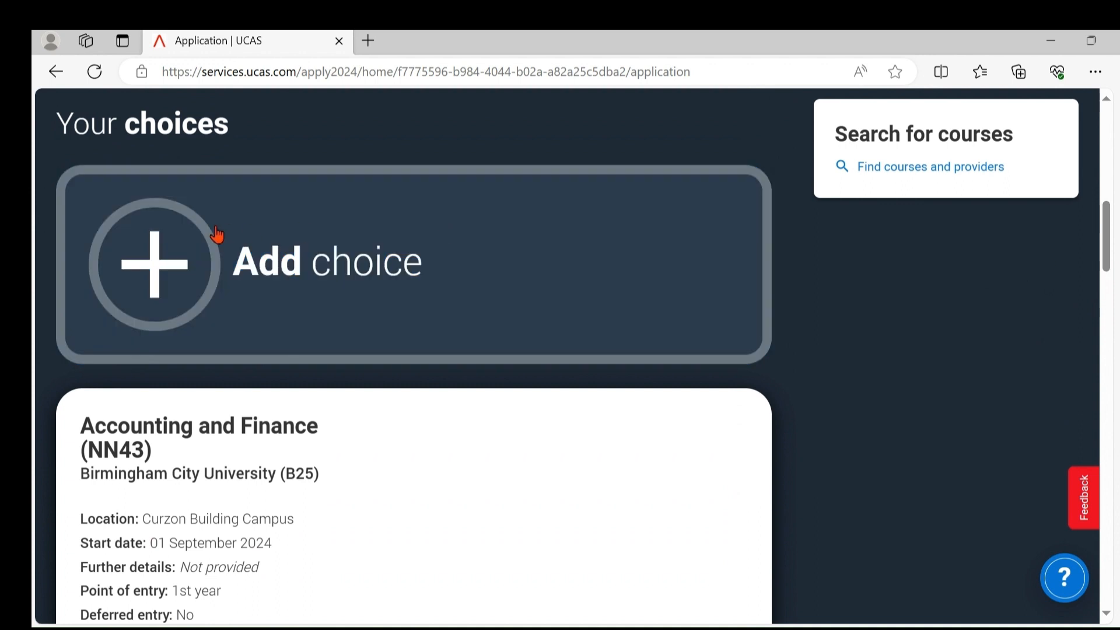
click(176, 262)
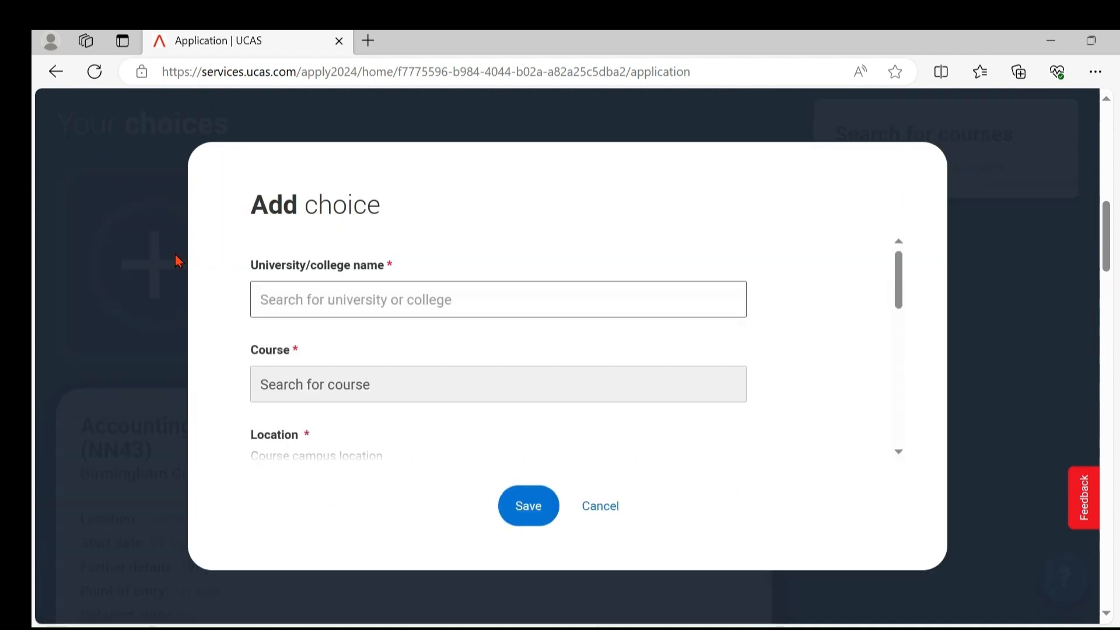
click(353, 298)
text(As)
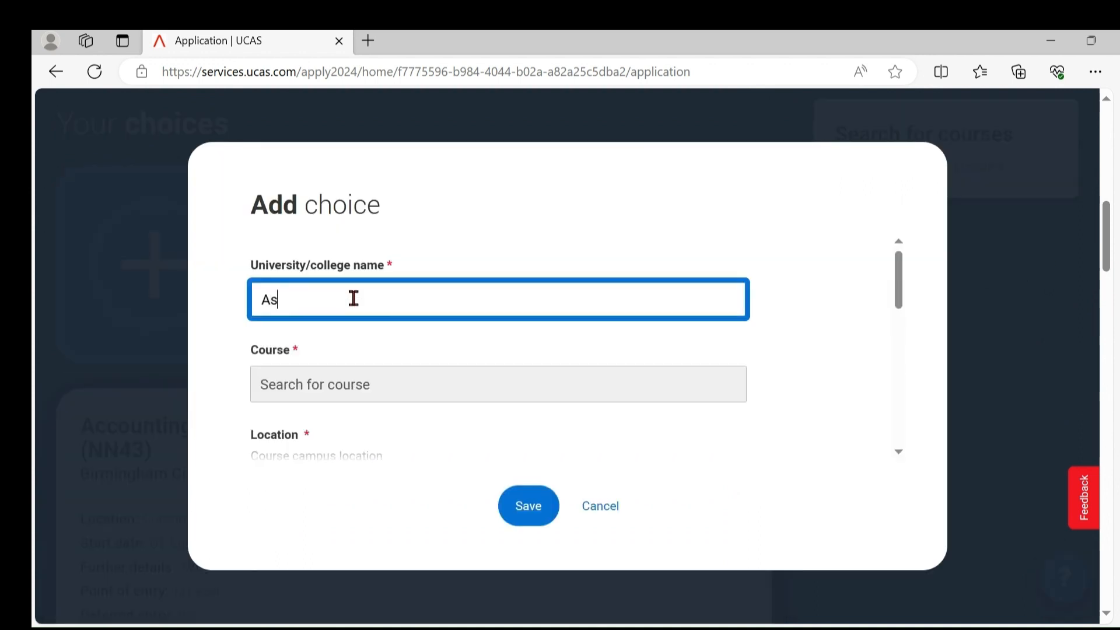
text(ton)
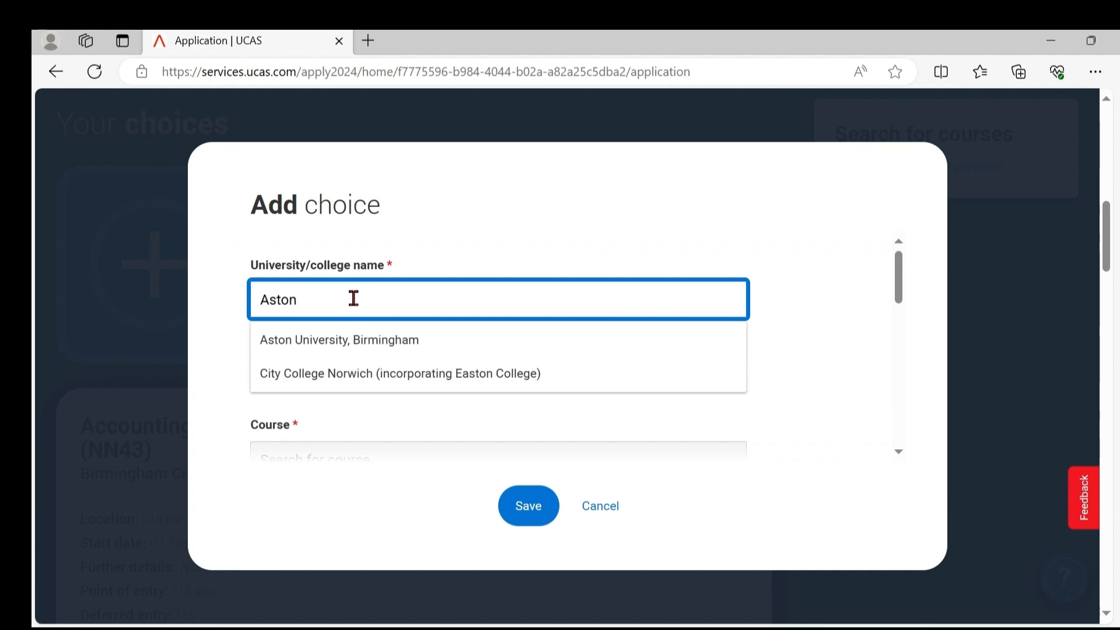
click(368, 339)
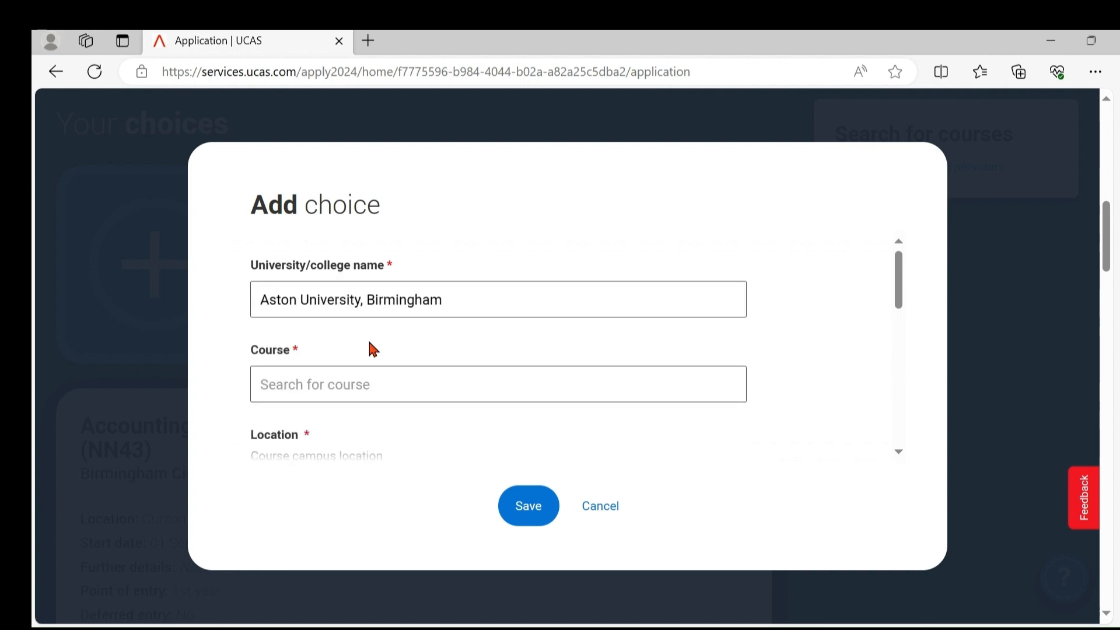
click(309, 379)
text(acco)
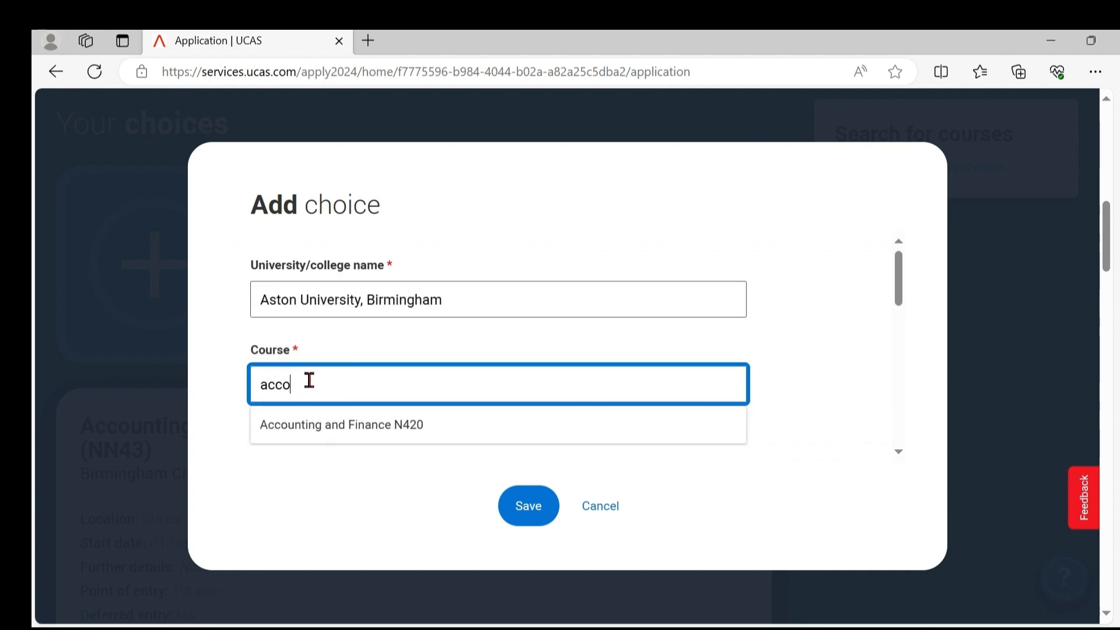
click(368, 429)
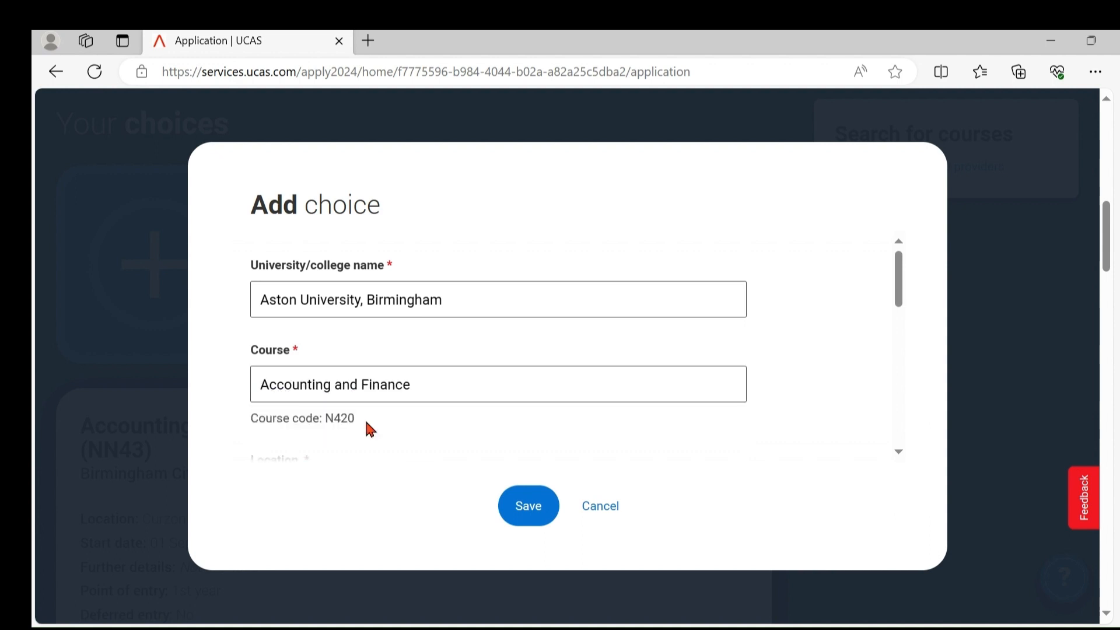
Set the Aston University choice's location to Main Site and its start date to 16 September 2024
drag(898, 292, 901, 326)
click(728, 352)
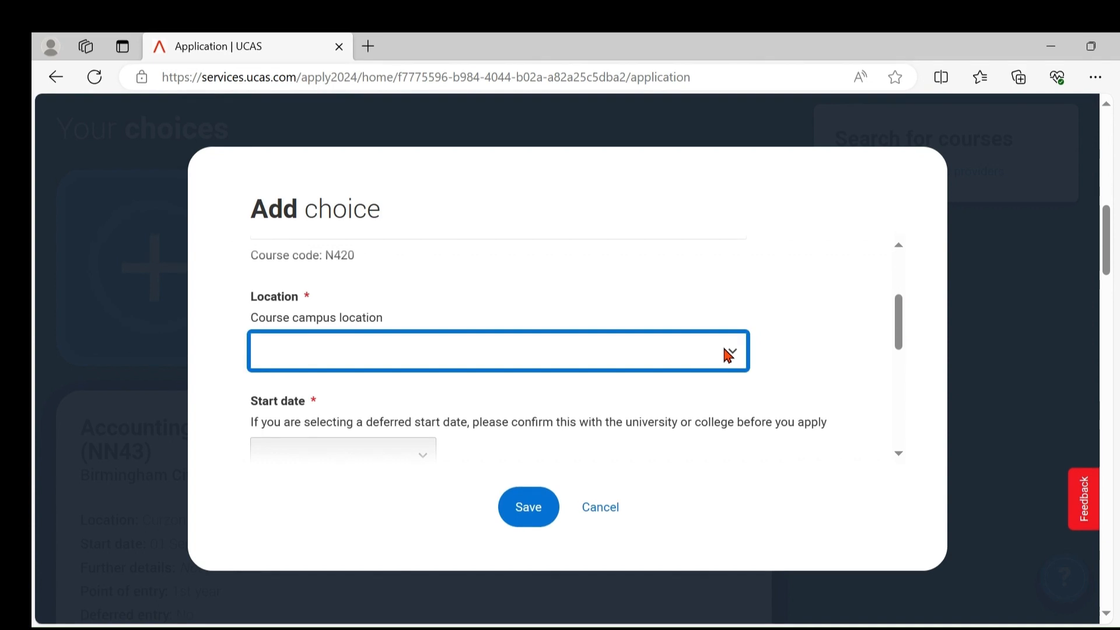
click(443, 397)
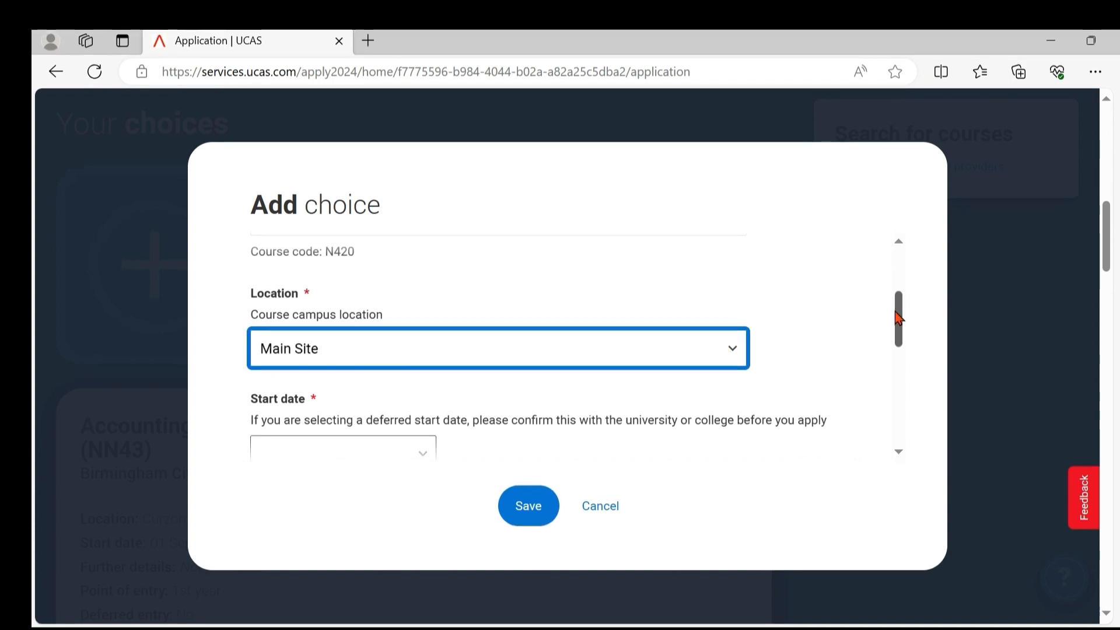
drag(897, 314, 904, 345)
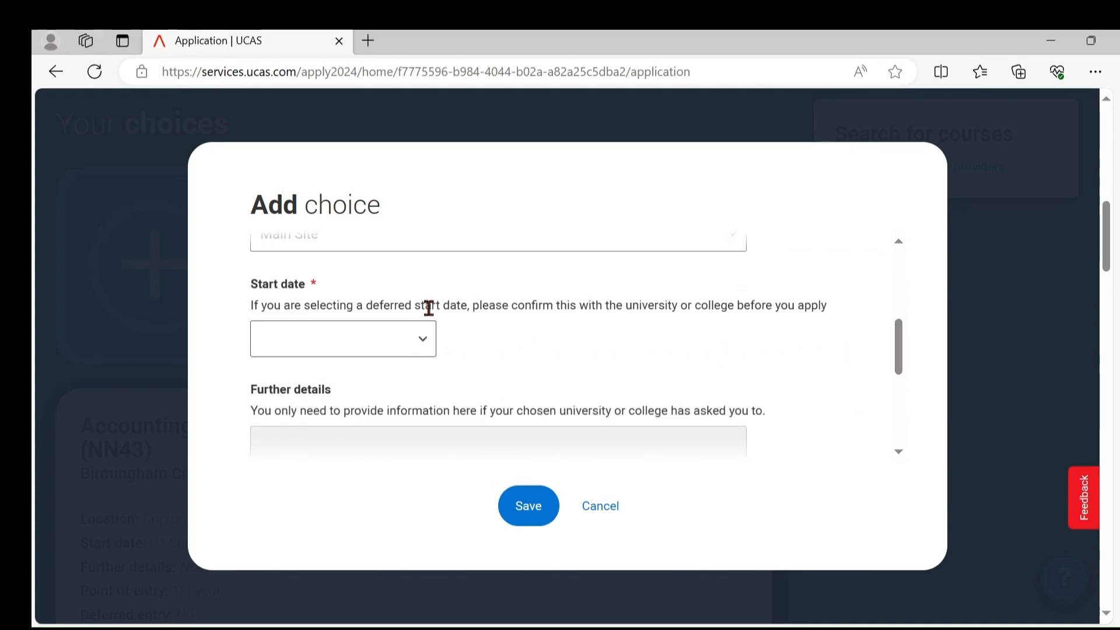
click(427, 348)
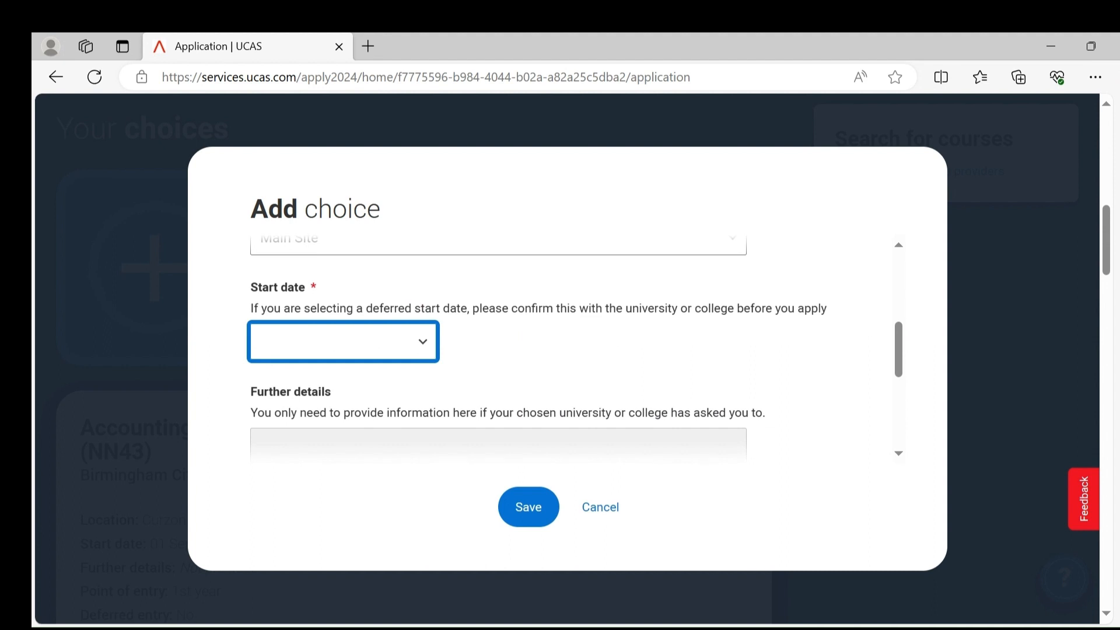
click(383, 400)
Set the Aston University choice's point of entry to 1st year, answer No to living at home while studying, and save the choice
drag(897, 333, 904, 362)
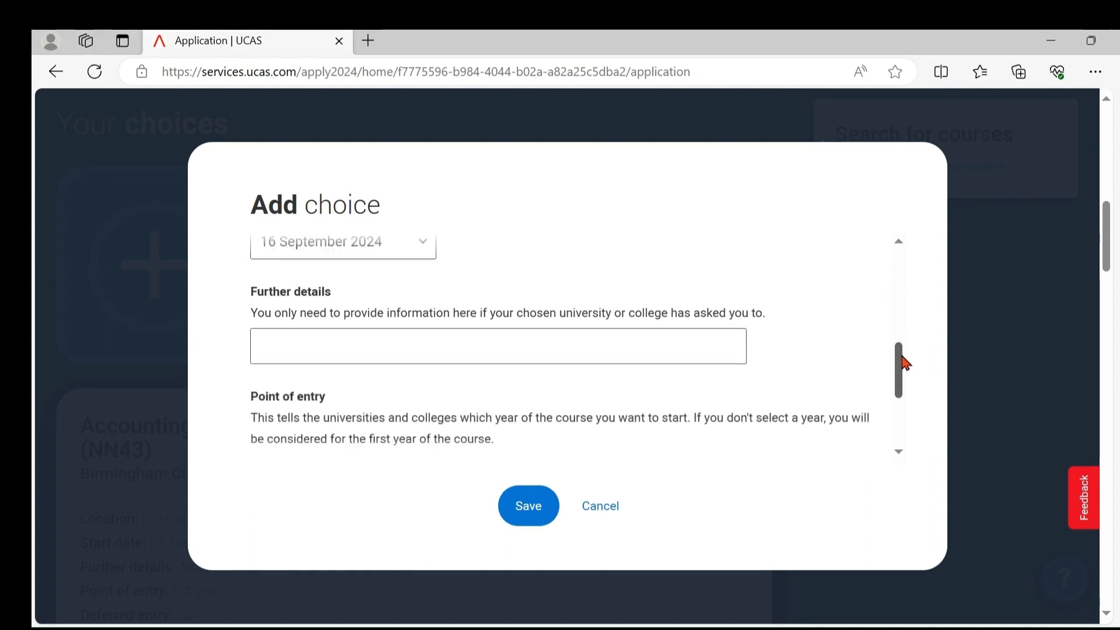
scroll(904, 362, down, 2)
click(359, 375)
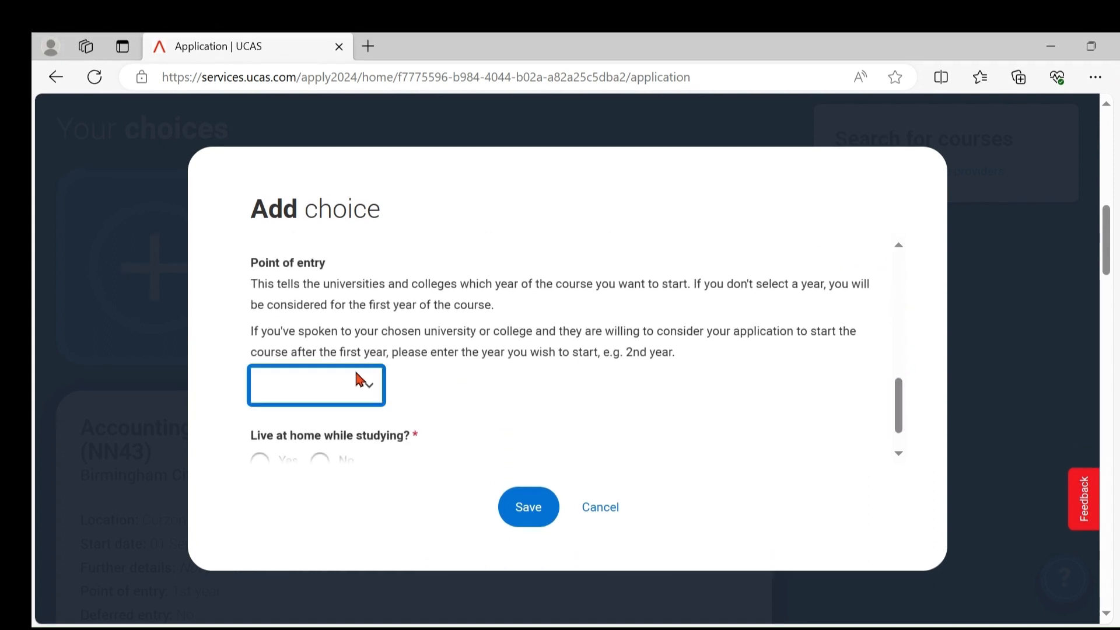
click(292, 465)
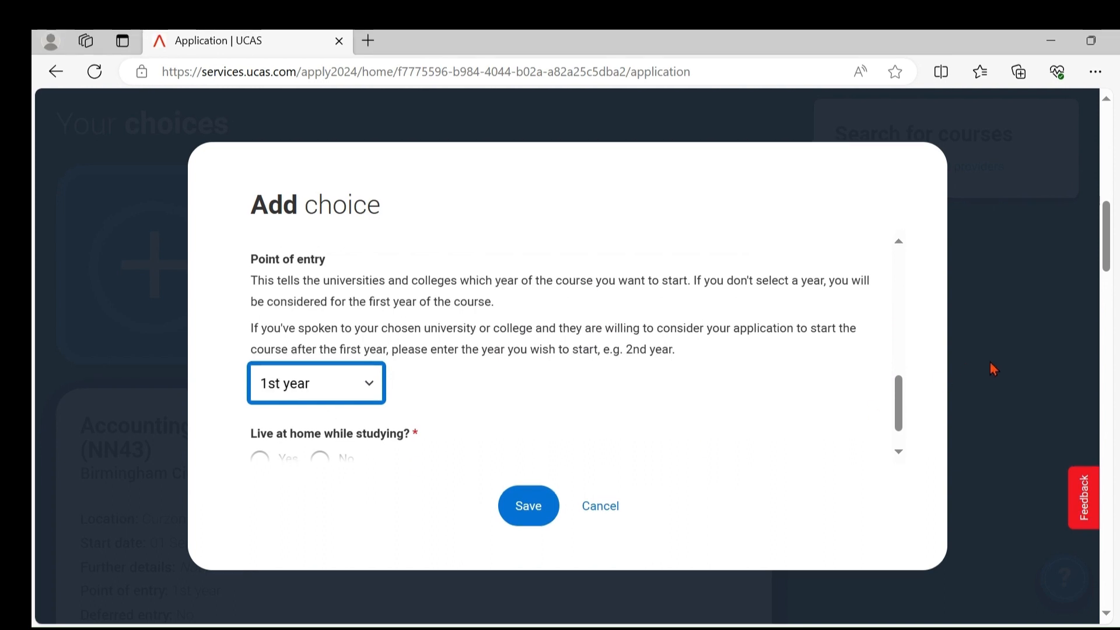
scroll(903, 403, down, 1)
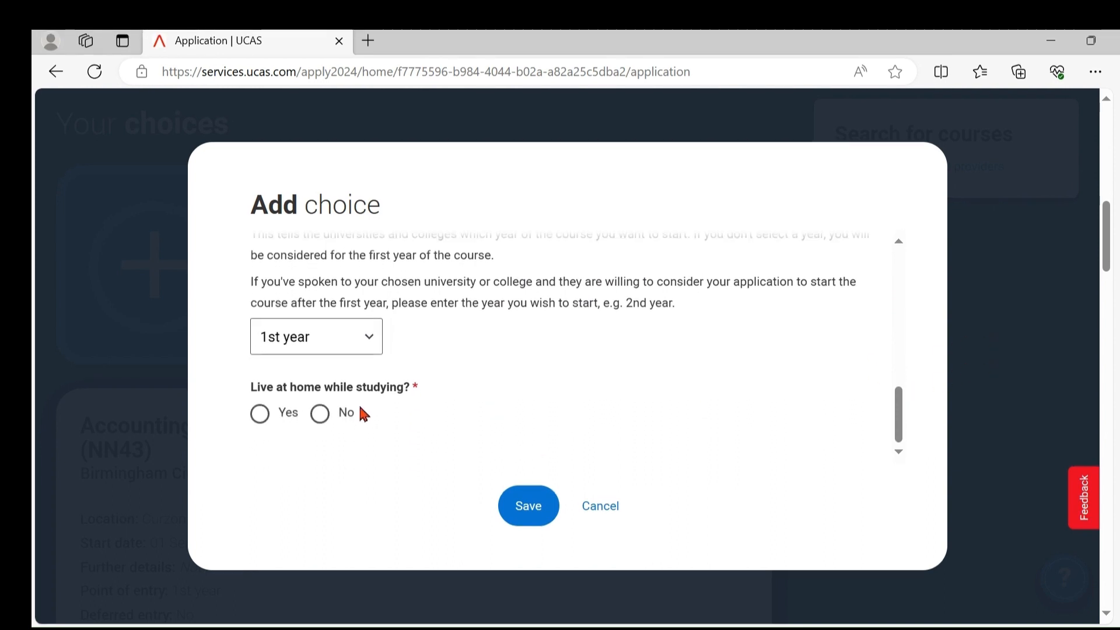
click(319, 415)
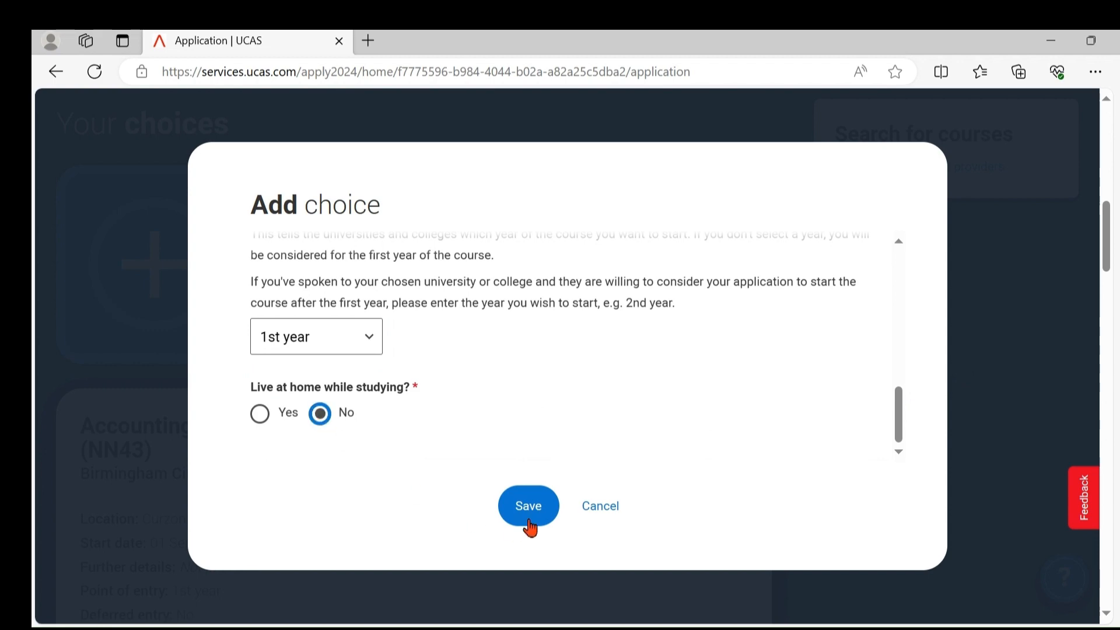
click(528, 506)
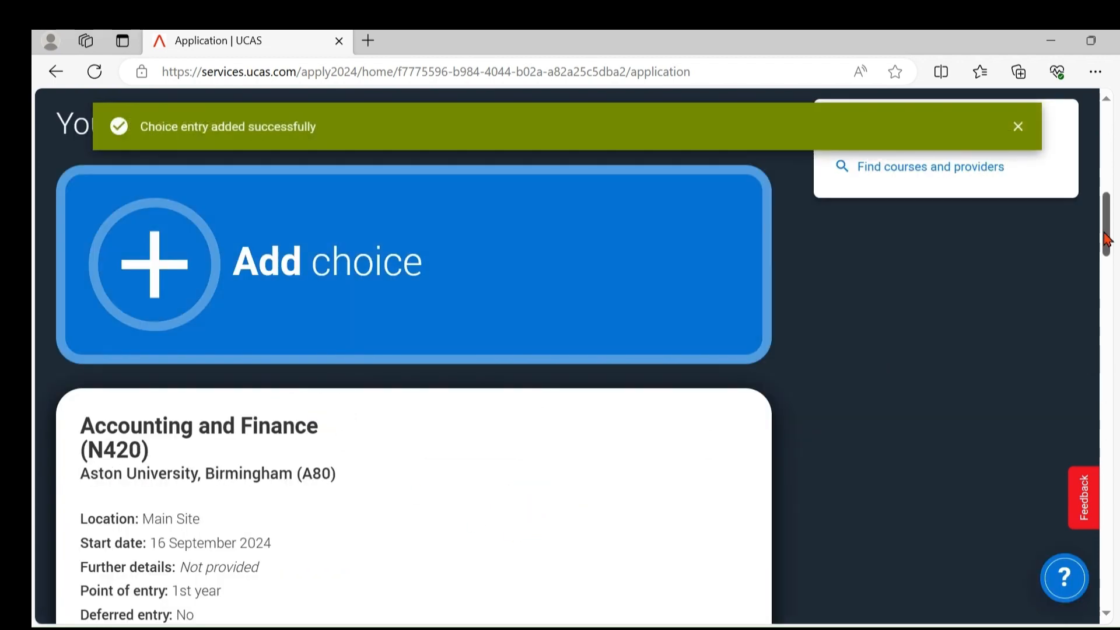
Start a new choice for University of Wolverhampton with the course Accounting and Finance N400
drag(1106, 239, 1106, 191)
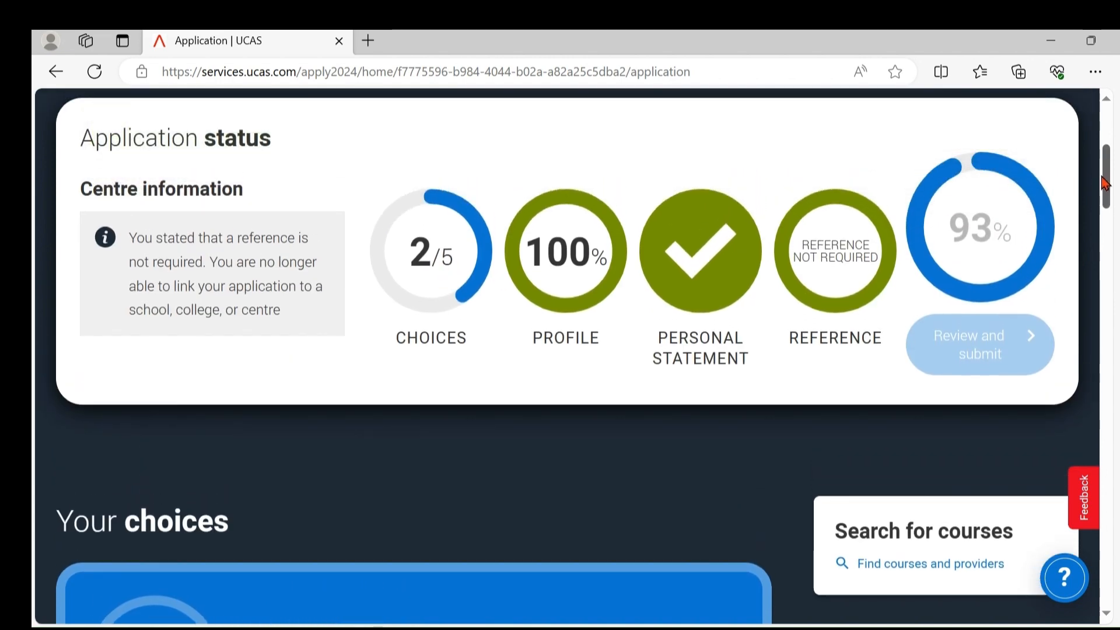
drag(1106, 182, 1106, 224)
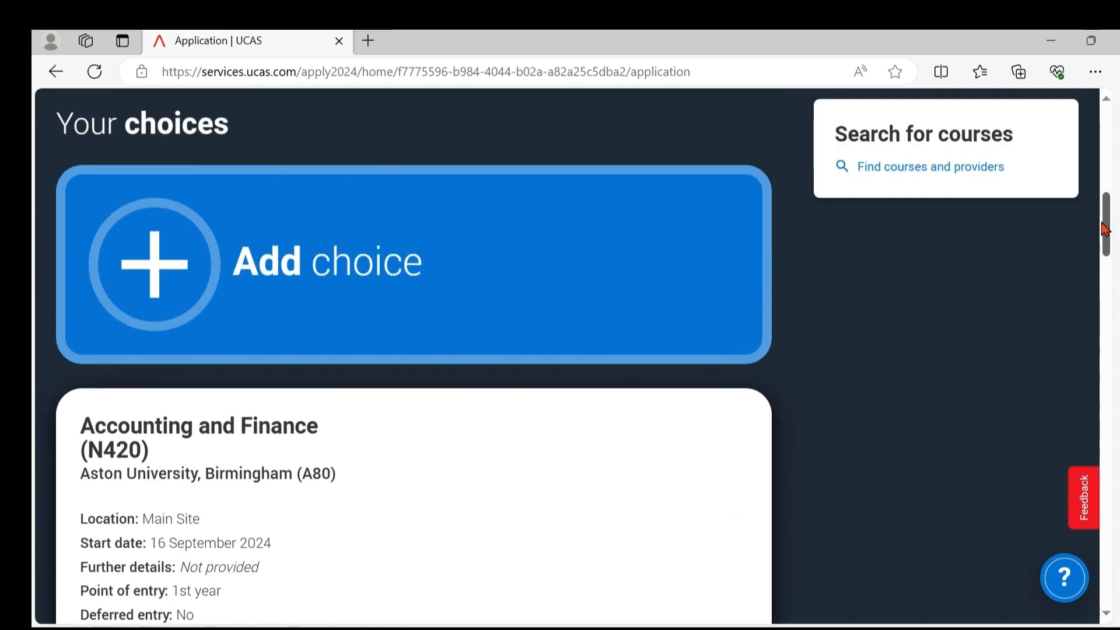
click(150, 274)
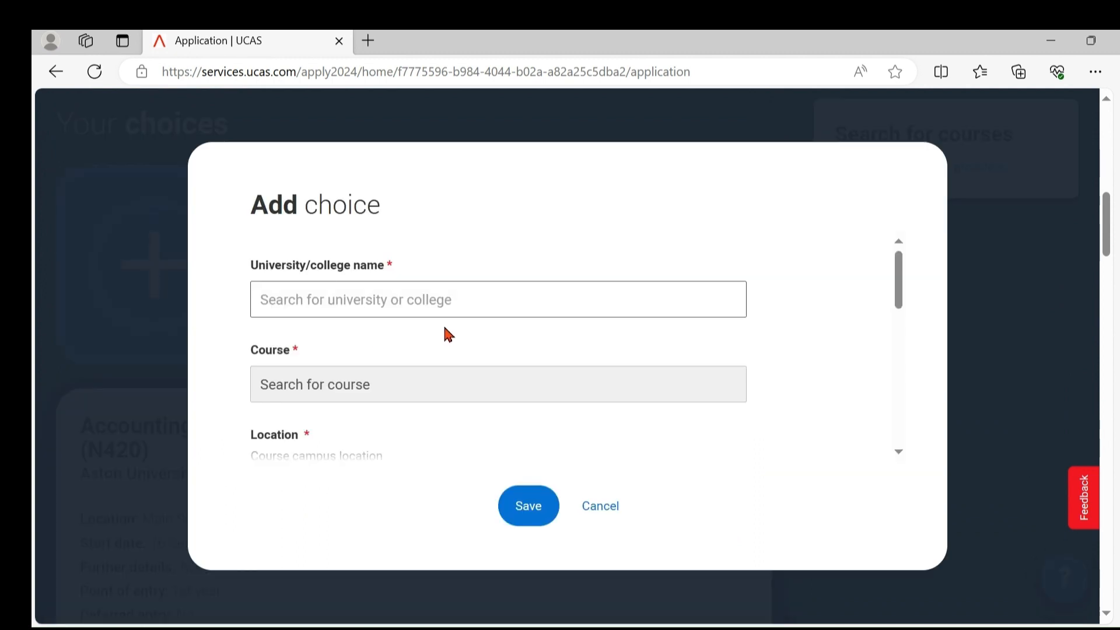
click(408, 303)
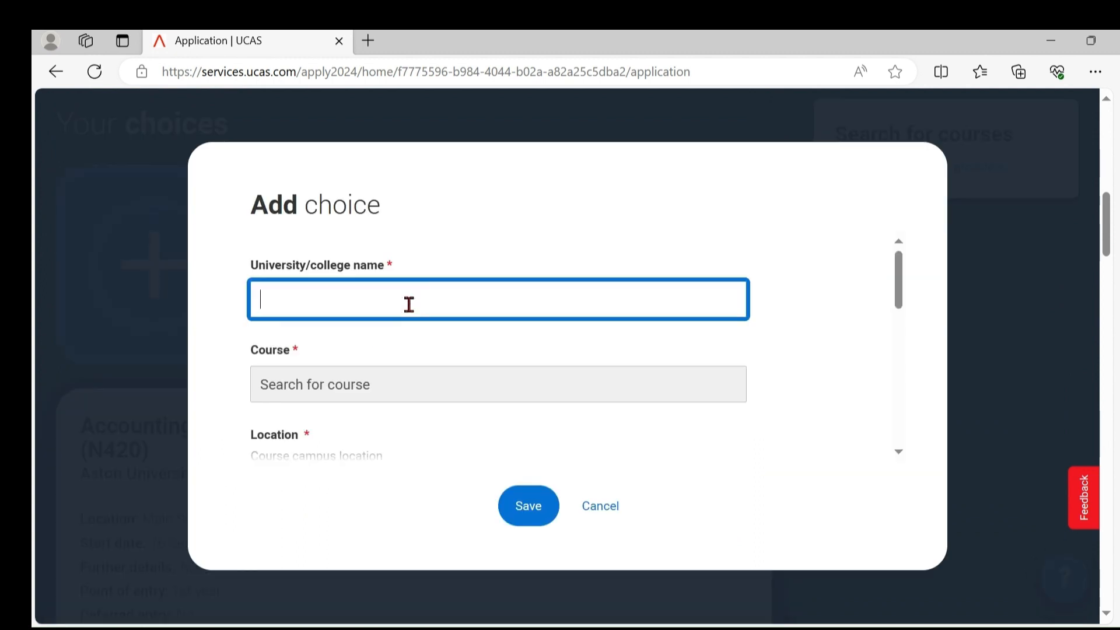
text(wol)
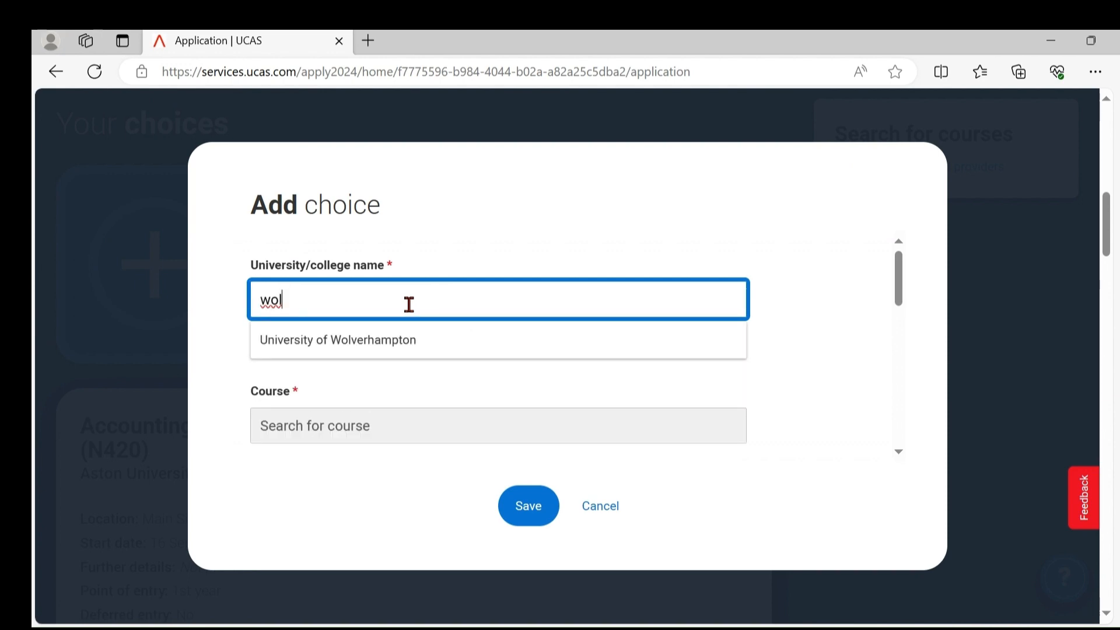
click(381, 346)
click(314, 386)
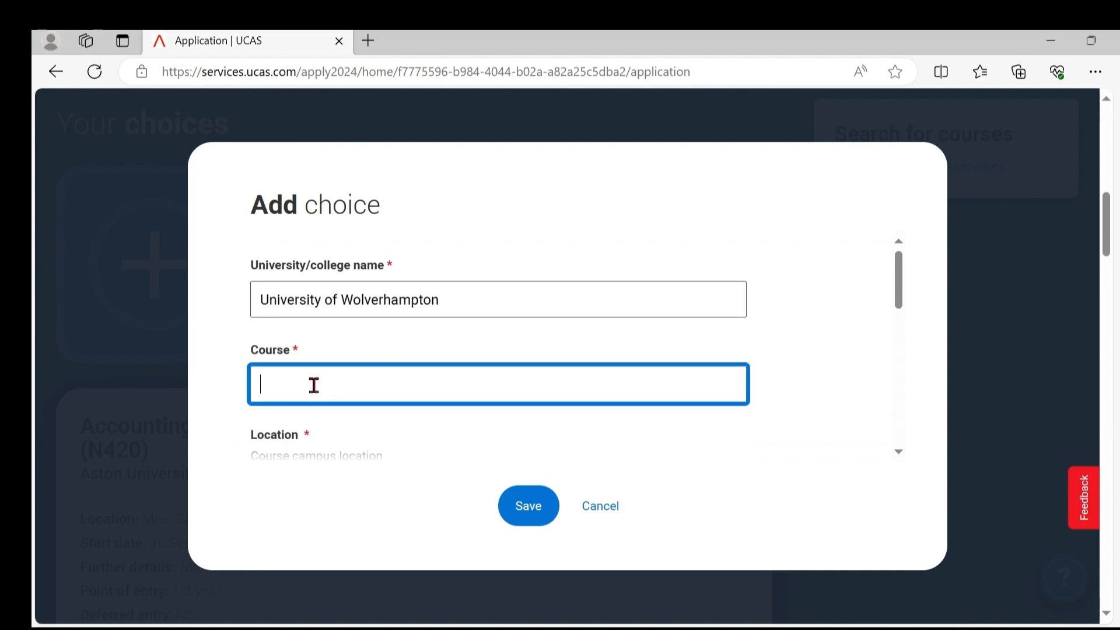
text(acc)
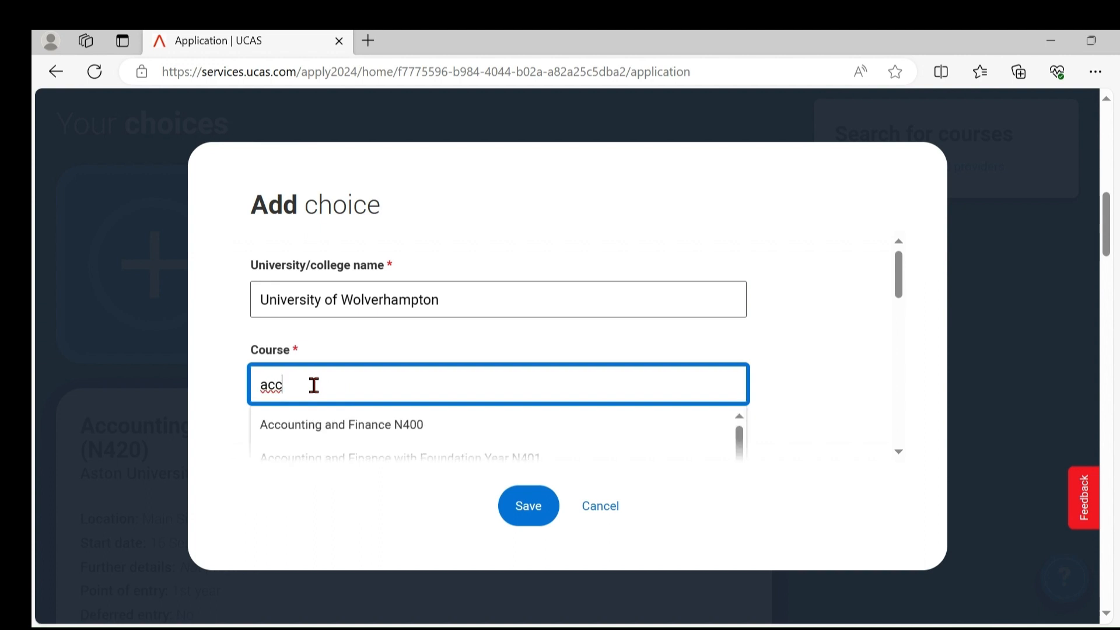
click(367, 426)
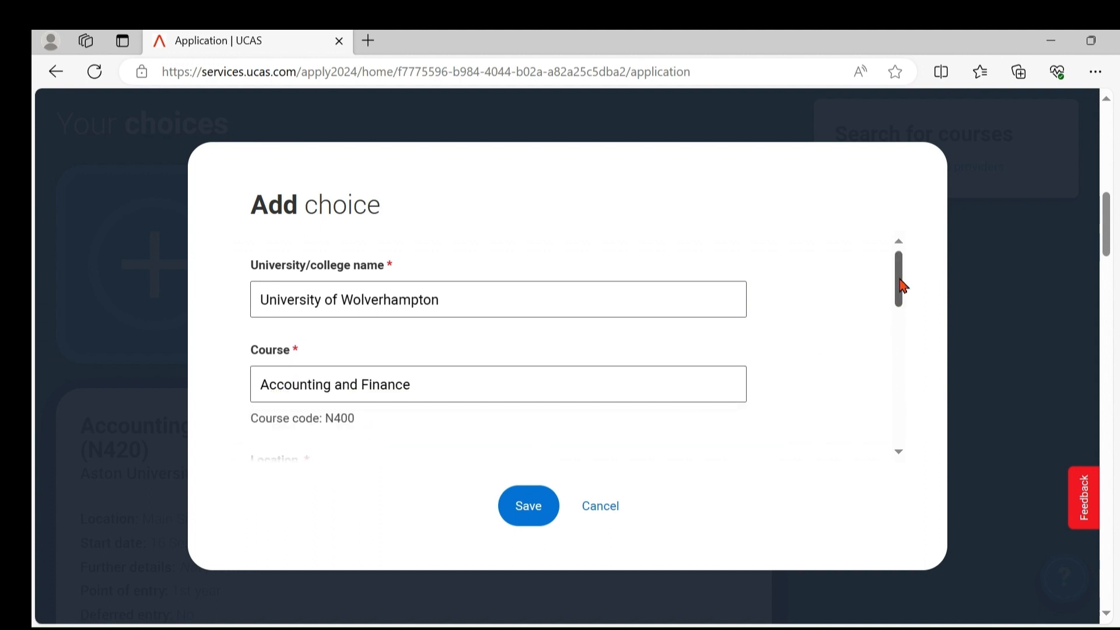
Set the Wolverhampton choice's location to University of Wolverhampton and its start date to 16 September 2024
drag(903, 282, 903, 298)
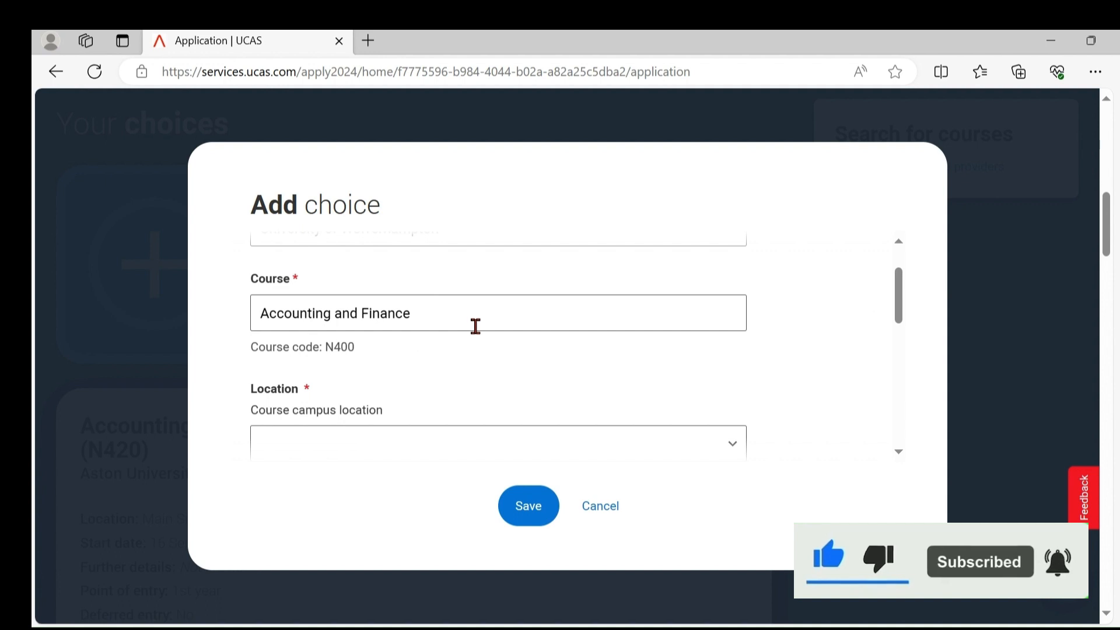
drag(900, 294, 880, 320)
click(677, 353)
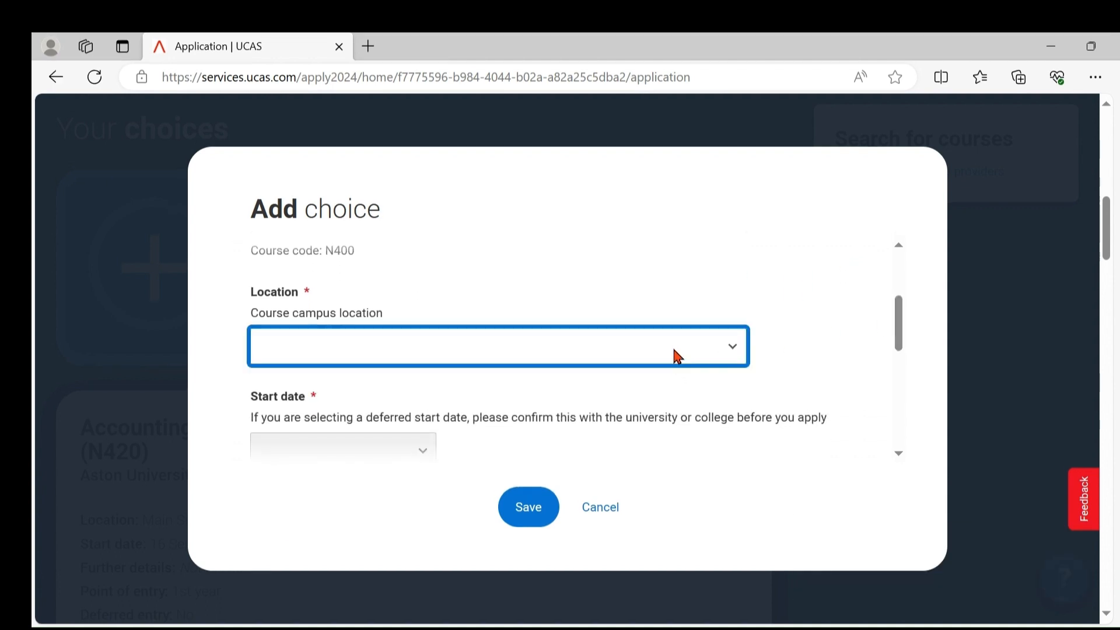
click(492, 401)
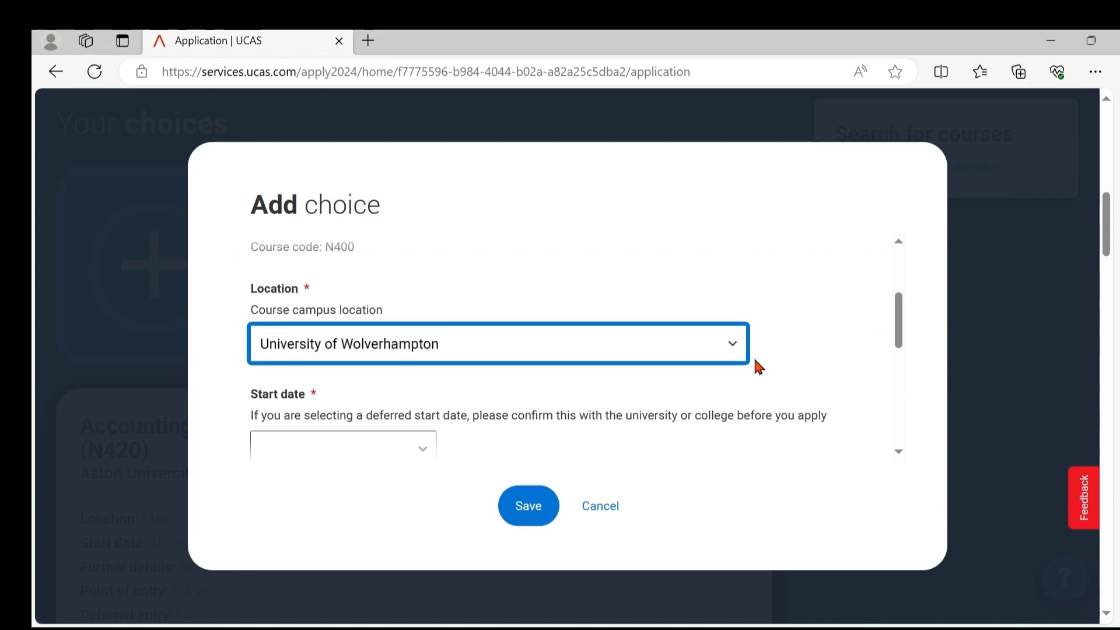
drag(892, 331, 899, 355)
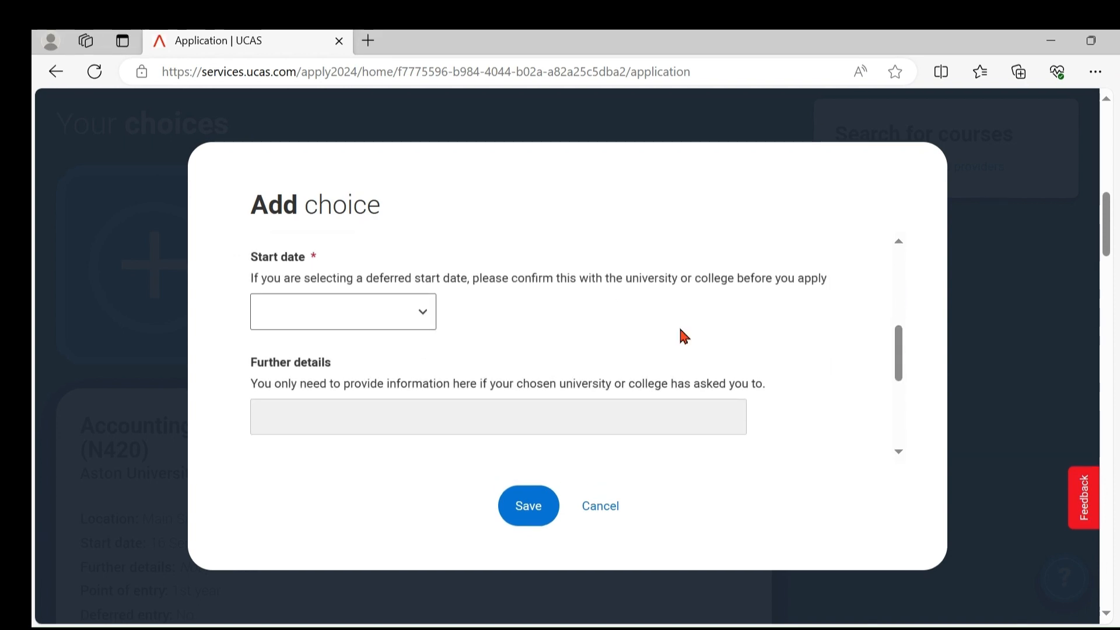
click(417, 319)
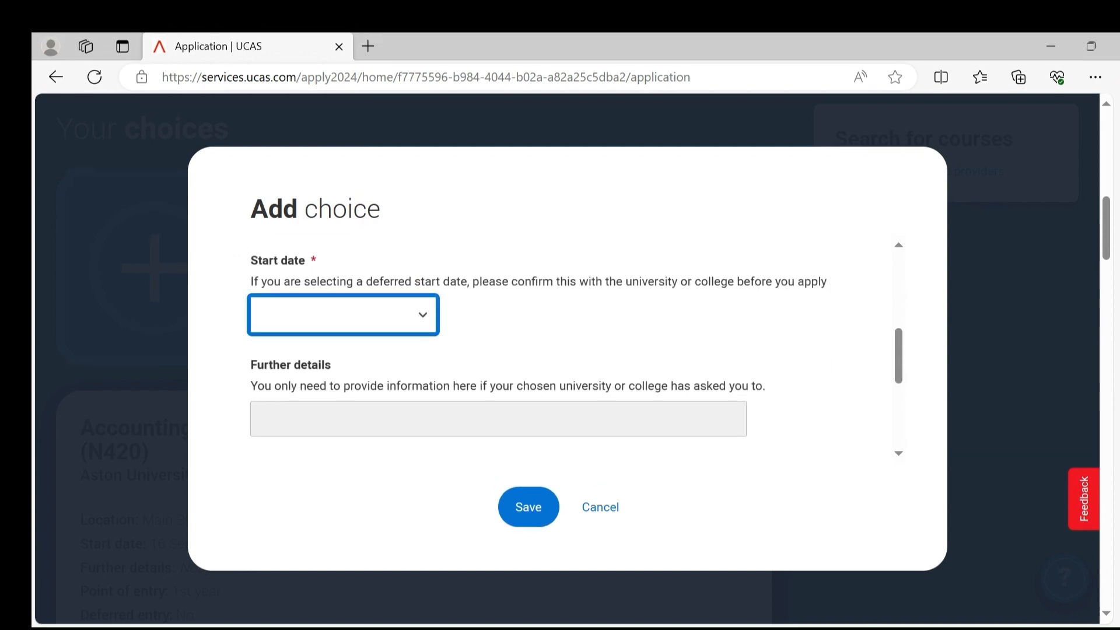
click(362, 380)
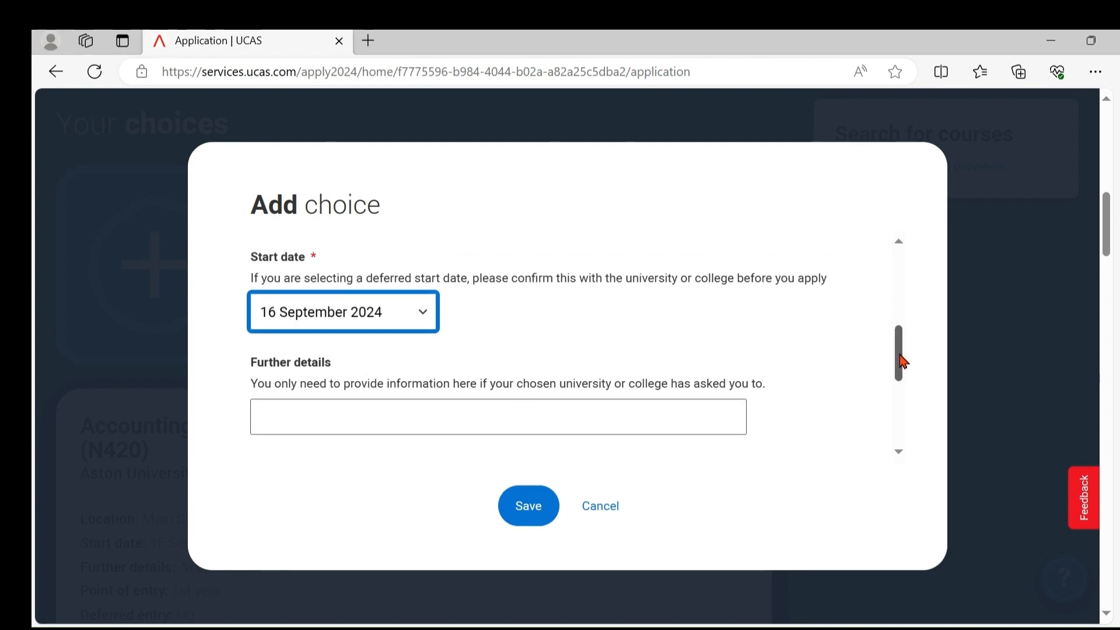
Set the Wolverhampton choice's point of entry to 1st year, answer No to living at home while studying, and save the choice
drag(897, 358, 902, 414)
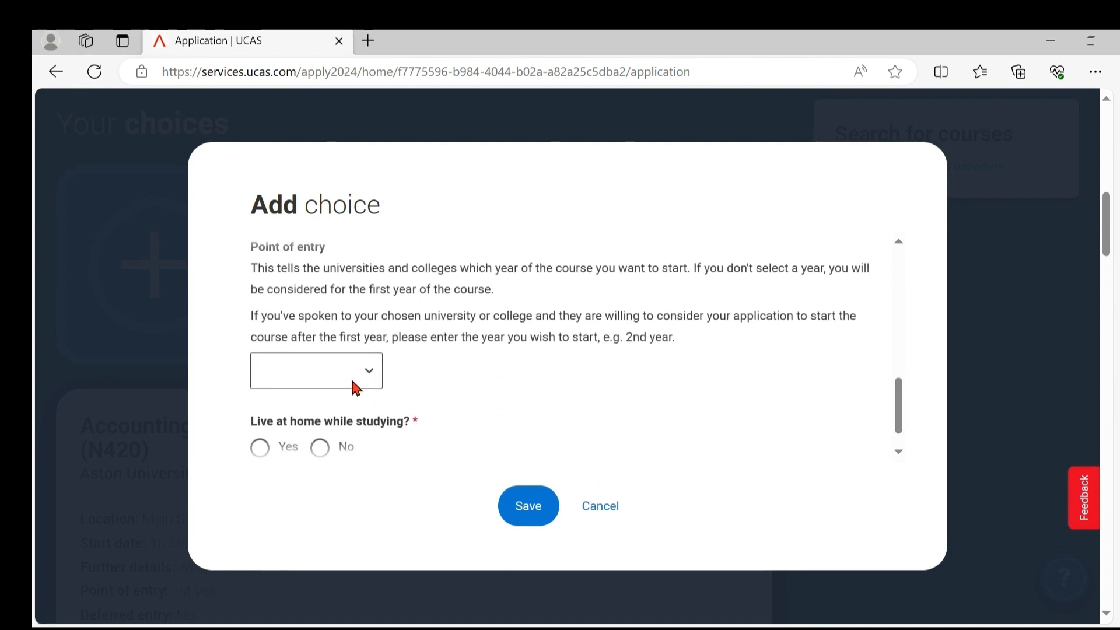
click(366, 377)
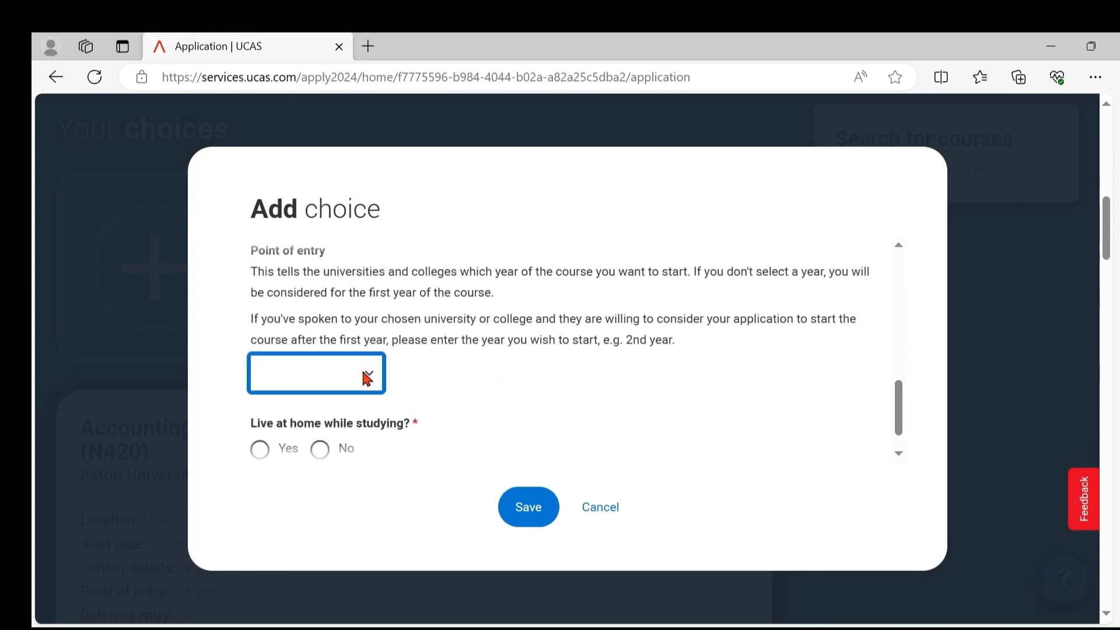
click(314, 452)
drag(894, 426, 877, 439)
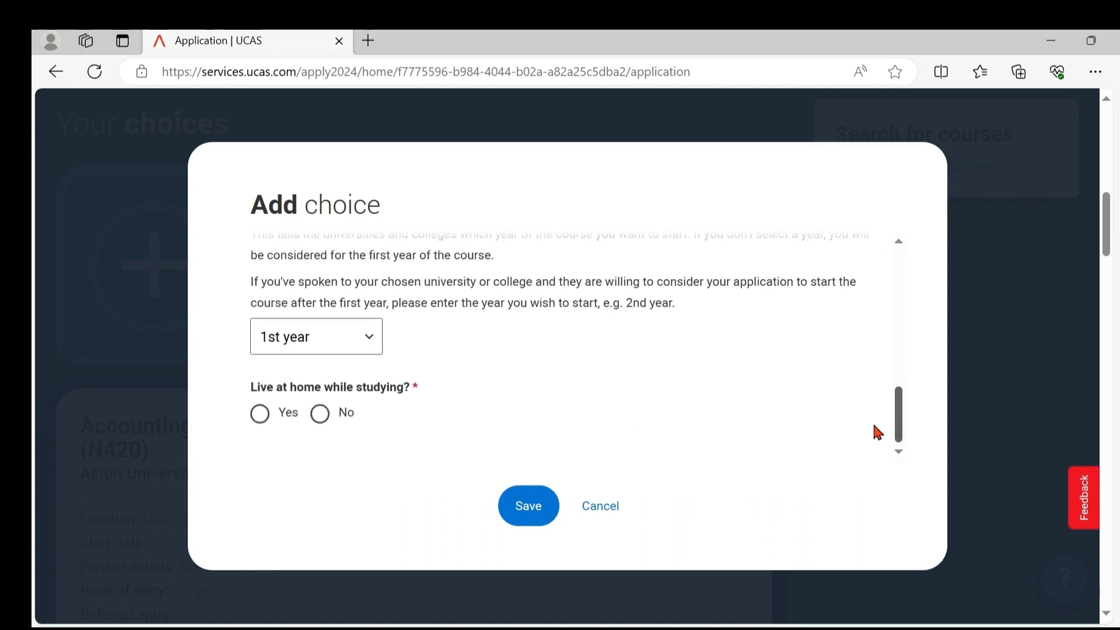
click(319, 415)
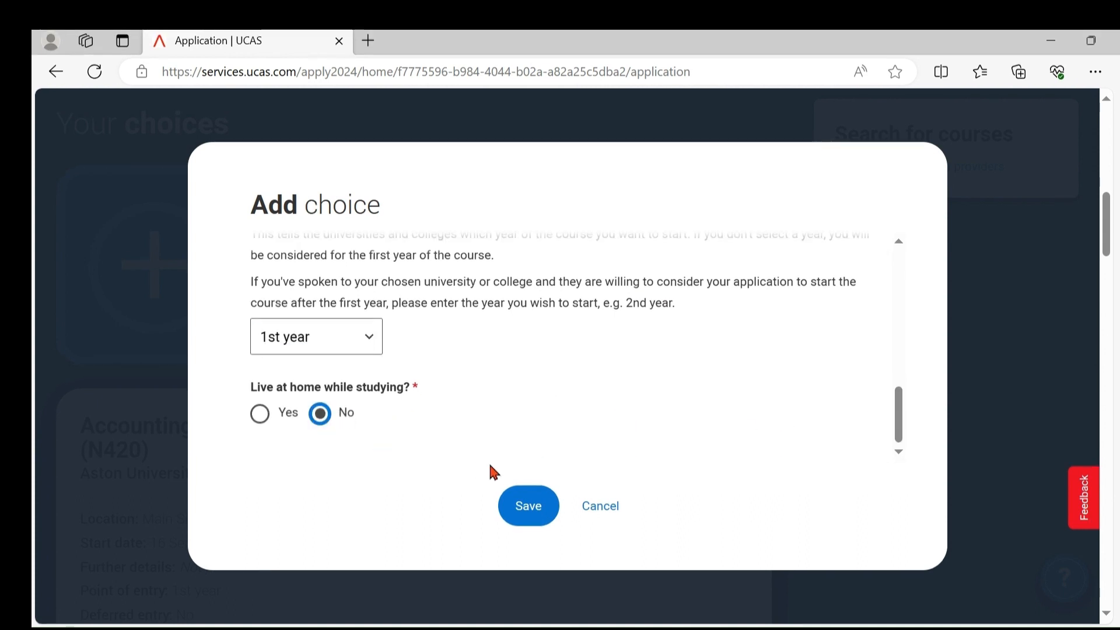
click(527, 508)
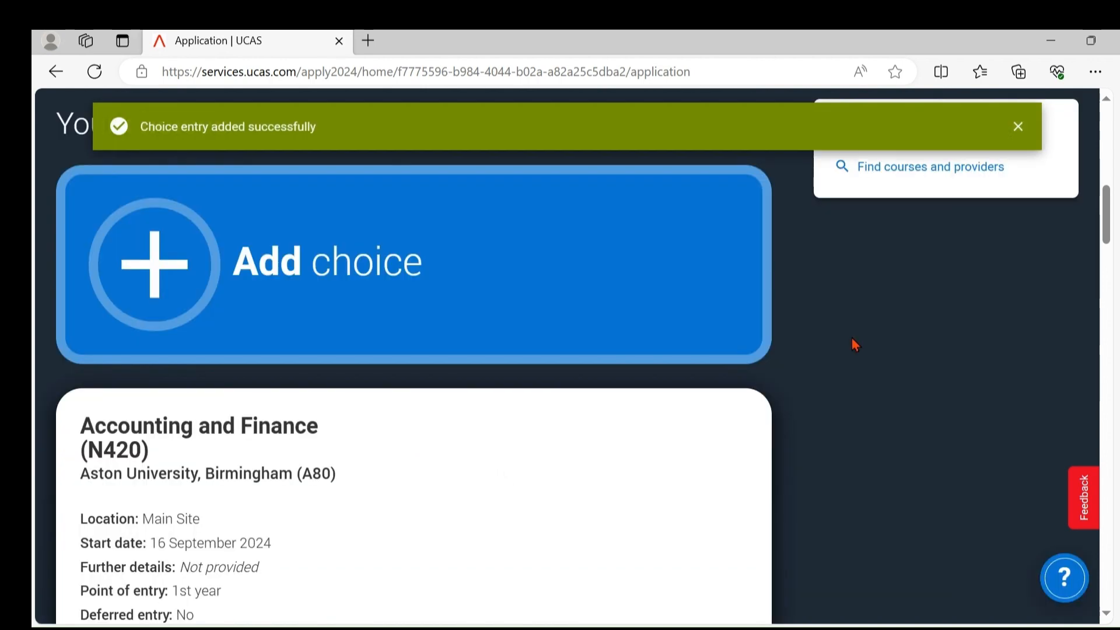
Start a new choice for Coventry University with the course Accounting and Finance NN34
mouse_move(1106, 218)
mouse_down()
mouse_move(1104, 163)
mouse_move(1106, 213)
mouse_up()
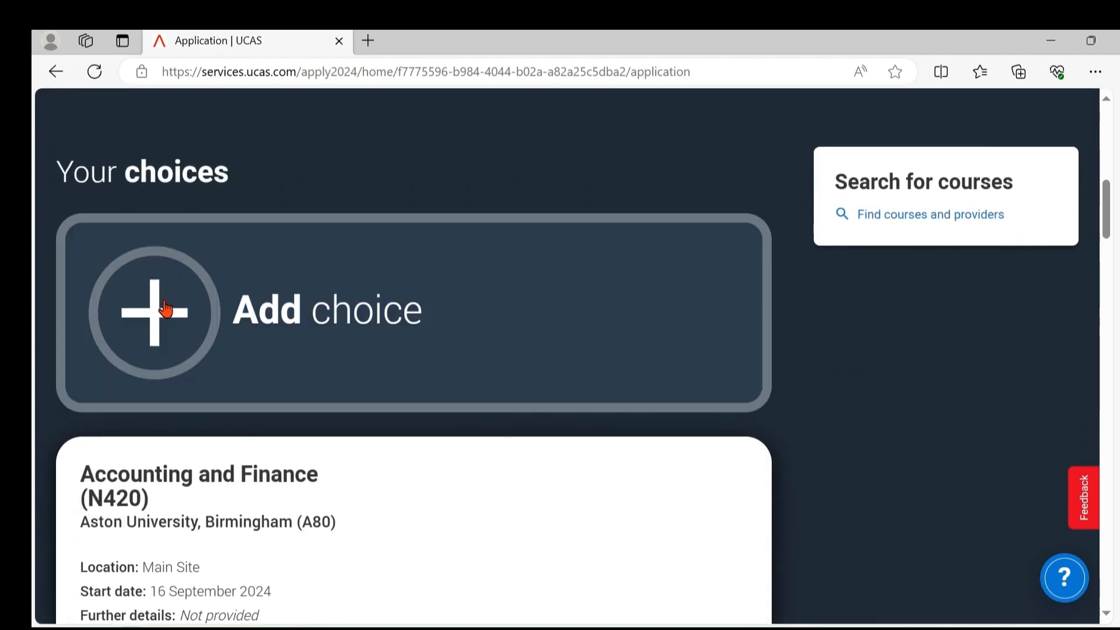
click(154, 308)
click(360, 297)
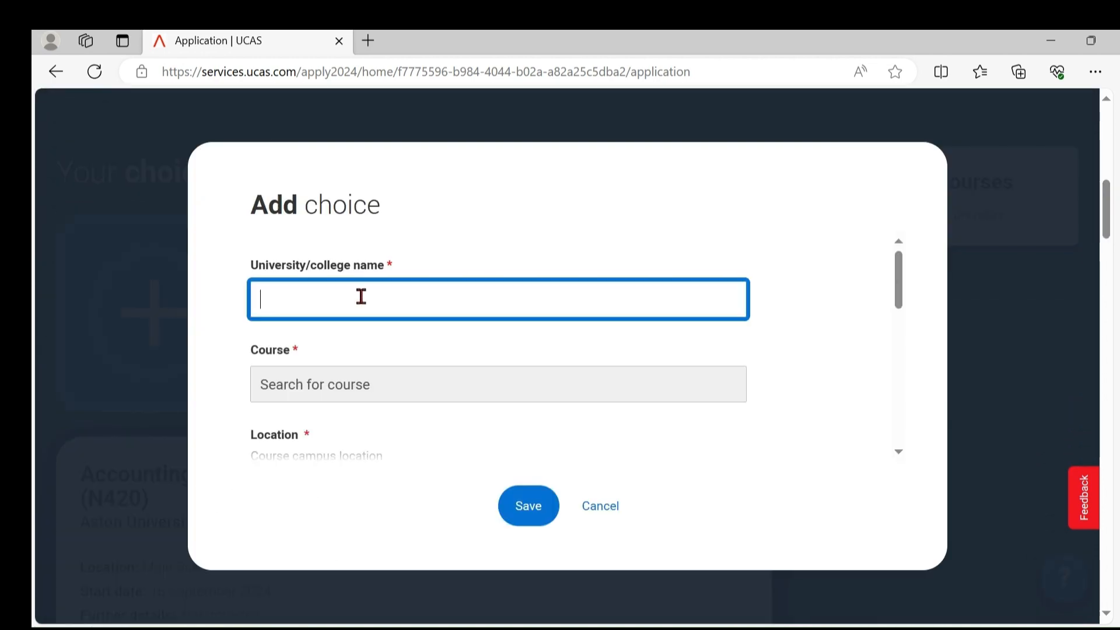
text(cob)
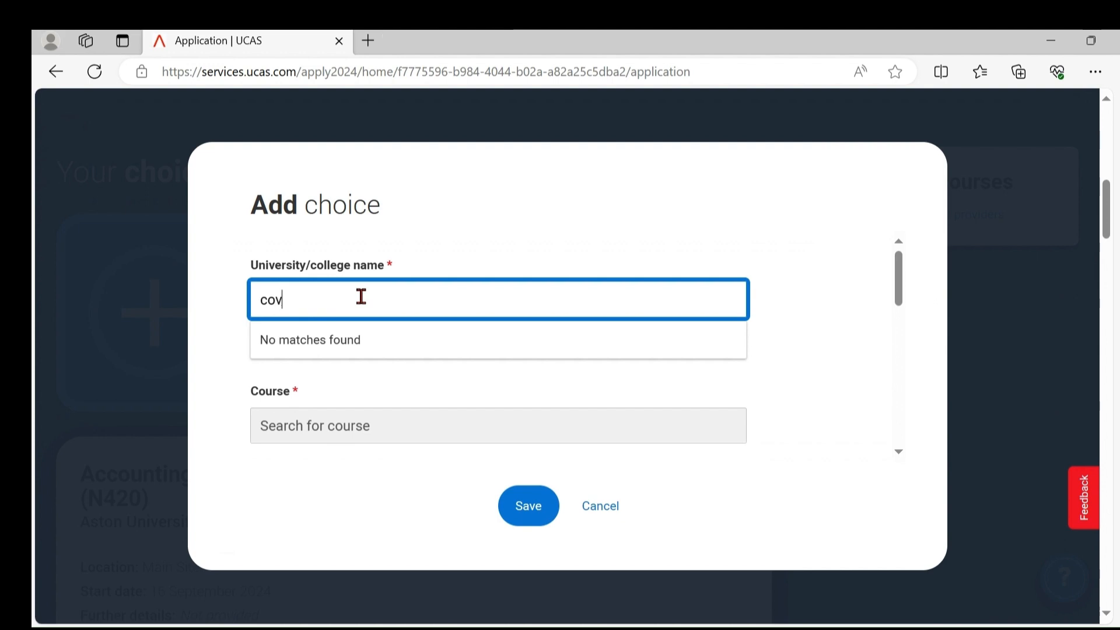
click(340, 373)
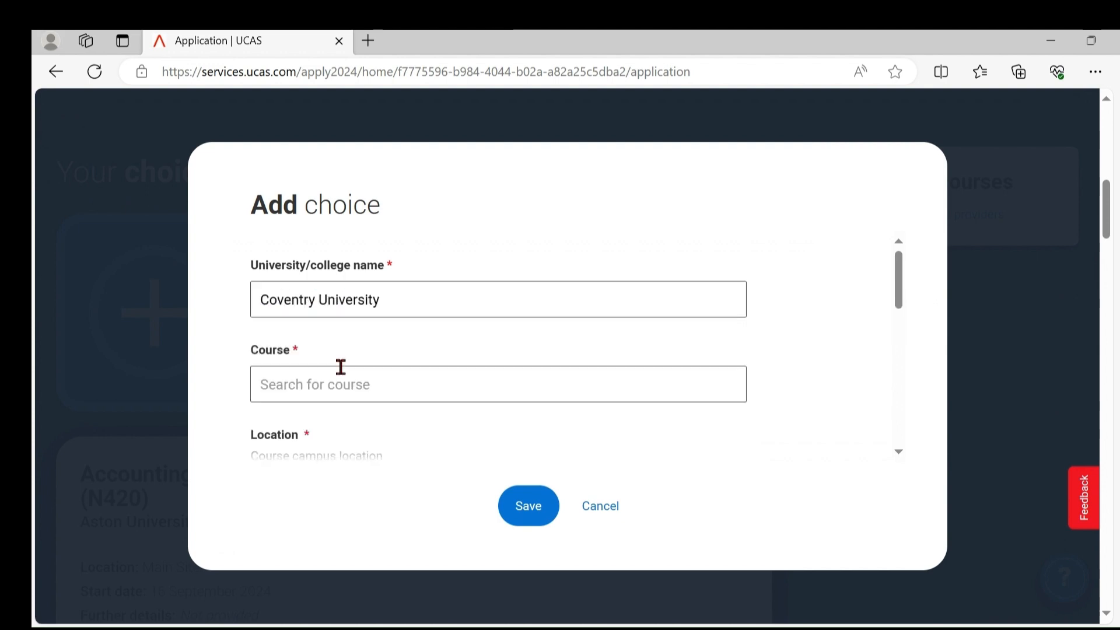
click(332, 380)
text(acco)
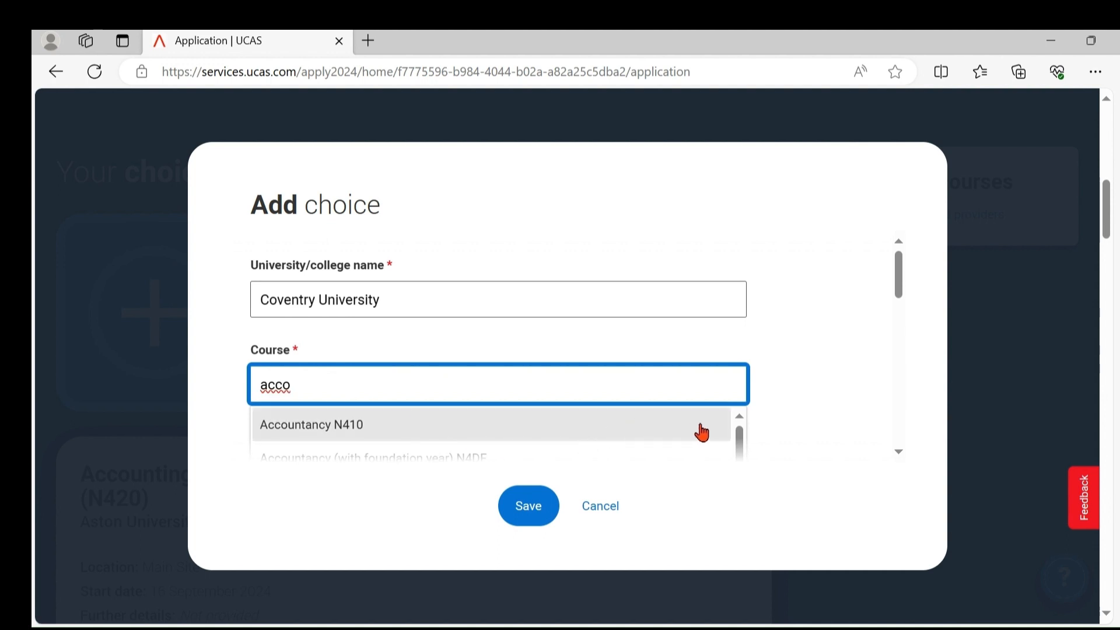
drag(905, 276, 900, 294)
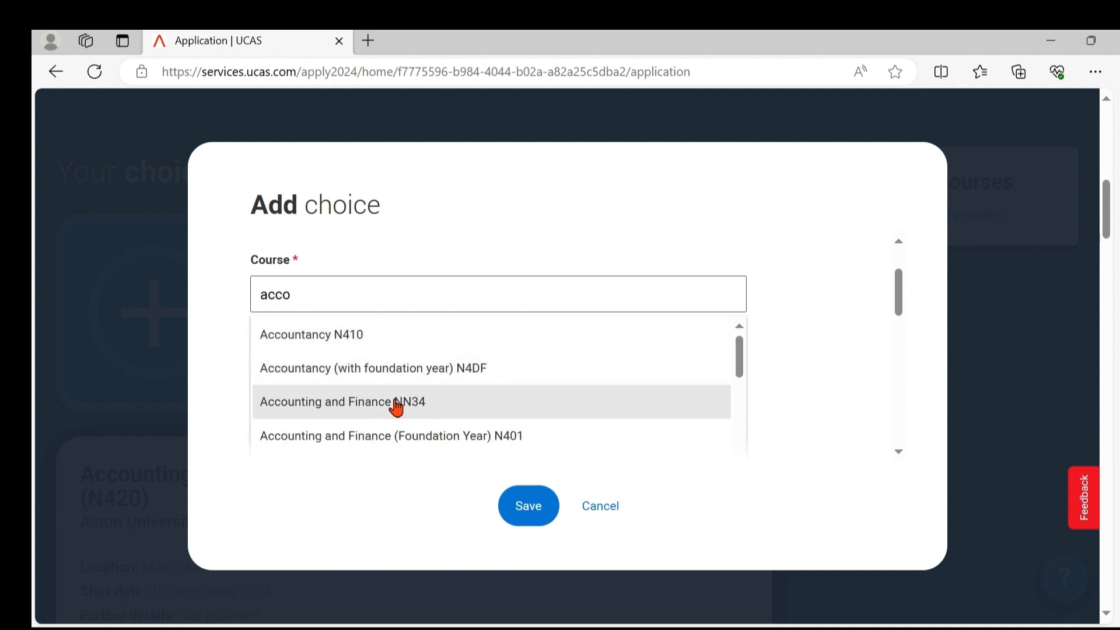
click(416, 401)
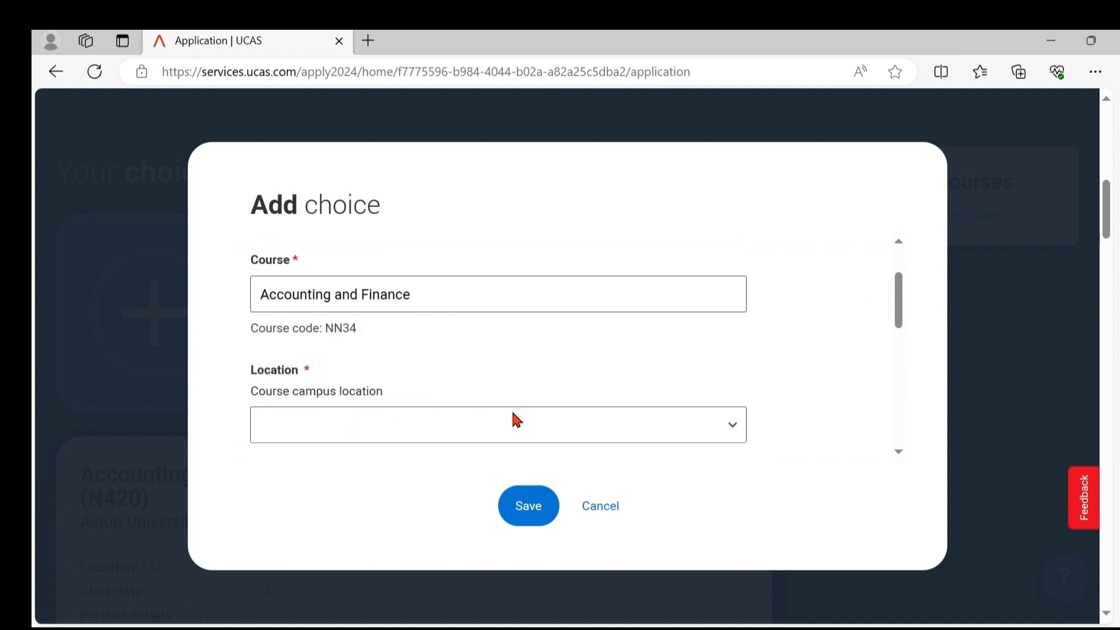
Select the Coventry University choice's campus location and set its start date to 01 September 2024
click(499, 431)
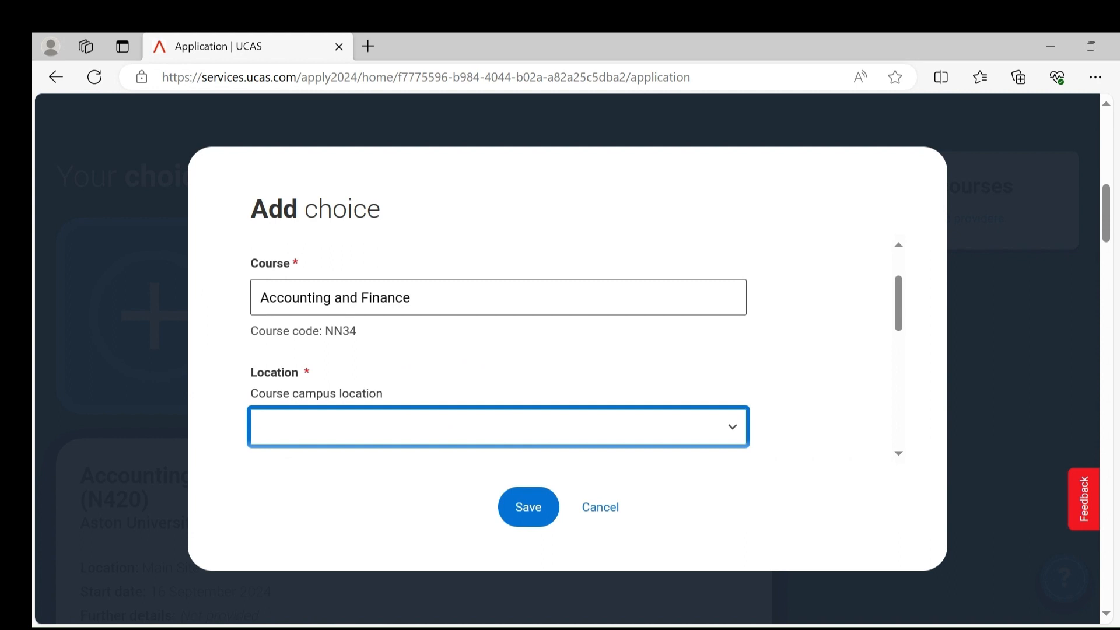
click(385, 483)
drag(899, 290, 907, 340)
click(386, 315)
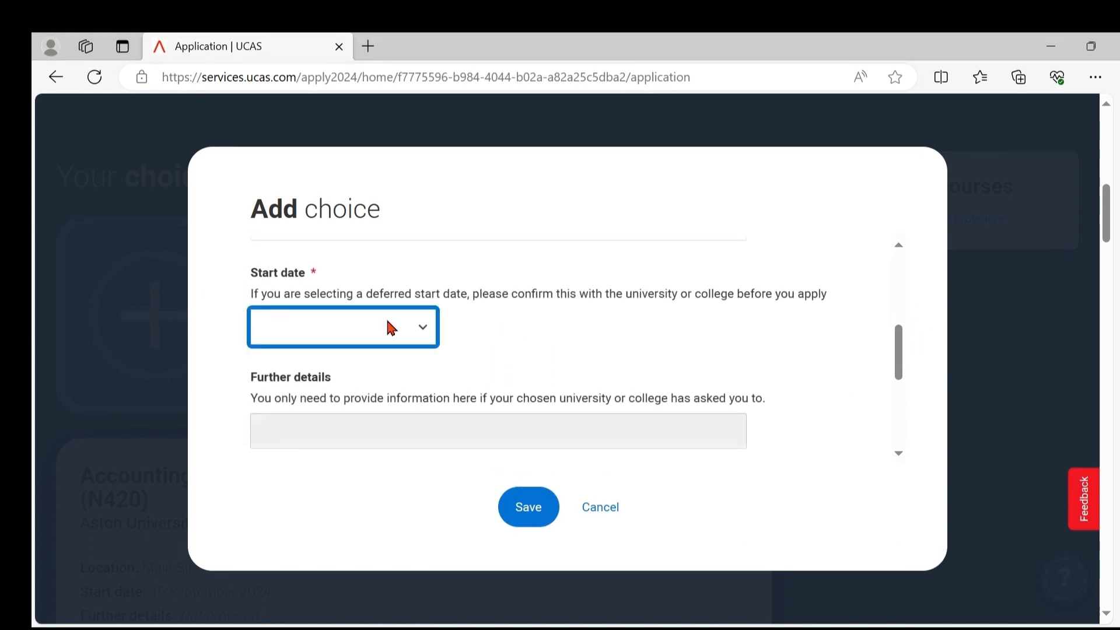
click(367, 391)
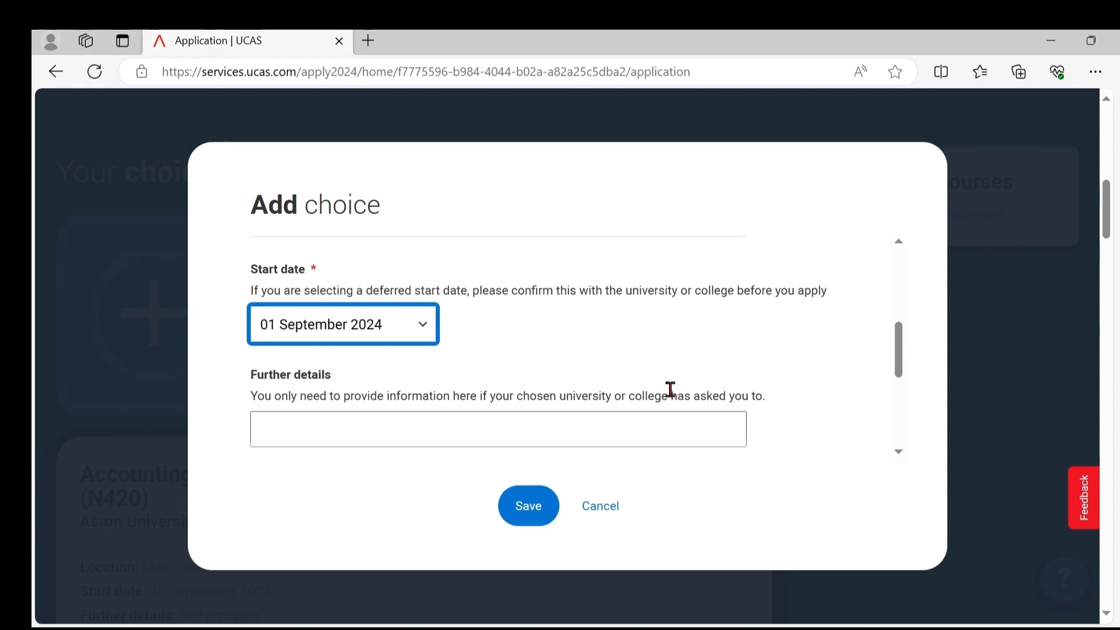
Set the Coventry University choice's point of entry to 1st year, answer No to living at home while studying, and save the choice
drag(901, 350, 902, 403)
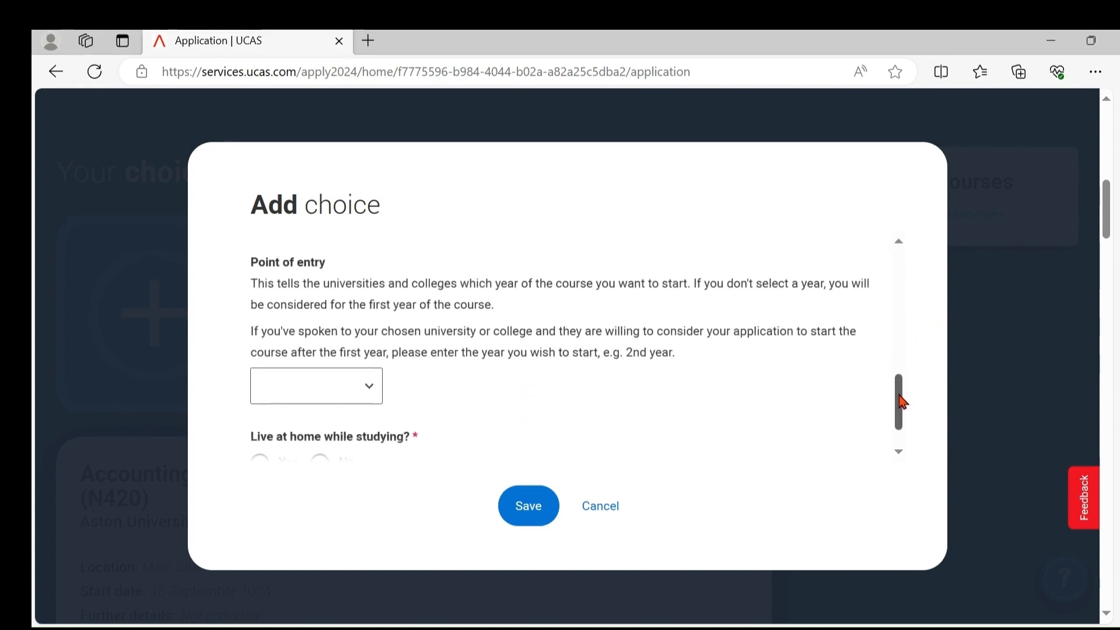
click(350, 389)
click(295, 463)
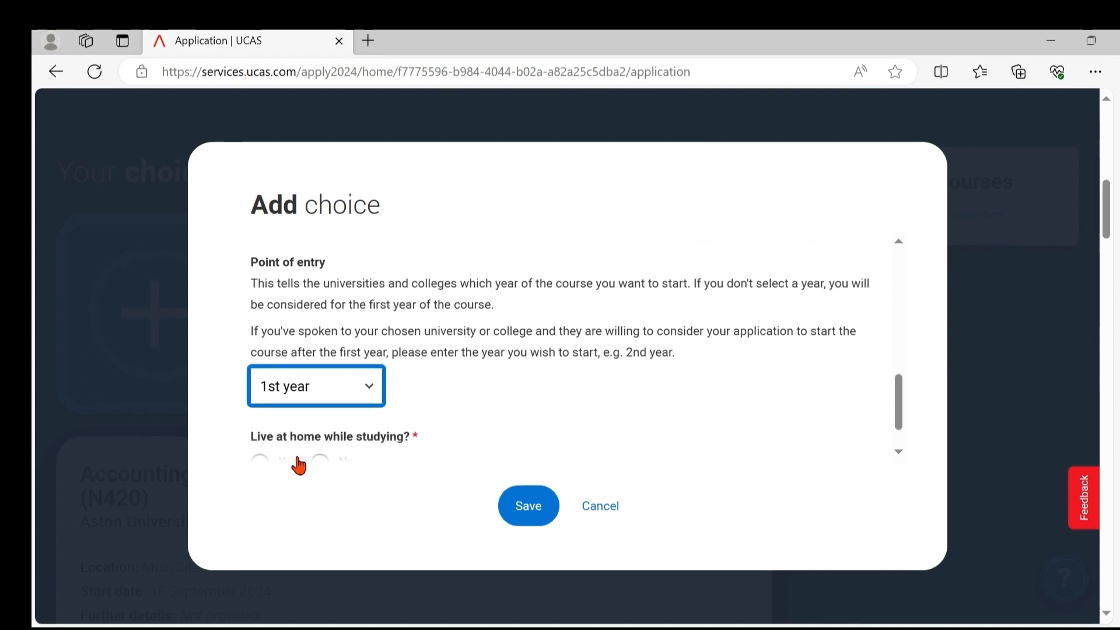
drag(901, 396, 902, 408)
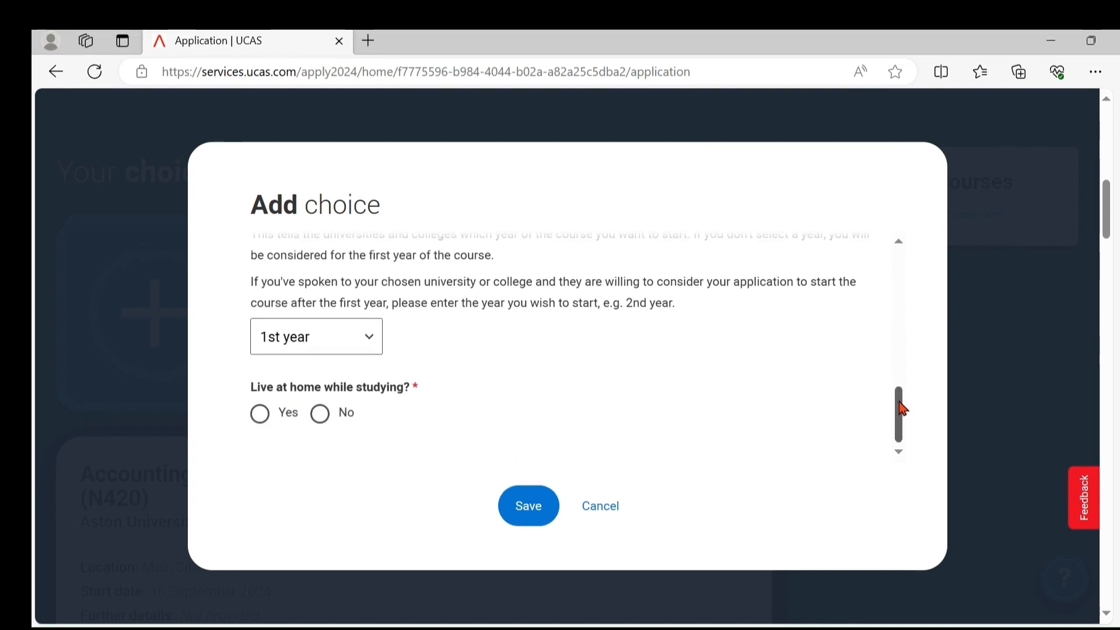
click(321, 415)
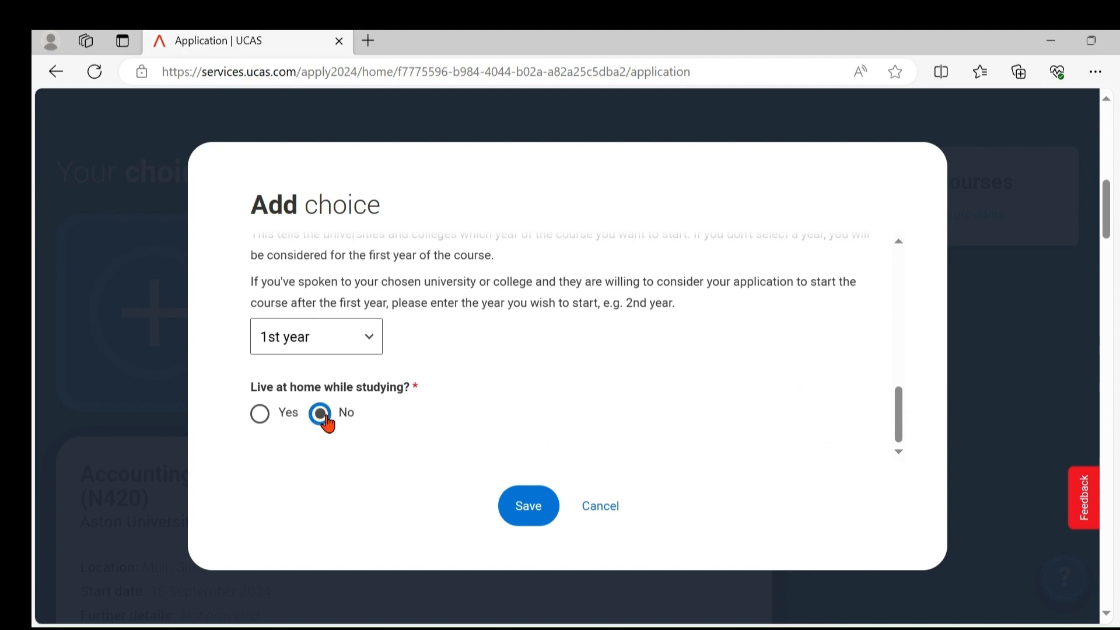
click(542, 507)
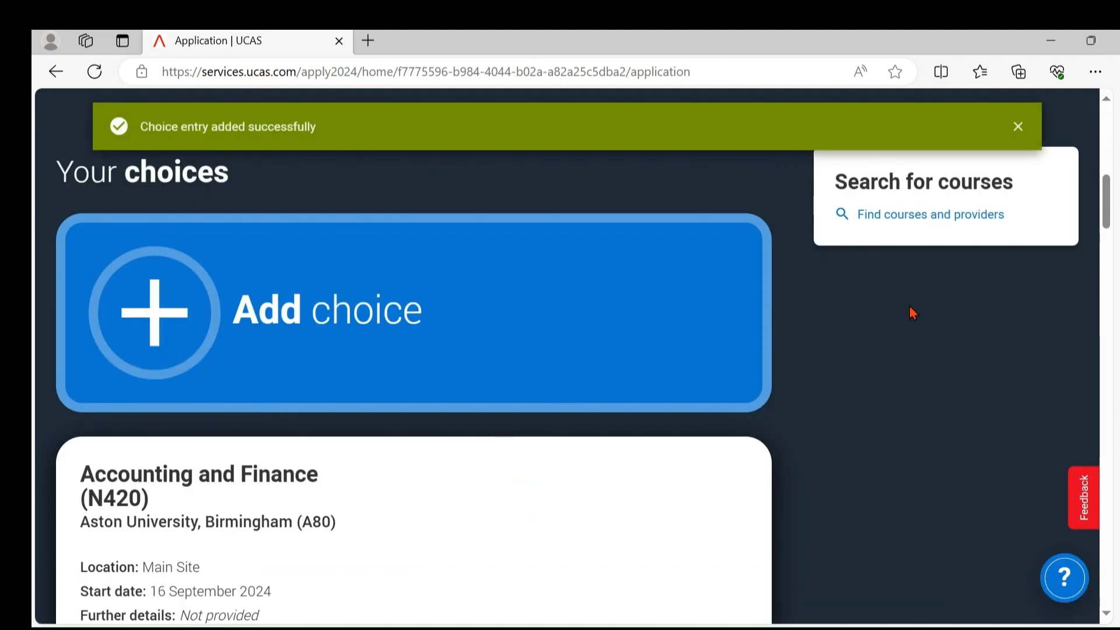
Start a new choice for Oxford Brookes University with the course Accounting and Finance NN43
mouse_move(1108, 200)
mouse_down()
mouse_move(1103, 163)
mouse_move(1103, 209)
mouse_up()
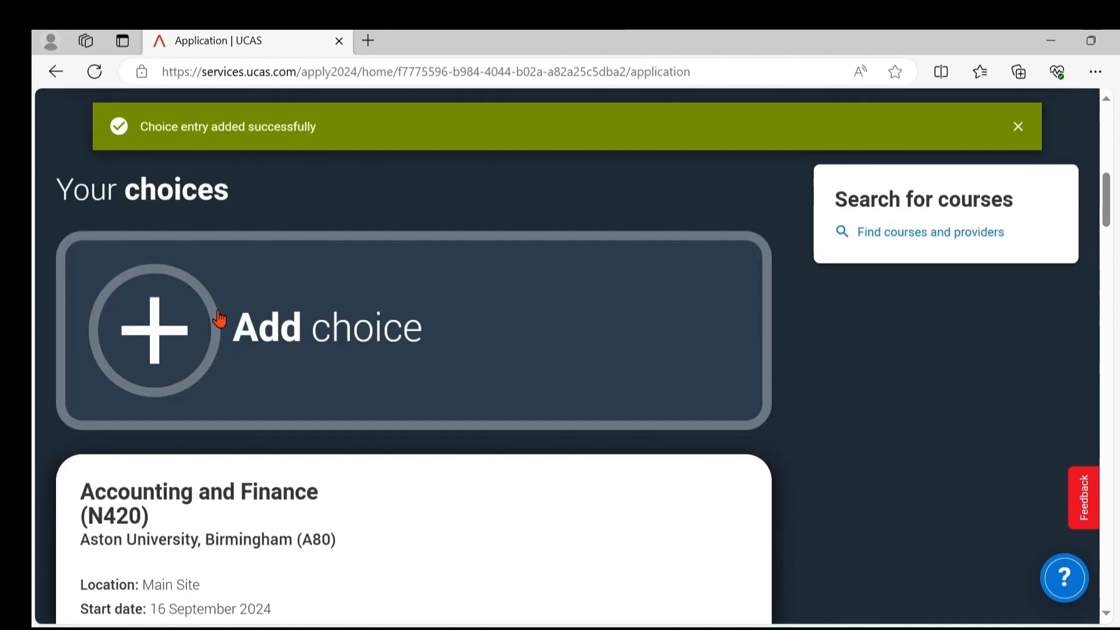
click(155, 333)
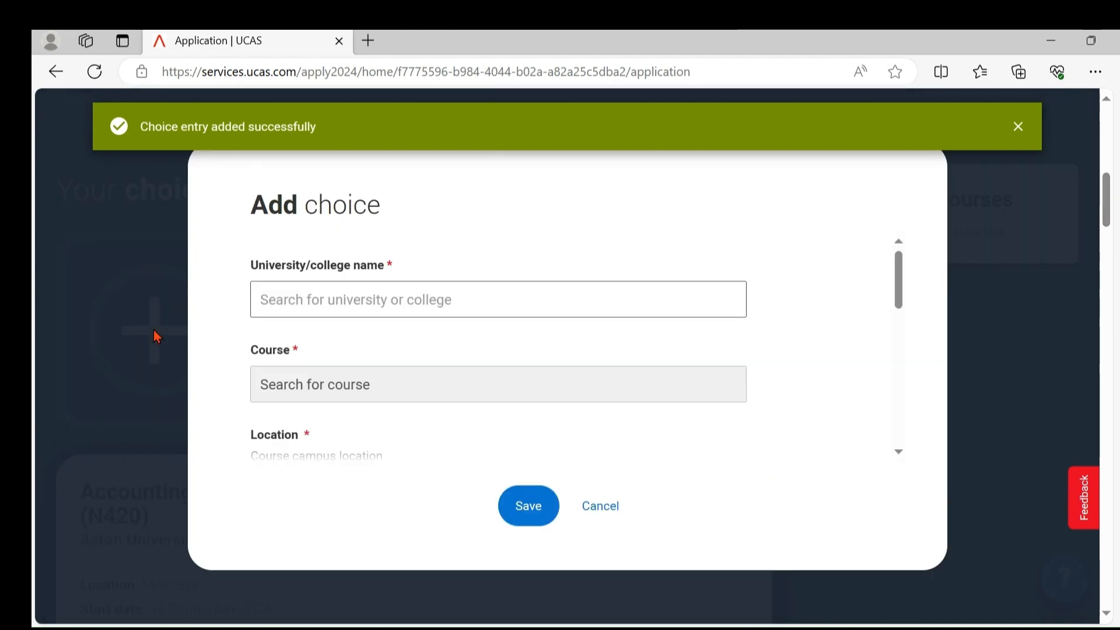
click(354, 301)
text(oxf)
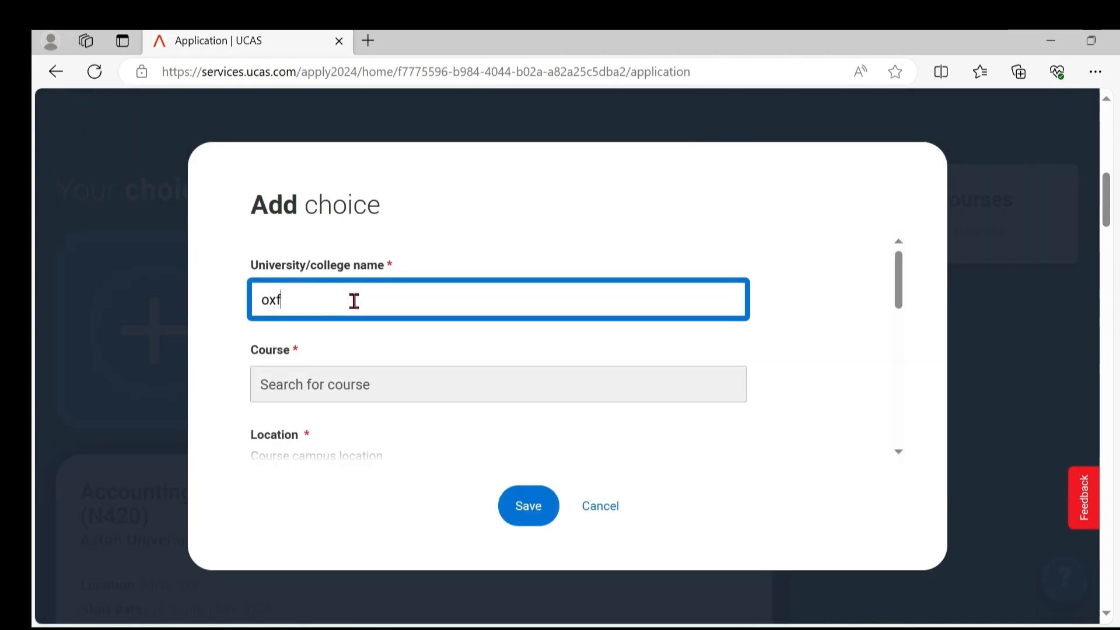
click(370, 344)
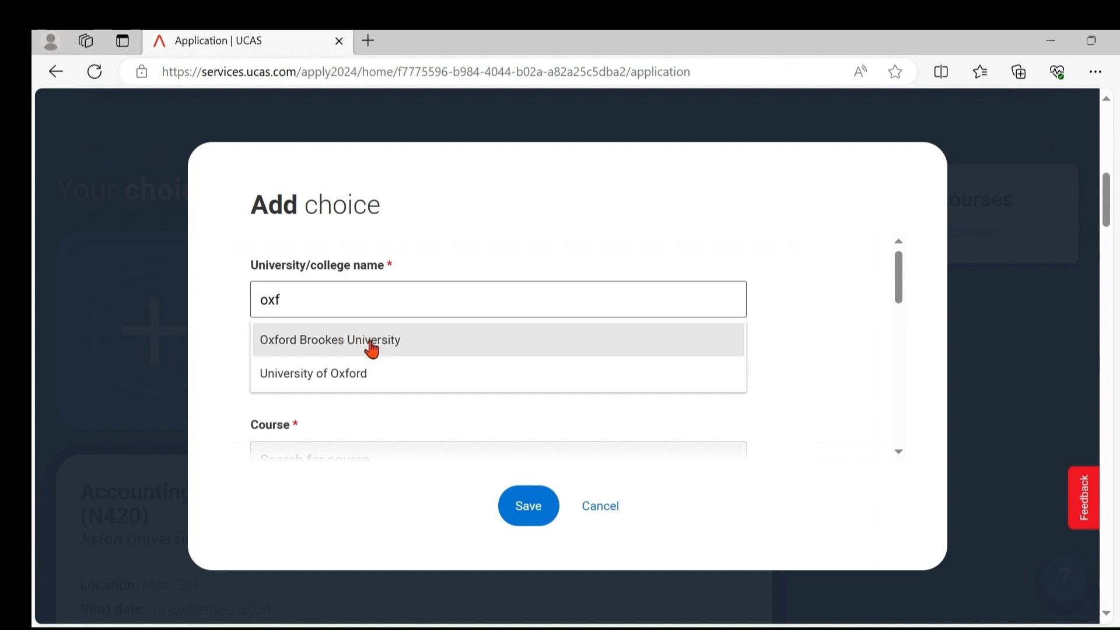
click(325, 381)
text(acc)
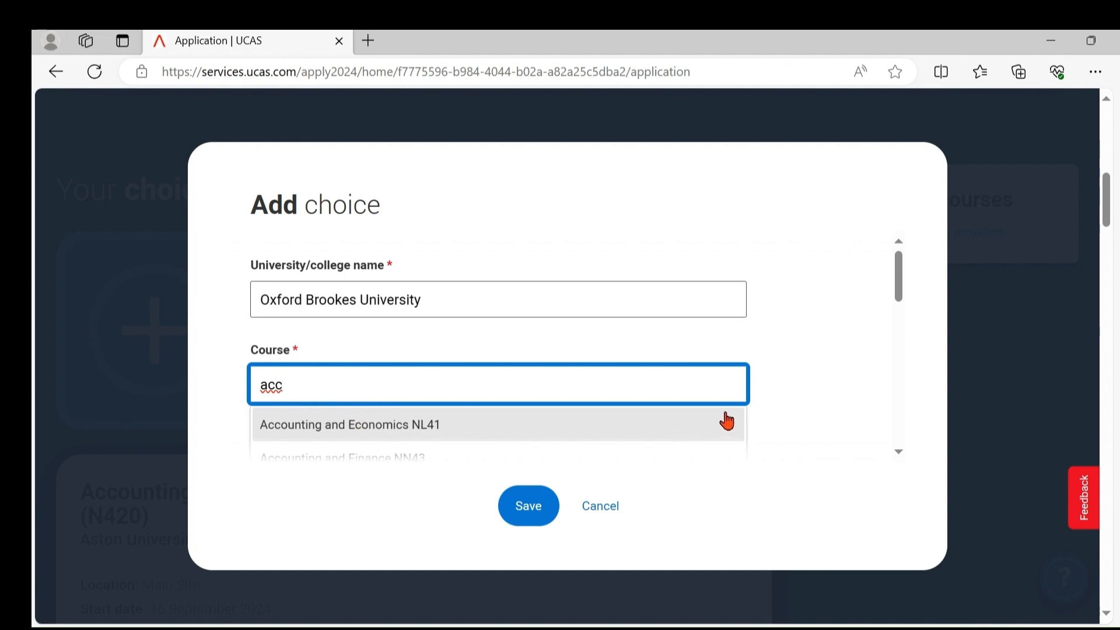
drag(900, 277, 900, 299)
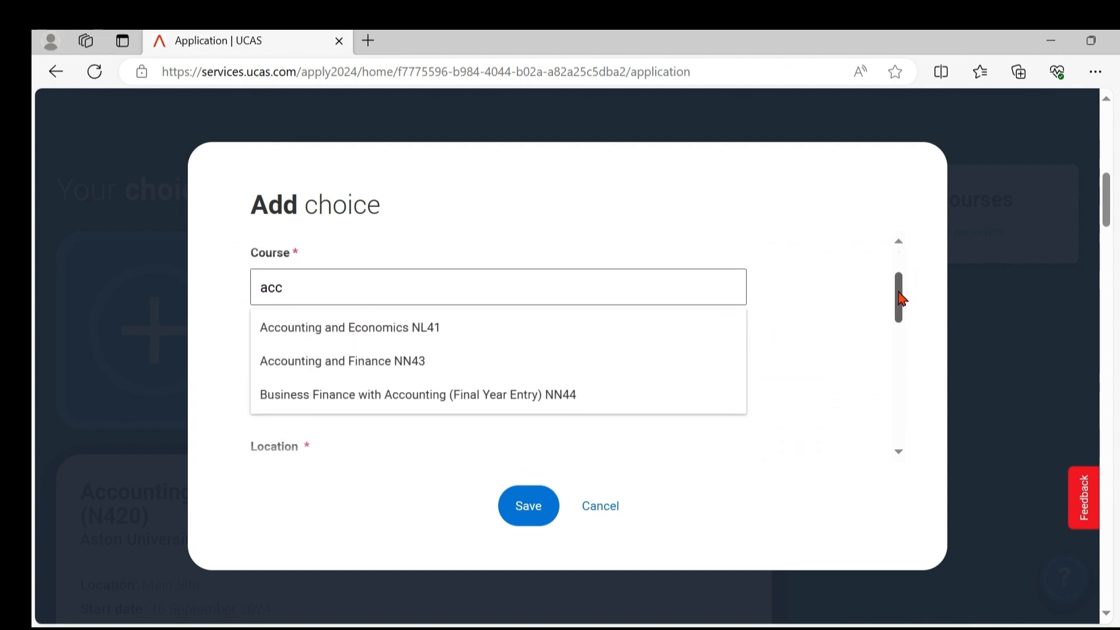
click(414, 362)
Set the Oxford Brookes University choice's location to Main Site and its start date to 16 September 2024
click(349, 419)
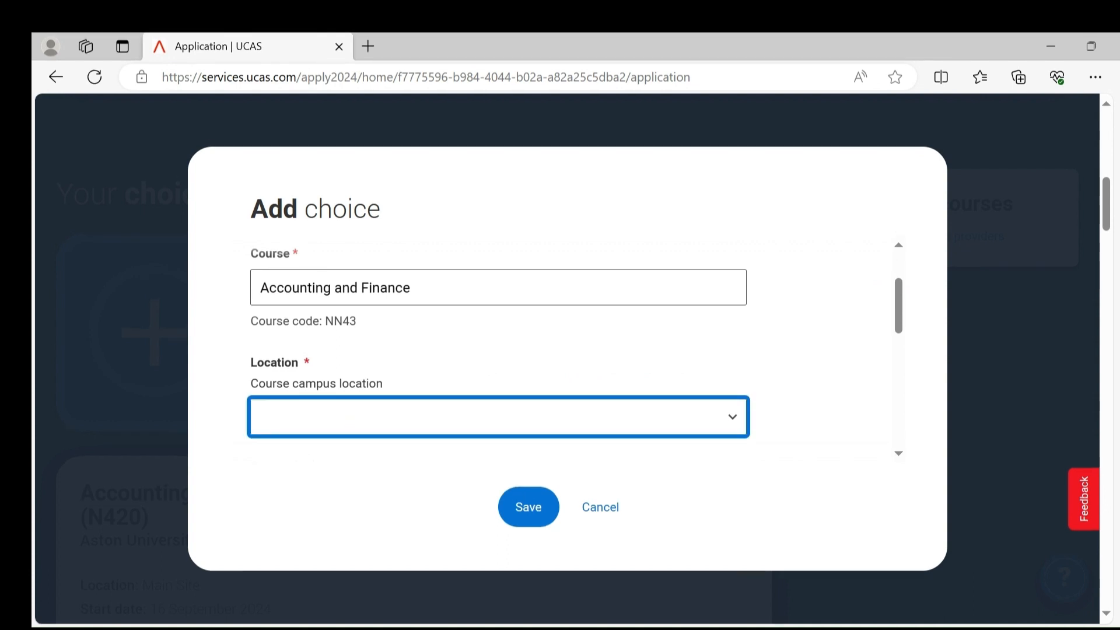
click(315, 467)
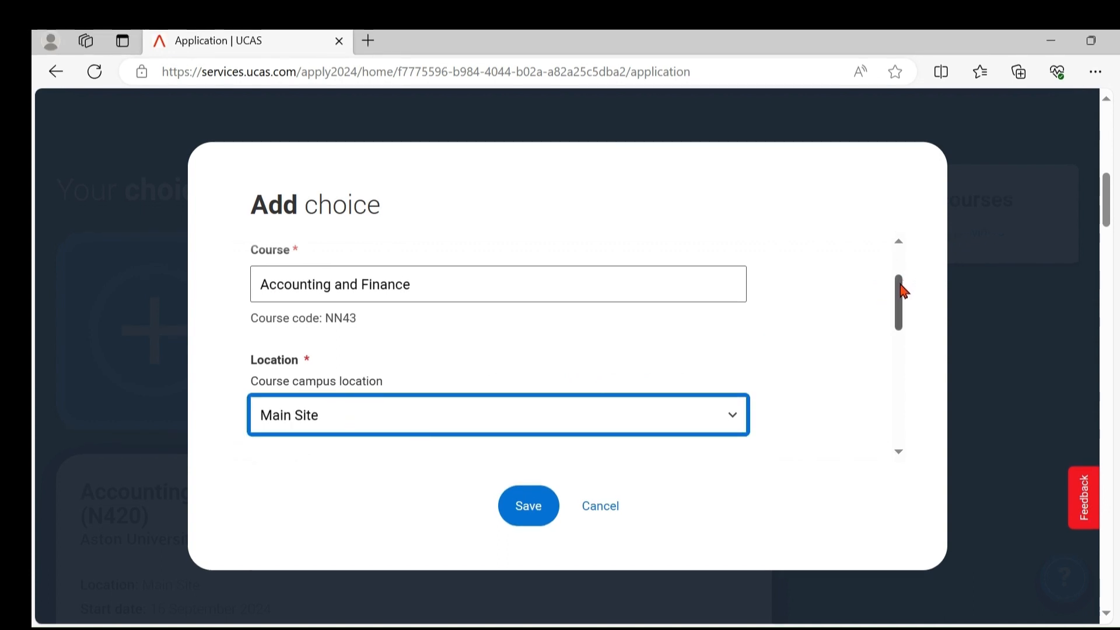
drag(904, 290, 904, 329)
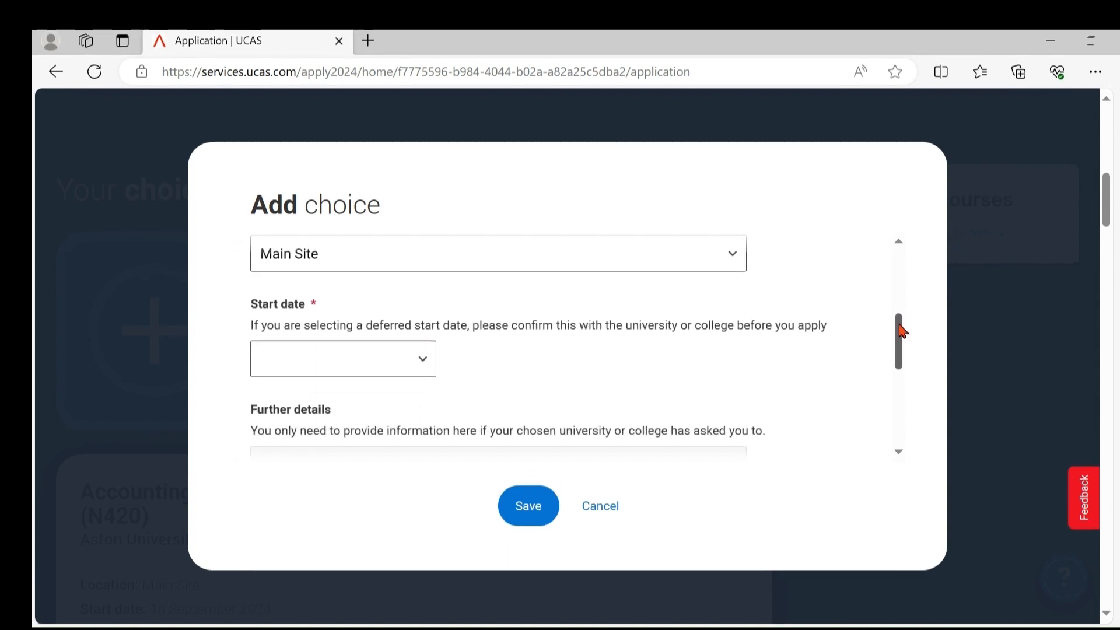
click(424, 357)
click(372, 417)
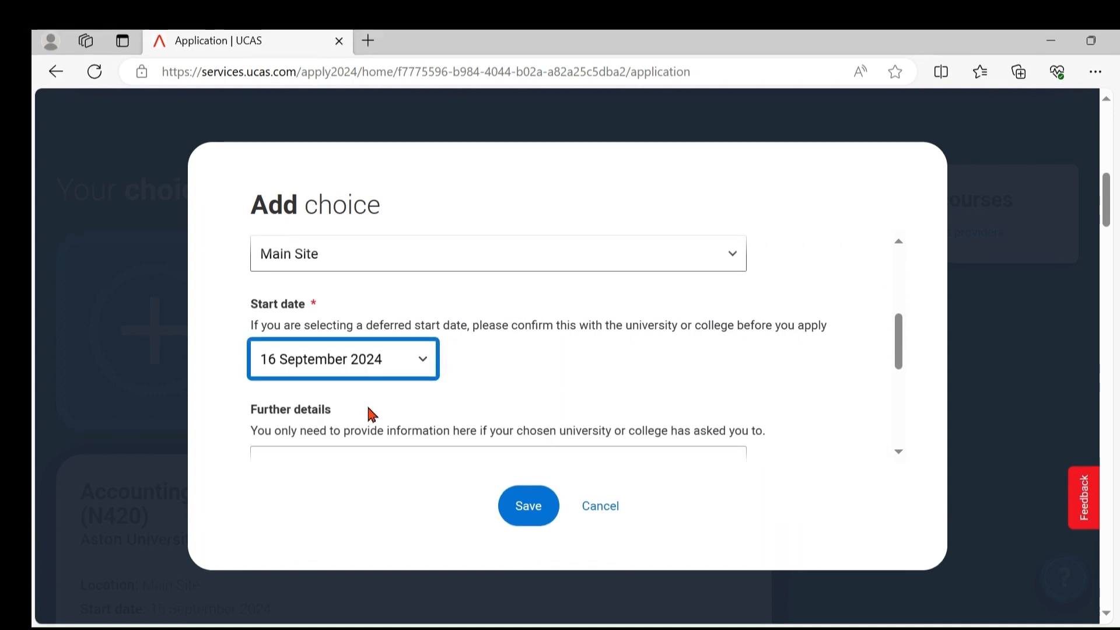
Set the Oxford Brookes choice's point of entry to 1st year, answer No to living at home while studying, and save the choice
drag(900, 335, 902, 400)
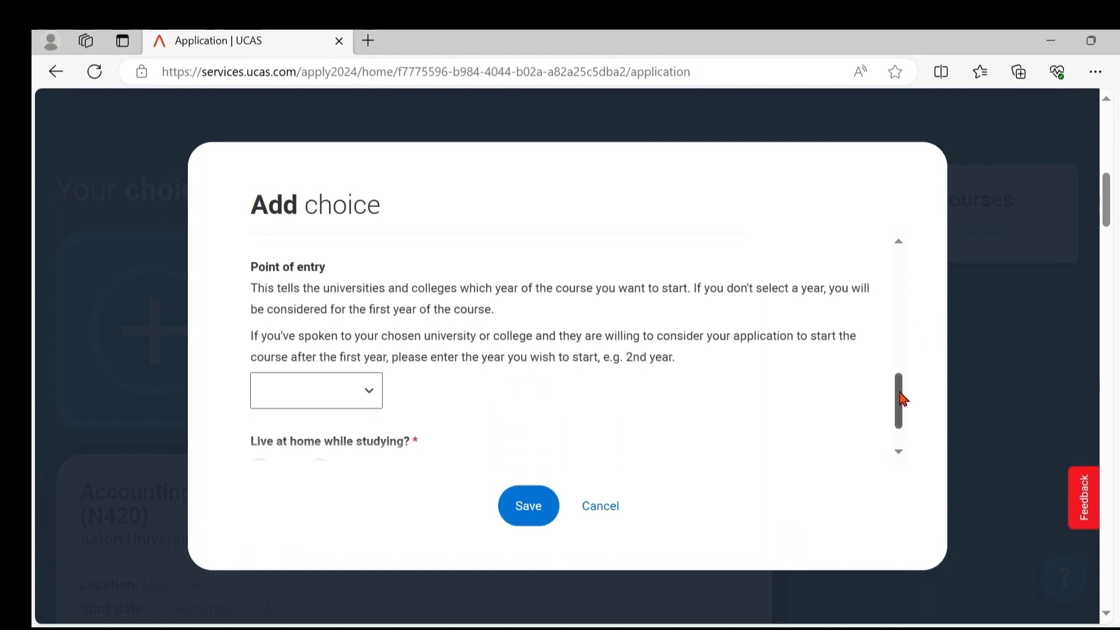
click(374, 397)
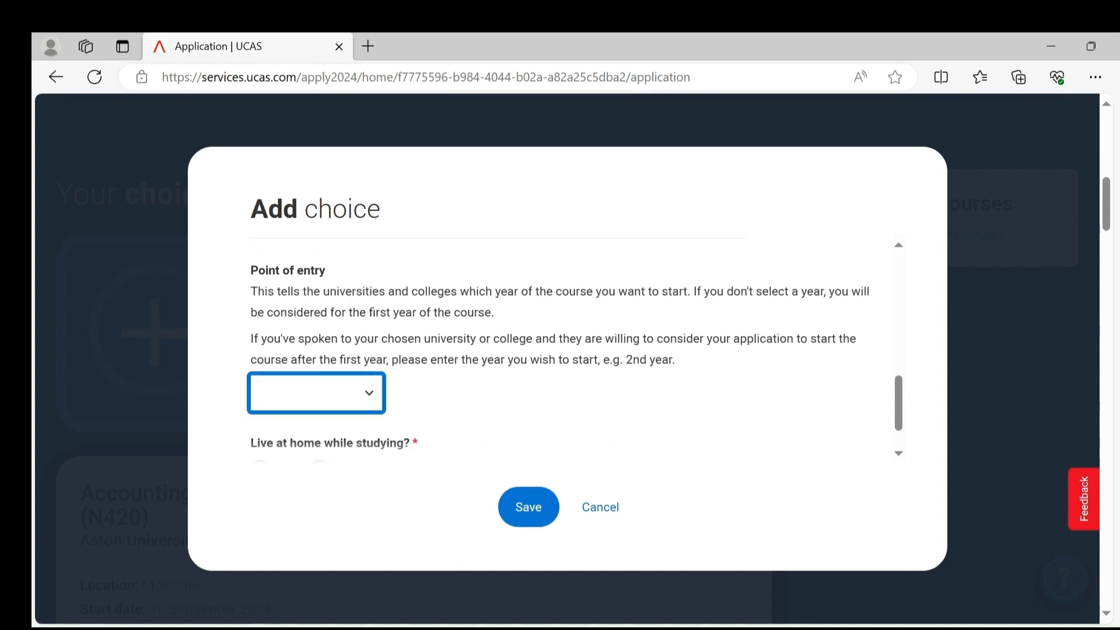
click(301, 459)
drag(902, 396, 901, 419)
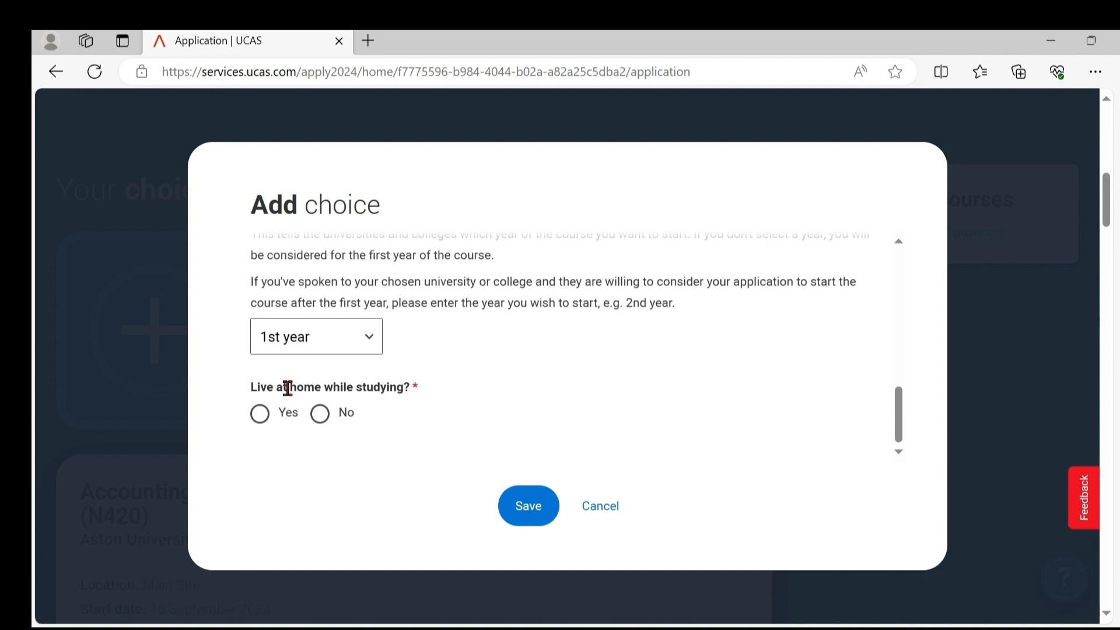
click(323, 414)
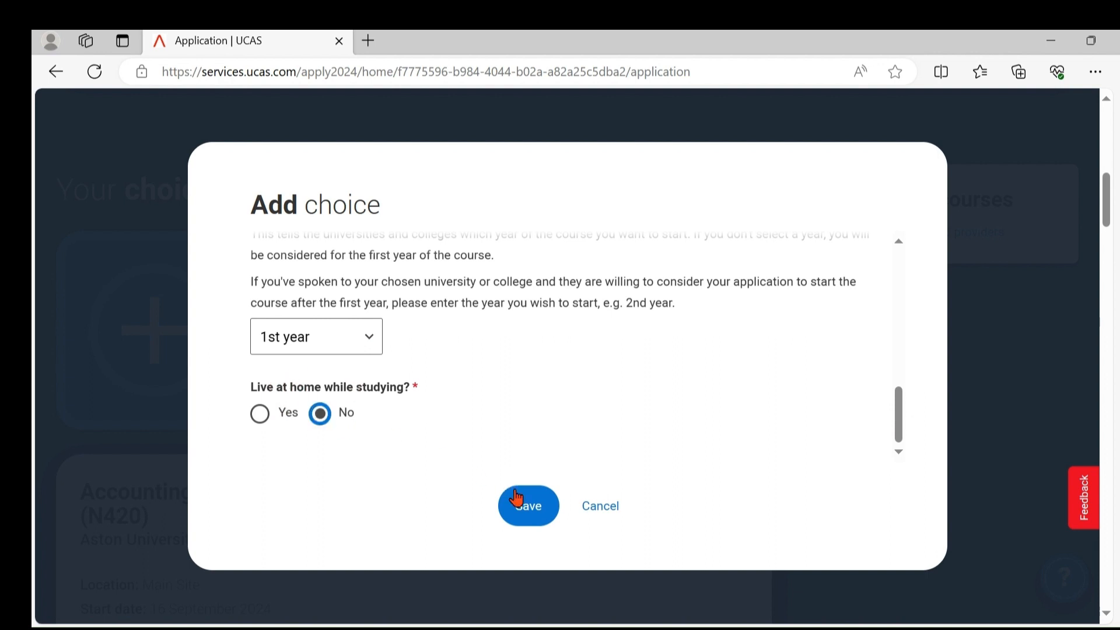
click(528, 516)
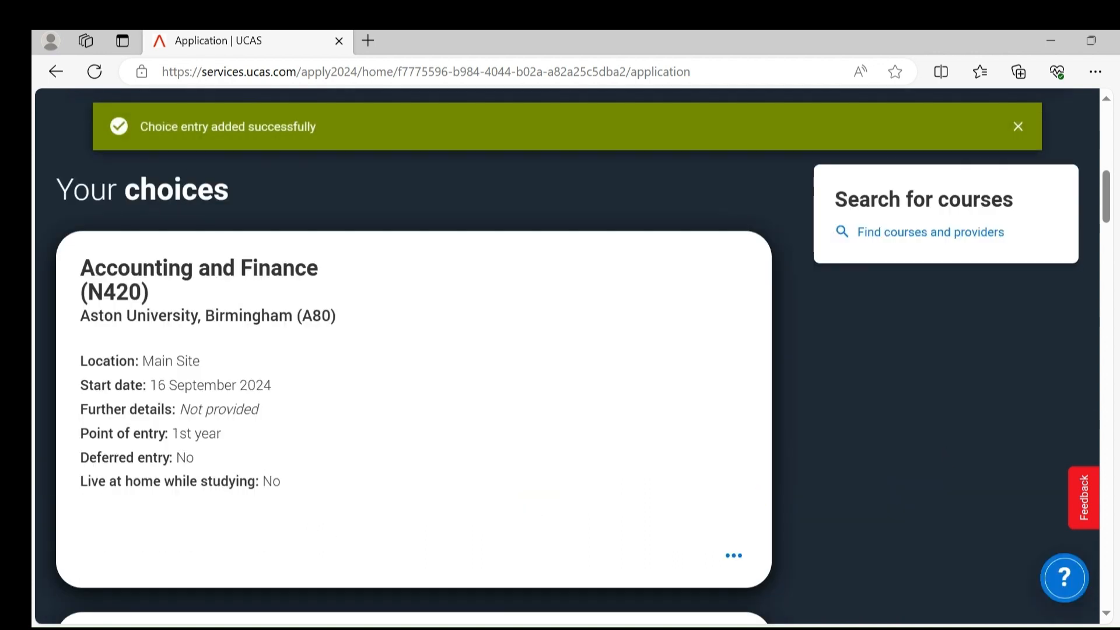
Mark the section with the five course choices as complete
drag(1111, 208, 1107, 166)
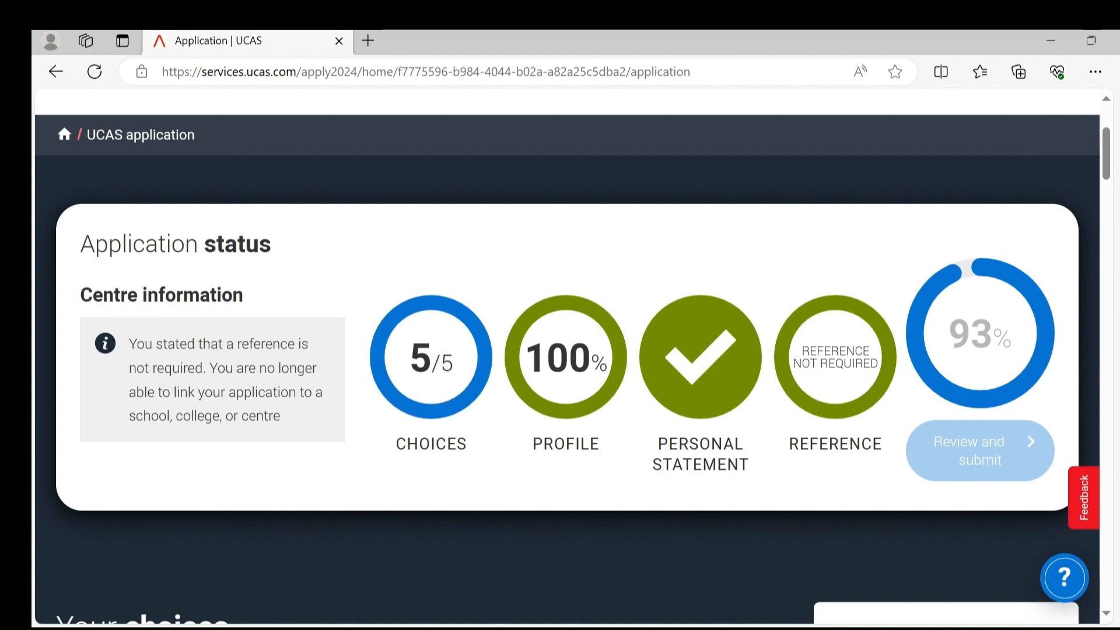
drag(1109, 139, 1108, 357)
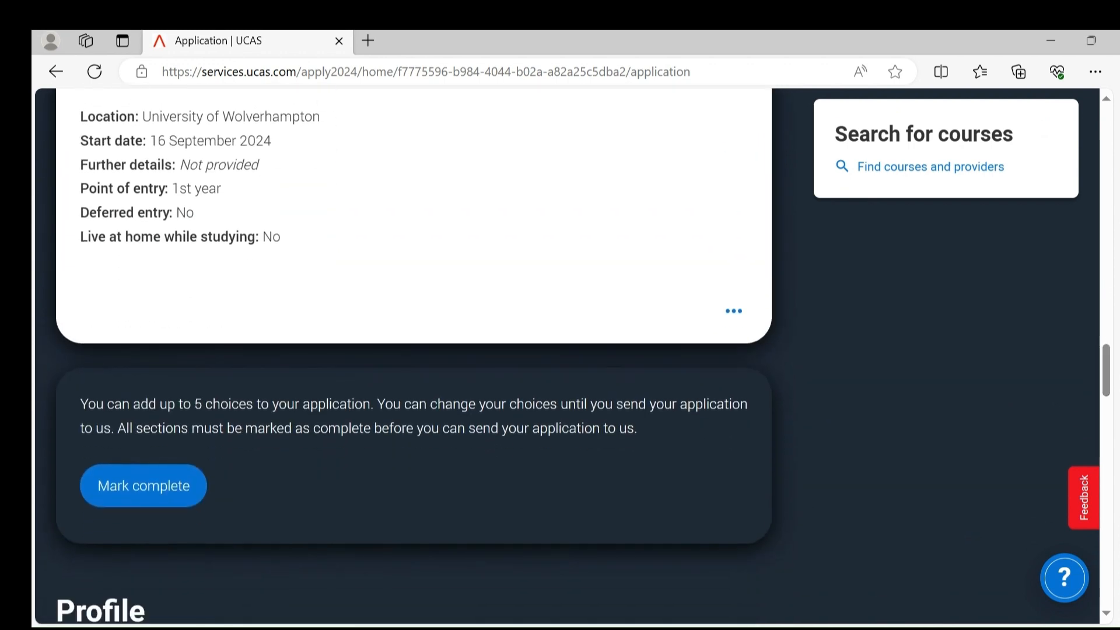
click(173, 487)
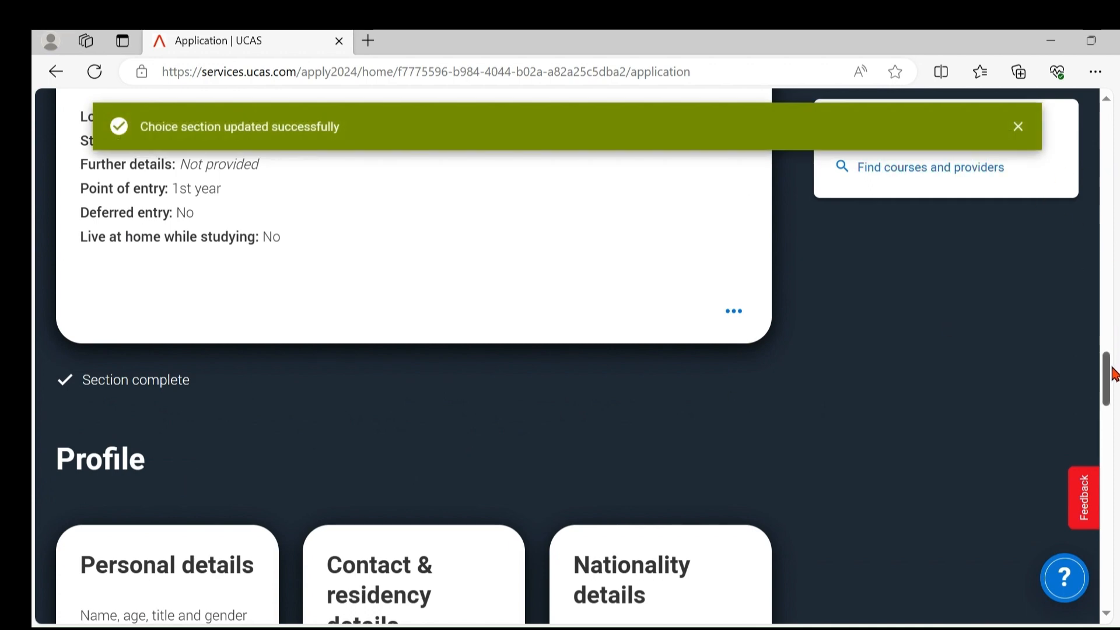
Start reviewing and submitting the application, check its overview down to the last course choice, and accept it
drag(1112, 375, 1110, 160)
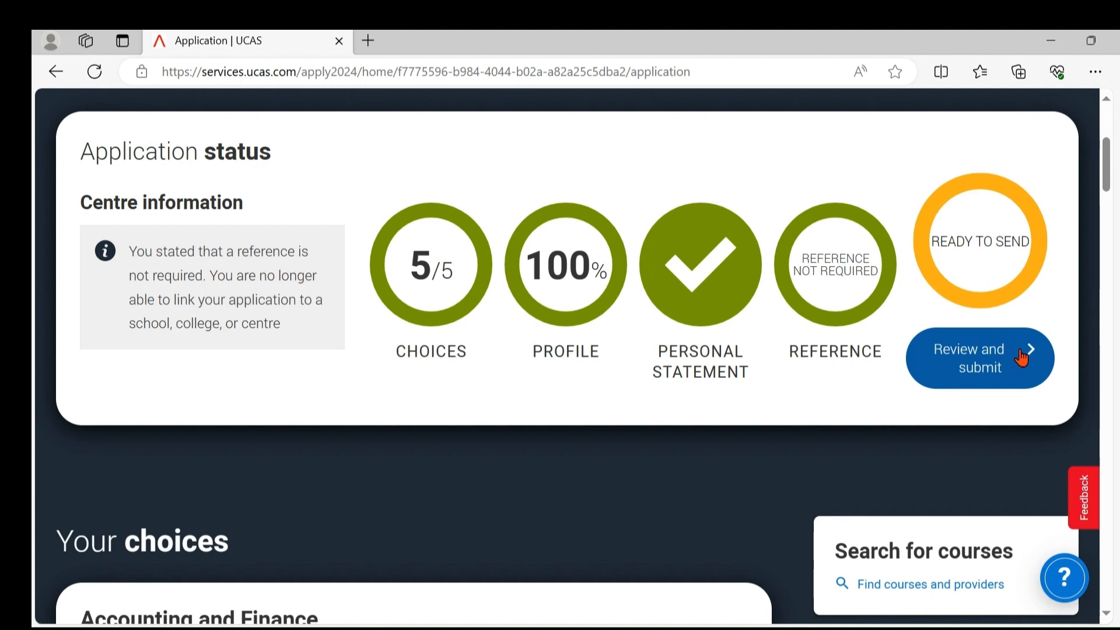
click(977, 265)
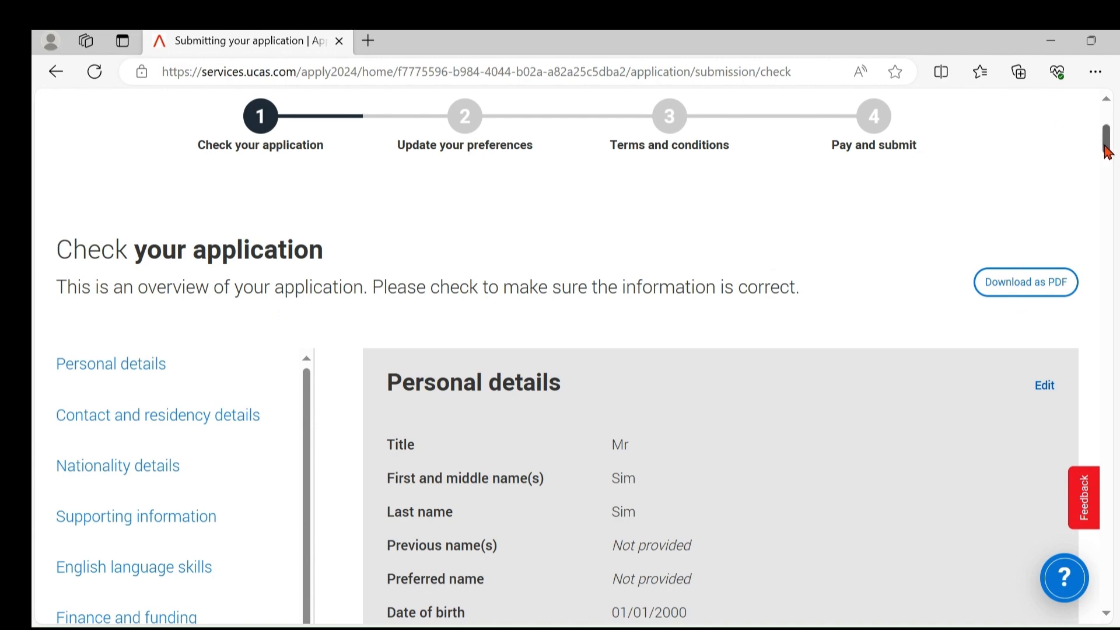
drag(1108, 151, 1114, 556)
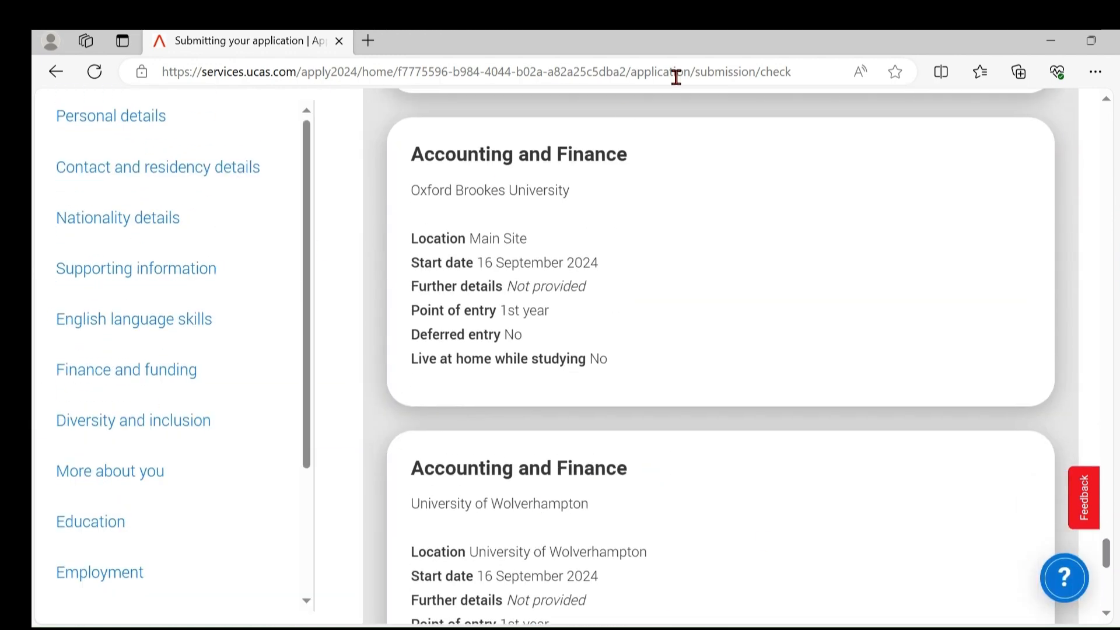
drag(1107, 550, 1107, 575)
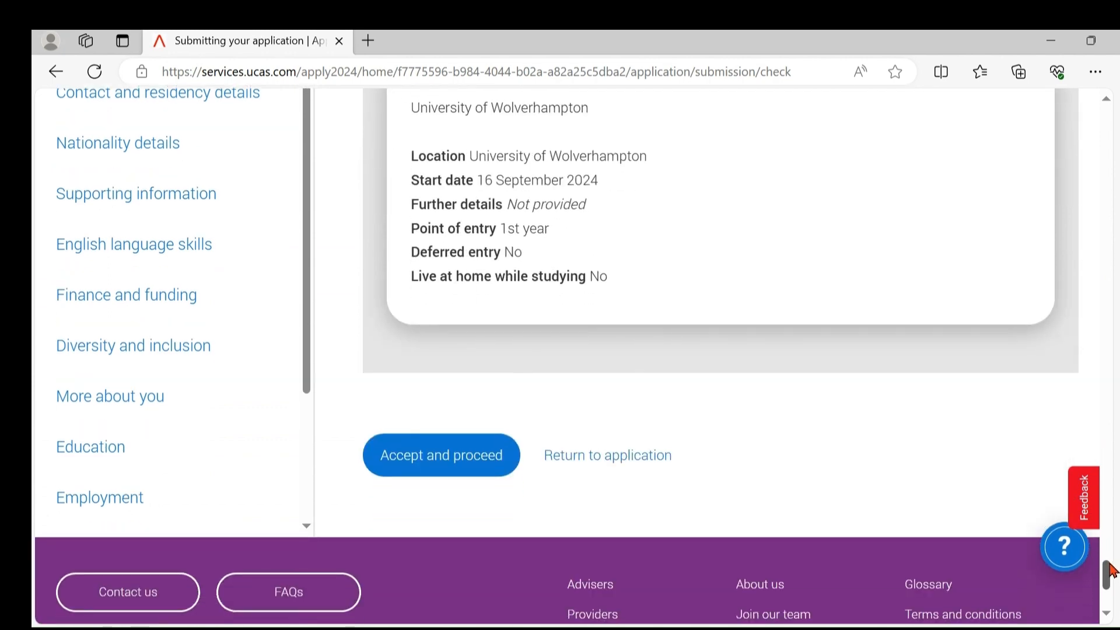
click(443, 464)
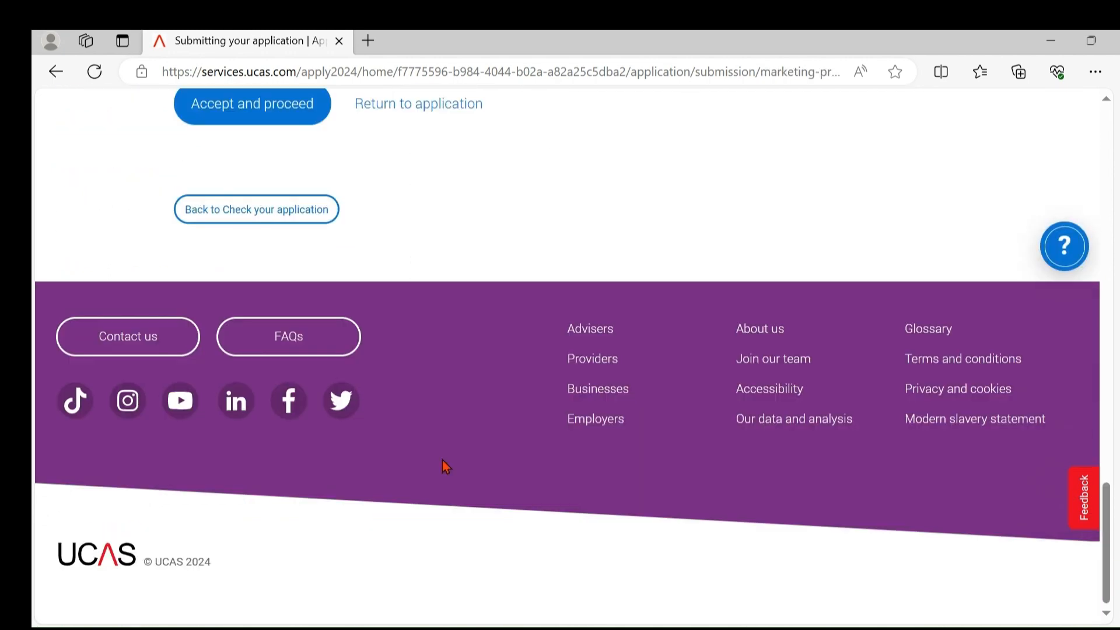
Answer No to Relevant courses in the marketing preferences, leave all contact methods unselected, and accept the preferences
drag(1101, 525, 1108, 204)
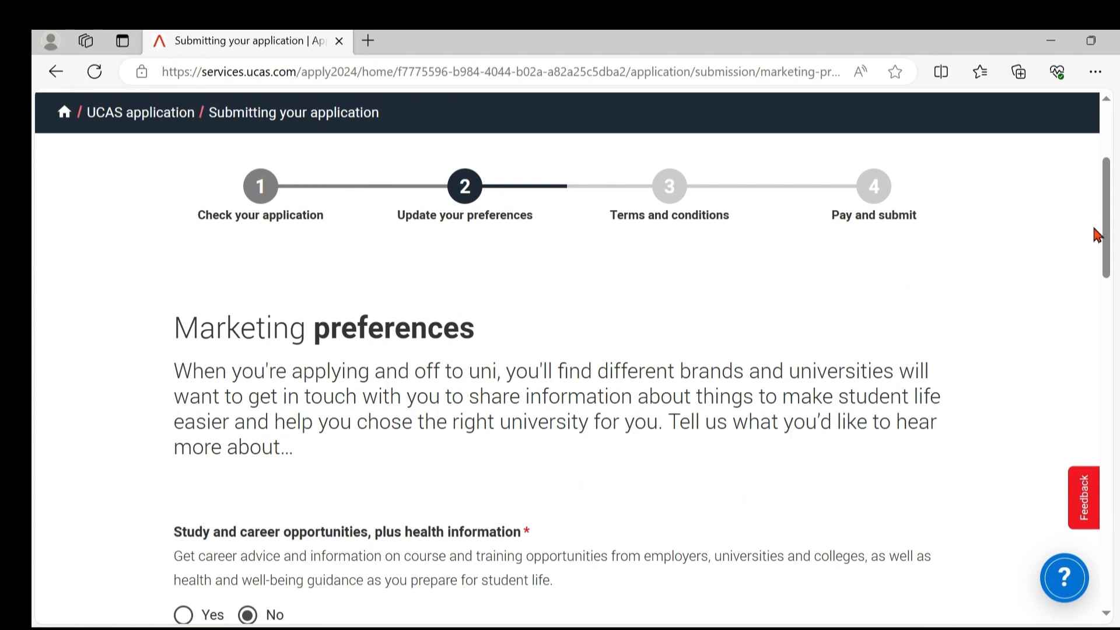
drag(1109, 223, 1114, 297)
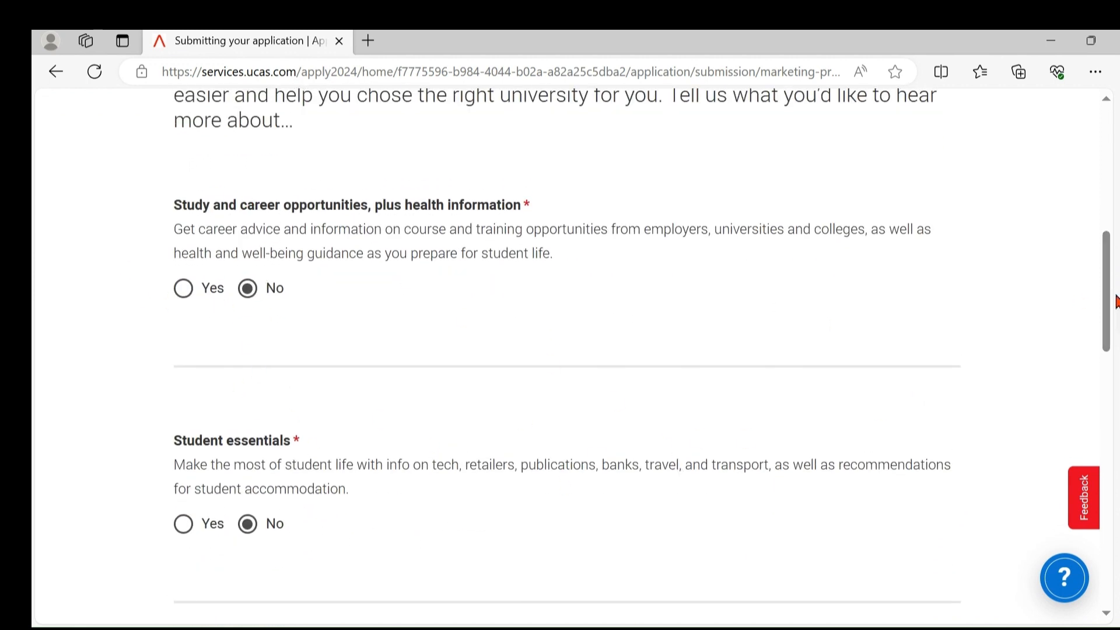
drag(1110, 290, 1116, 388)
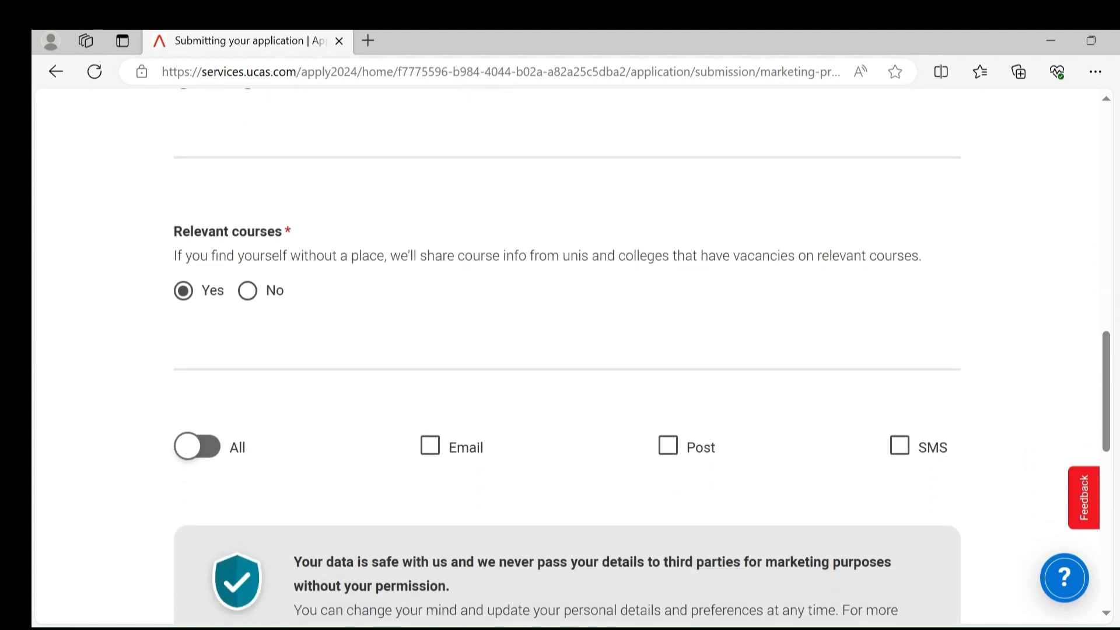
click(254, 299)
drag(1106, 364, 1103, 409)
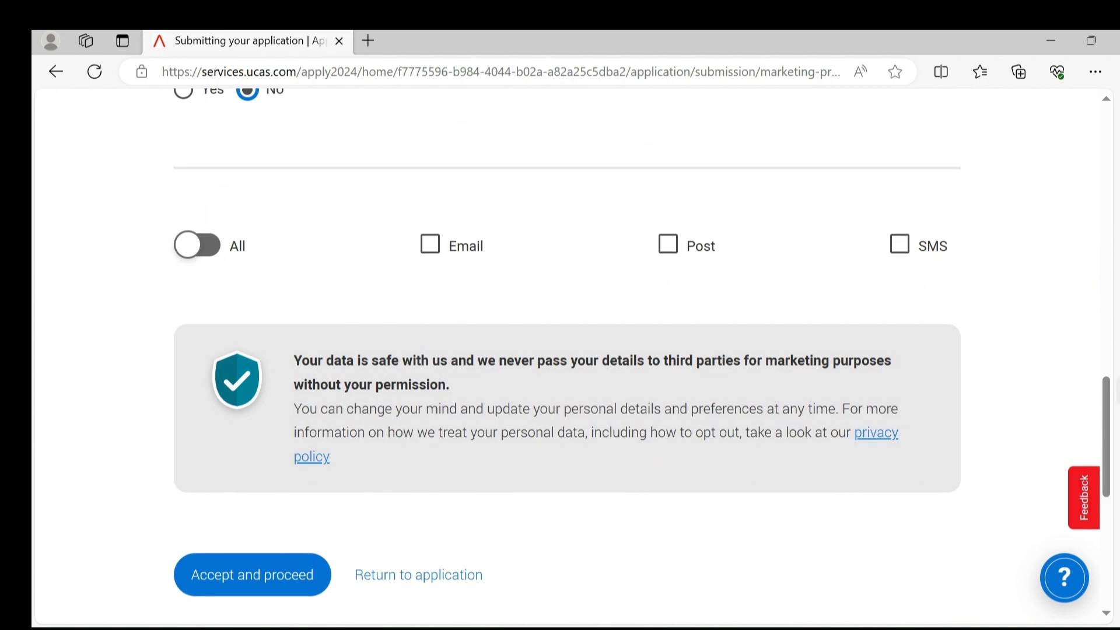
click(273, 576)
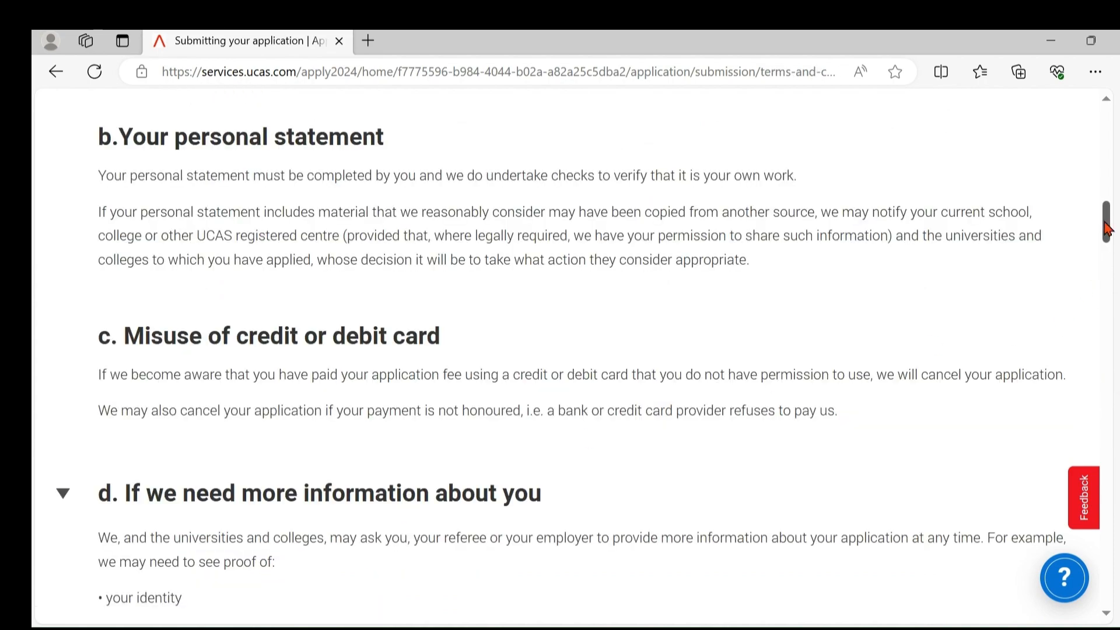
Confirm having read and understood the terms of use at the end of the terms and conditions, and proceed
drag(1106, 228, 1115, 557)
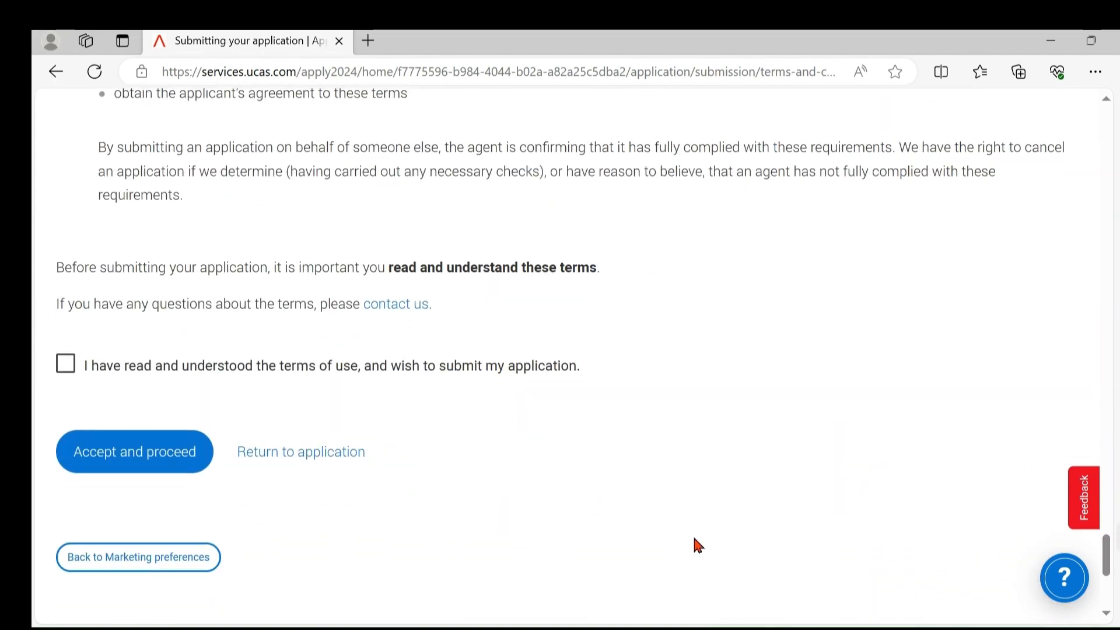
click(70, 371)
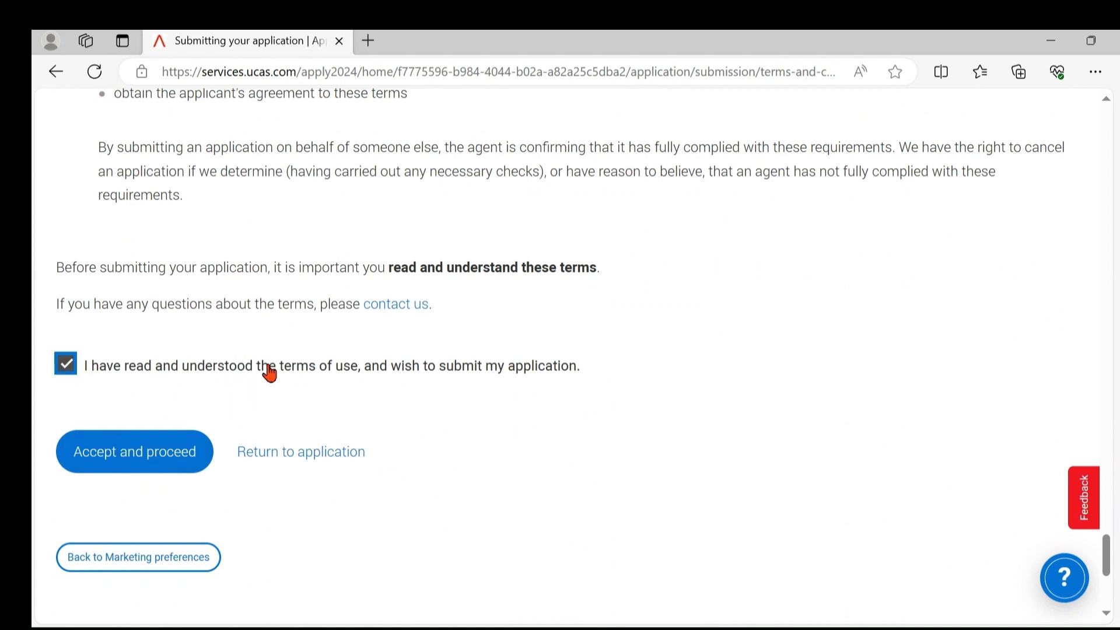
click(146, 460)
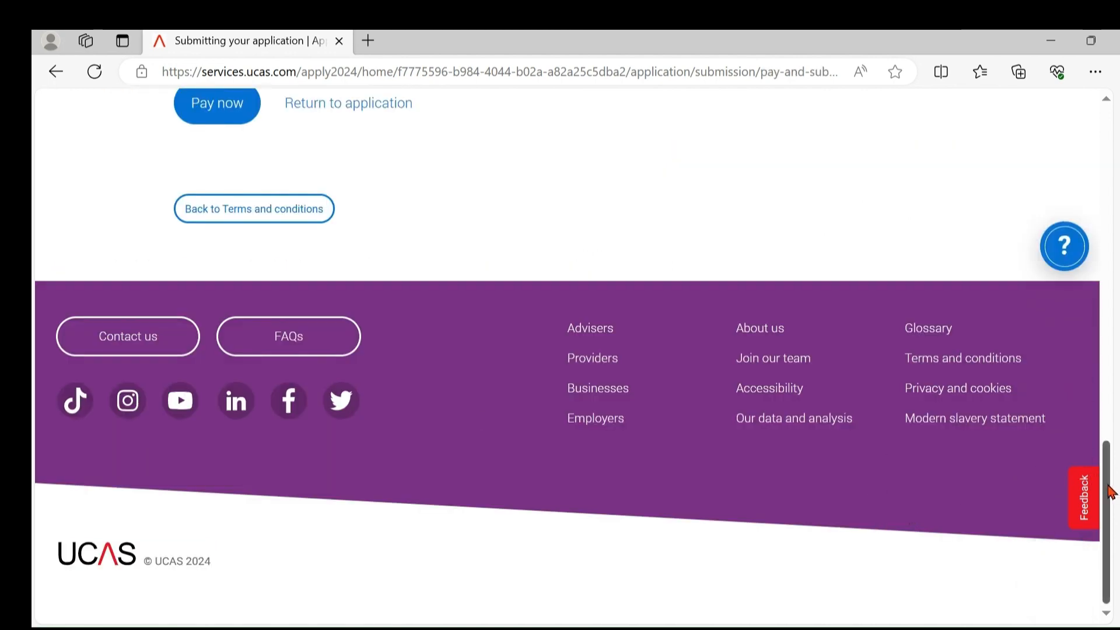
Review the Pay and submit page, including the accepted cards, payment instructions and amount due
drag(1111, 492, 1102, 228)
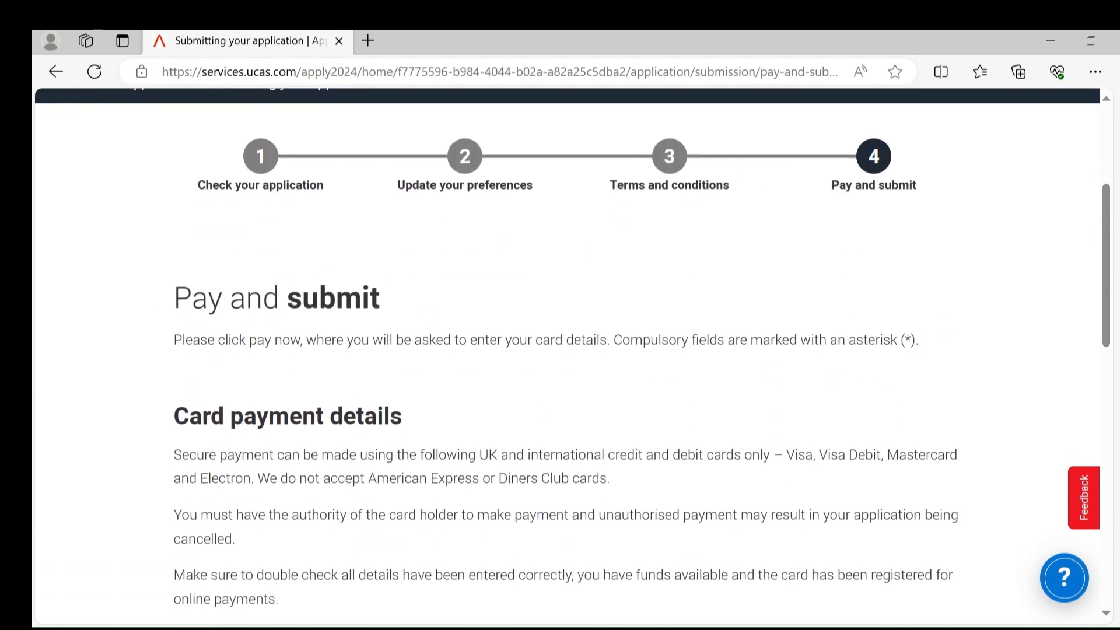
drag(1108, 225, 1115, 306)
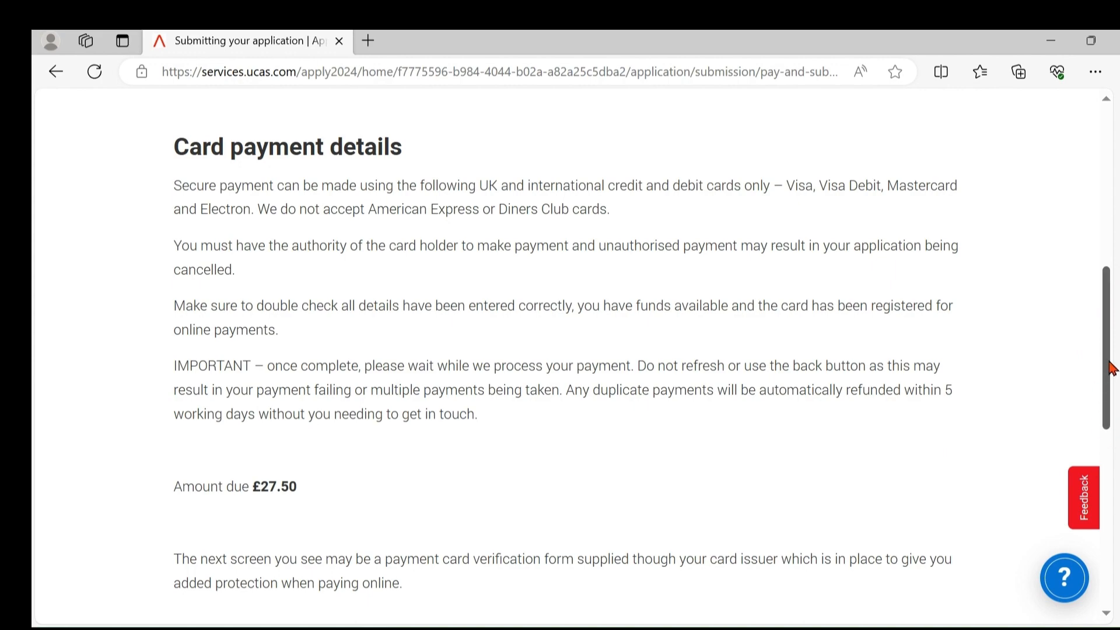
drag(1110, 370, 1104, 255)
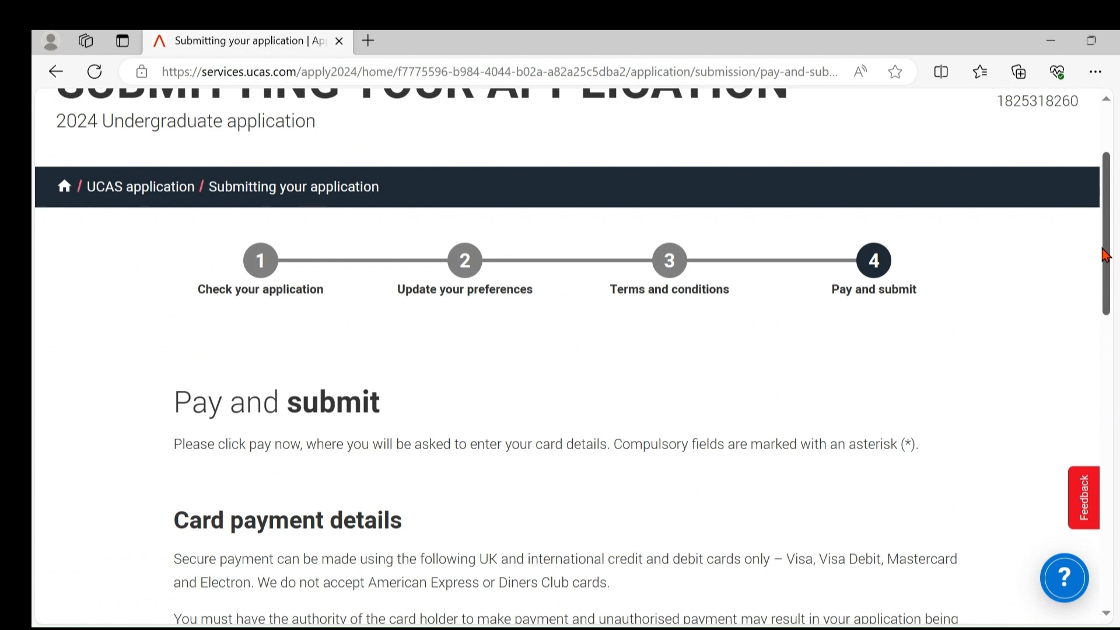
drag(1104, 255, 1104, 204)
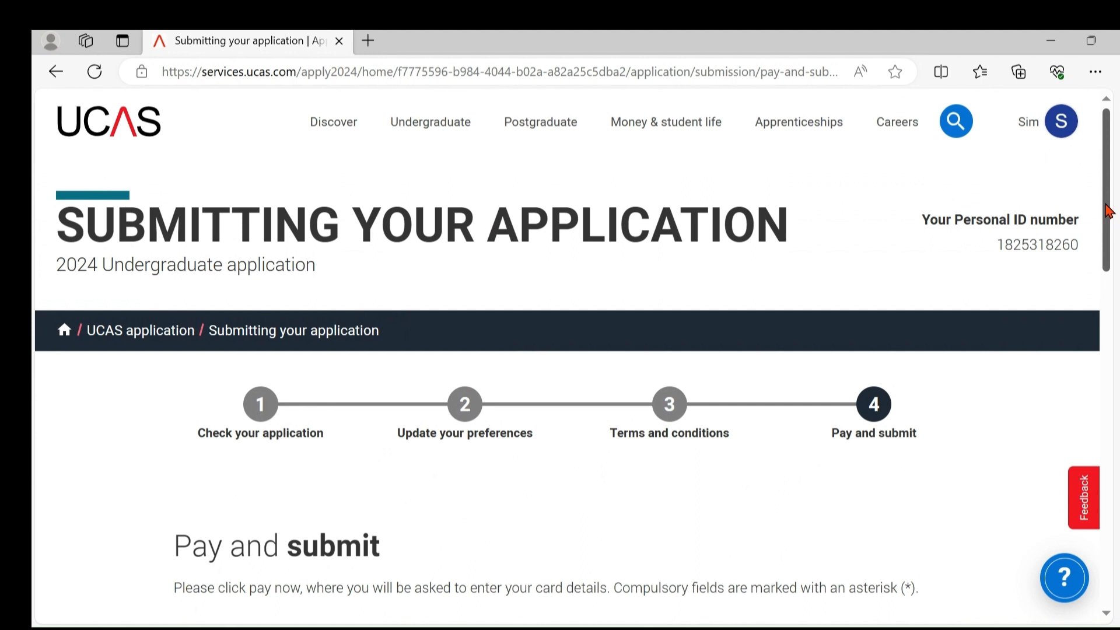
drag(1105, 203, 1105, 205)
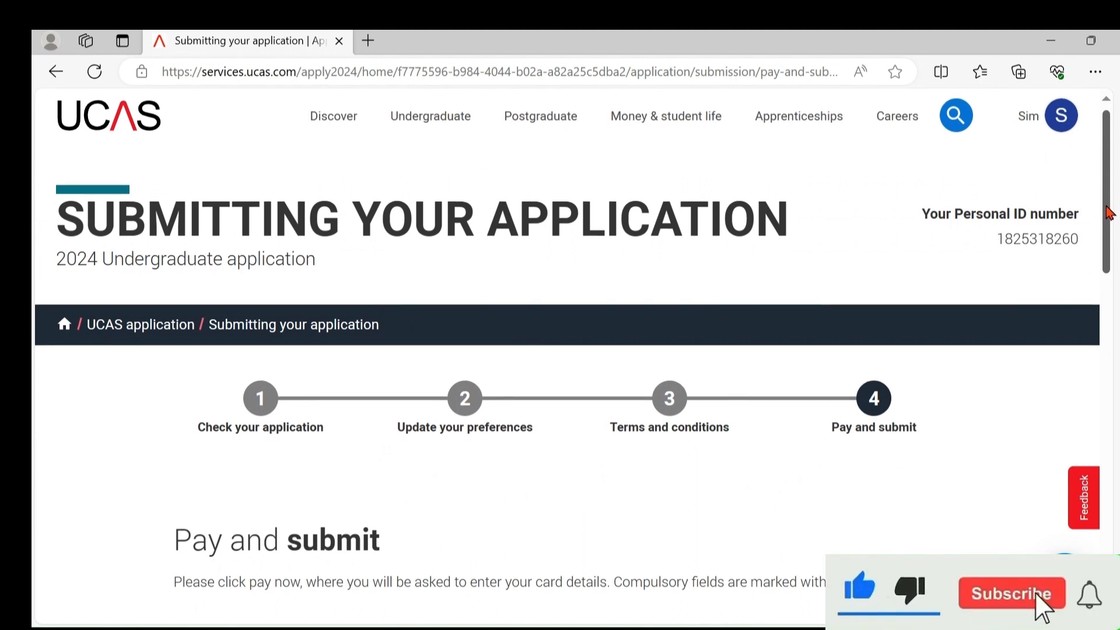